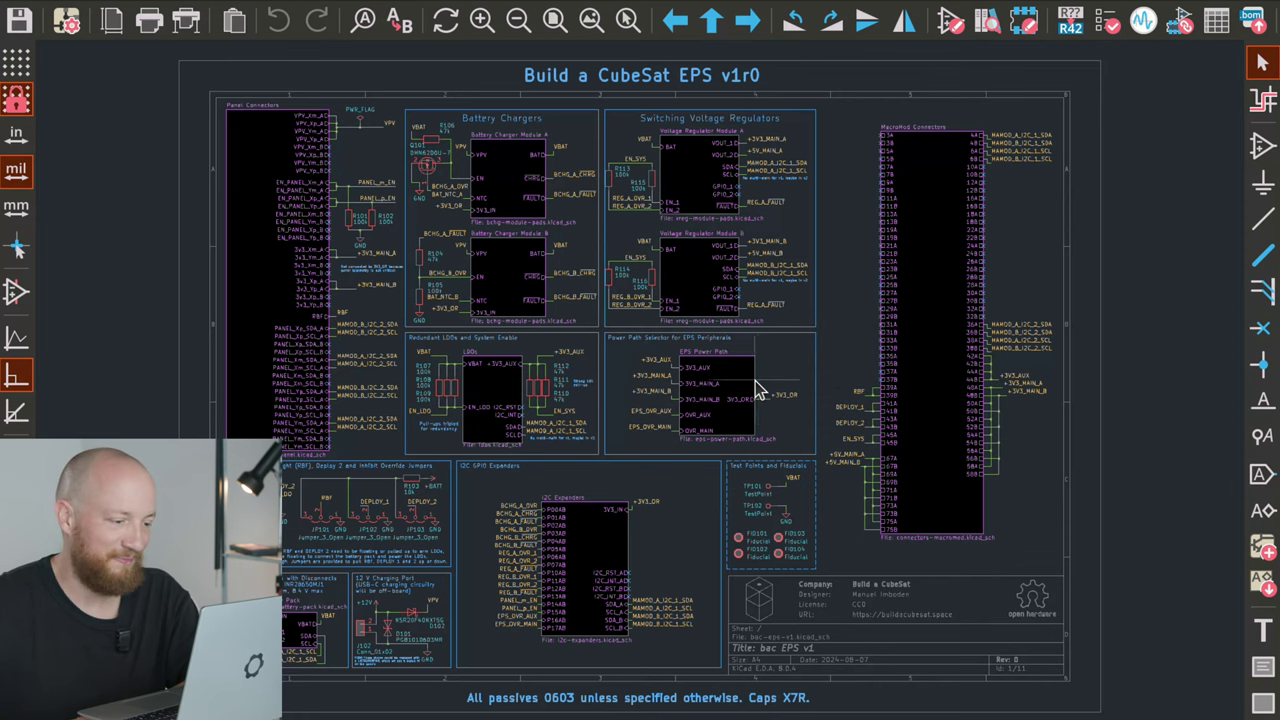
Examine the RBF pin connector J101 in the Remove Before Flight block of the root schematic
{"action": "scroll", "coordinate": [651, 394], "scroll_direction": "up", "scroll_amount": 2}
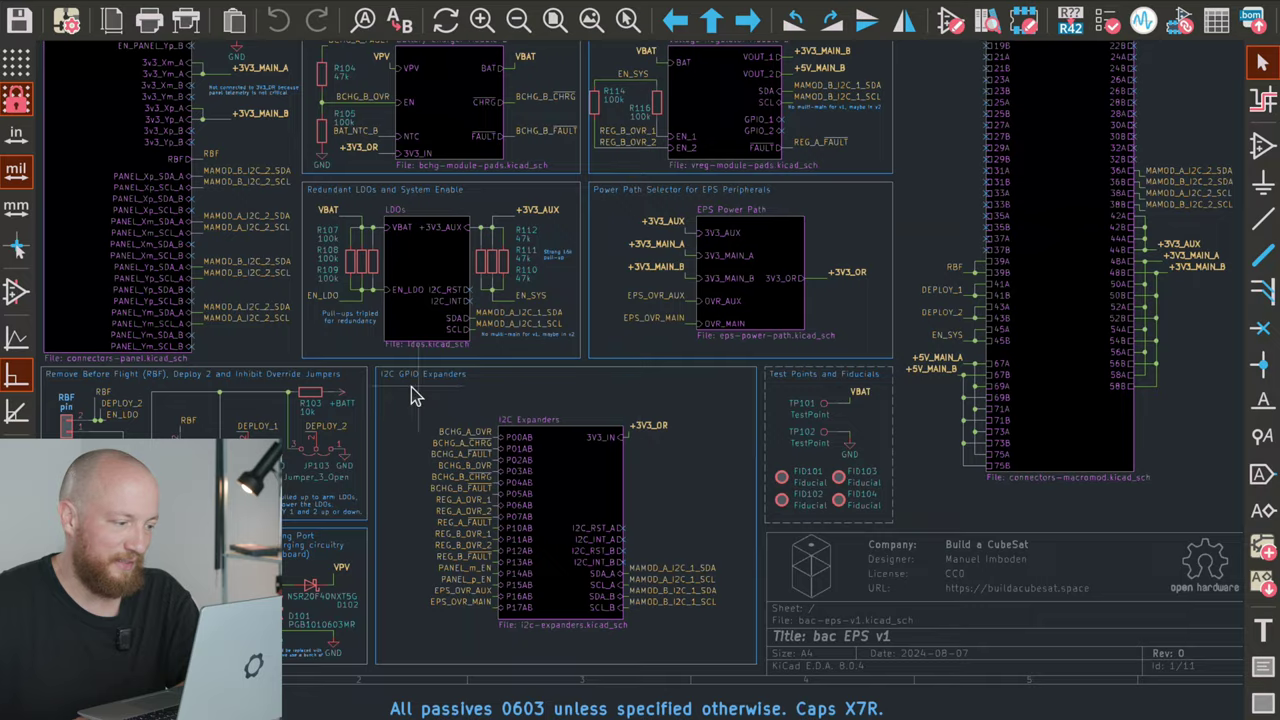
{"action": "scroll", "coordinate": [574, 366], "scroll_direction": "left", "scroll_amount": 5}
{"action": "scroll", "coordinate": [641, 388], "scroll_direction": "up", "scroll_amount": 3}
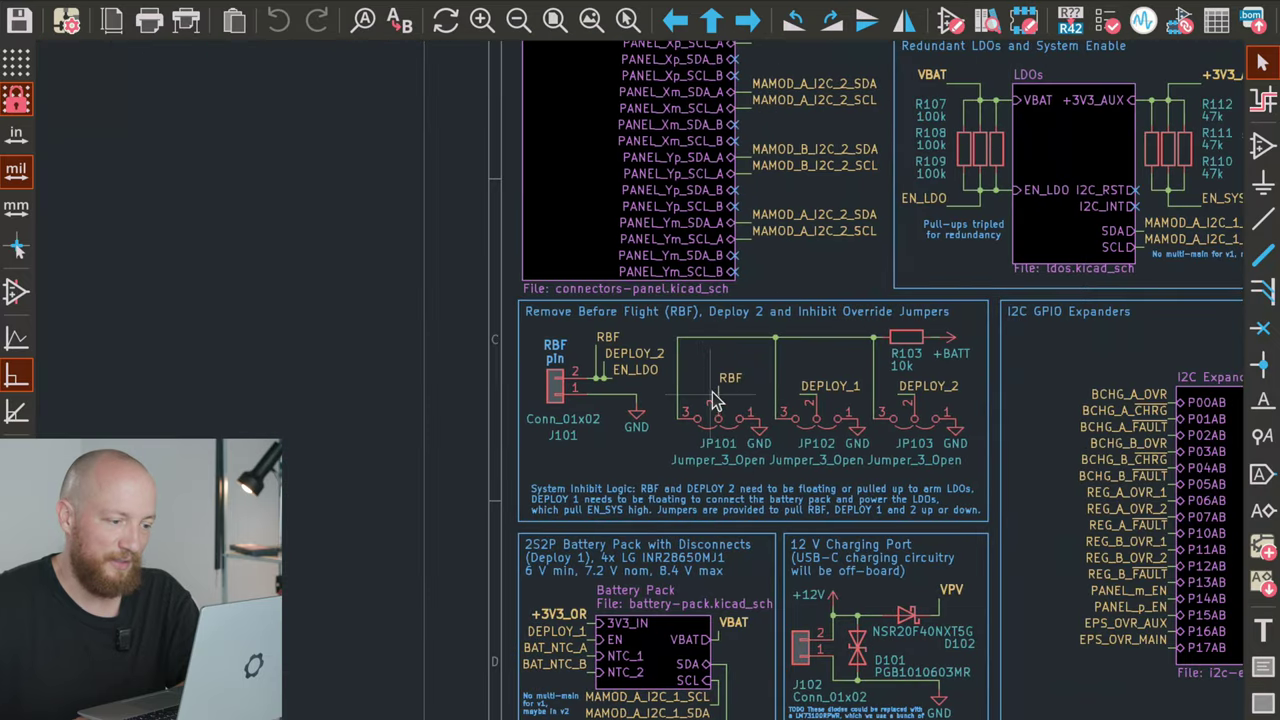
{"action": "scroll", "coordinate": [713, 392], "scroll_direction": "up", "scroll_amount": 2}
{"action": "scroll", "coordinate": [663, 366], "scroll_direction": "down", "scroll_amount": 1}
{"action": "scroll", "coordinate": [663, 366], "scroll_direction": "right", "scroll_amount": 1}
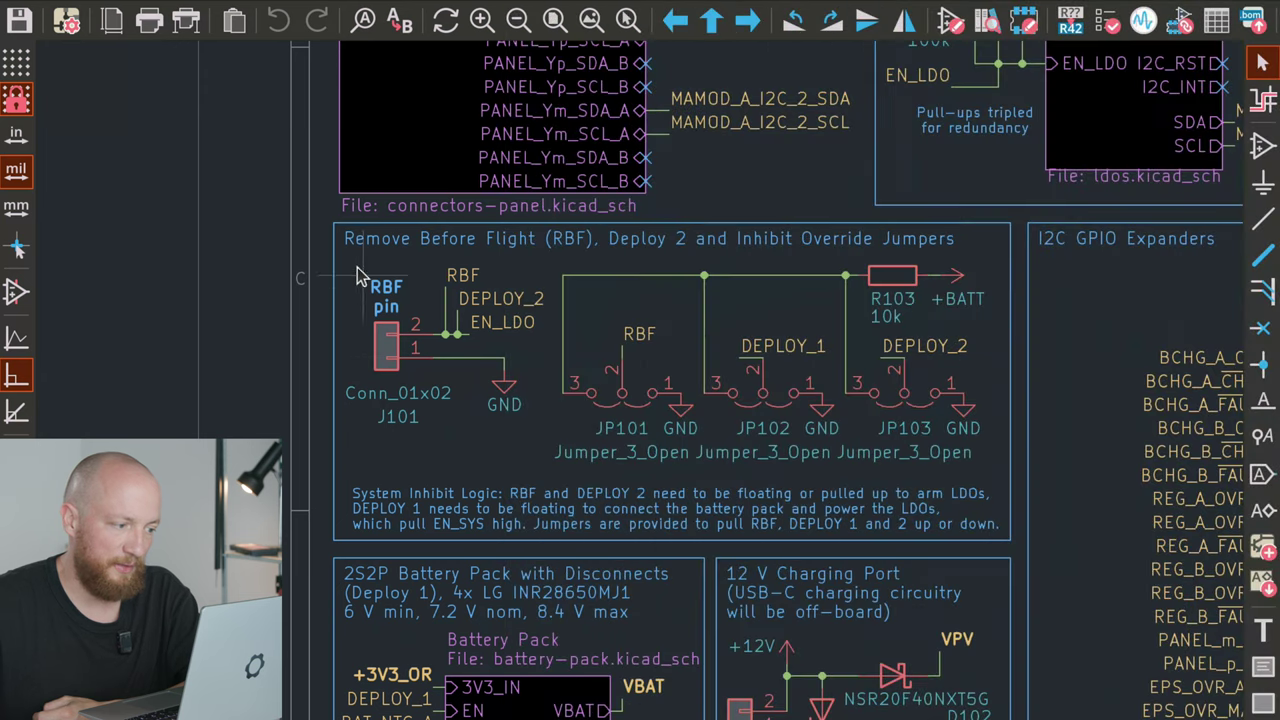
{"action": "left_click_drag", "start_coordinate": [342, 253], "coordinate": [462, 445]}
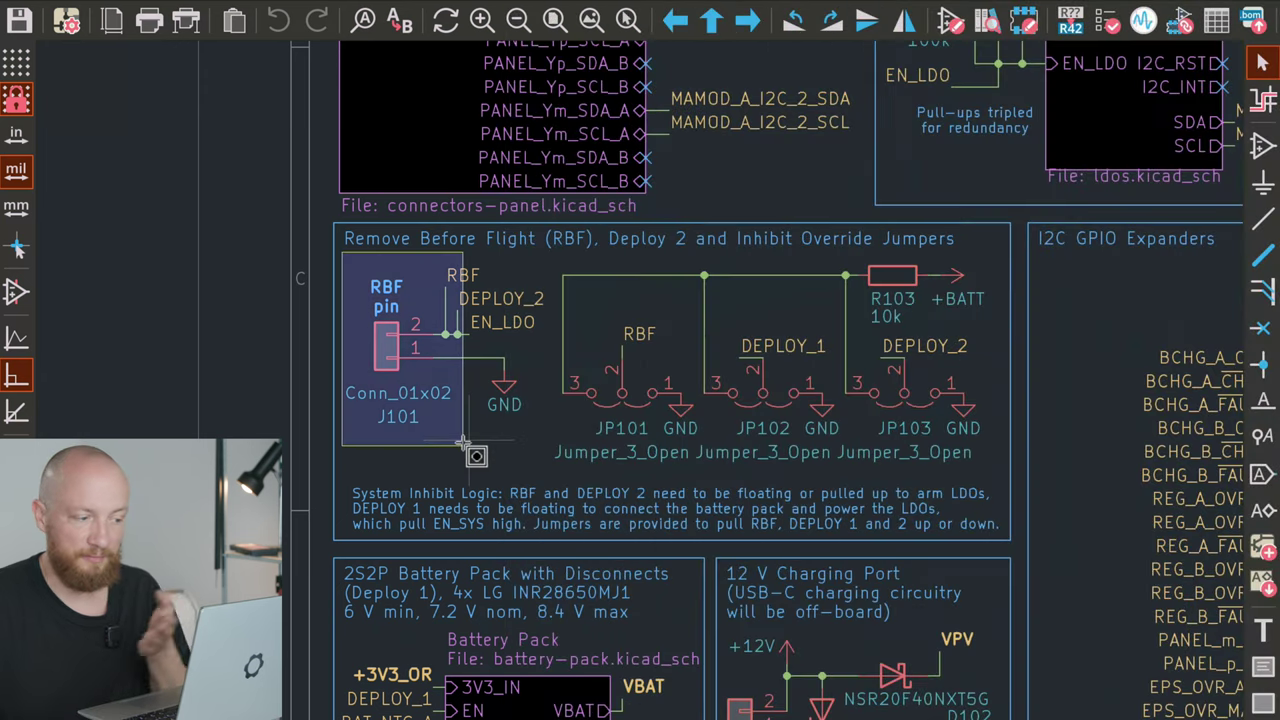
{"action": "left_click_drag", "start_coordinate": [462, 445], "coordinate": [462, 445]}
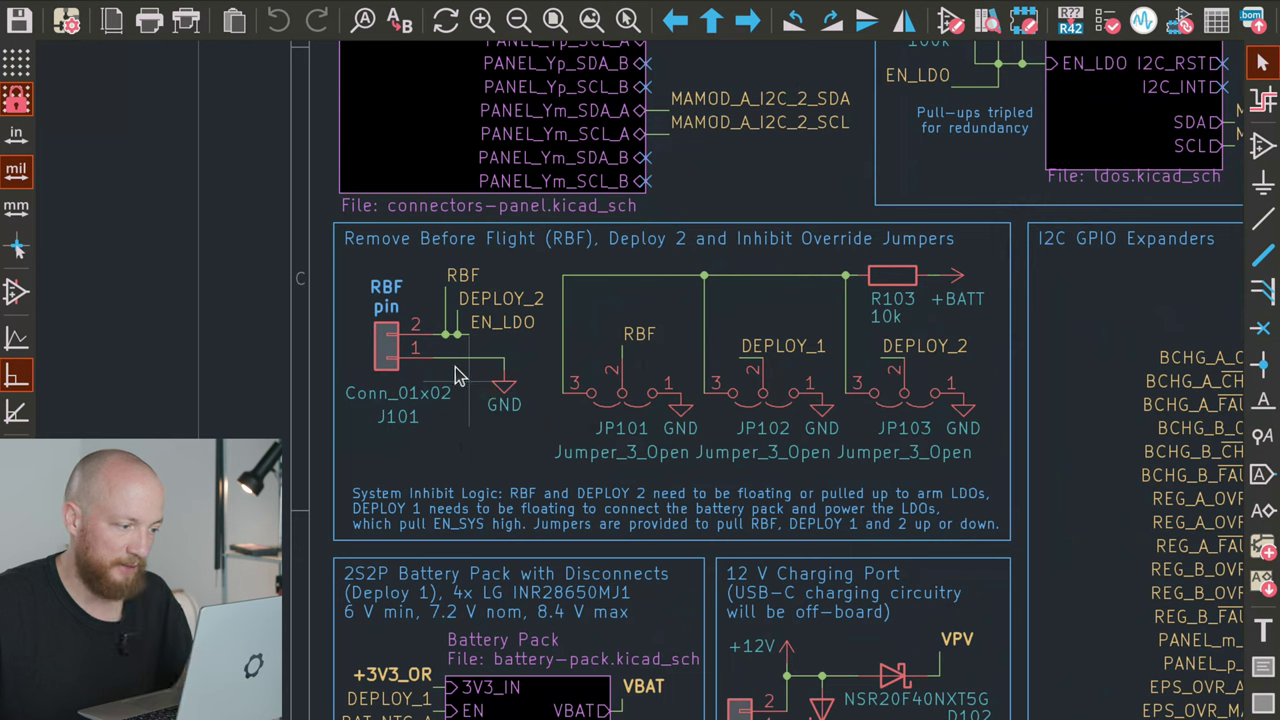
Inspect the RBF, DEPLOY_2 and EN_LDO net labels at connector J101 and the override jumpers JP101 to JP103
{"action": "left_click", "coordinate": [455, 279]}
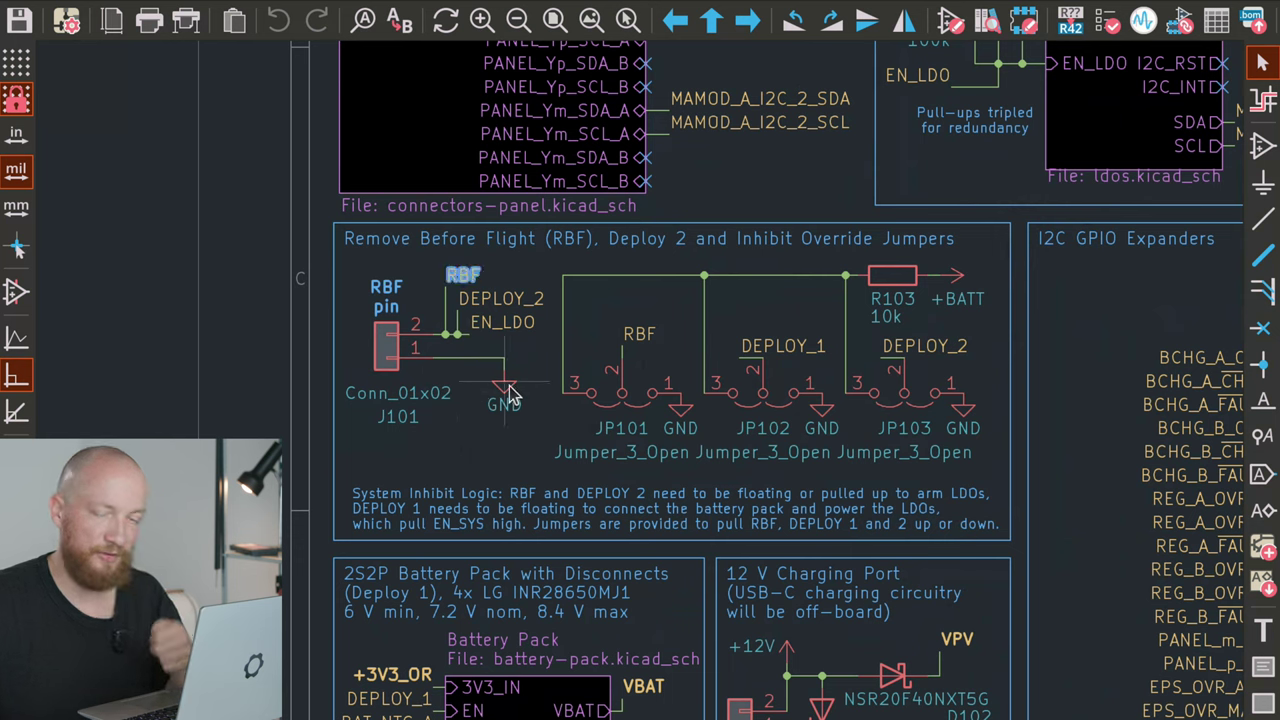
{"action": "left_click", "coordinate": [490, 468]}
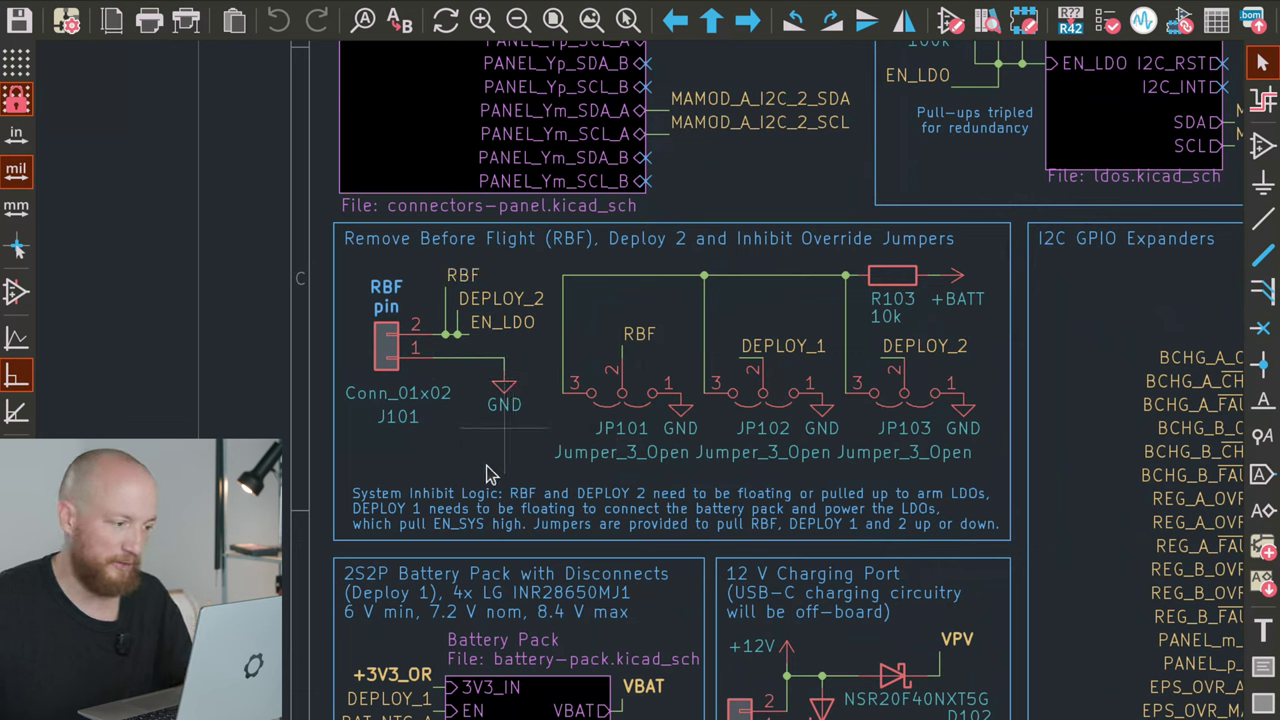
{"action": "left_click", "coordinate": [480, 297]}
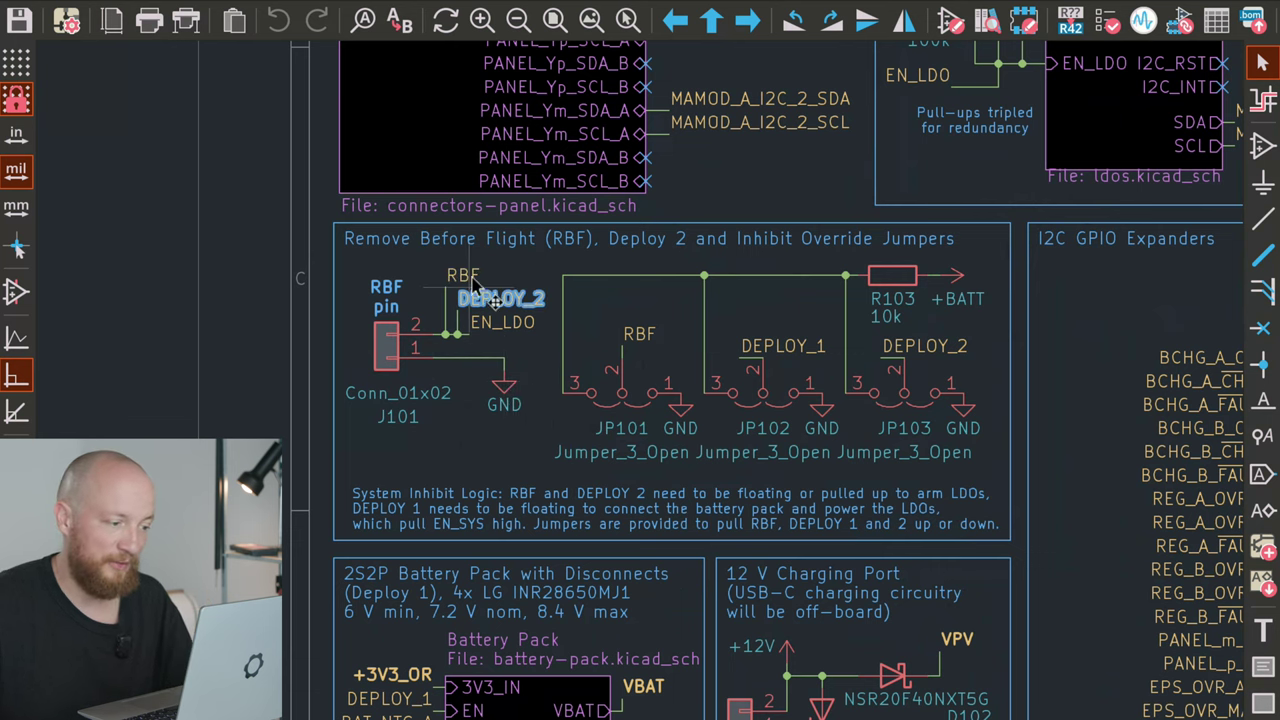
{"action": "left_click", "coordinate": [472, 288]}
{"action": "left_click", "coordinate": [462, 275]}
{"action": "left_click", "coordinate": [508, 340]}
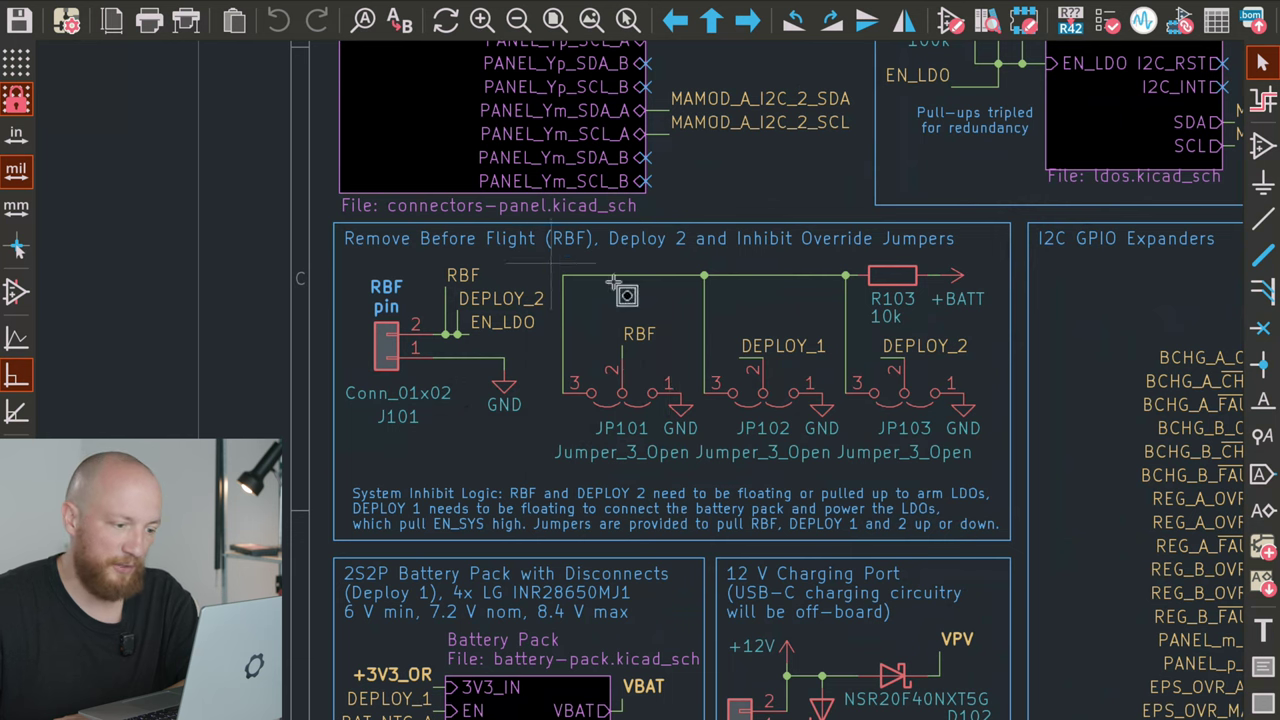
{"action": "left_click_drag", "start_coordinate": [546, 258], "coordinate": [1007, 490]}
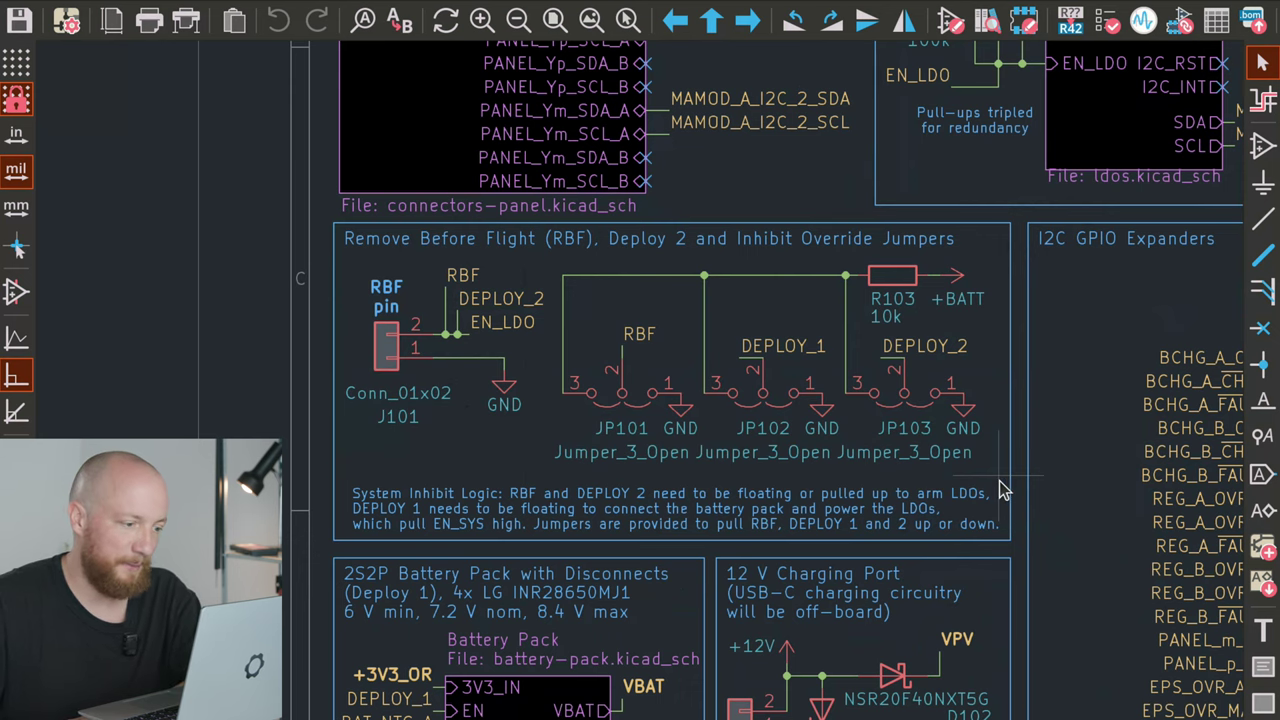
Examine the 2S2P Battery Pack with Disconnects block and its Battery Pack sheet symbol
{"action": "scroll", "coordinate": [1003, 490], "scroll_direction": "down", "scroll_amount": 2}
{"action": "scroll", "coordinate": [792, 373], "scroll_direction": "up", "scroll_amount": 3}
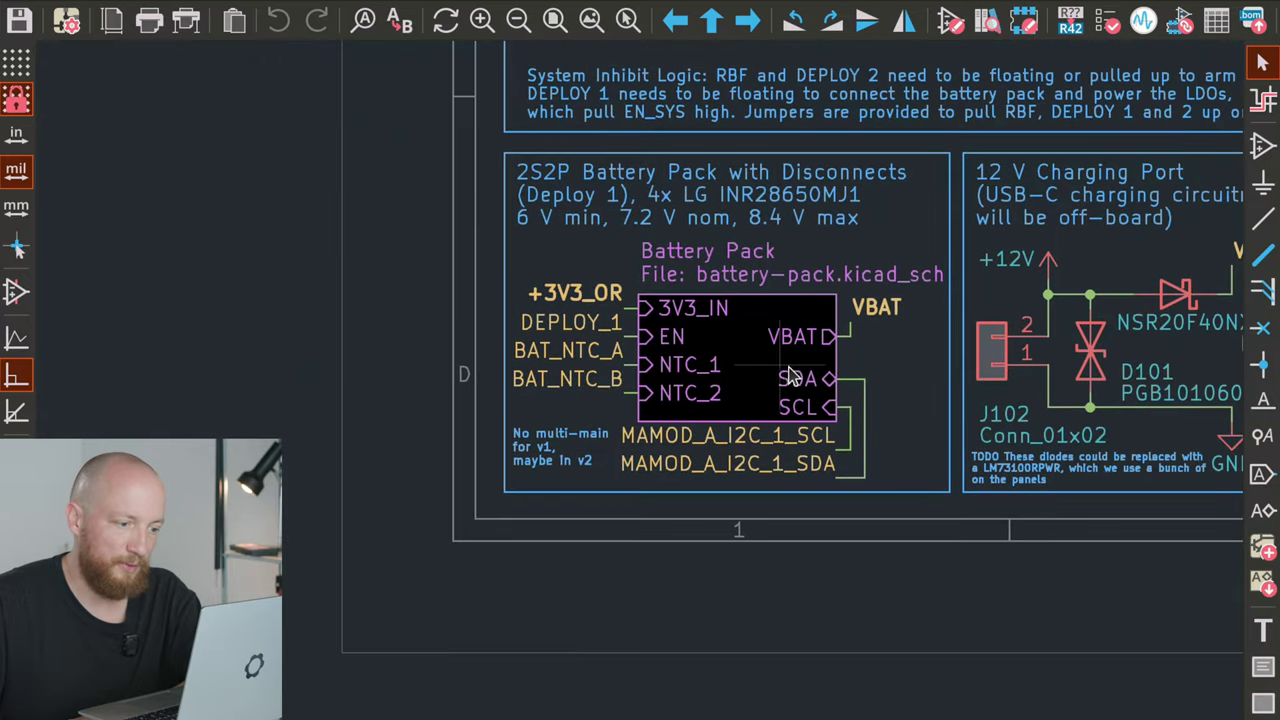
{"action": "scroll", "coordinate": [792, 373], "scroll_direction": "right", "scroll_amount": 5}
{"action": "scroll", "coordinate": [651, 363], "scroll_direction": "up", "scroll_amount": 1}
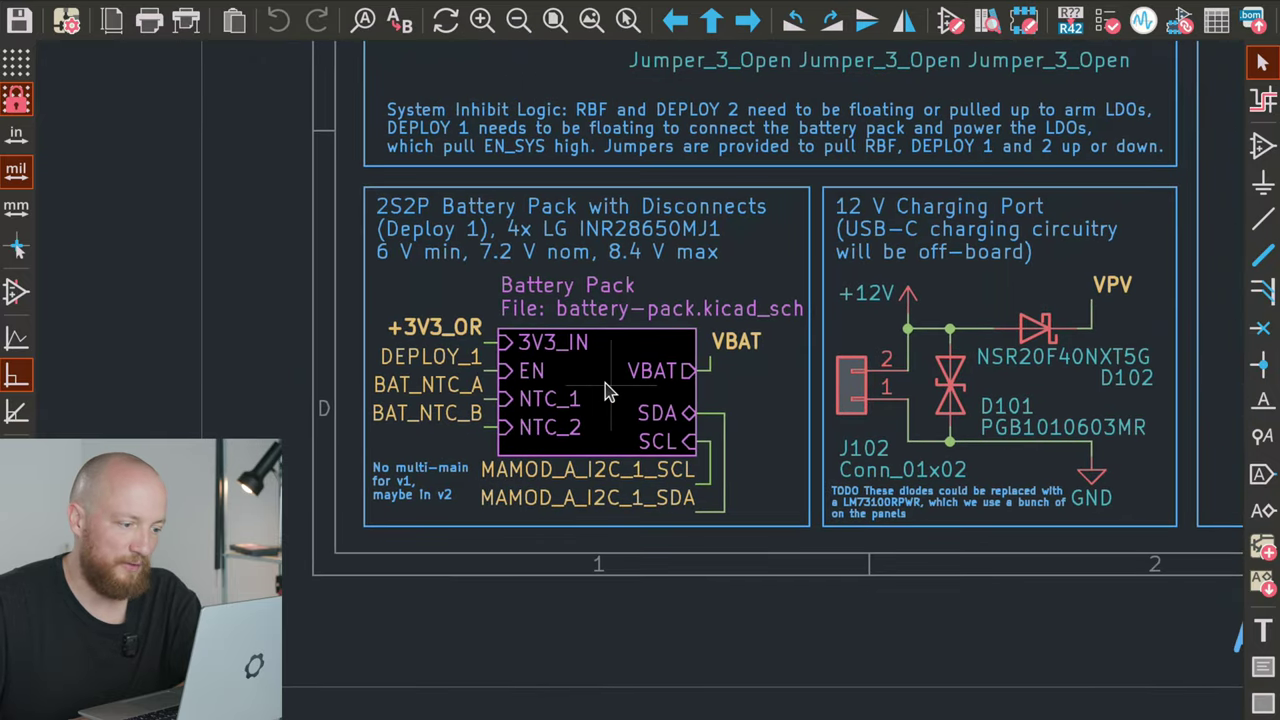
{"action": "left_click", "coordinate": [606, 392]}
{"action": "left_click", "coordinate": [780, 392]}
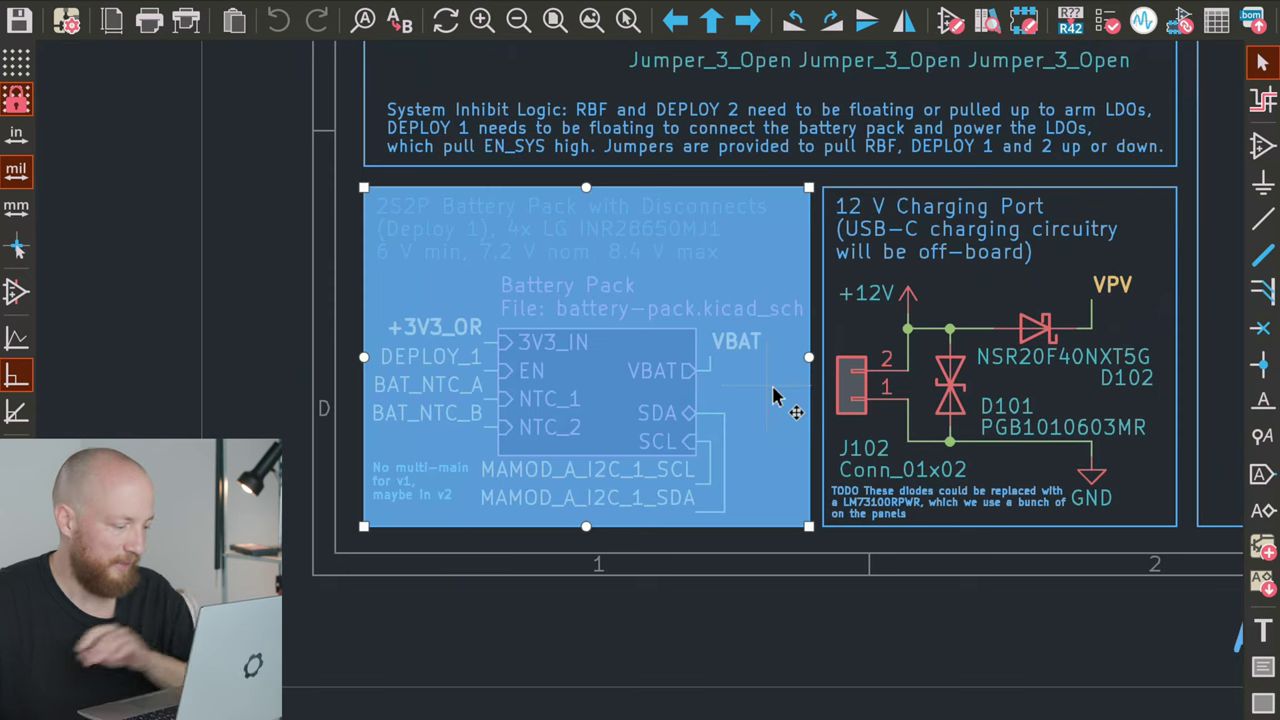
{"action": "key", "text": "Escape"}
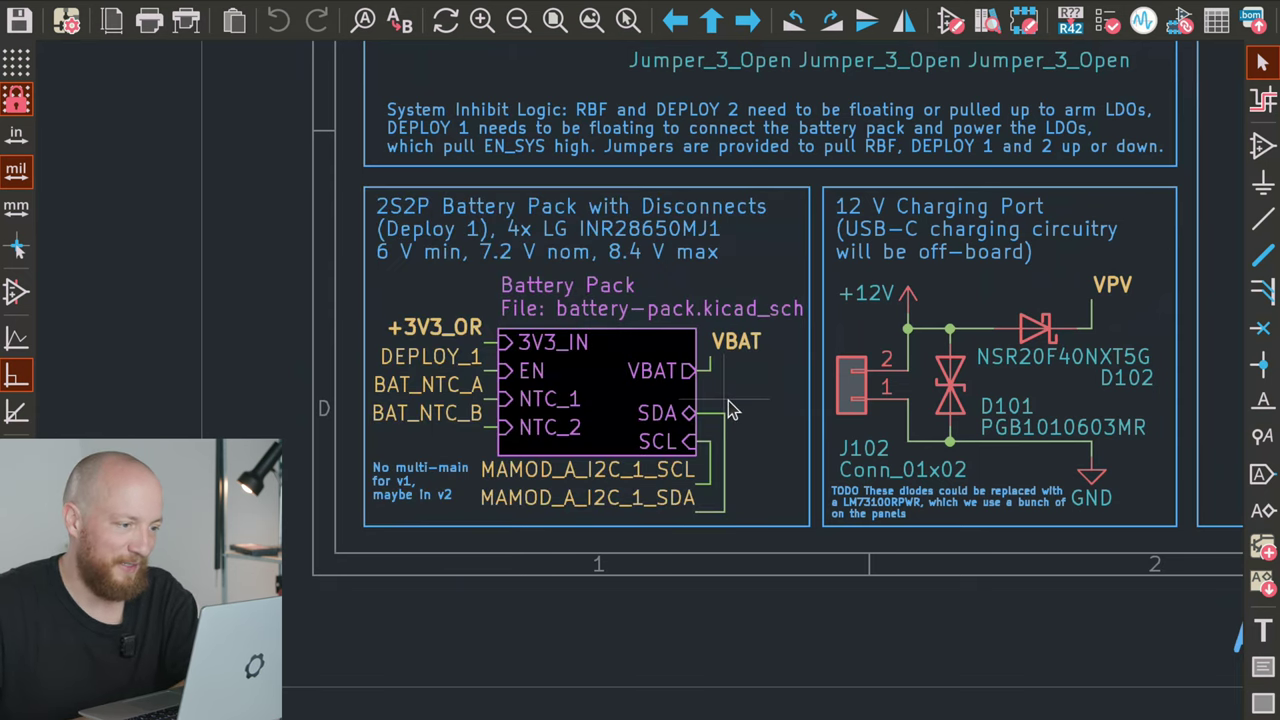
{"action": "scroll", "coordinate": [728, 400], "scroll_direction": "down", "scroll_amount": 2}
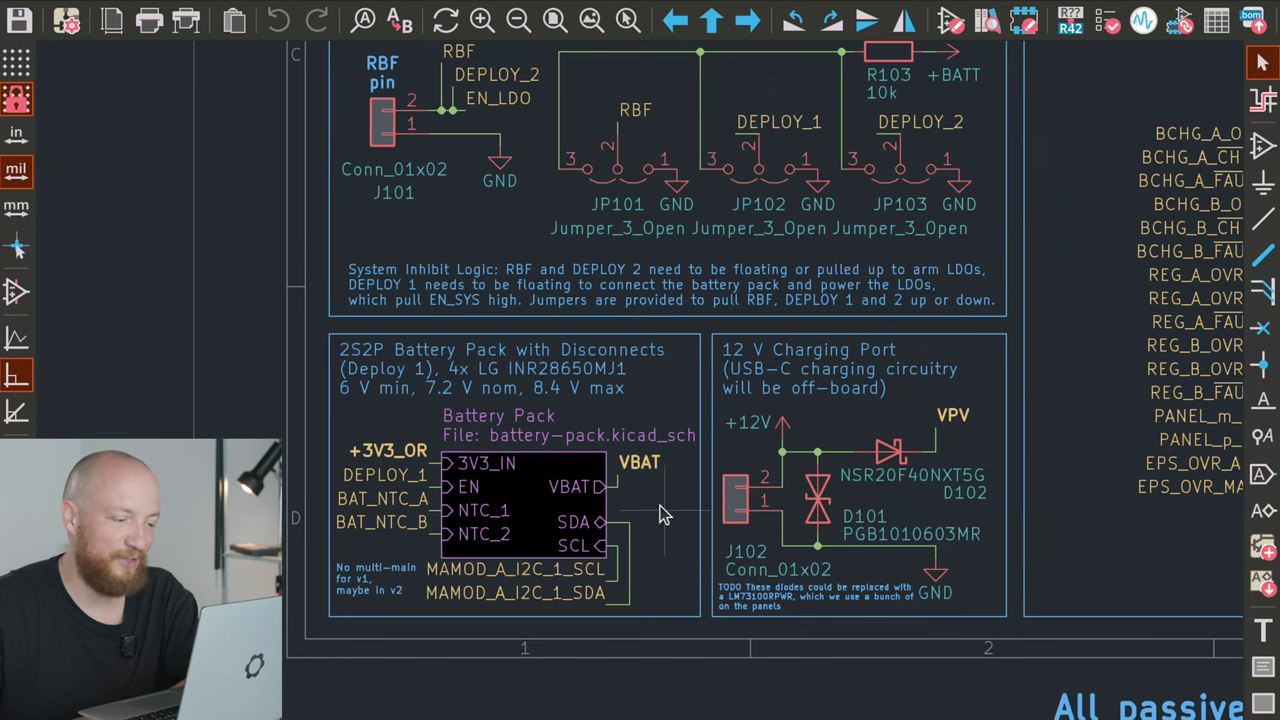
{"action": "scroll", "coordinate": [655, 512], "scroll_direction": "up", "scroll_amount": 2}
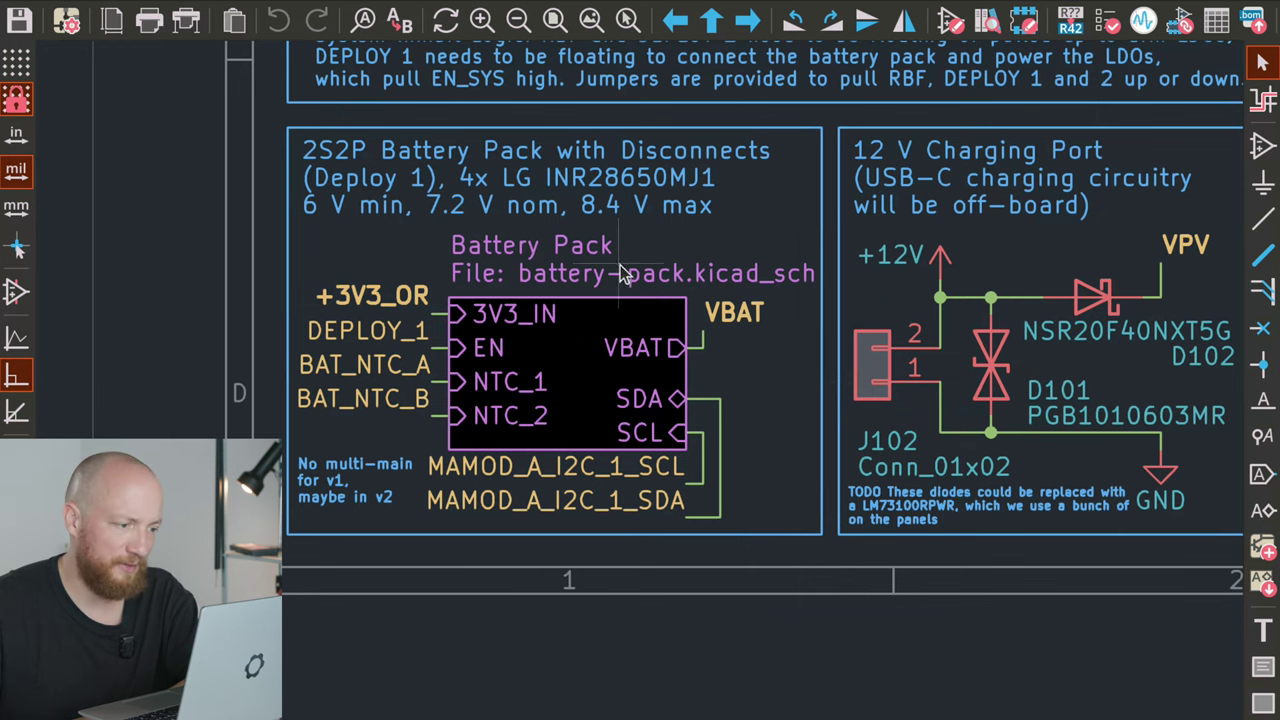
{"action": "scroll", "coordinate": [677, 290], "scroll_direction": "up", "scroll_amount": 1}
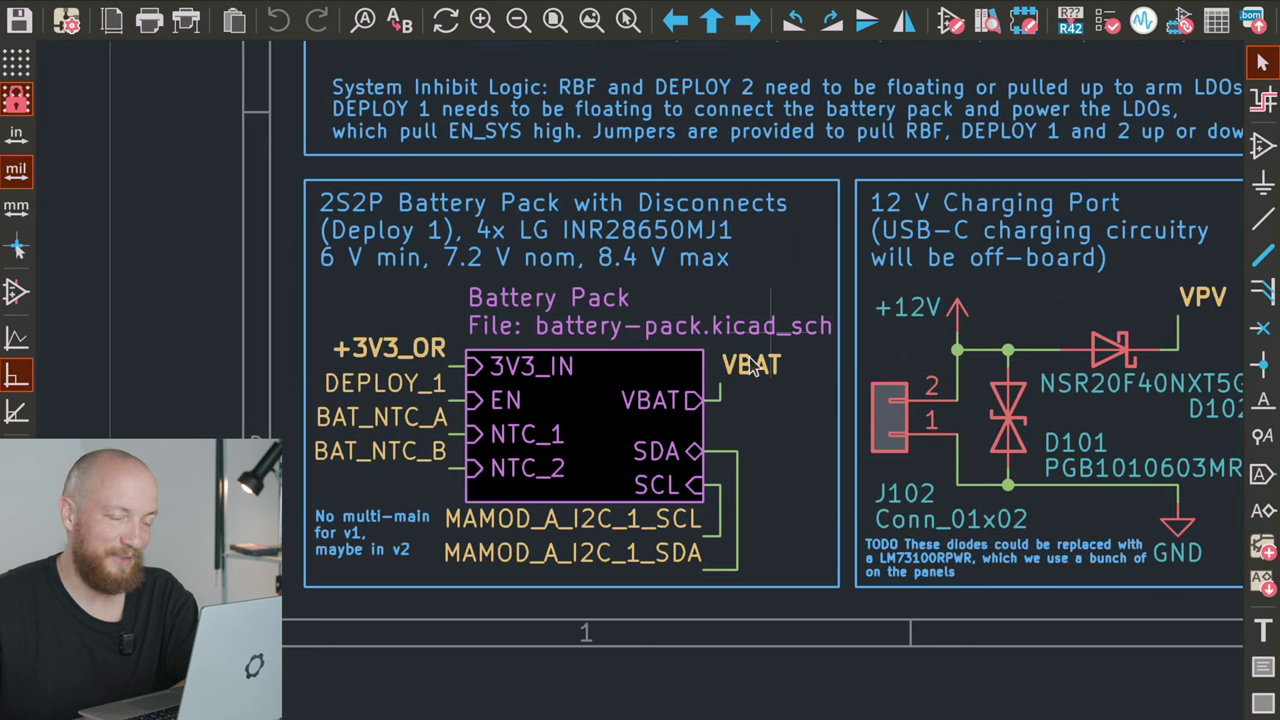
Inspect the Battery Pack sheet's input nets +3V3_OR, DEPLOY_1, BAT_NTC_A and BAT_NTC_B, plus its EN pin
{"action": "left_click", "coordinate": [588, 425]}
{"action": "left_click", "coordinate": [428, 337]}
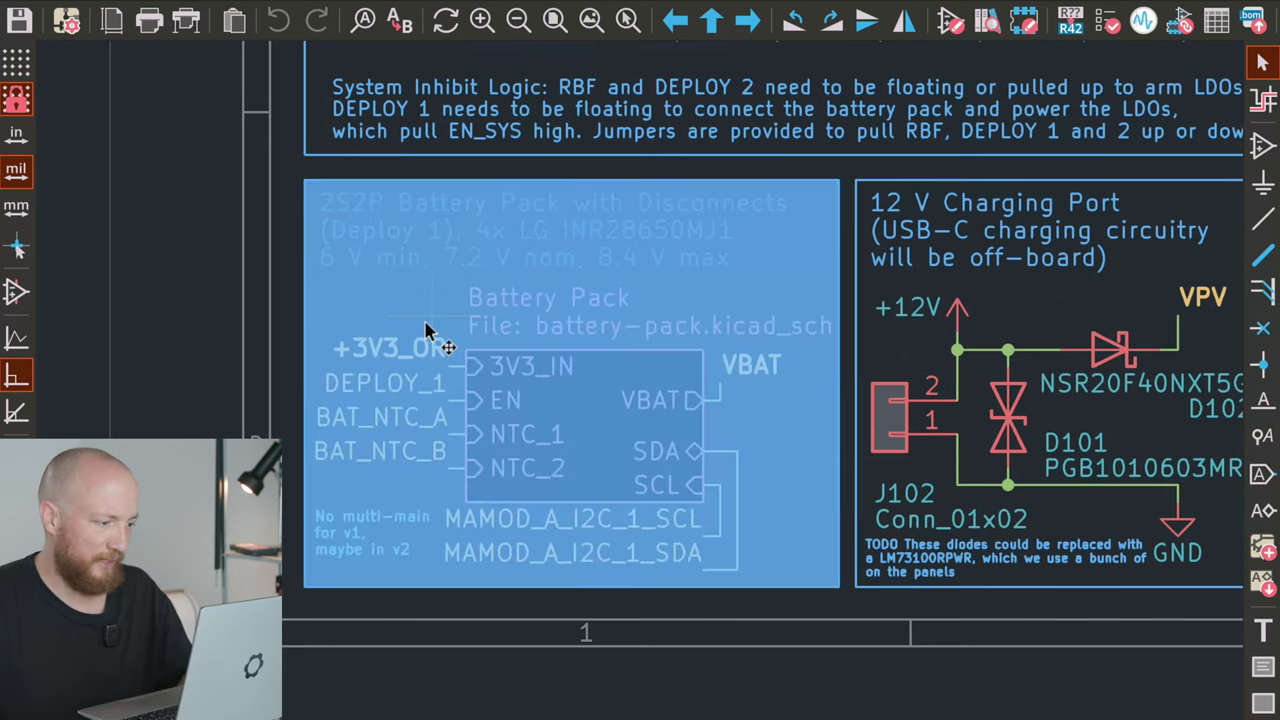
{"action": "left_click", "coordinate": [428, 340]}
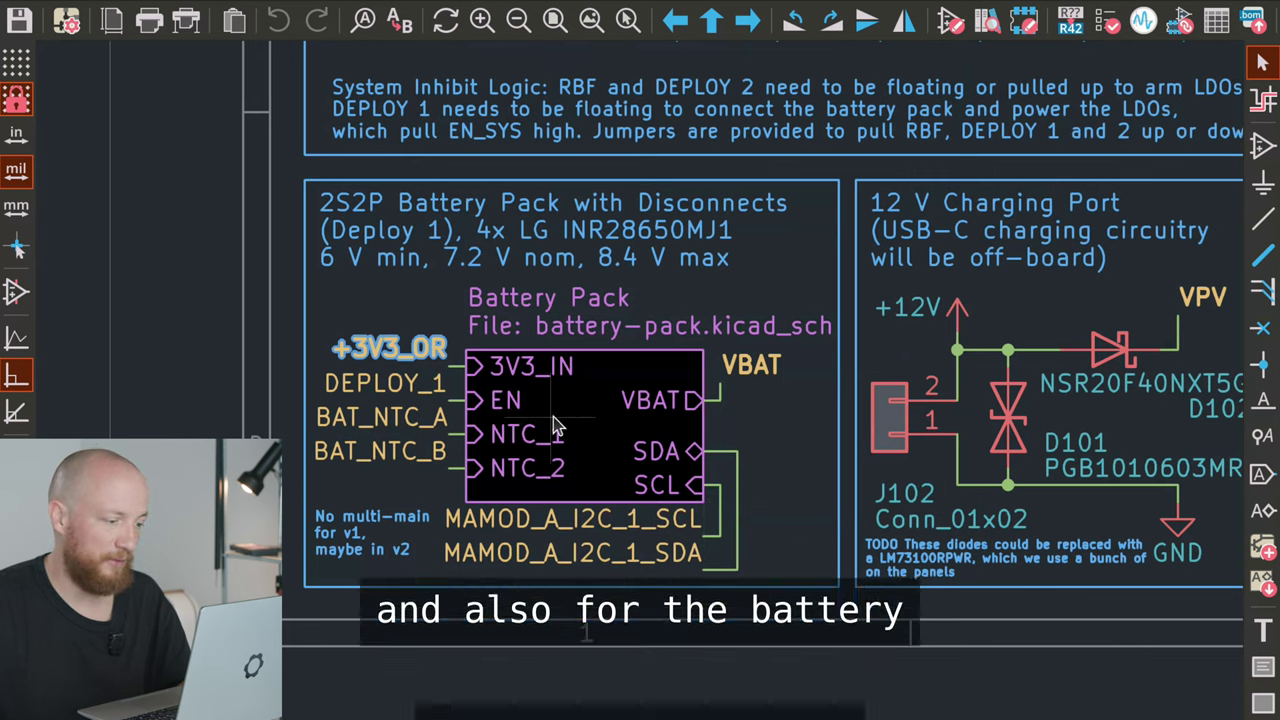
{"action": "left_click", "coordinate": [430, 385]}
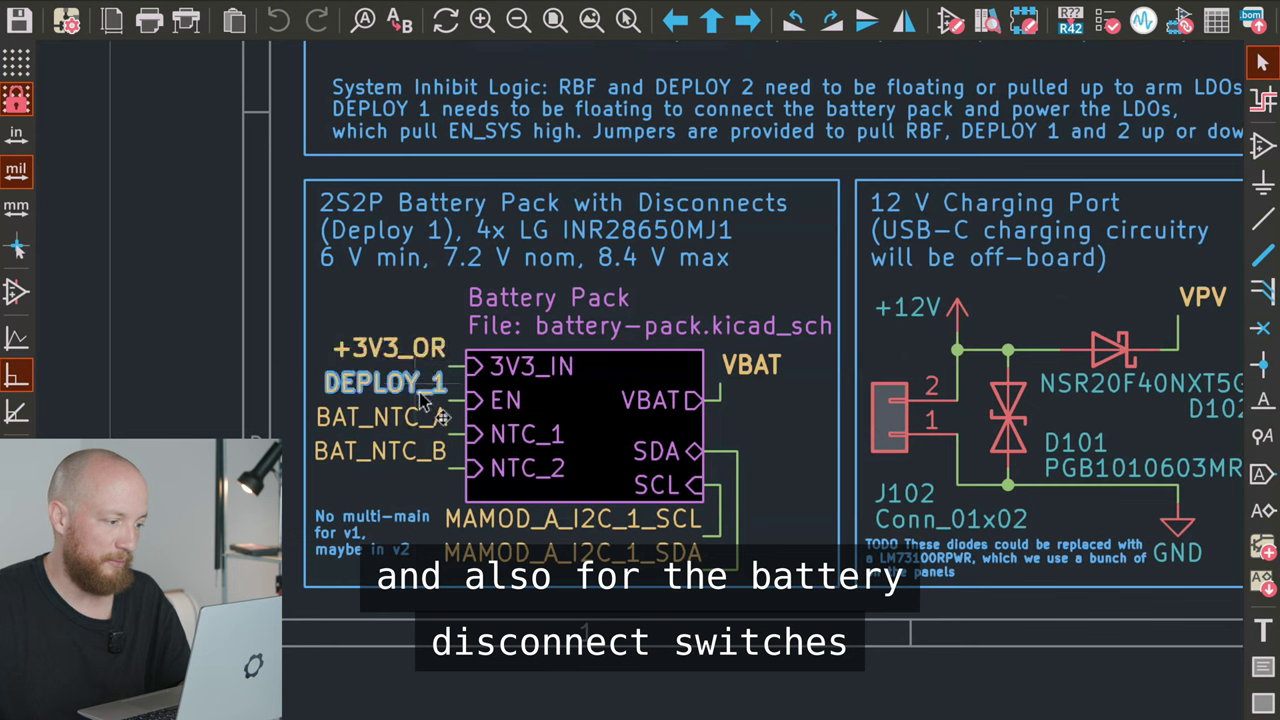
{"action": "left_click", "coordinate": [482, 400]}
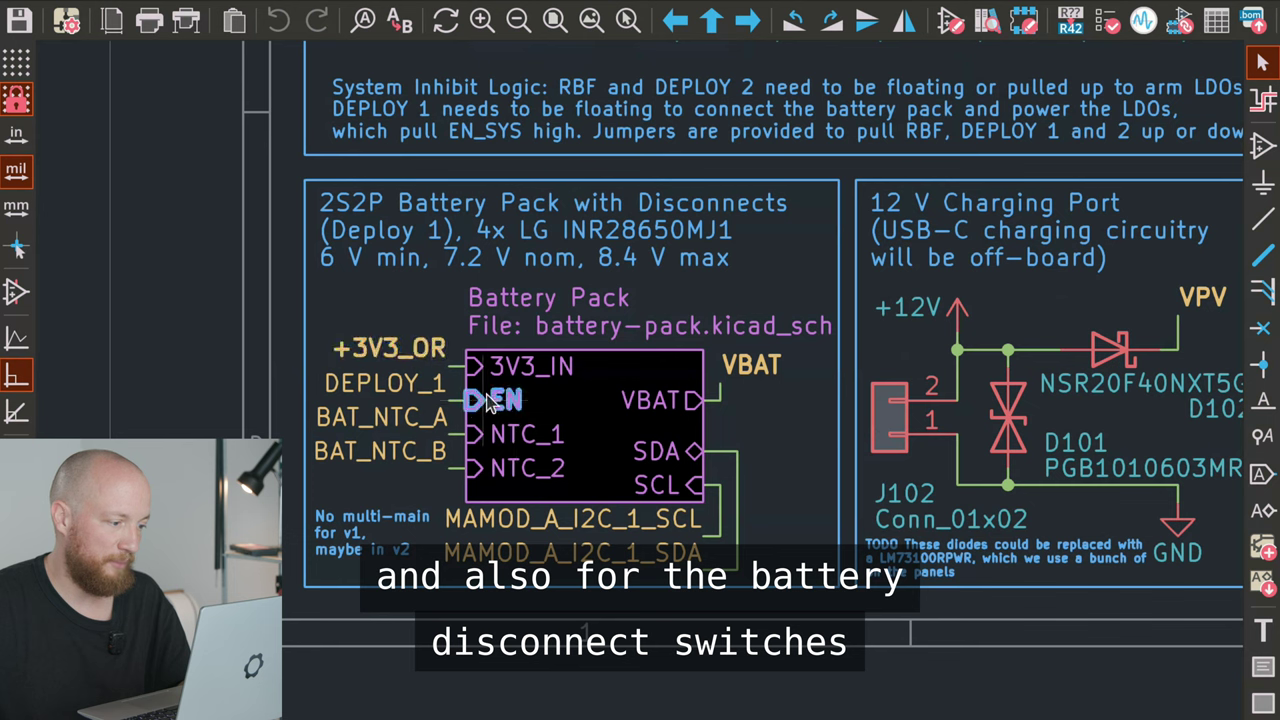
{"action": "left_click", "coordinate": [420, 417]}
{"action": "left_click", "coordinate": [420, 453], "text": "shift"}
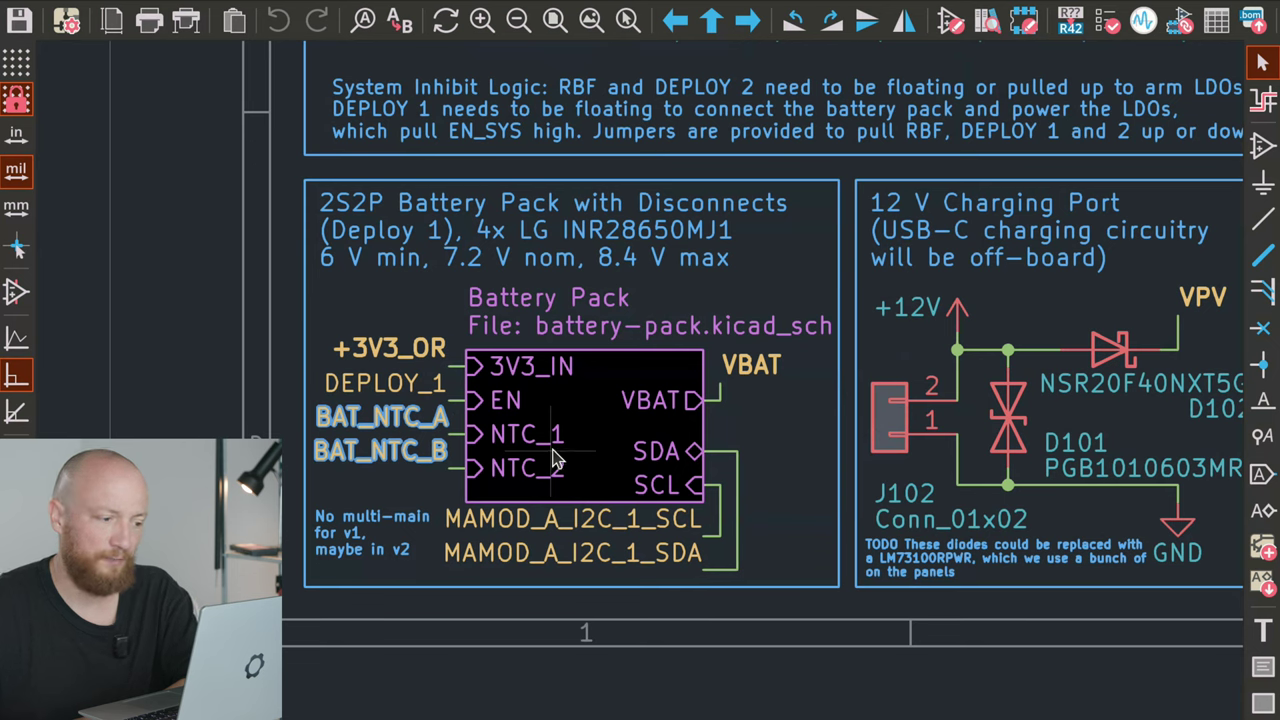
Inspect the Battery Pack sheet's VBAT output net and its SDA and SCL pins
{"action": "left_click", "coordinate": [758, 370]}
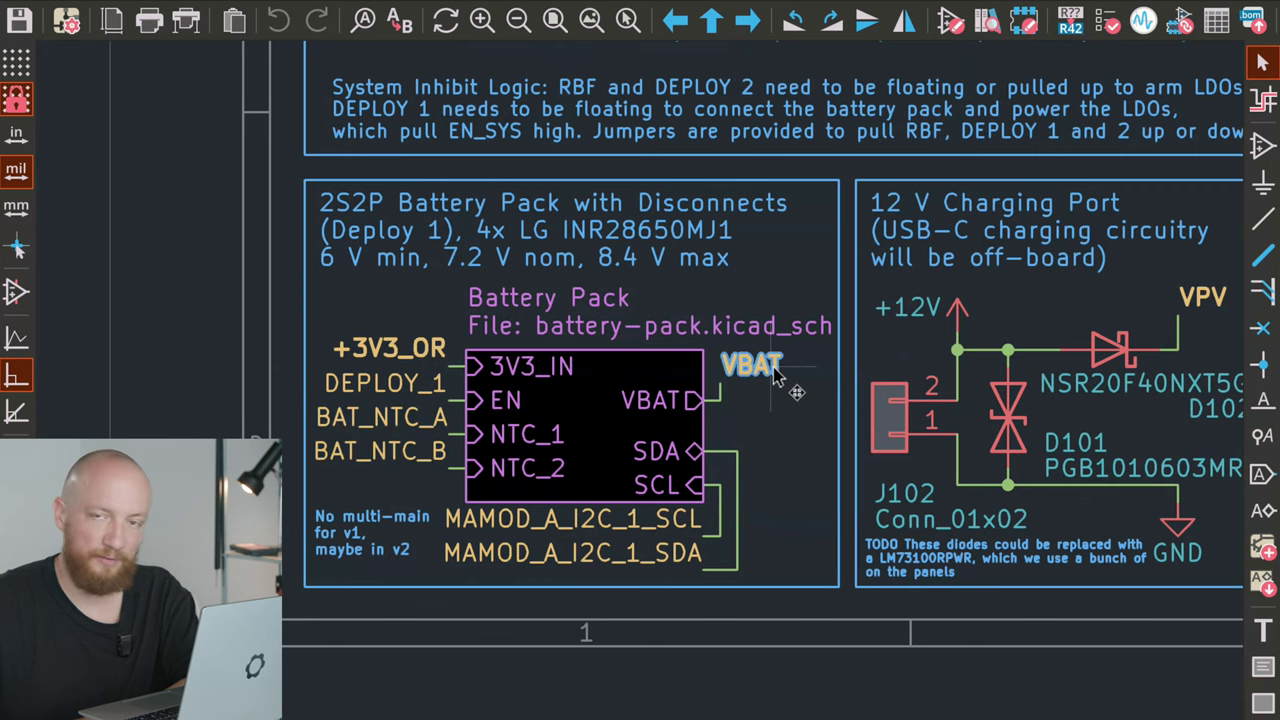
{"action": "key", "text": "F4"}
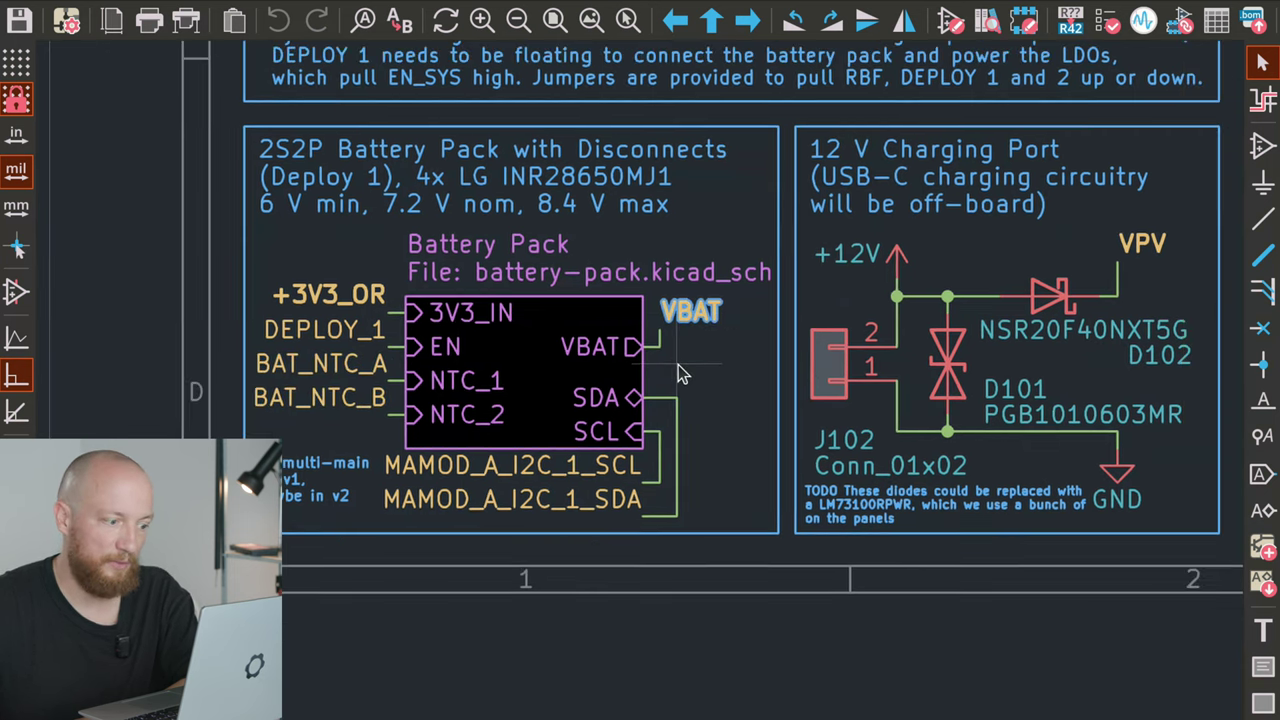
{"action": "left_click", "coordinate": [607, 413]}
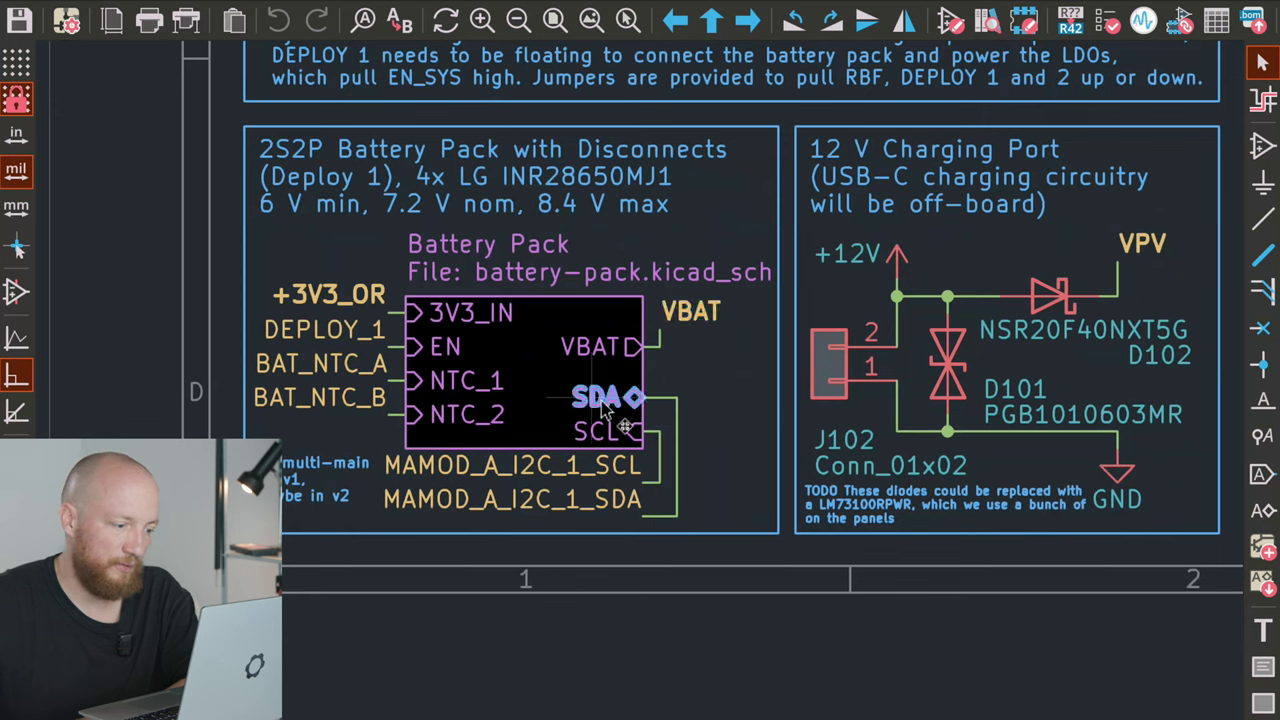
{"action": "left_click", "coordinate": [622, 432], "text": "shift"}
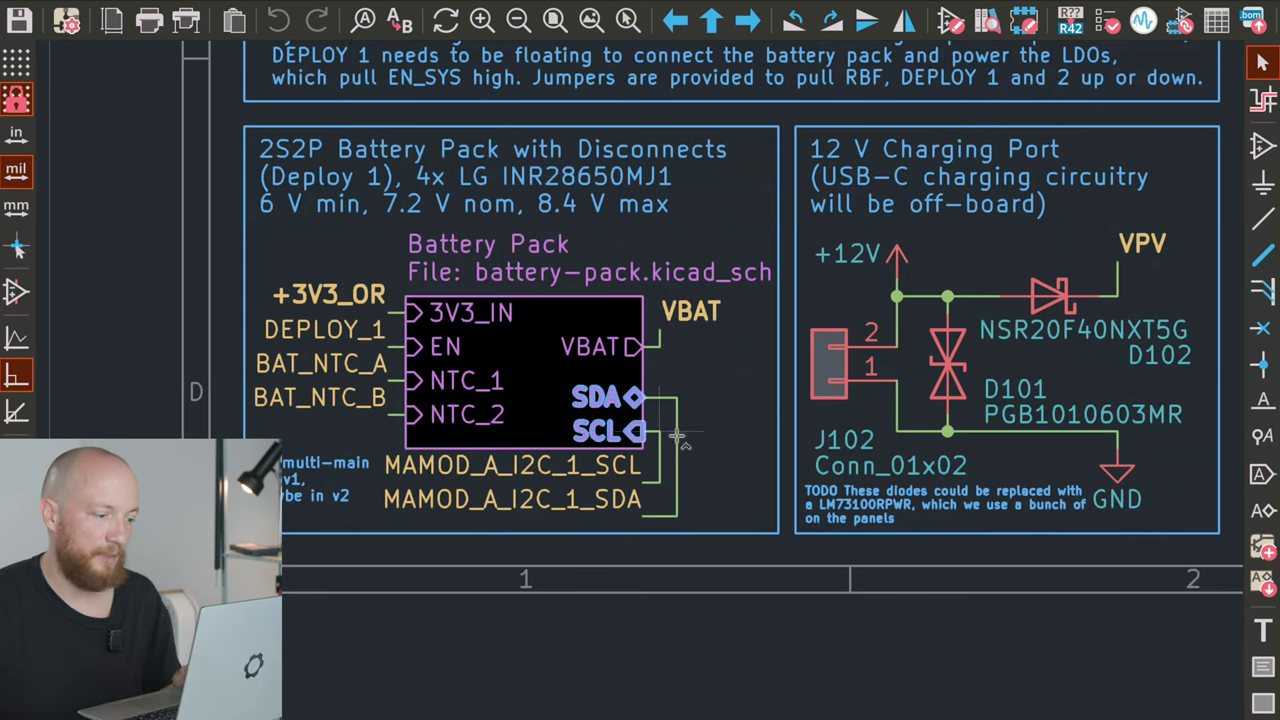
Open the Battery Pack subsheet and examine its 2S2P battery cell block
{"action": "double_click", "coordinate": [540, 366]}
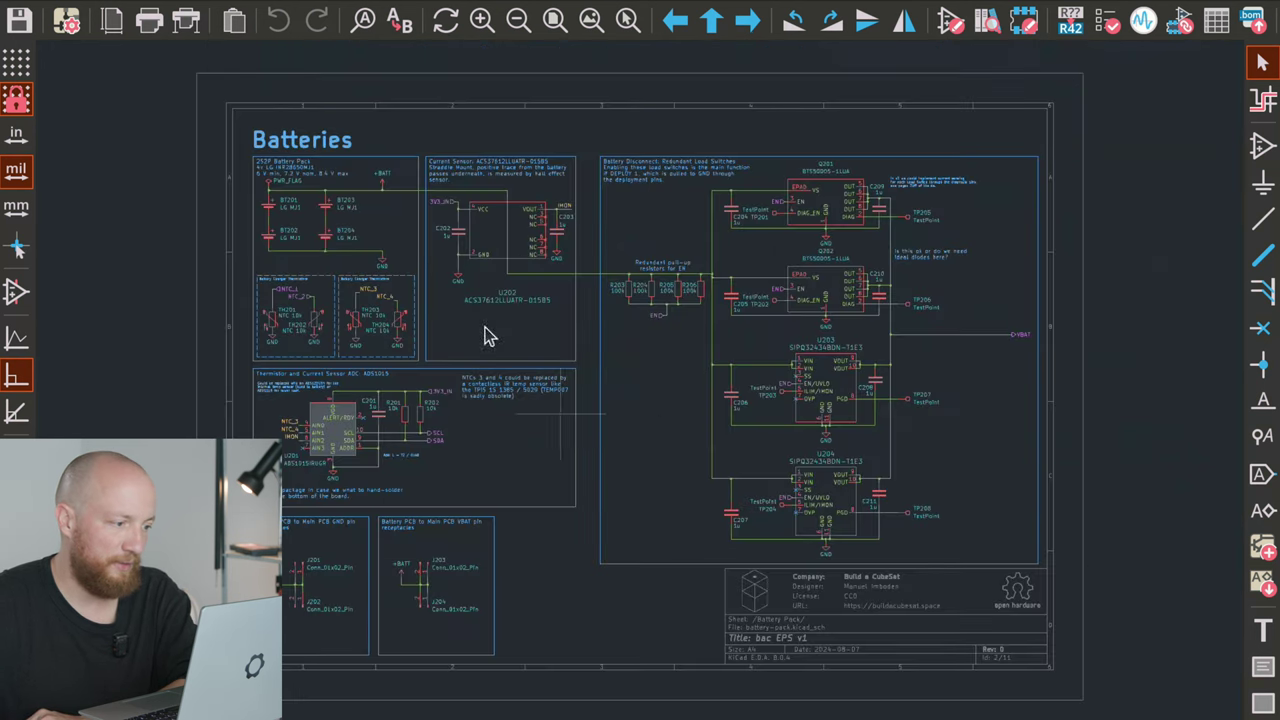
{"action": "scroll", "coordinate": [443, 286], "scroll_direction": "up", "scroll_amount": 4}
{"action": "left_click_drag", "start_coordinate": [330, 162], "coordinate": [735, 461]}
{"action": "key", "text": "Escape"}
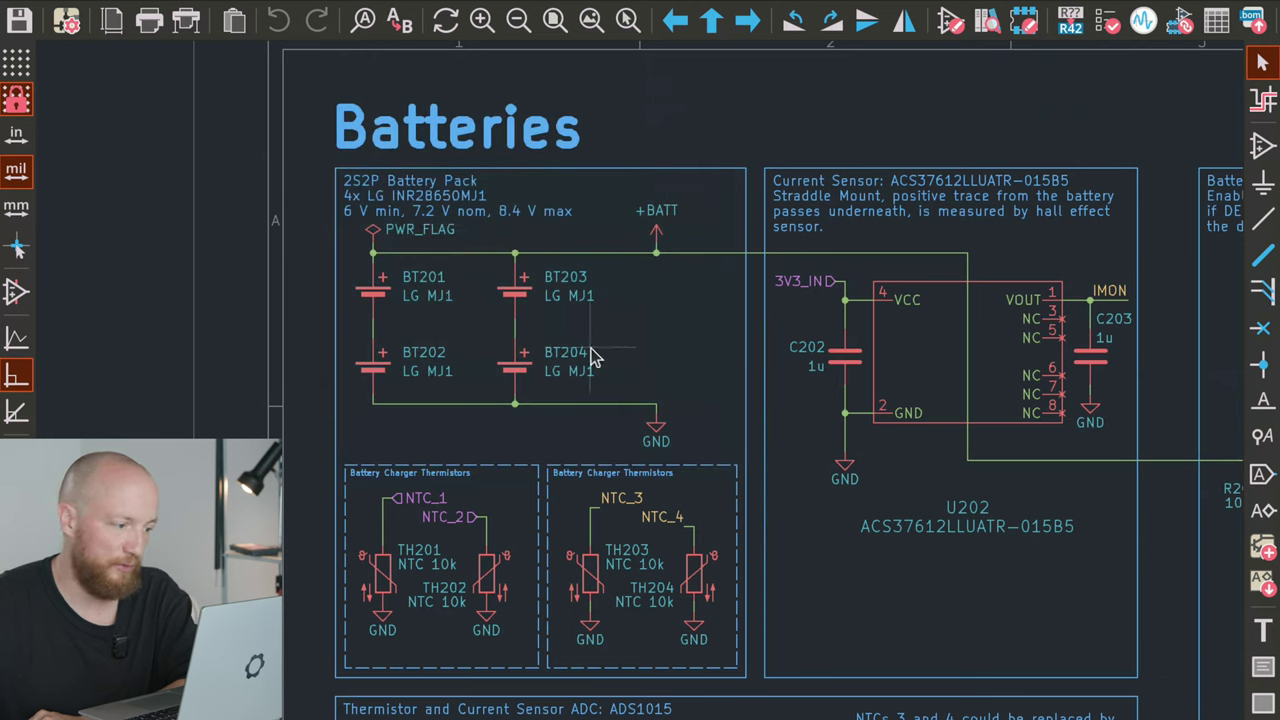
Examine the two Battery Charger Thermistors groups below the battery cells
{"action": "scroll", "coordinate": [586, 349], "scroll_direction": "down", "scroll_amount": 3}
{"action": "left_click_drag", "start_coordinate": [298, 298], "coordinate": [552, 566]}
{"action": "left_click_drag", "start_coordinate": [543, 296], "coordinate": [792, 580]}
{"action": "scroll", "coordinate": [791, 289], "scroll_direction": "up", "scroll_amount": 5}
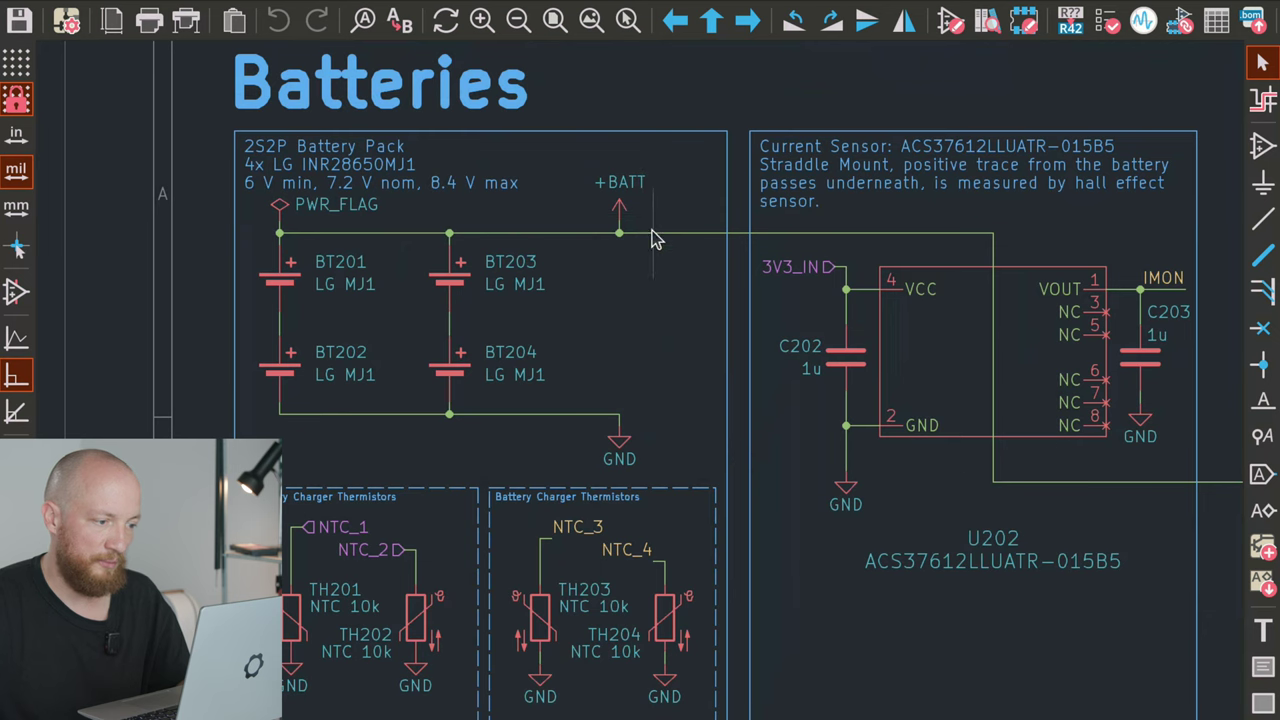
Follow the +BATT line to the current sensor U202 and examine the sensor and its surrounding circuit
{"action": "scroll", "coordinate": [708, 243], "scroll_direction": "right", "scroll_amount": 1}
{"action": "middle_click_drag", "start_coordinate": [708, 243], "coordinate": [366, 238]}
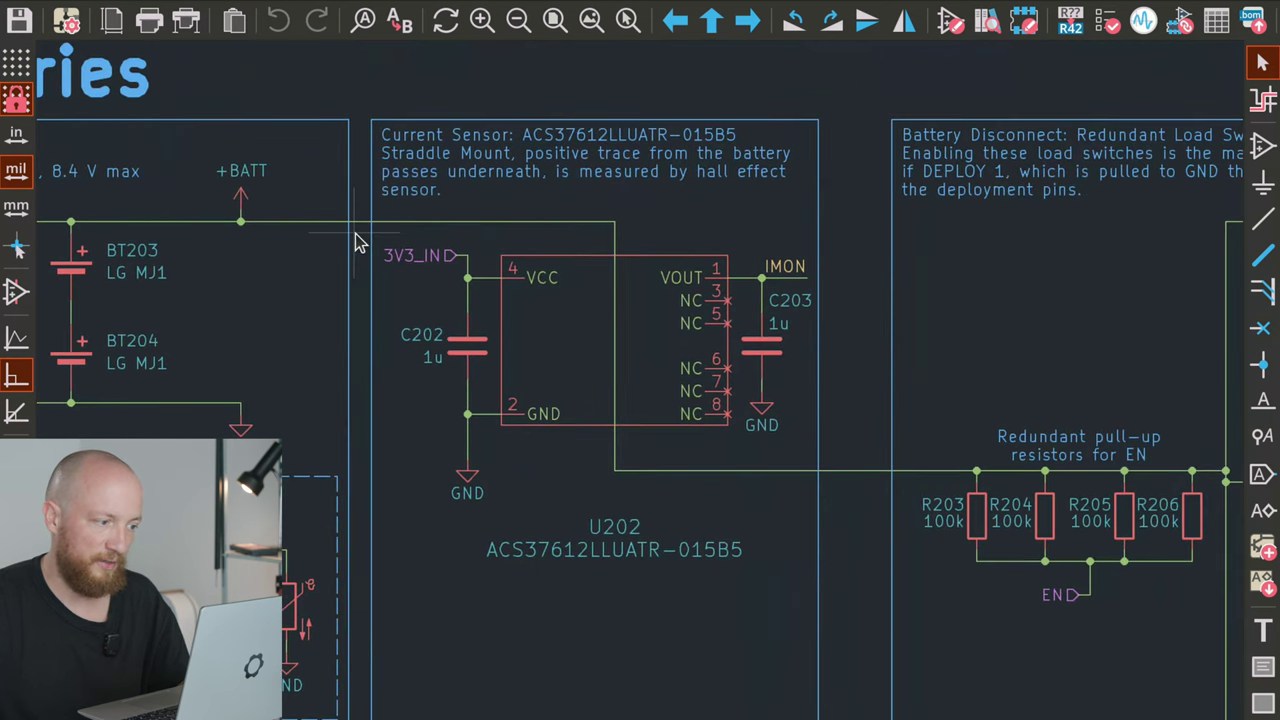
{"action": "left_click", "coordinate": [596, 368]}
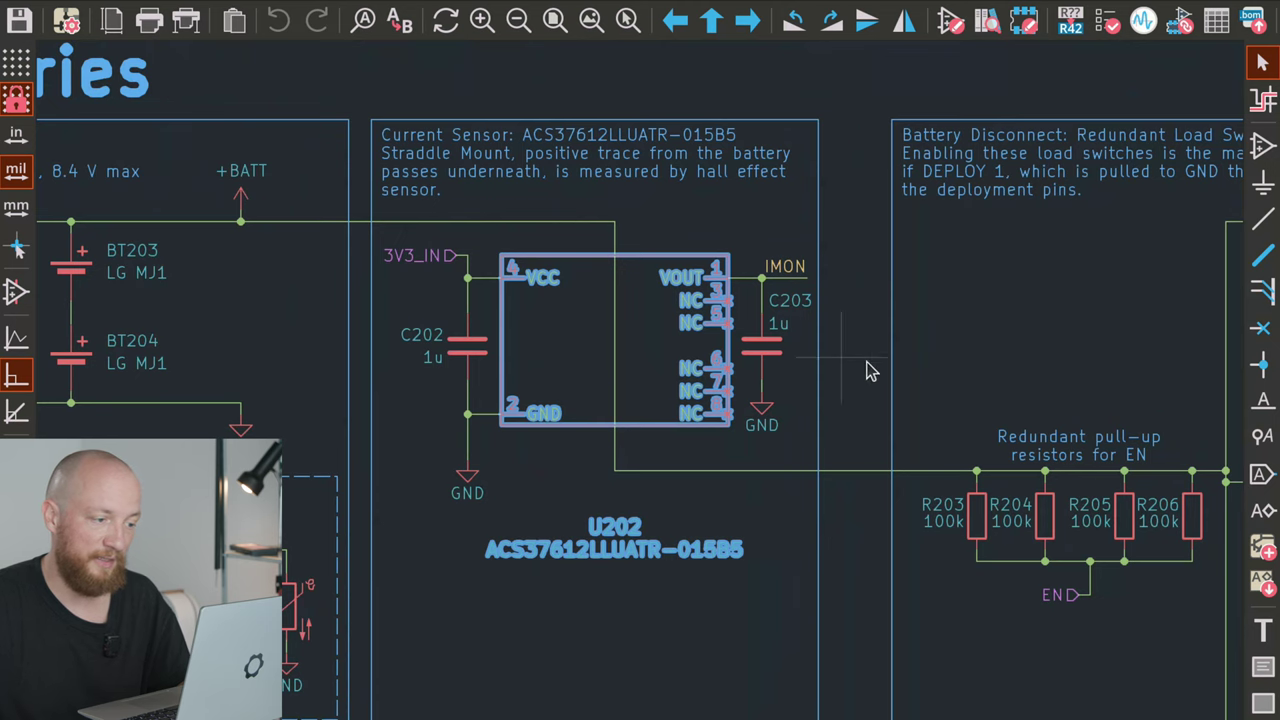
{"action": "left_click", "coordinate": [866, 366]}
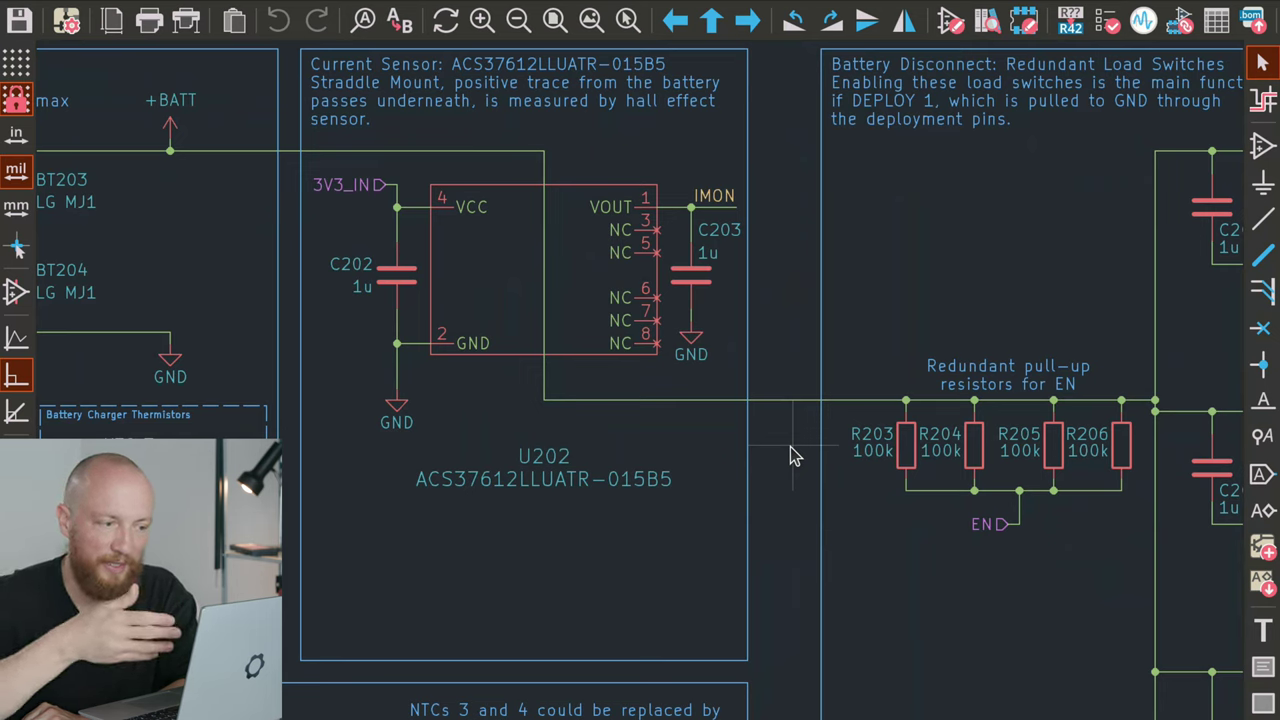
{"action": "left_click", "coordinate": [570, 280]}
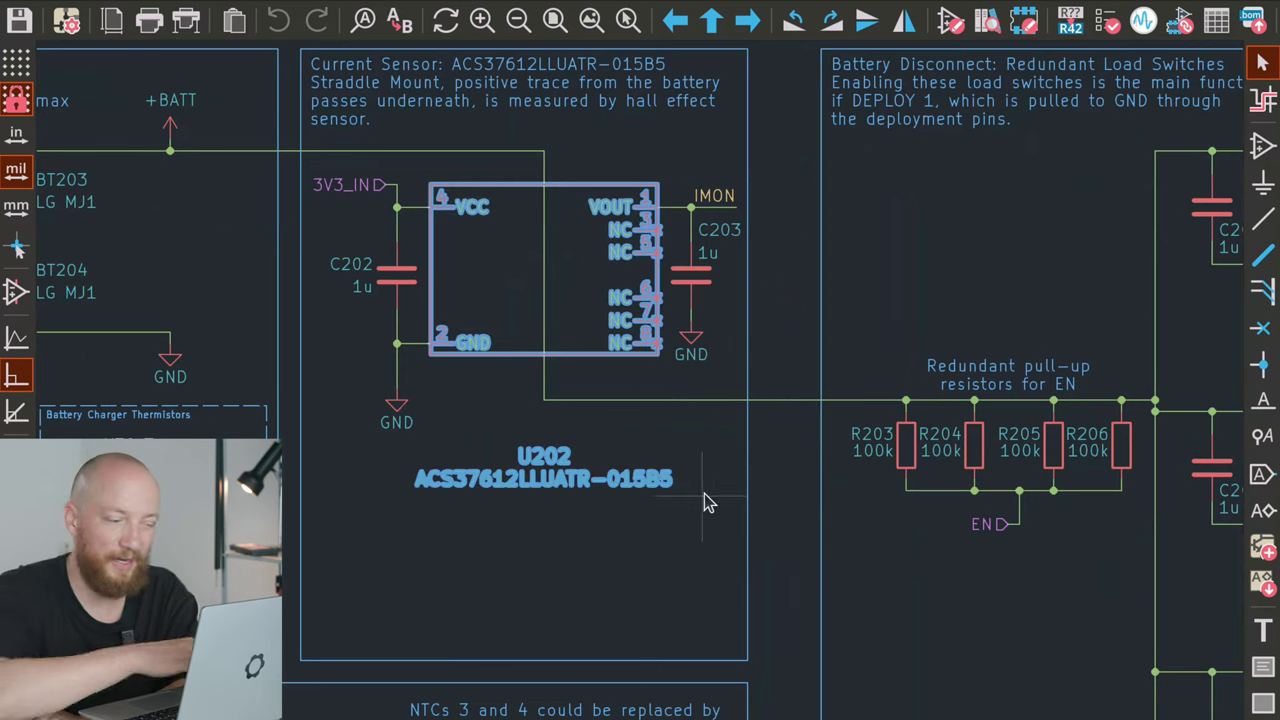
{"action": "key", "text": "Escape"}
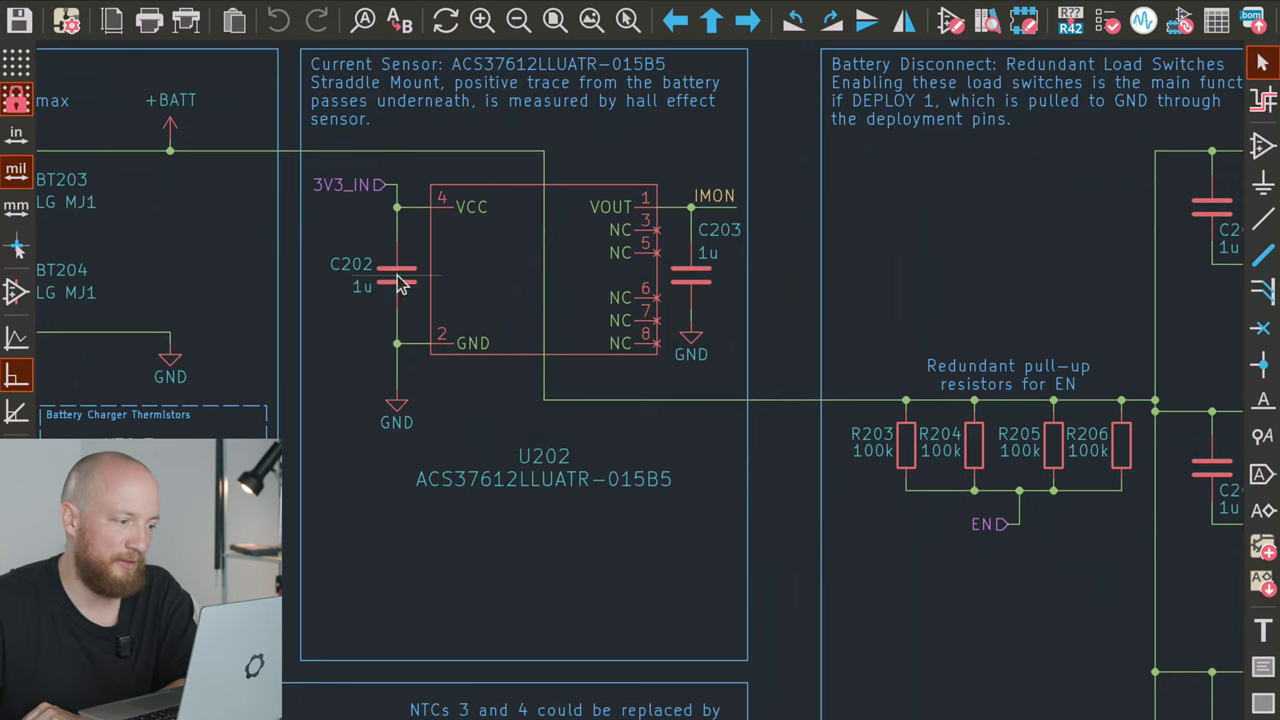
{"action": "scroll", "coordinate": [407, 281], "scroll_direction": "up", "scroll_amount": 1}
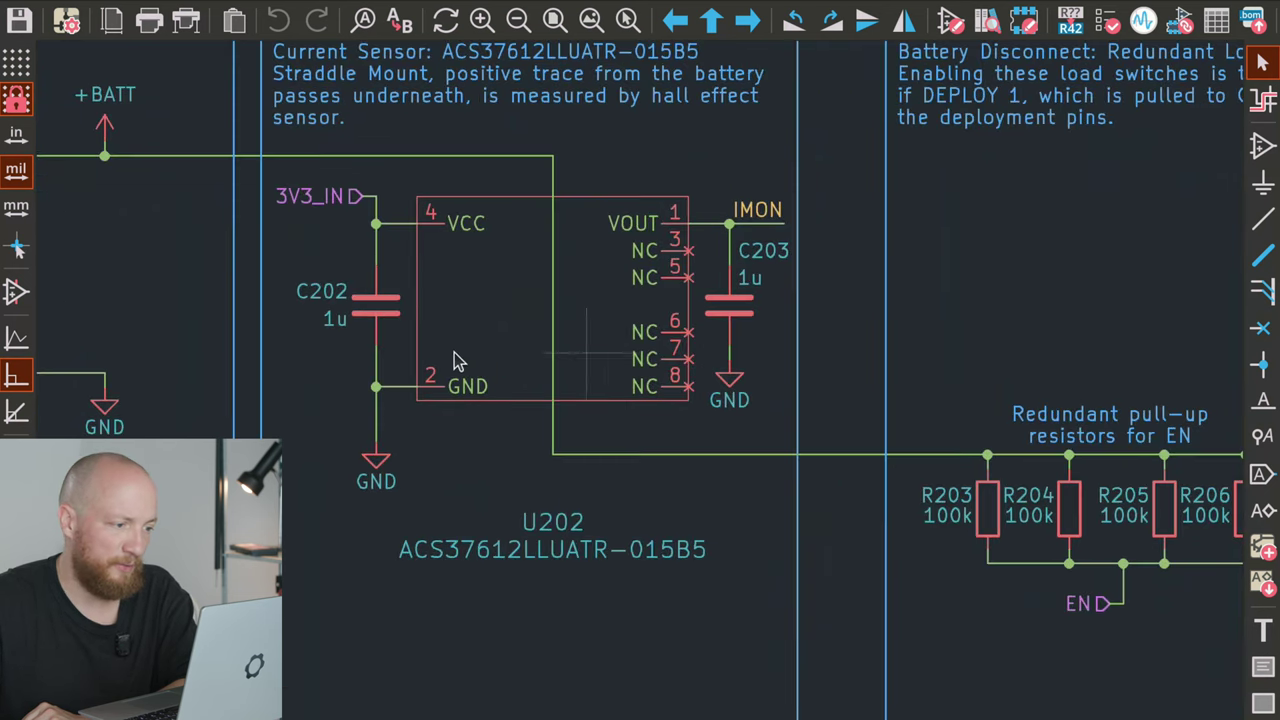
Inspect capacitors C202 and C203 and the IMON output label around the current sensor U202
{"action": "scroll", "coordinate": [455, 360], "scroll_direction": "down", "scroll_amount": 1}
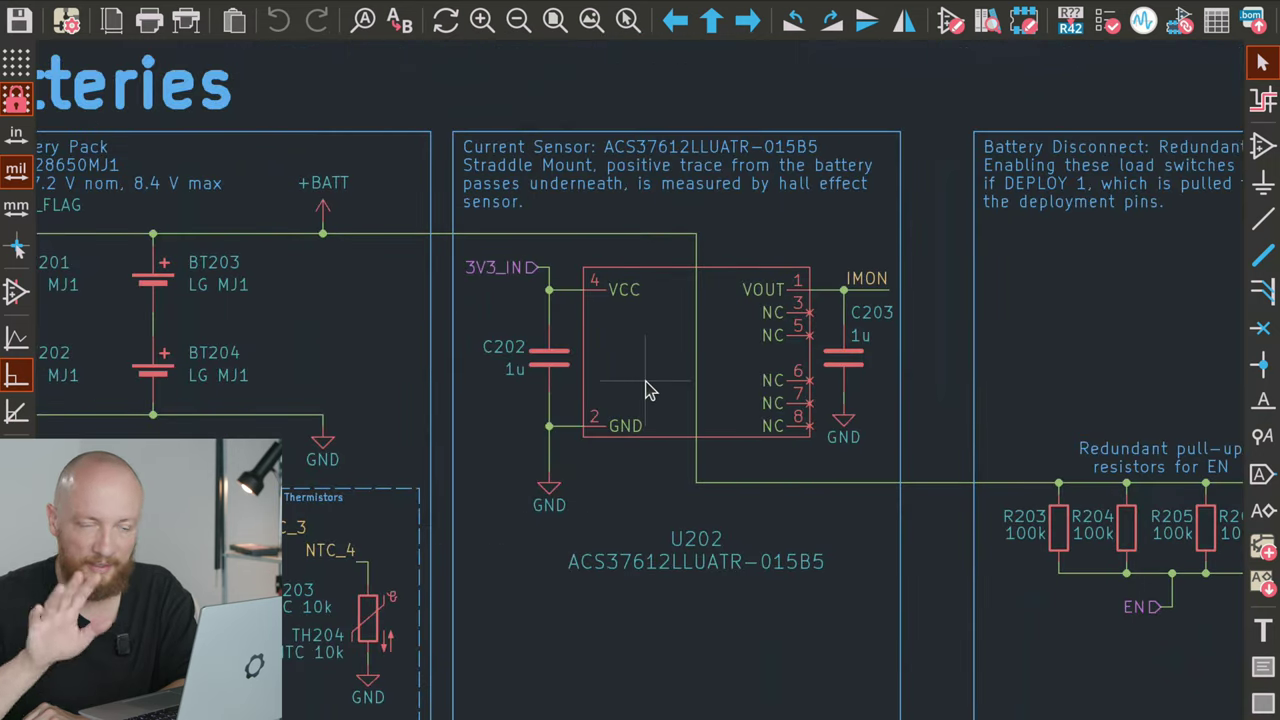
{"action": "scroll", "coordinate": [780, 410], "scroll_direction": "down", "scroll_amount": 2}
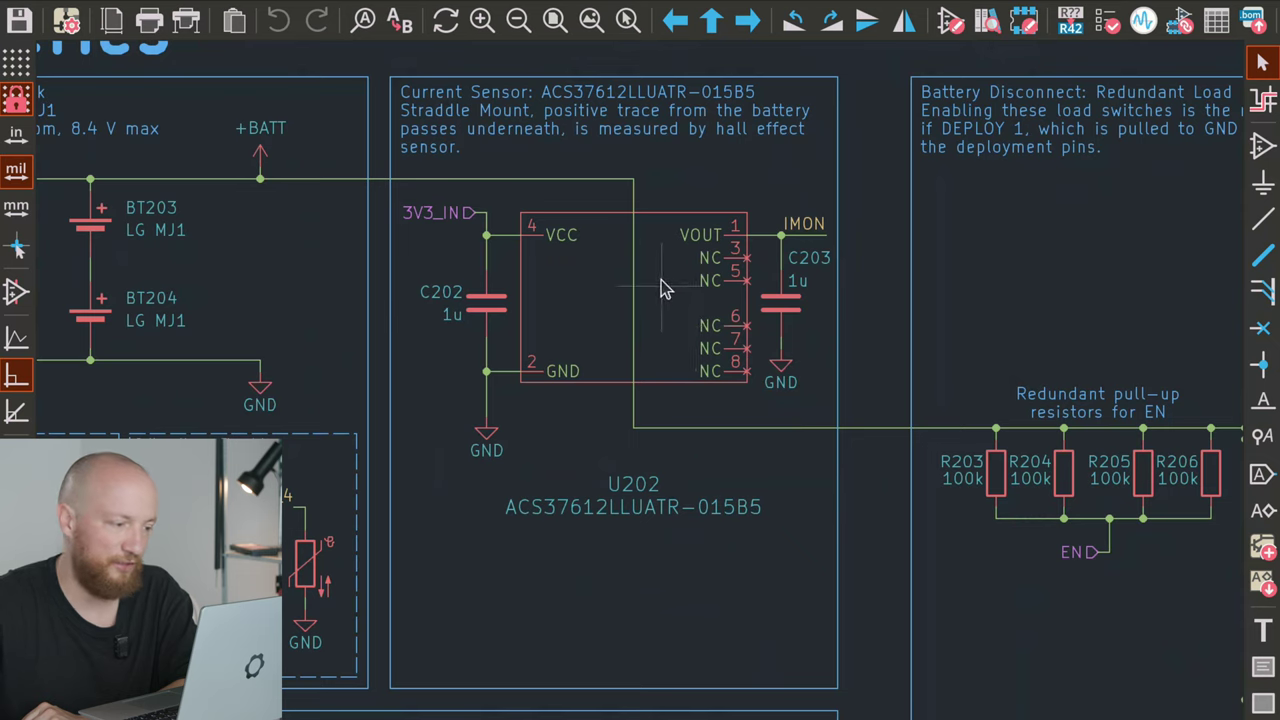
{"action": "left_click", "coordinate": [490, 313]}
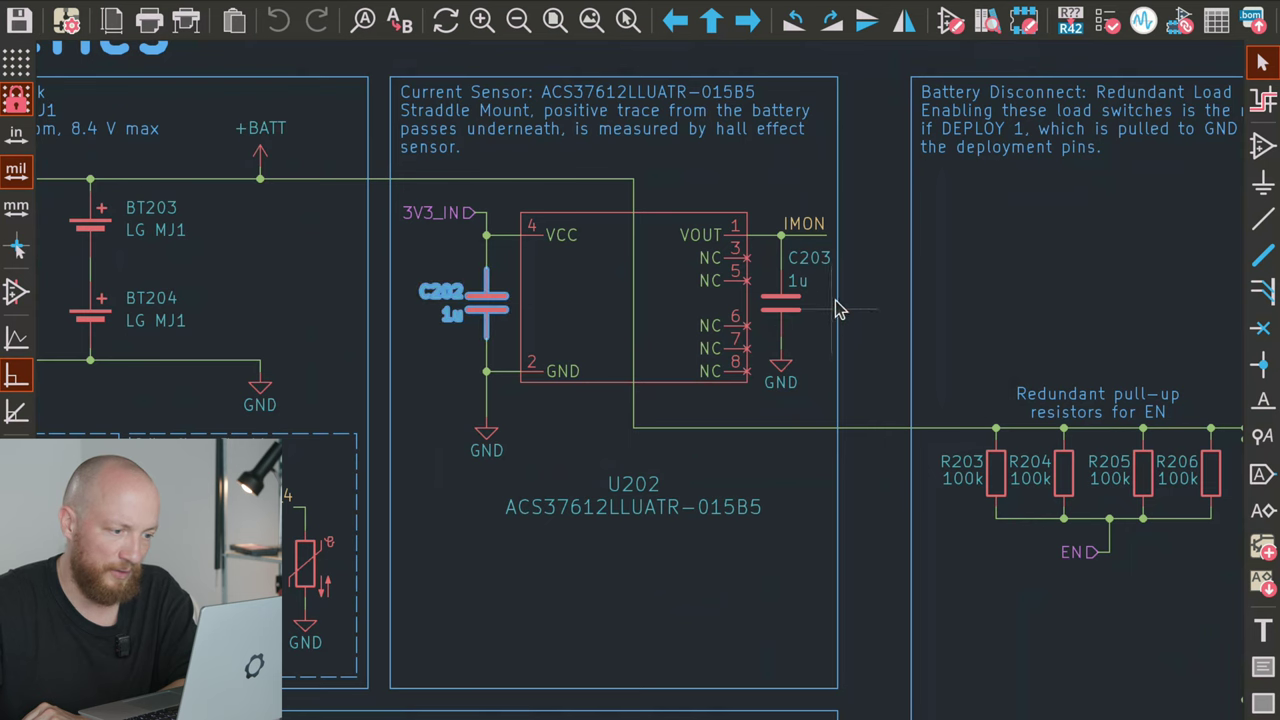
{"action": "left_click", "coordinate": [795, 318]}
{"action": "left_click", "coordinate": [803, 225]}
{"action": "scroll", "coordinate": [803, 236], "scroll_direction": "up", "scroll_amount": 2}
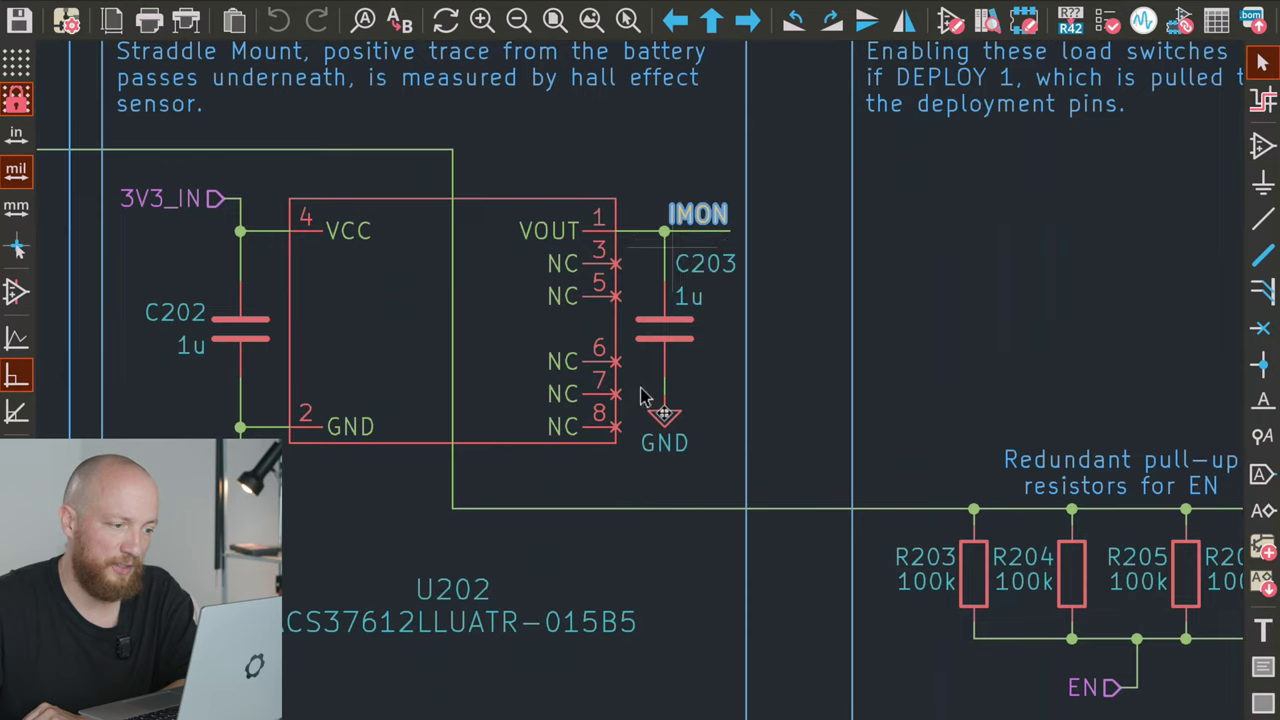
{"action": "scroll", "coordinate": [703, 235], "scroll_direction": "down", "scroll_amount": 2}
{"action": "scroll", "coordinate": [560, 480], "scroll_direction": "left", "scroll_amount": 1}
{"action": "scroll", "coordinate": [595, 503], "scroll_direction": "down", "scroll_amount": 1}
{"action": "scroll", "coordinate": [595, 503], "scroll_direction": "left", "scroll_amount": 1}
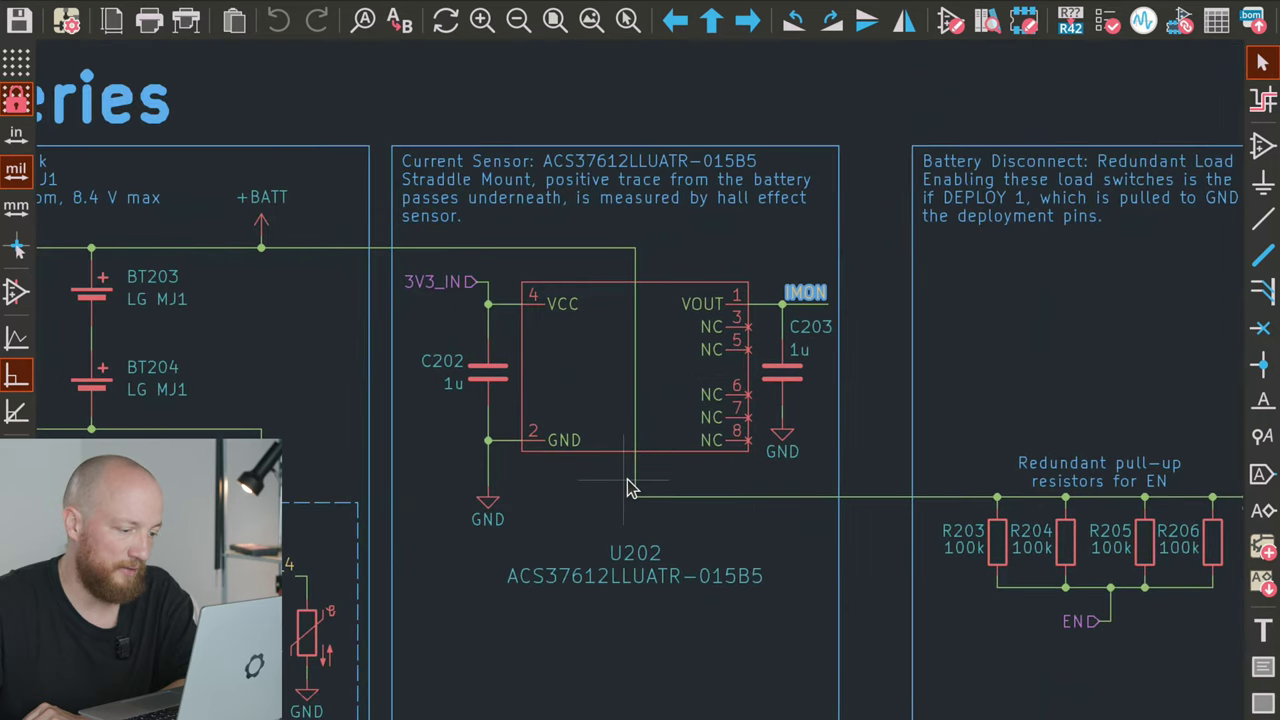
Follow the battery line from U202 into the Battery Disconnect block and bring the whole block into view
{"action": "scroll", "coordinate": [737, 543], "scroll_direction": "right", "scroll_amount": 5}
{"action": "scroll", "coordinate": [737, 543], "scroll_direction": "down", "scroll_amount": 2}
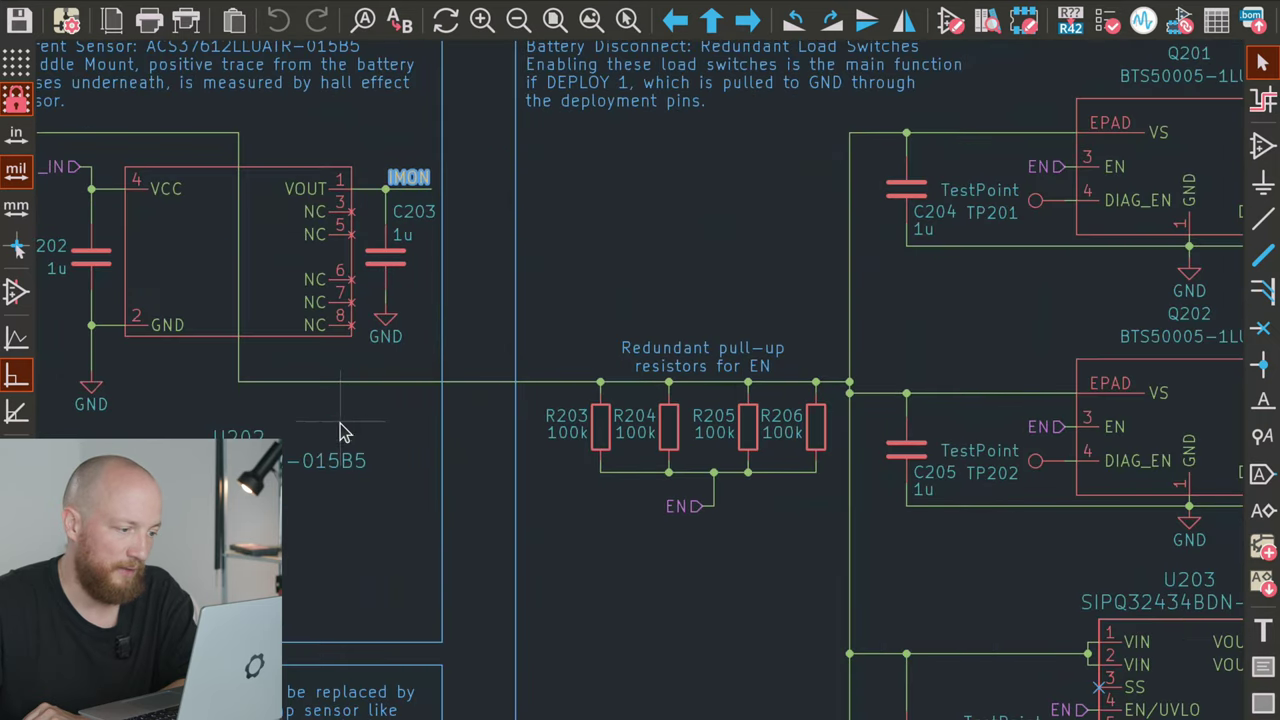
{"action": "left_click", "coordinate": [483, 393]}
{"action": "scroll", "coordinate": [486, 400], "scroll_direction": "right", "scroll_amount": 5}
{"action": "scroll", "coordinate": [300, 395], "scroll_direction": "up", "scroll_amount": 1}
{"action": "scroll", "coordinate": [510, 410], "scroll_direction": "down", "scroll_amount": 5}
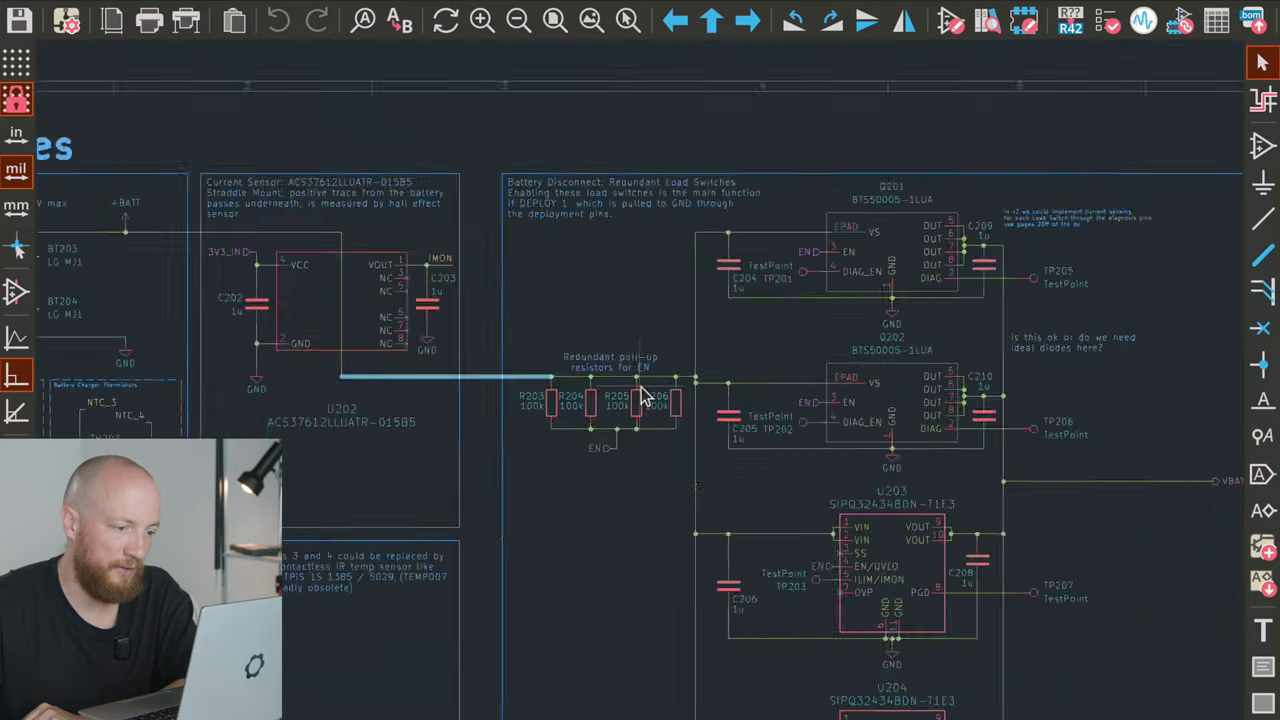
{"action": "scroll", "coordinate": [800, 240], "scroll_direction": "down", "scroll_amount": 2}
{"action": "left_click", "coordinate": [555, 20]}
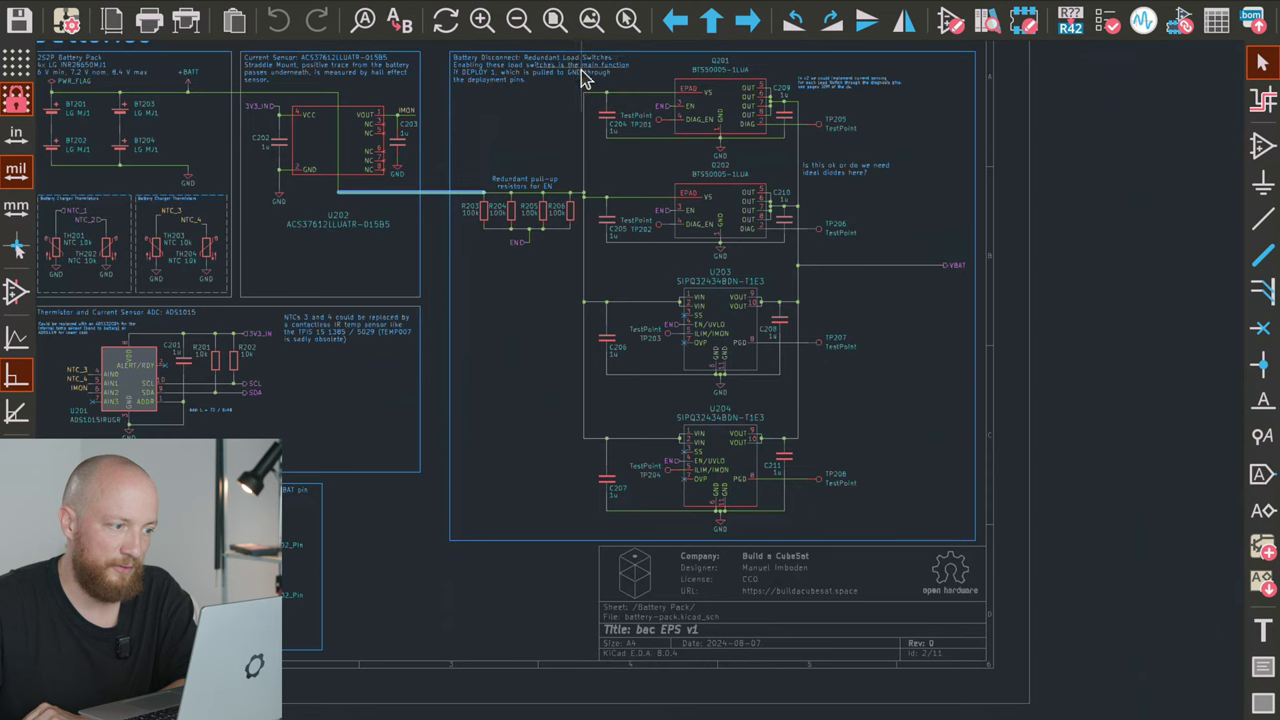
Examine the Battery Disconnect note and the arrangement of the redundant load switches
{"action": "left_click_drag", "start_coordinate": [576, 56], "coordinate": [640, 90]}
{"action": "left_click", "coordinate": [714, 110]}
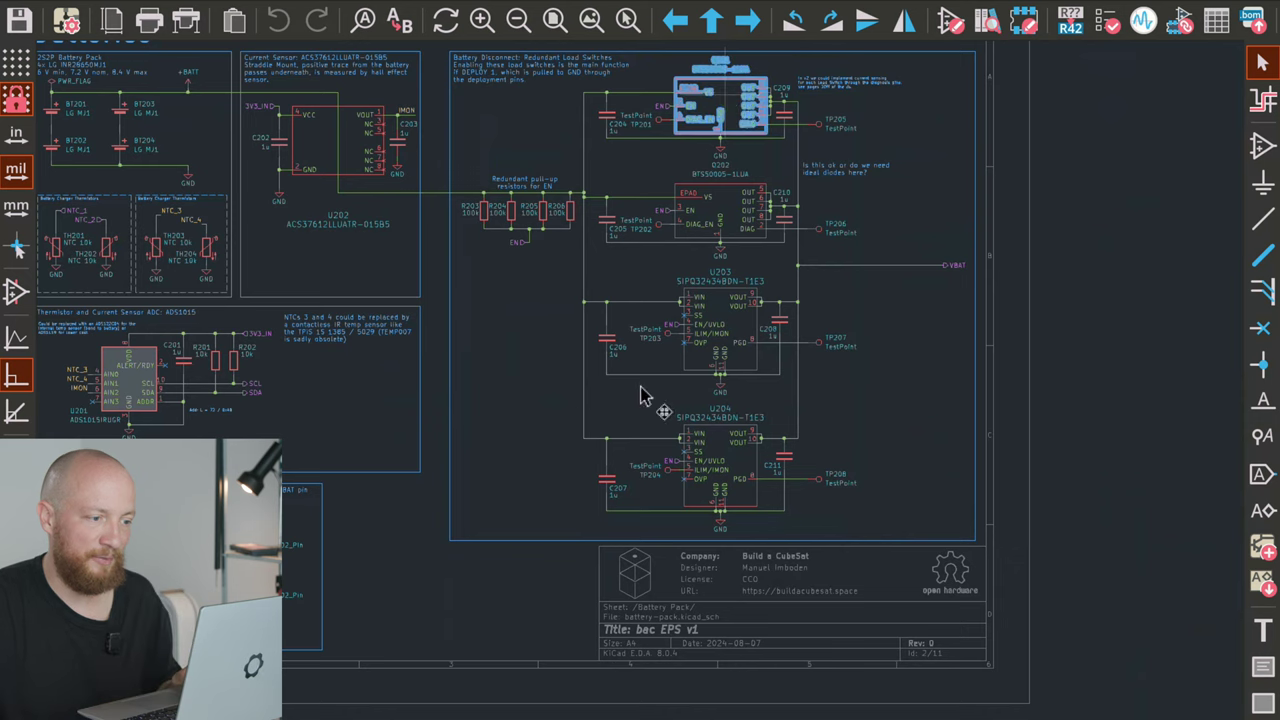
{"action": "scroll", "coordinate": [714, 110], "scroll_direction": "up", "scroll_amount": 2}
{"action": "left_click", "coordinate": [640, 450], "text": "shift"}
{"action": "middle_click_drag", "start_coordinate": [630, 536], "coordinate": [694, 454]}
{"action": "left_click", "coordinate": [694, 454]}
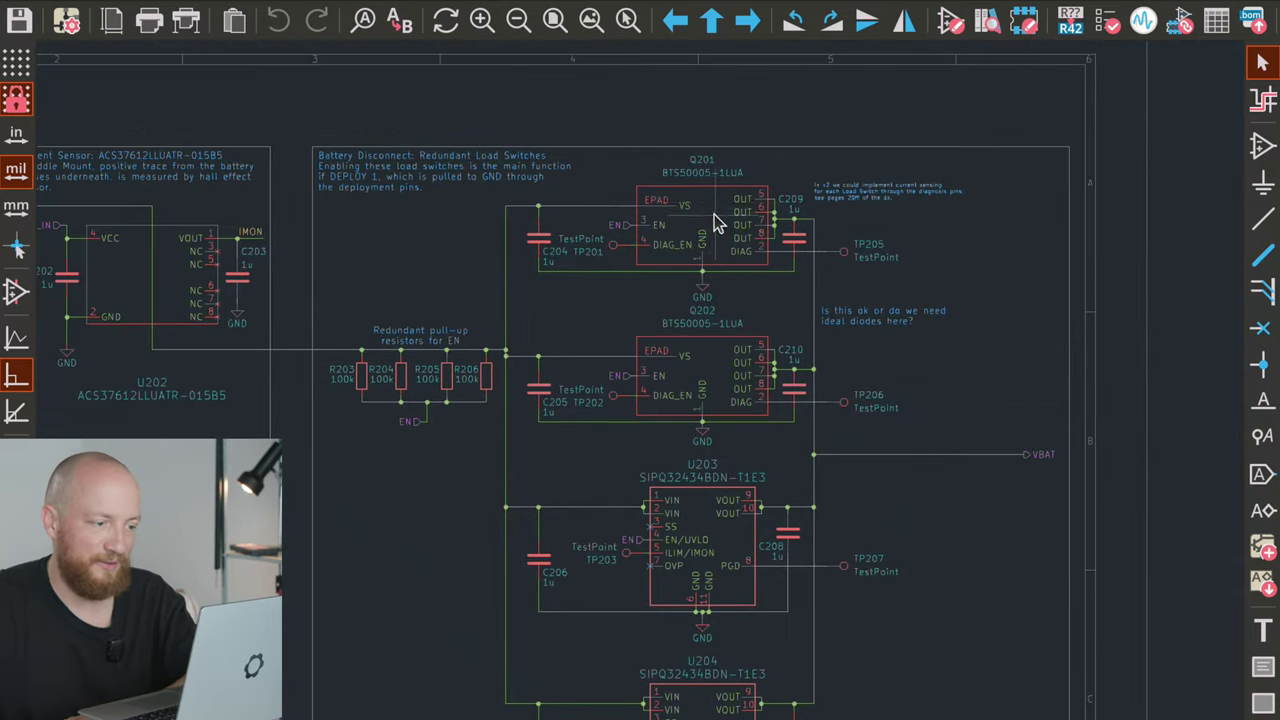
Inspect the two BTS50005-1LUA load switches Q201 and Q202
{"action": "left_click", "coordinate": [714, 214]}
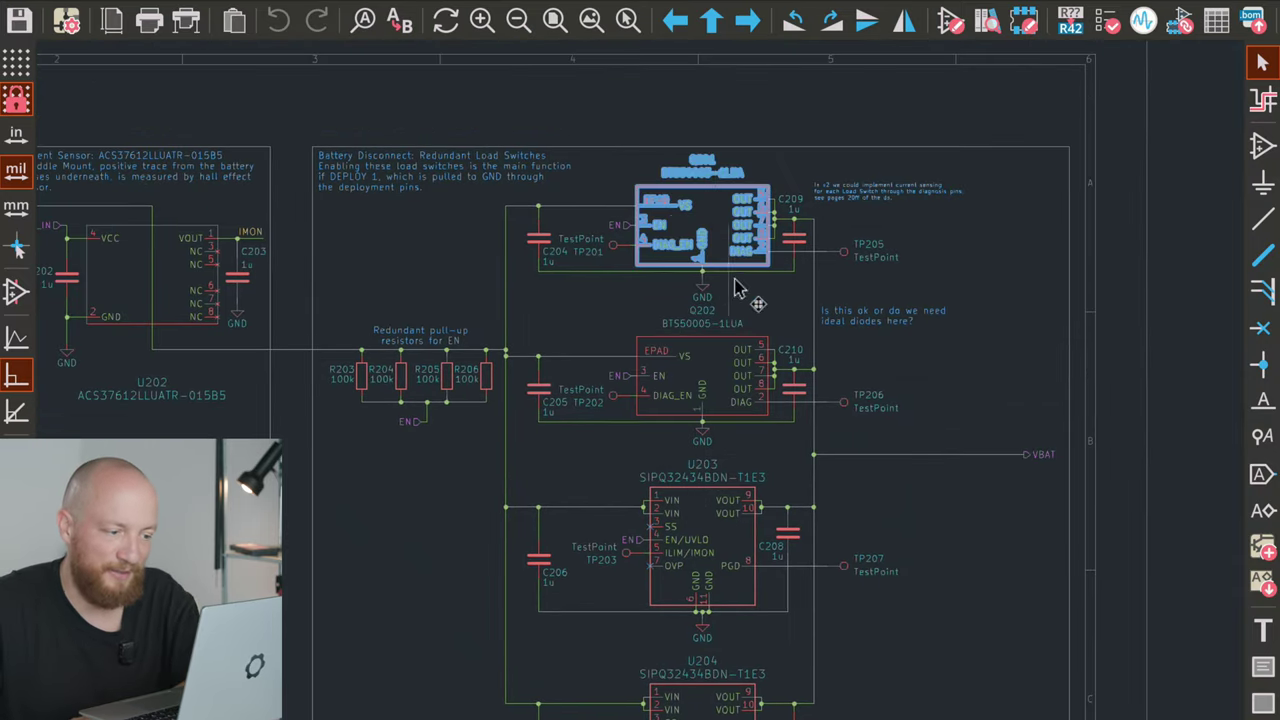
{"action": "left_click", "coordinate": [714, 371]}
{"action": "left_click", "coordinate": [722, 214]}
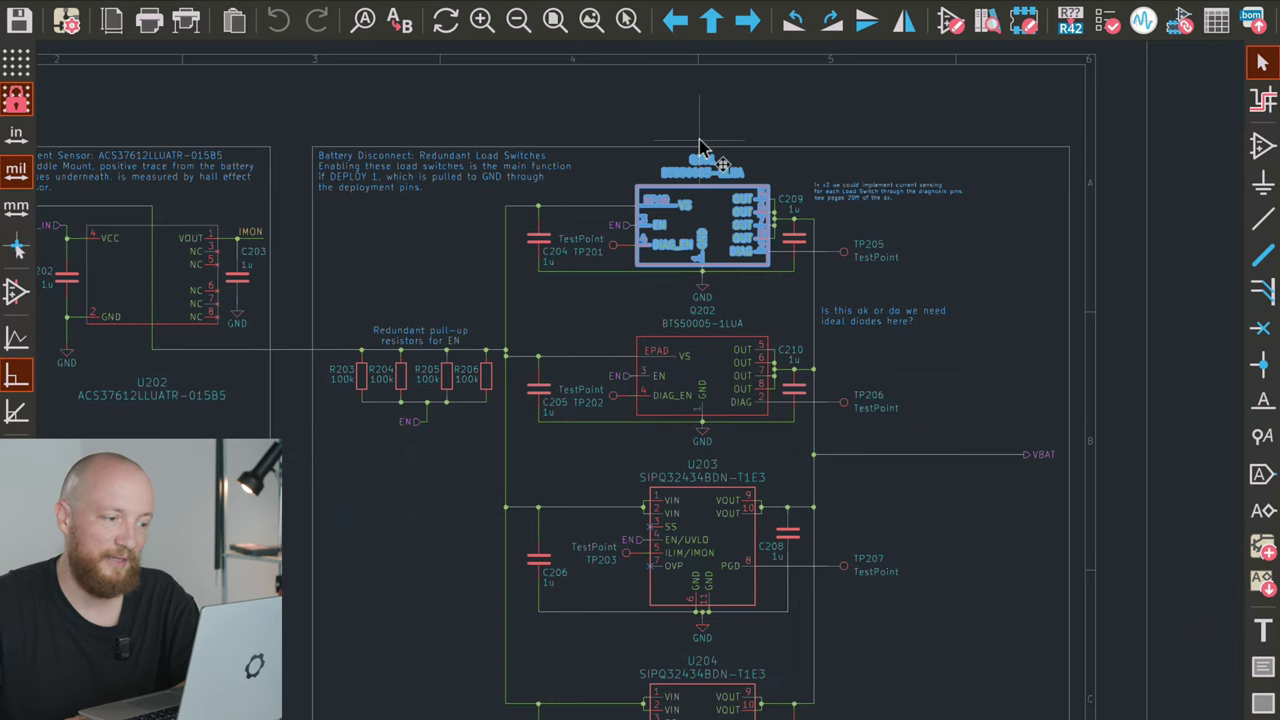
{"action": "left_click", "coordinate": [699, 139]}
{"action": "scroll", "coordinate": [725, 255], "scroll_direction": "up", "scroll_amount": 1}
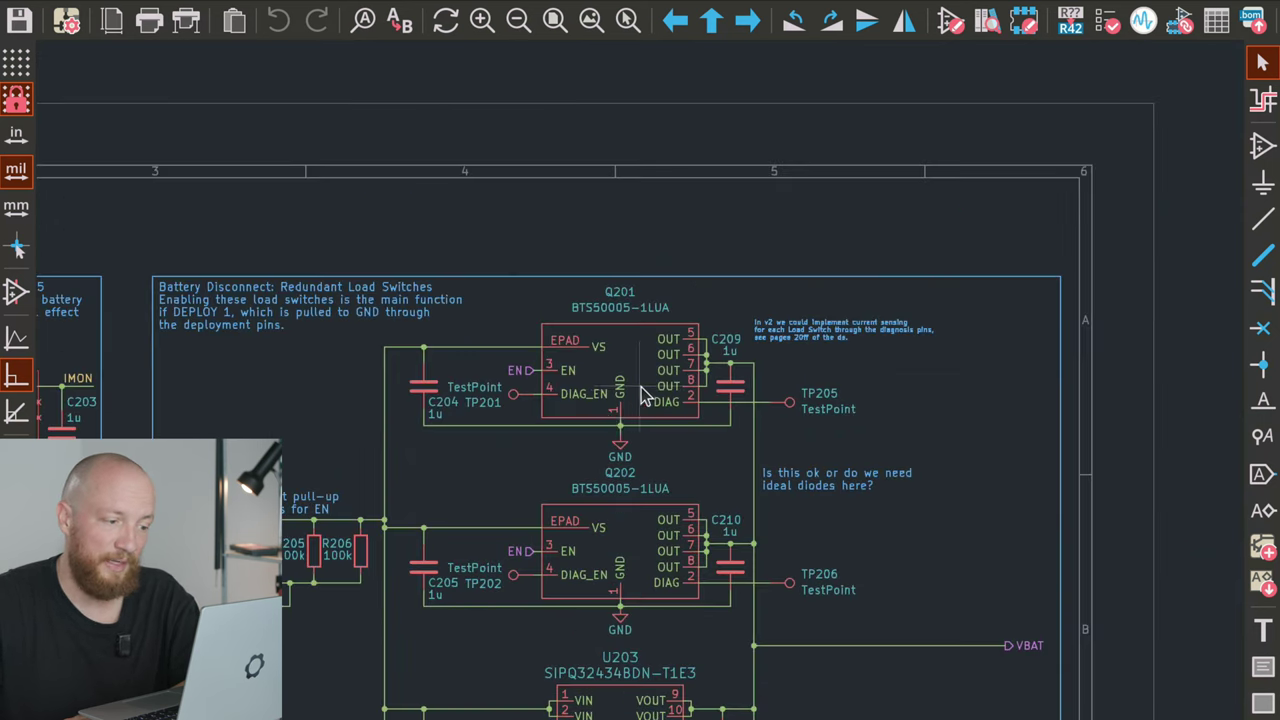
{"action": "scroll", "coordinate": [580, 370], "scroll_direction": "up", "scroll_amount": 1}
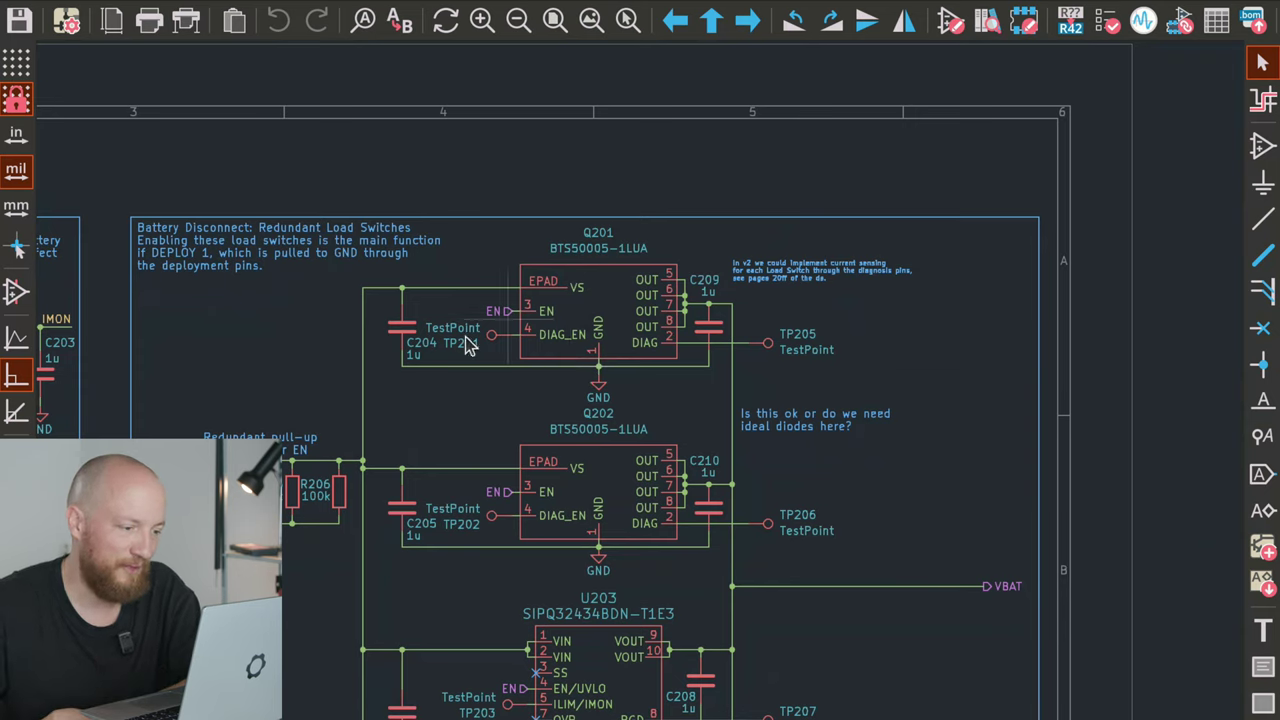
Examine the redundant pull-up resistors R203 to R206 and the EN label they connect to
{"action": "scroll", "coordinate": [455, 340], "scroll_direction": "down", "scroll_amount": 2}
{"action": "scroll", "coordinate": [622, 365], "scroll_direction": "up", "scroll_amount": 4}
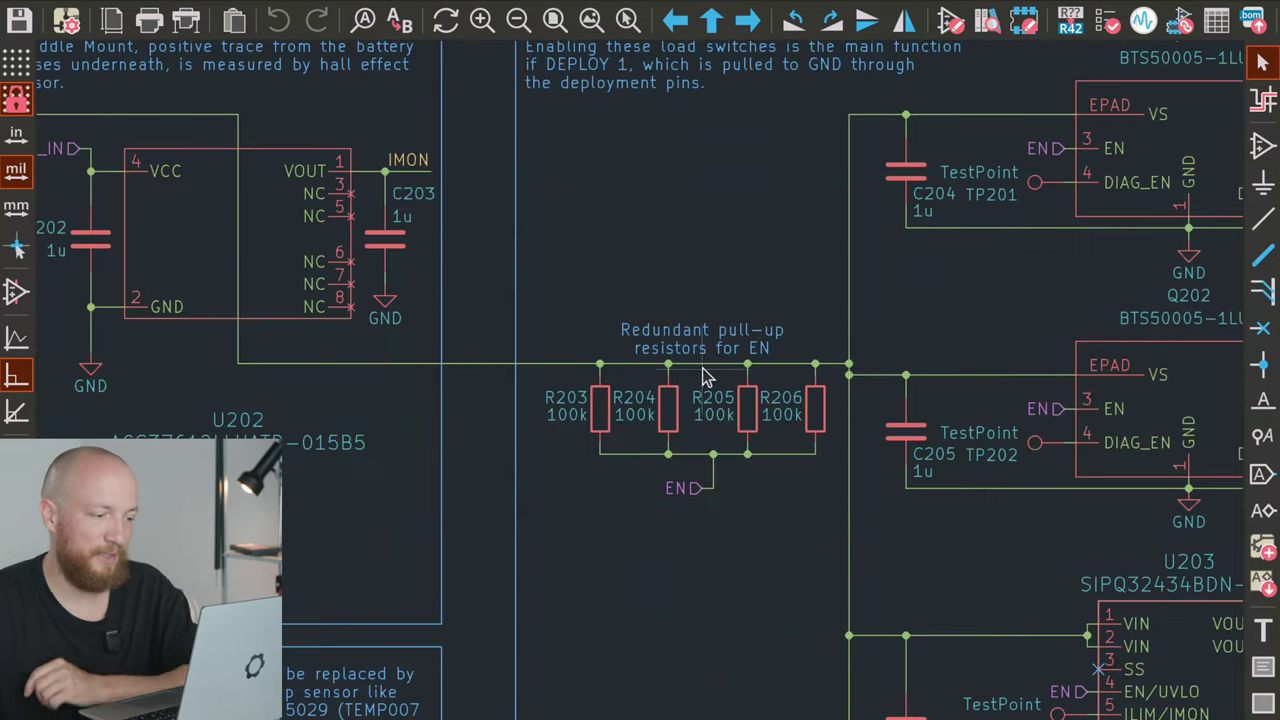
{"action": "middle_click_drag", "start_coordinate": [622, 365], "coordinate": [495, 370]}
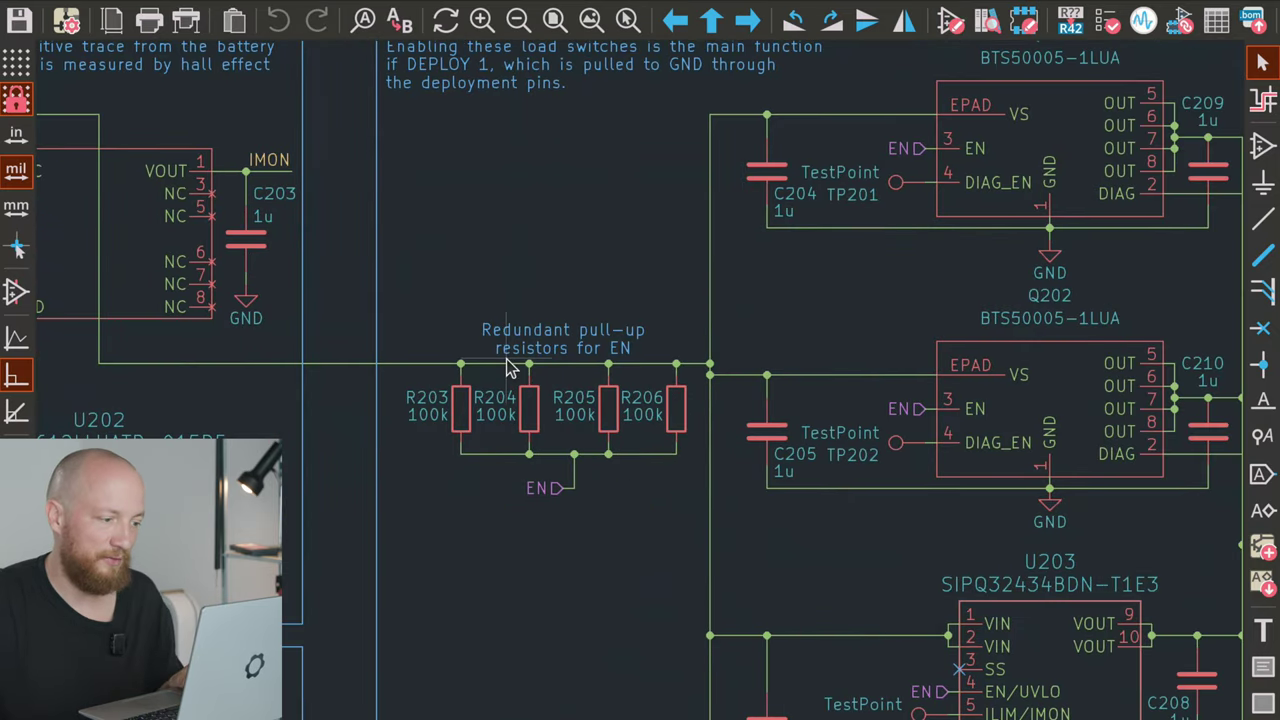
{"action": "left_click", "coordinate": [554, 489]}
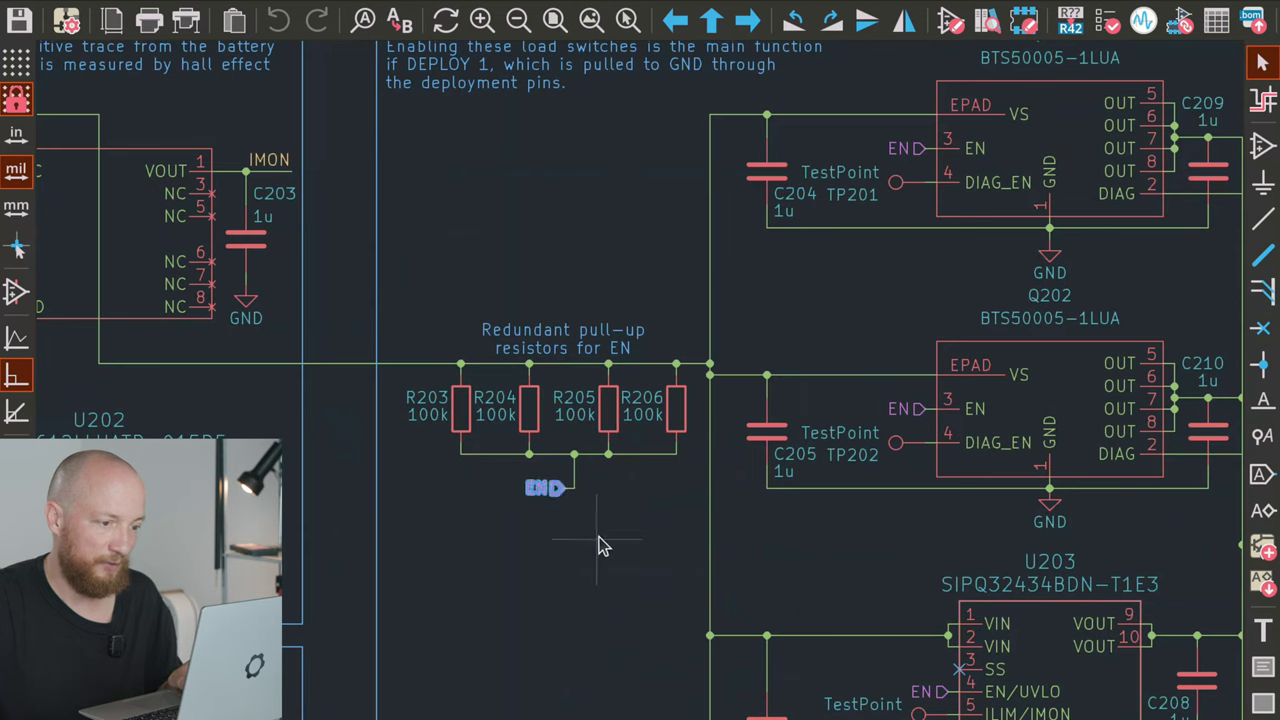
{"action": "left_click", "coordinate": [461, 412]}
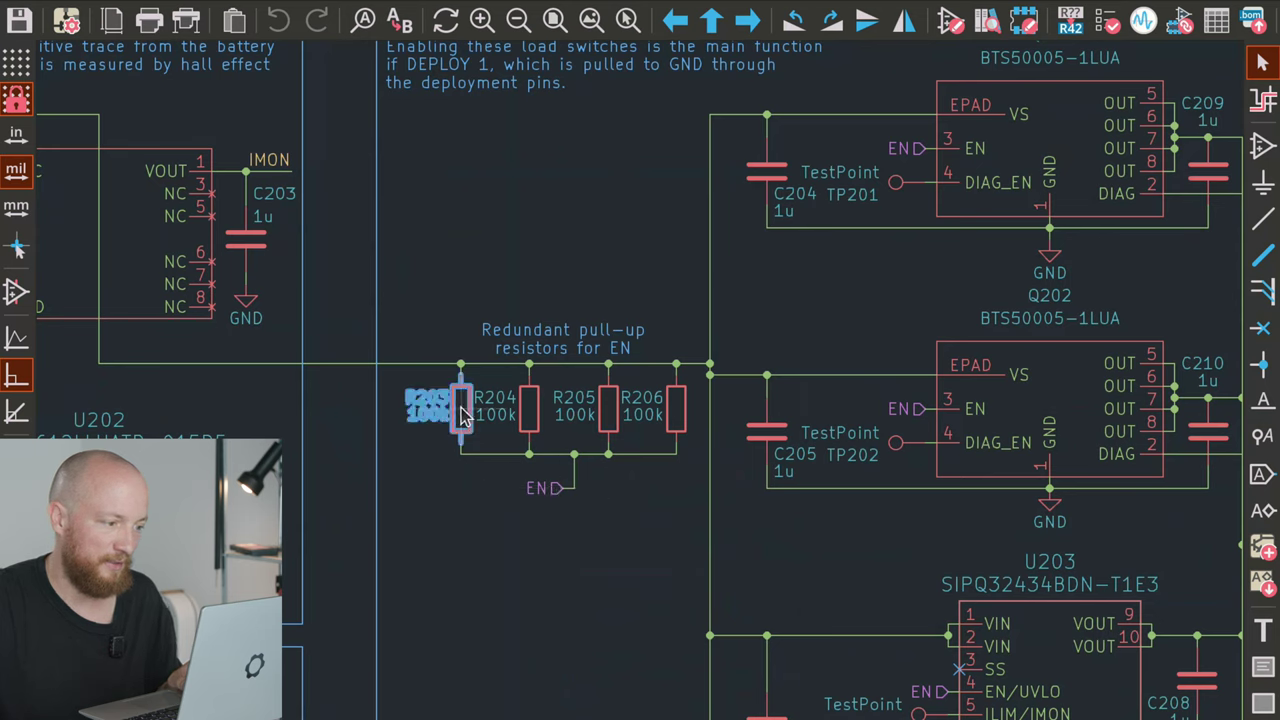
{"action": "left_click", "coordinate": [531, 412], "text": "shift"}
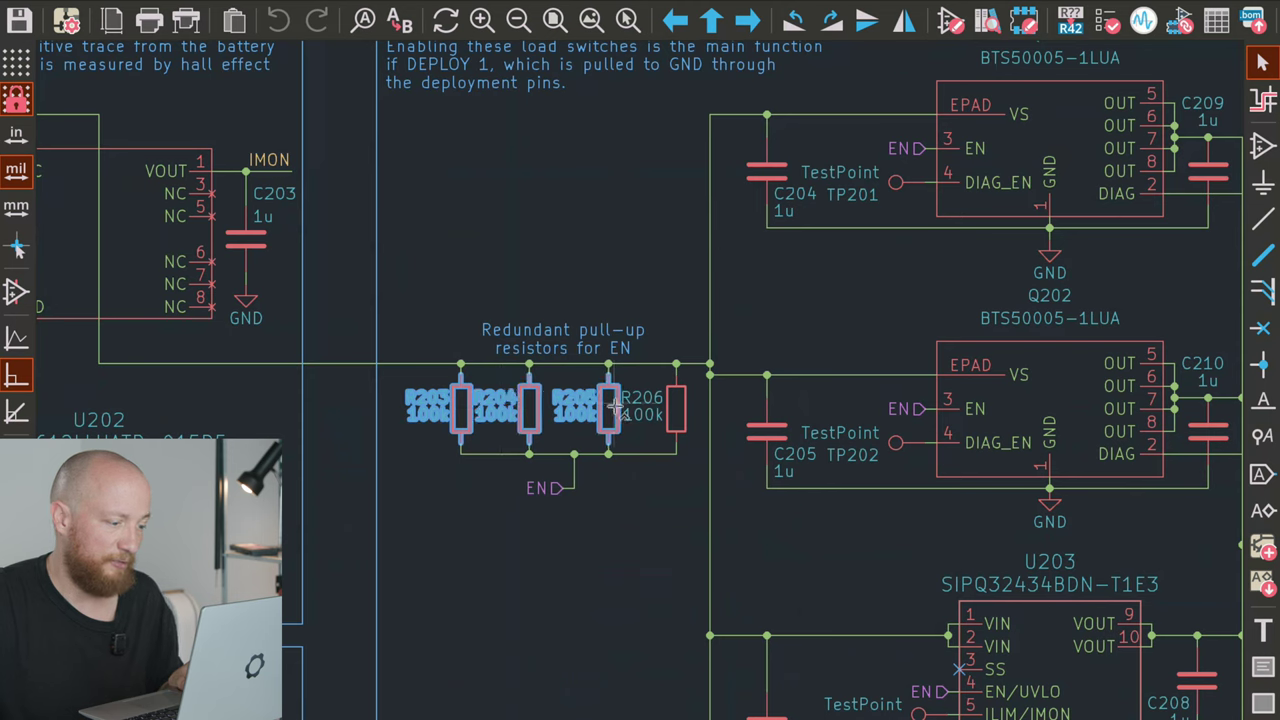
{"action": "left_click", "coordinate": [677, 410], "text": "shift"}
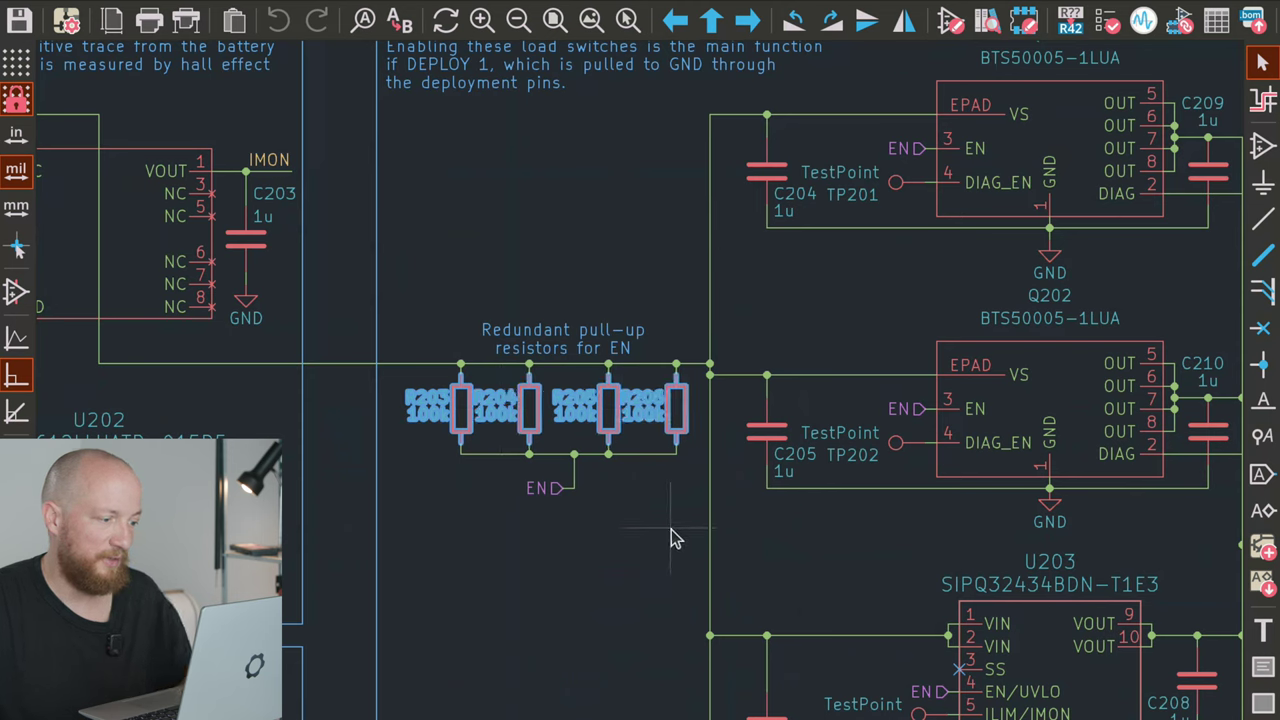
{"action": "left_click", "coordinate": [520, 550]}
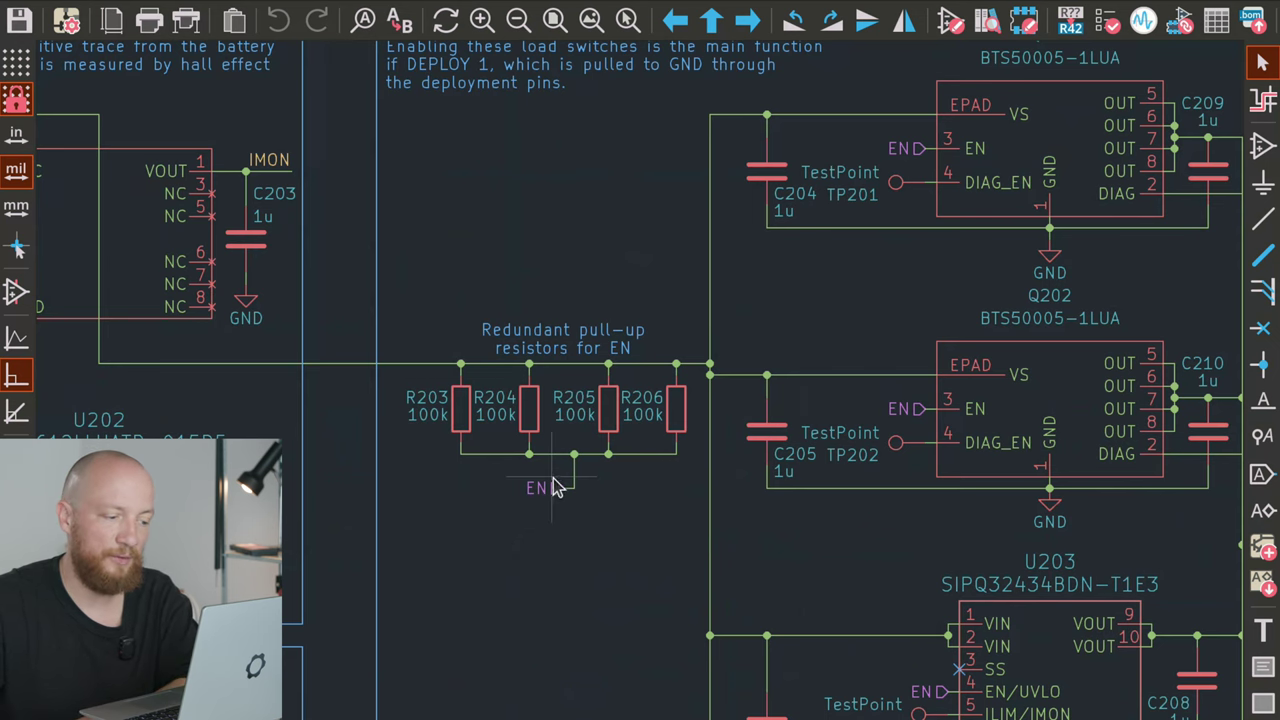
Inspect load switch Q201 up close, including its input capacitor C204 and its DIAG_EN and DIAG pins
{"action": "scroll", "coordinate": [666, 514], "scroll_direction": "right", "scroll_amount": 10}
{"action": "scroll", "coordinate": [666, 514], "scroll_direction": "up", "scroll_amount": 3}
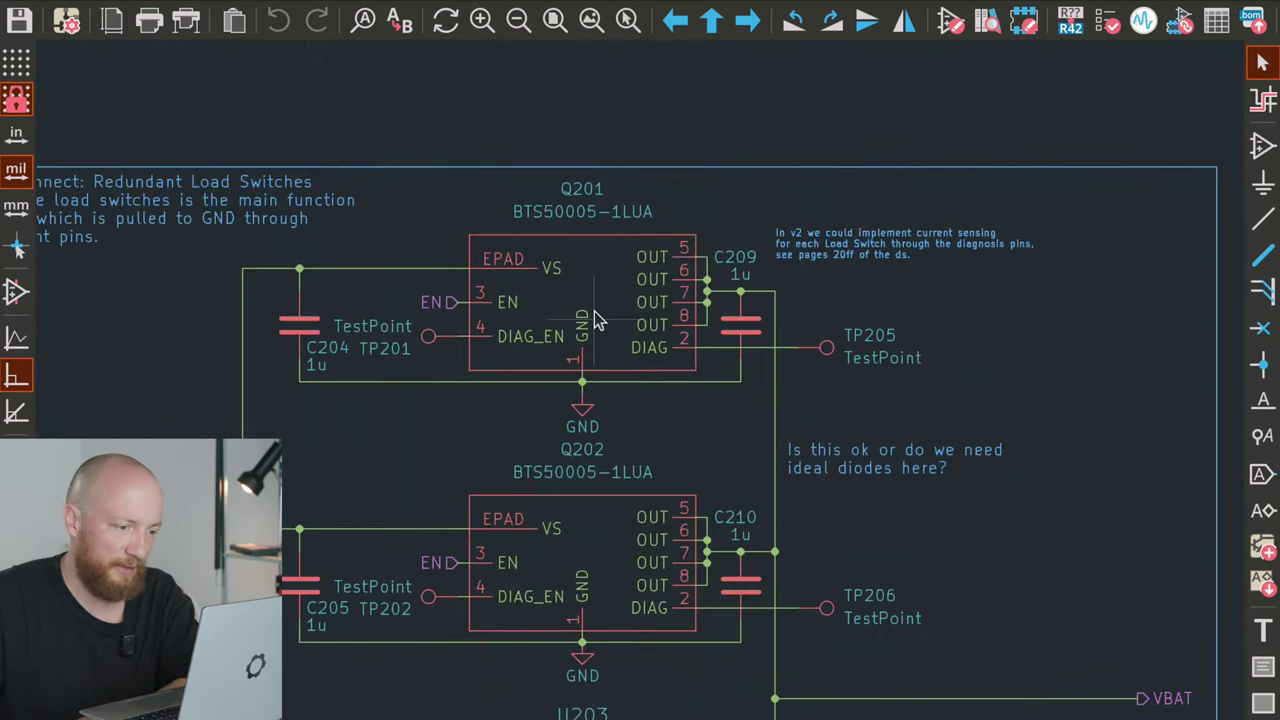
{"action": "left_click", "coordinate": [620, 282]}
{"action": "middle_click_drag", "start_coordinate": [671, 443], "coordinate": [655, 398]}
{"action": "key", "text": "ctrl+a"}
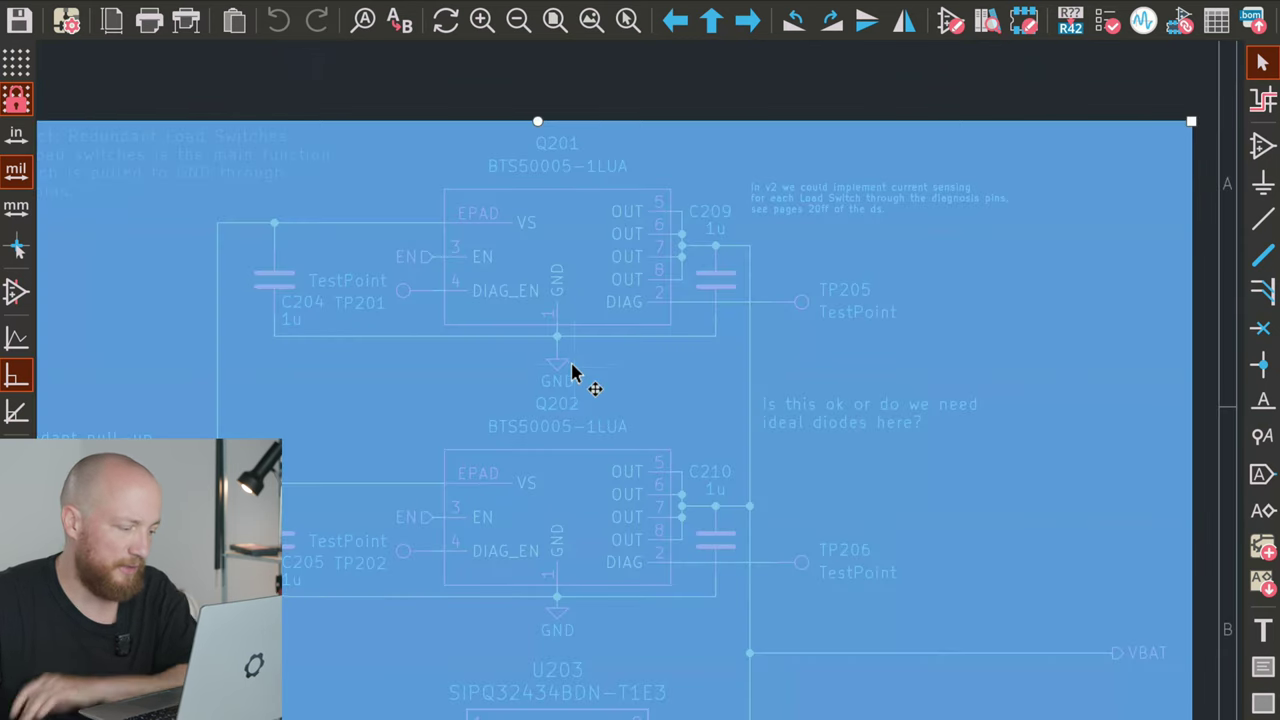
{"action": "key", "text": "Escape"}
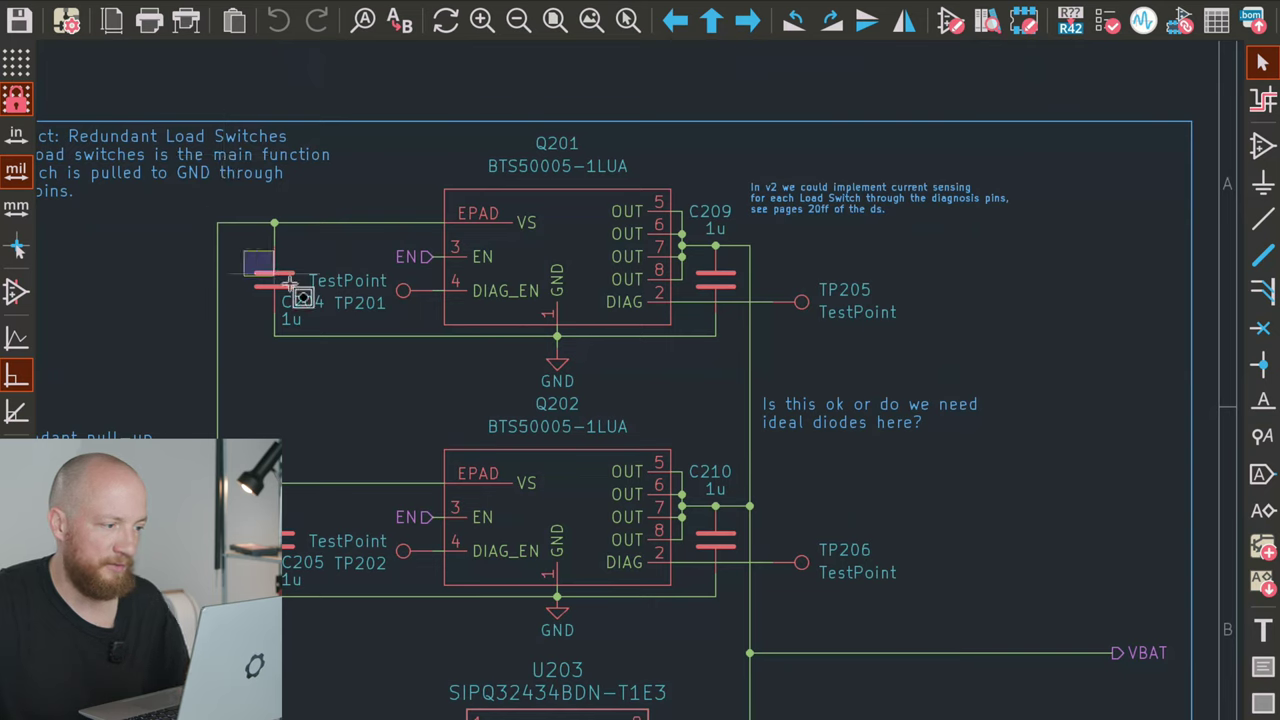
{"action": "left_click", "coordinate": [488, 291]}
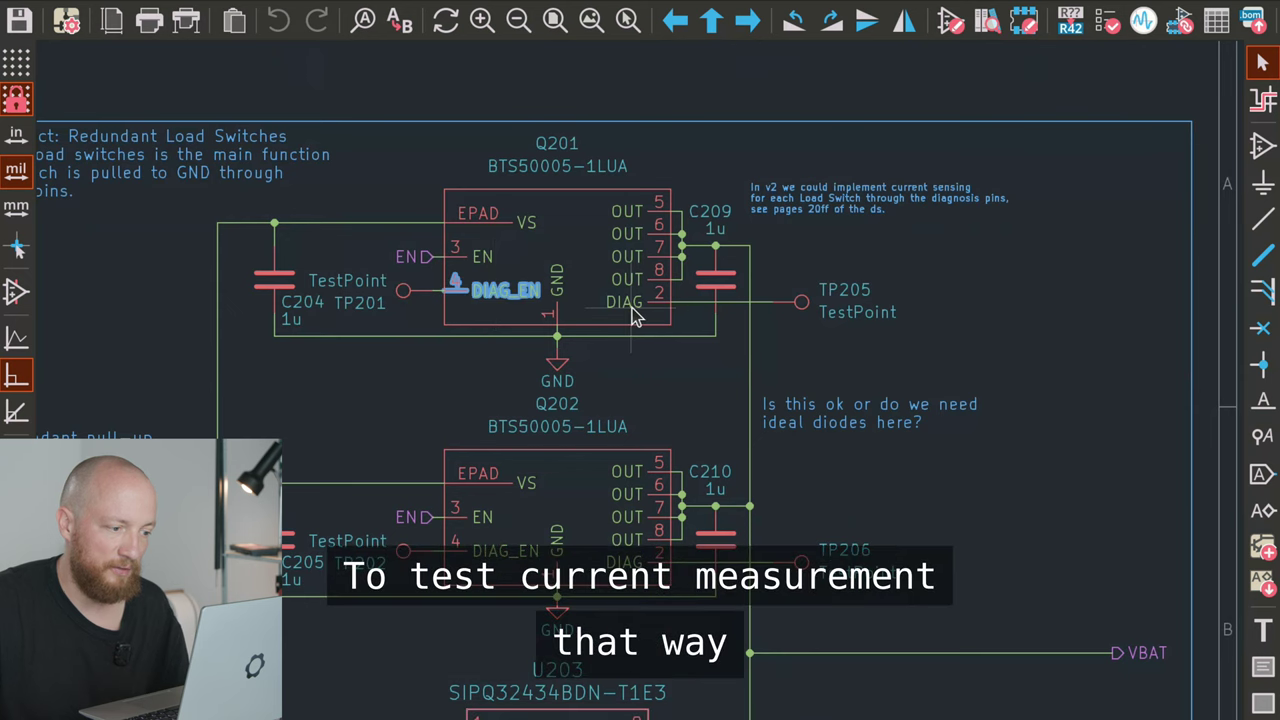
Inspect the two SIPQ32434BDN-T1E3 load switches U203 and U204
{"action": "scroll", "coordinate": [636, 313], "scroll_direction": "down", "scroll_amount": 10}
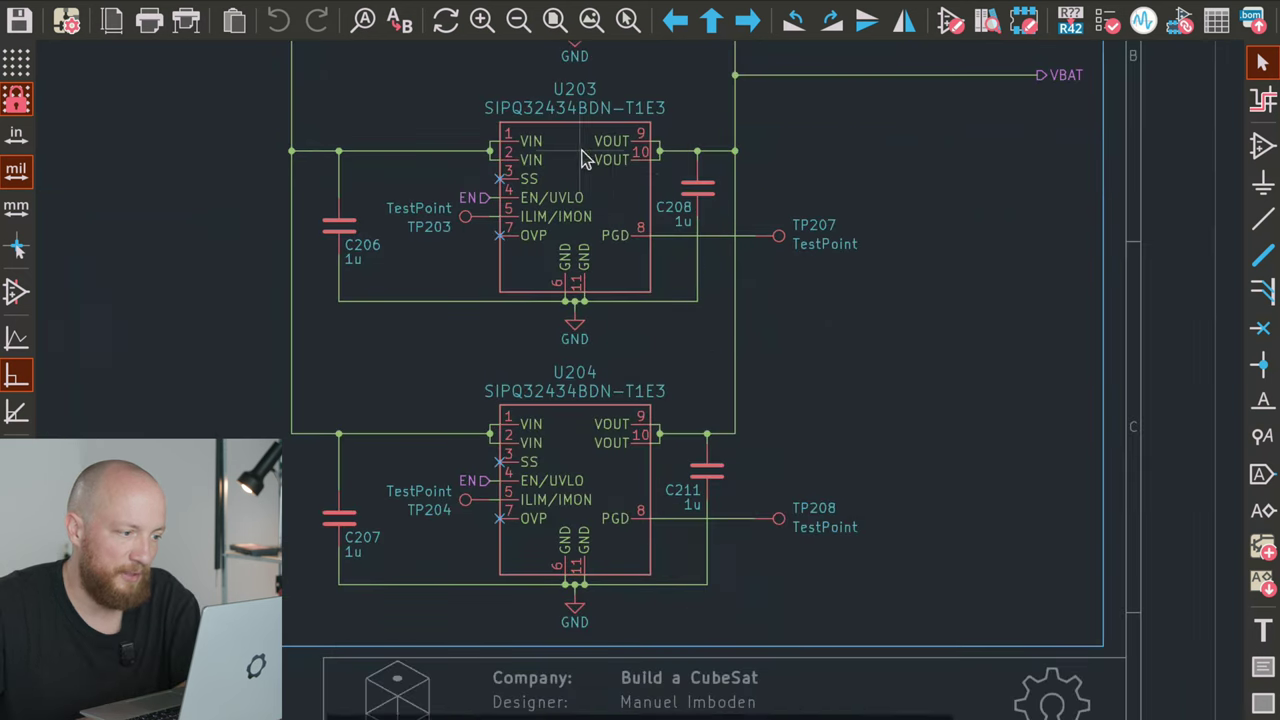
{"action": "left_click", "coordinate": [588, 158]}
{"action": "key", "text": "d"}
{"action": "left_click", "coordinate": [583, 395]}
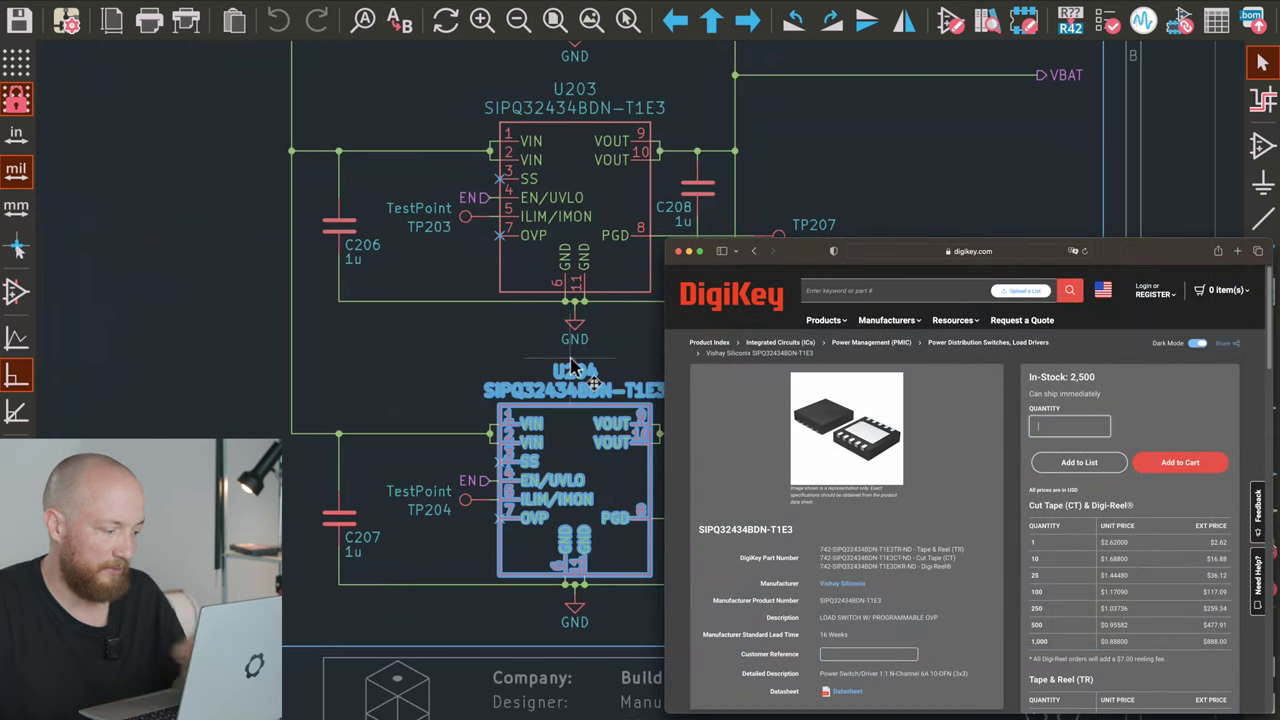
{"action": "key", "text": "Escape"}
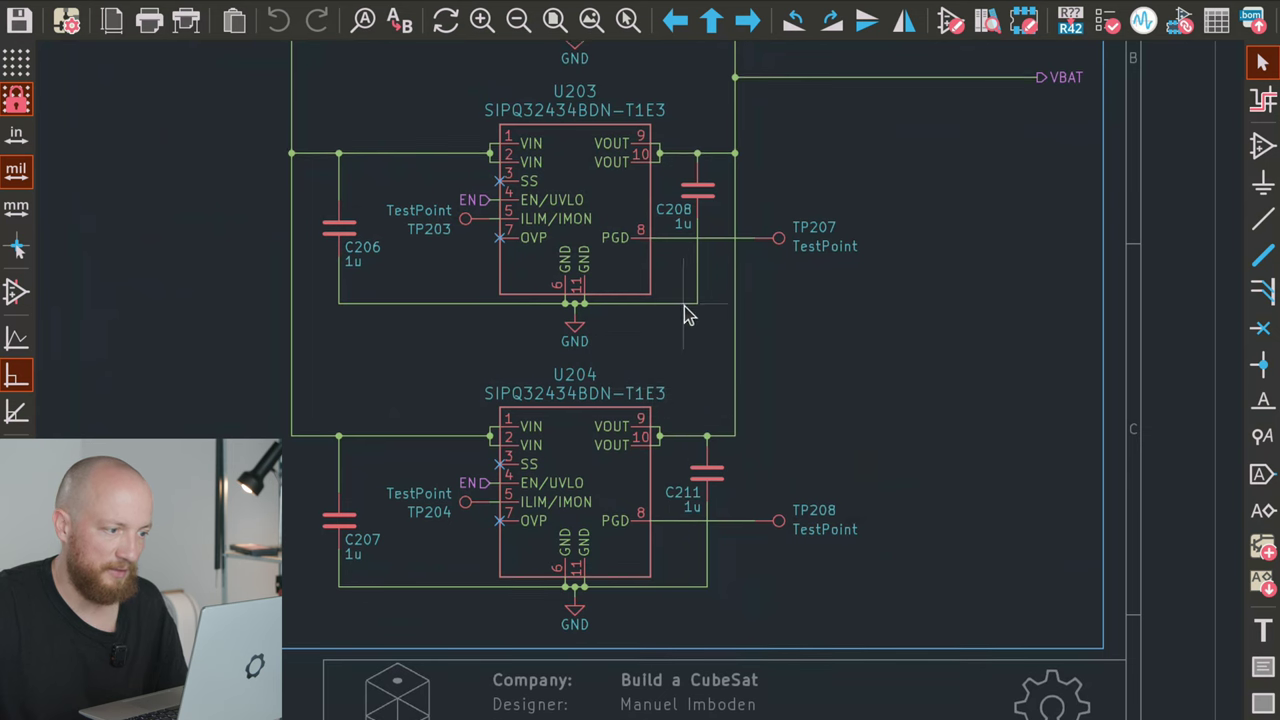
Examine the common output line of the four load switches and their output-side test points
{"action": "scroll", "coordinate": [680, 334], "scroll_direction": "down", "scroll_amount": 2}
{"action": "scroll", "coordinate": [765, 265], "scroll_direction": "down", "scroll_amount": 2}
{"action": "scroll", "coordinate": [580, 209], "scroll_direction": "up", "scroll_amount": 1}
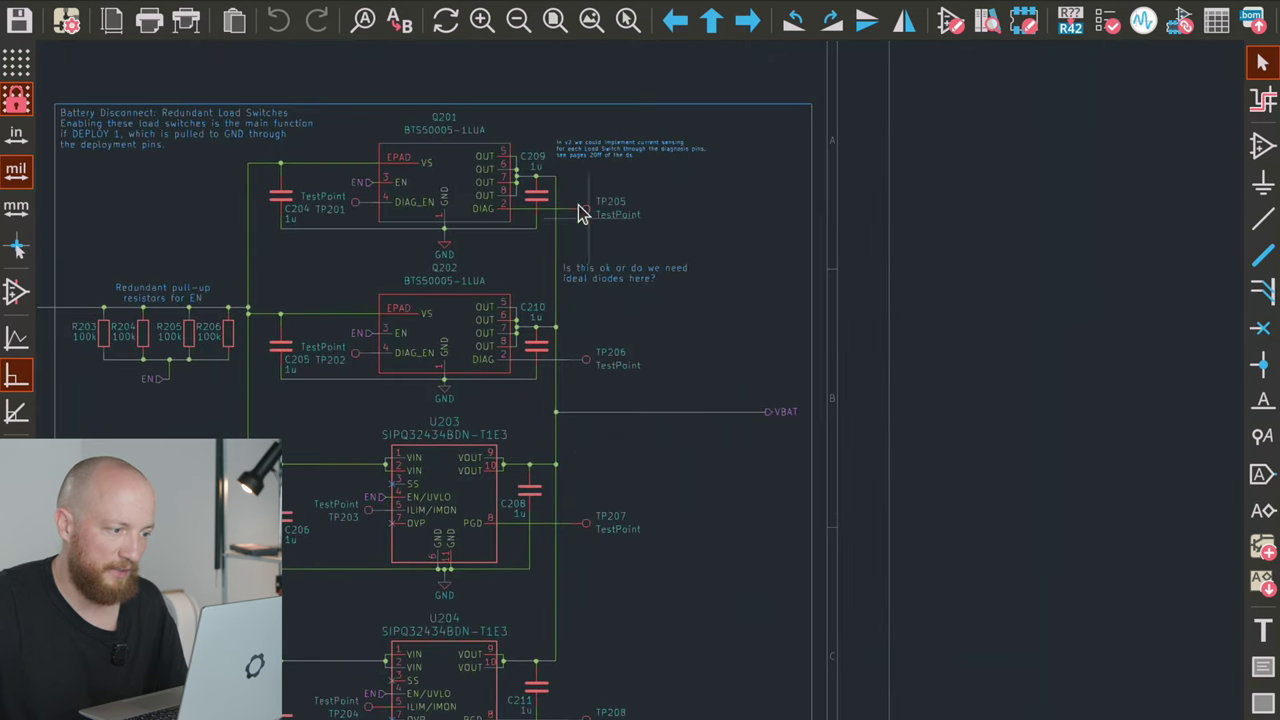
{"action": "left_click_drag", "start_coordinate": [553, 170], "coordinate": [723, 675]}
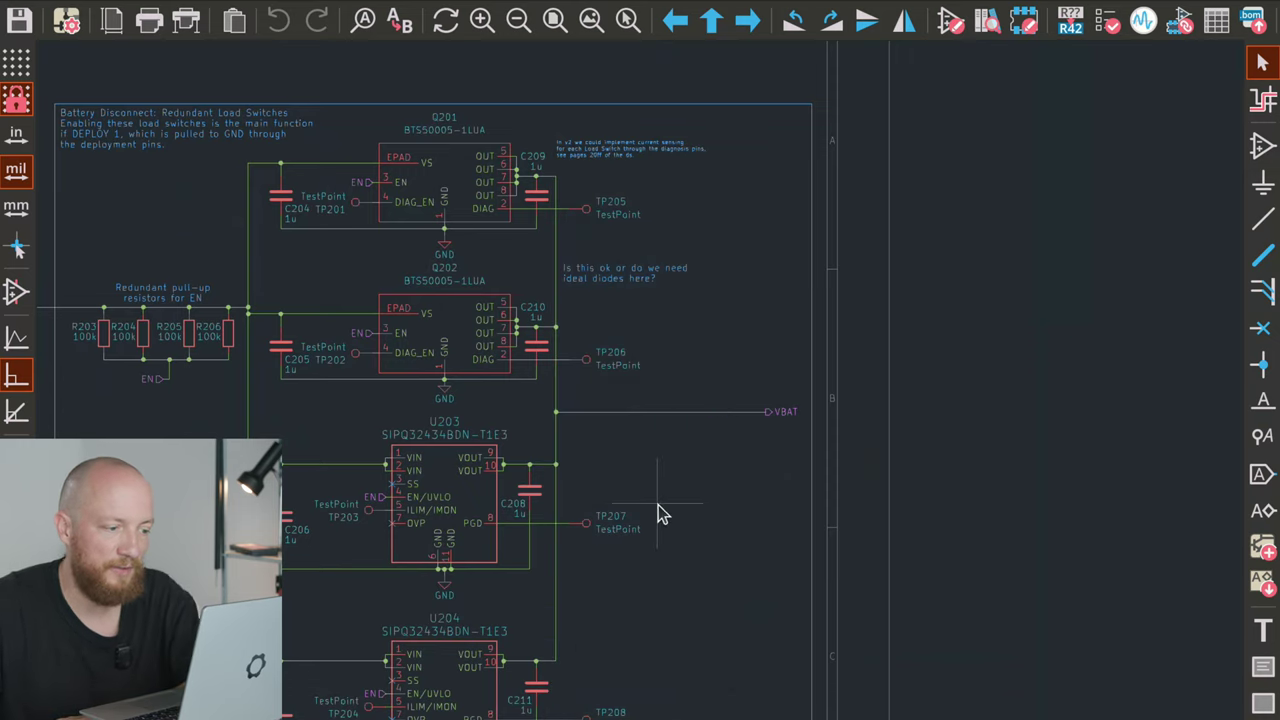
{"action": "scroll", "coordinate": [662, 500], "scroll_direction": "down", "scroll_amount": 2}
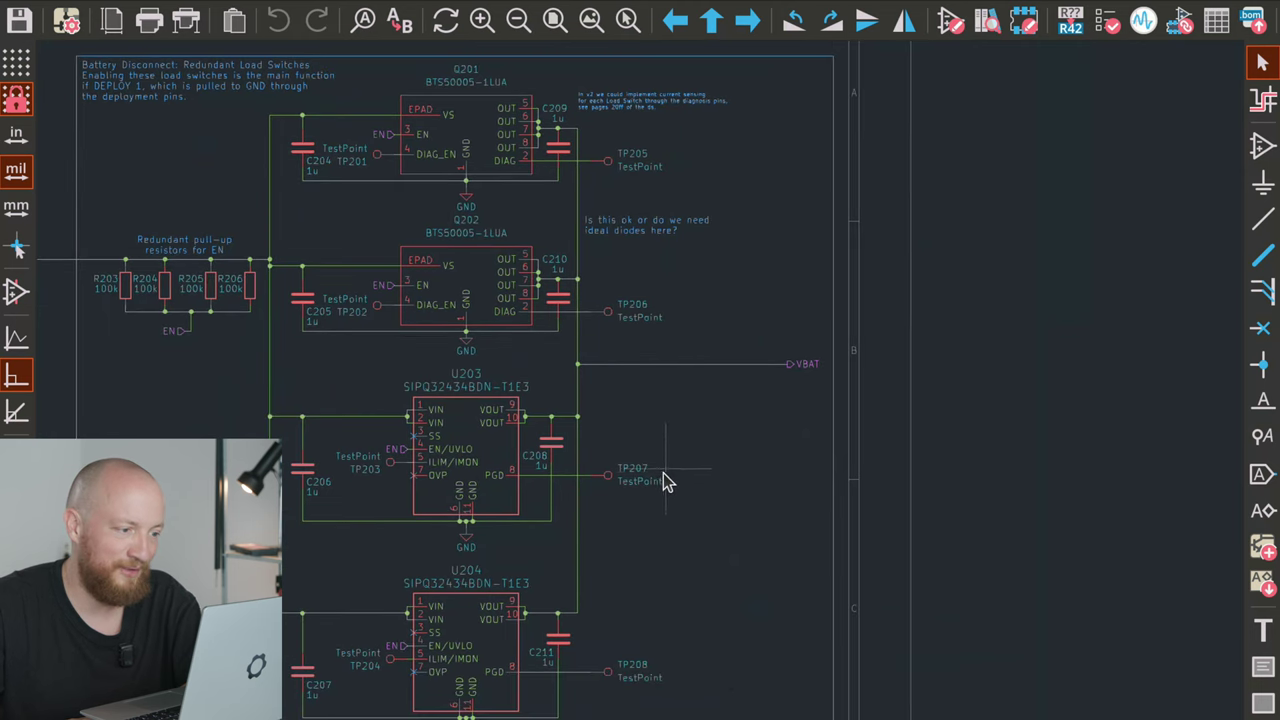
Inspect the VBAT output label fed by the load switches
{"action": "scroll", "coordinate": [645, 395], "scroll_direction": "down", "scroll_amount": 2}
{"action": "scroll", "coordinate": [711, 294], "scroll_direction": "up", "scroll_amount": 2}
{"action": "scroll", "coordinate": [686, 386], "scroll_direction": "up", "scroll_amount": 3}
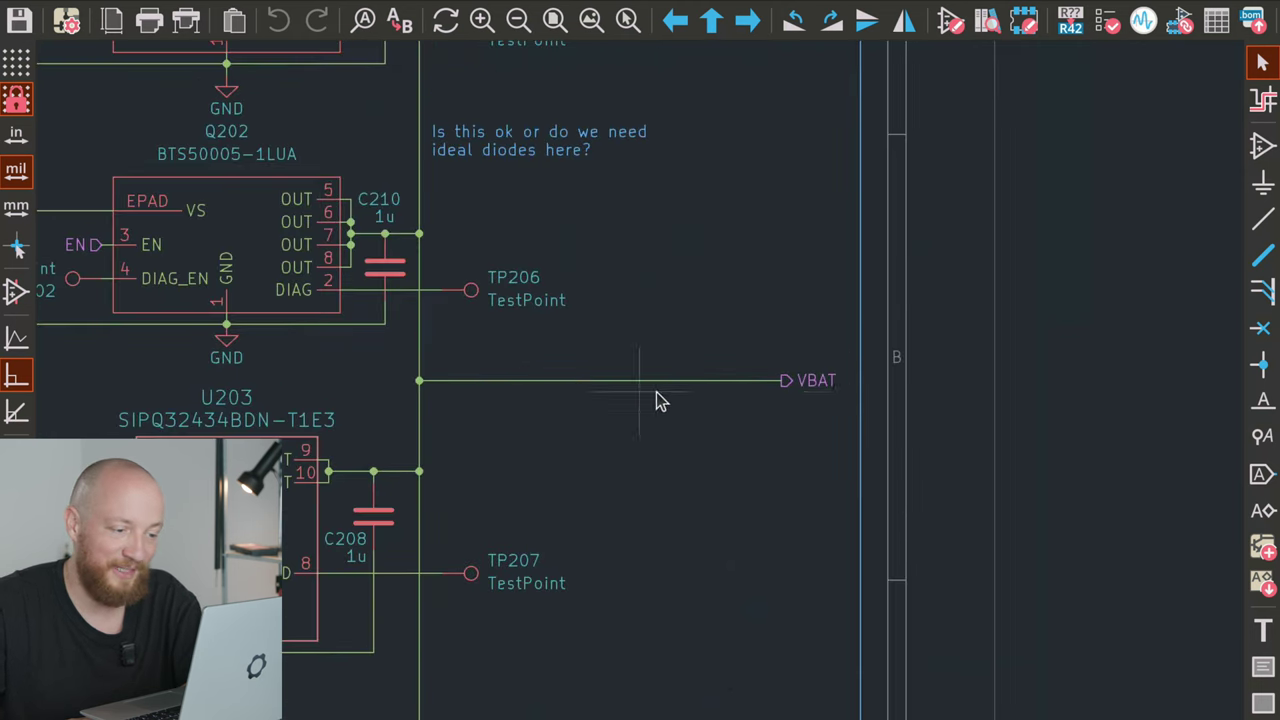
{"action": "left_click", "coordinate": [808, 382]}
Examine the NTC_3, NTC_4 and IMON inputs of the ADS1015 in the thermistor and current sensor ADC block
{"action": "key", "text": "Home"}
{"action": "scroll", "coordinate": [632, 370], "scroll_direction": "up", "scroll_amount": 5}
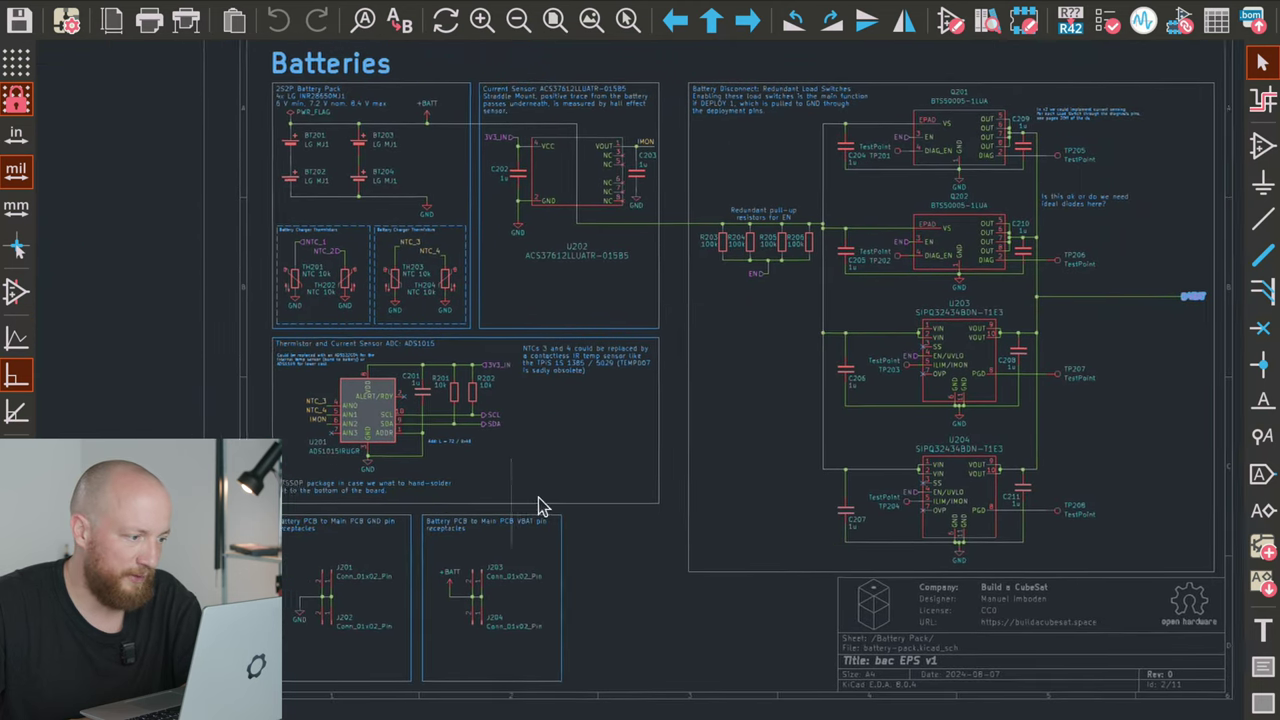
{"action": "scroll", "coordinate": [608, 380], "scroll_direction": "up", "scroll_amount": 3}
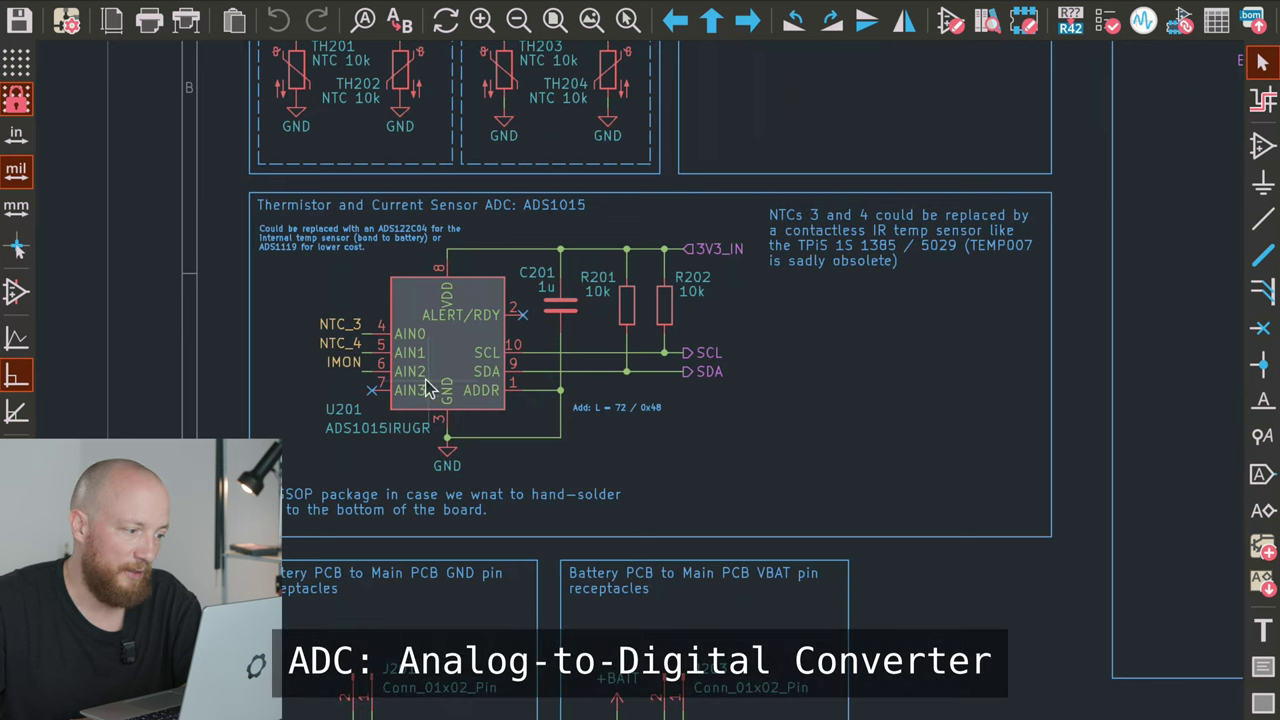
{"action": "left_click", "coordinate": [347, 334]}
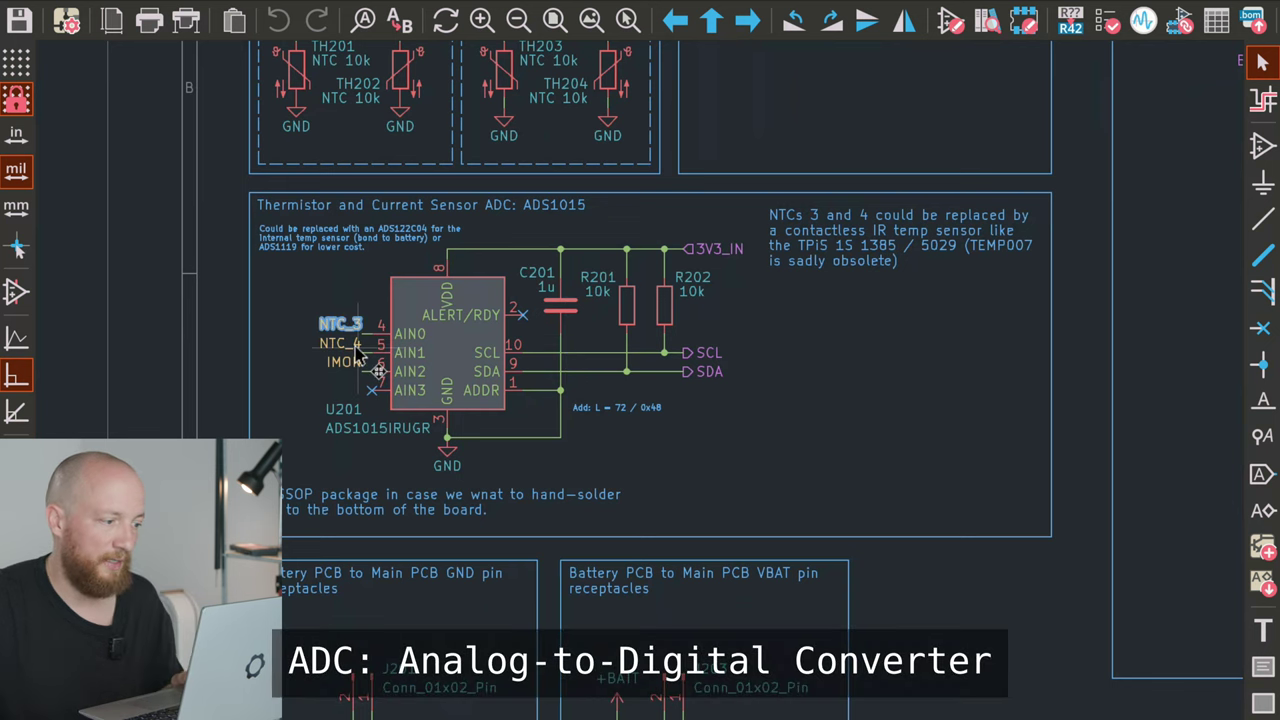
{"action": "left_click", "coordinate": [348, 344], "text": "shift"}
{"action": "scroll", "coordinate": [357, 364], "scroll_direction": "up", "scroll_amount": 3}
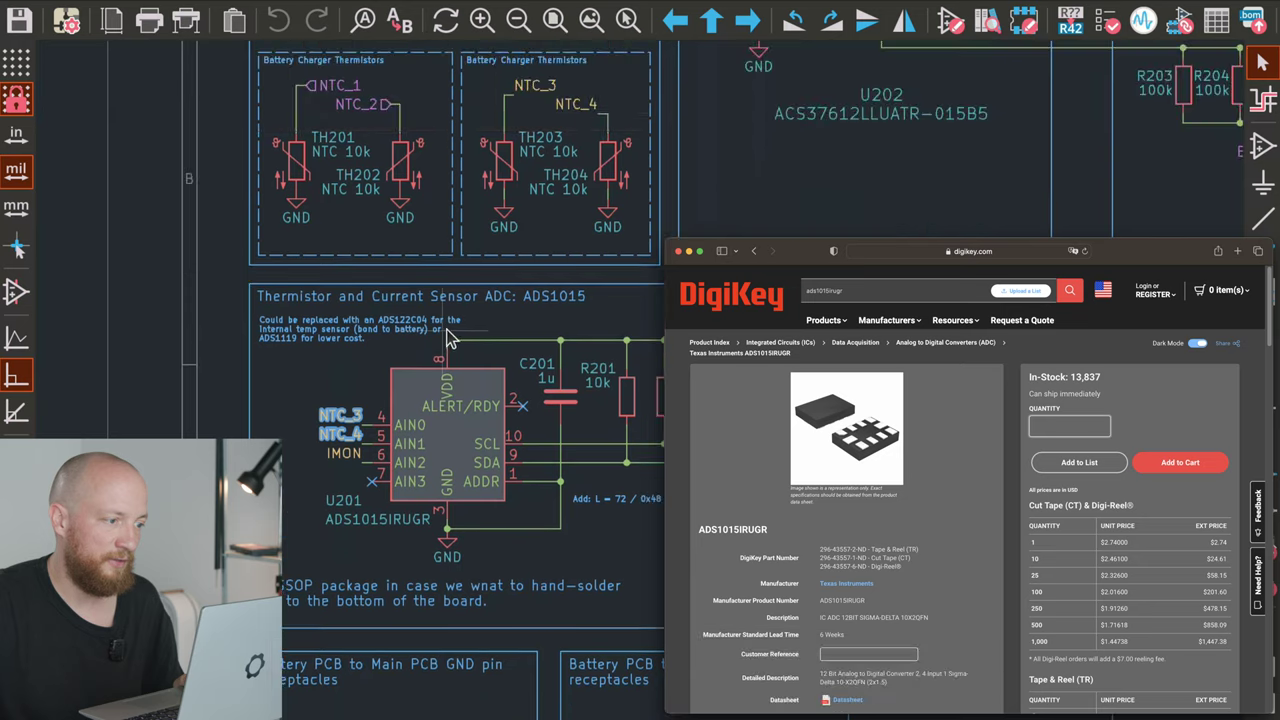
{"action": "left_click", "coordinate": [343, 452], "text": "shift"}
{"action": "left_click", "coordinate": [632, 487]}
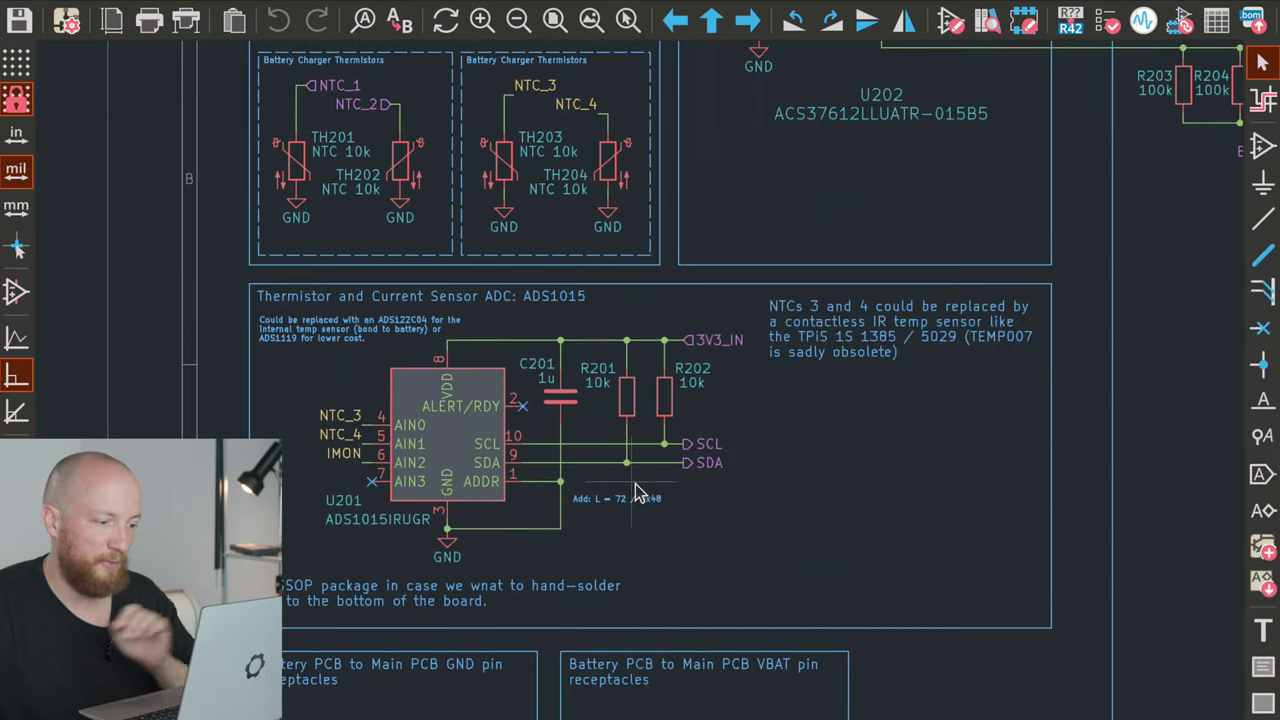
Inspect ADC U201 with its SCL and SDA lines, pull-up resistors R201 and R202, and the address note
{"action": "left_click_drag", "start_coordinate": [746, 483], "coordinate": [686, 436]}
{"action": "left_click", "coordinate": [457, 440]}
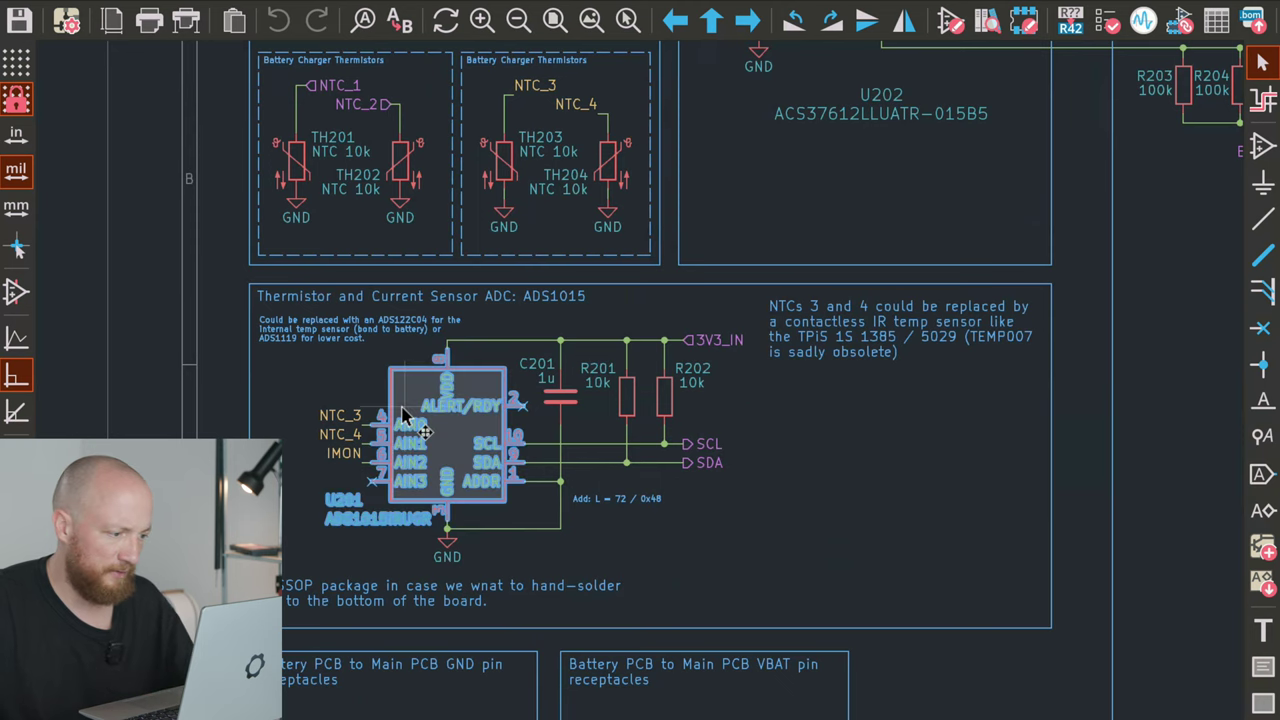
{"action": "key", "text": "Escape"}
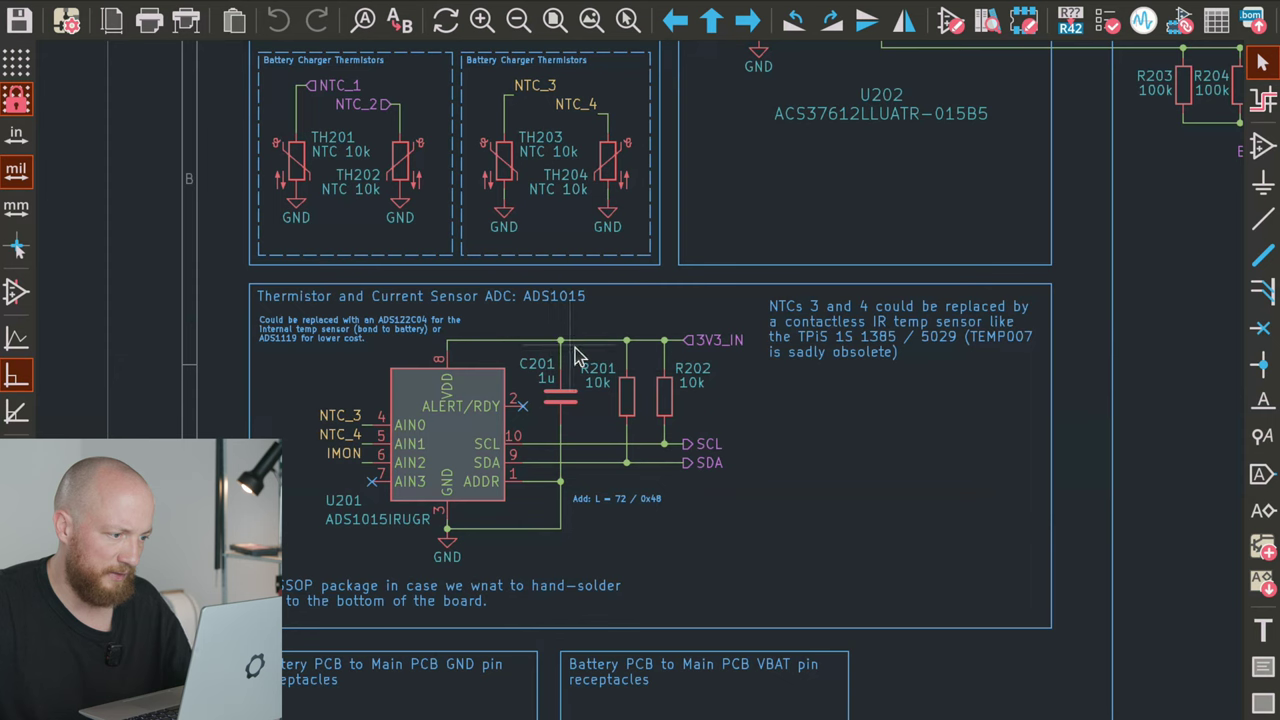
{"action": "scroll", "coordinate": [555, 390], "scroll_direction": "down", "scroll_amount": 2}
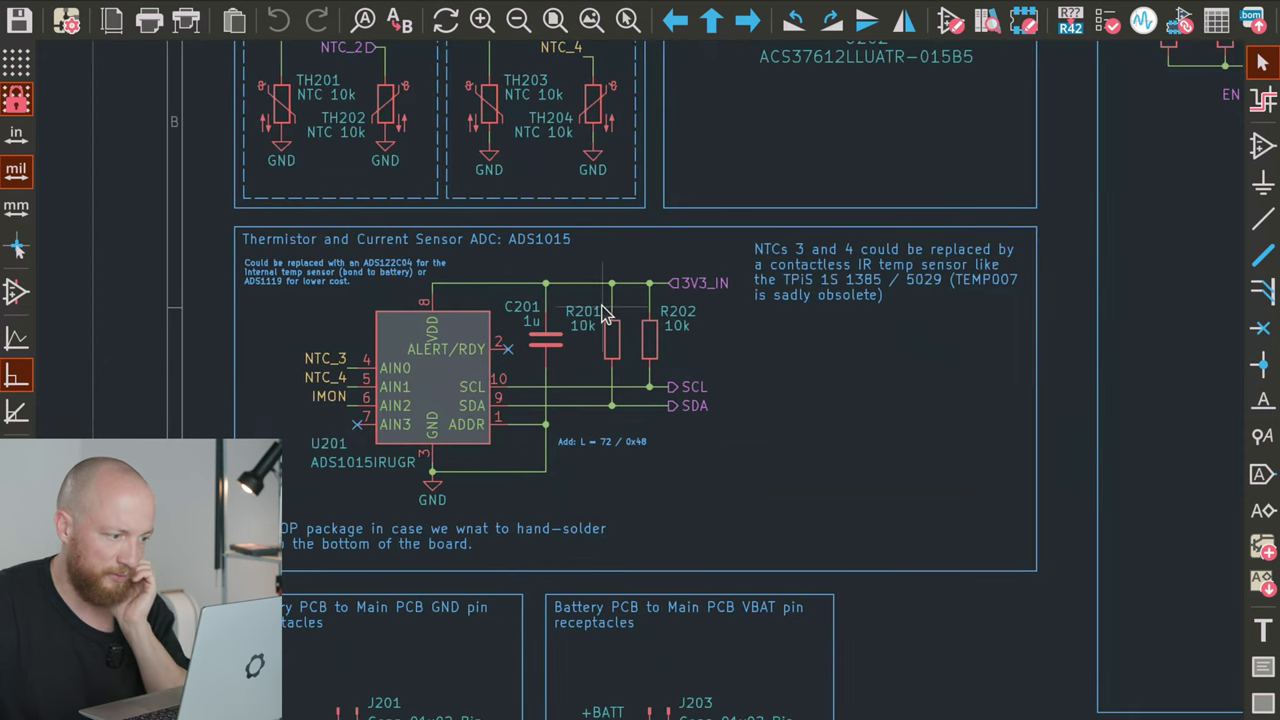
{"action": "scroll", "coordinate": [625, 365], "scroll_direction": "down", "scroll_amount": 2}
{"action": "scroll", "coordinate": [626, 395], "scroll_direction": "up", "scroll_amount": 1, "text": "ctrl"}
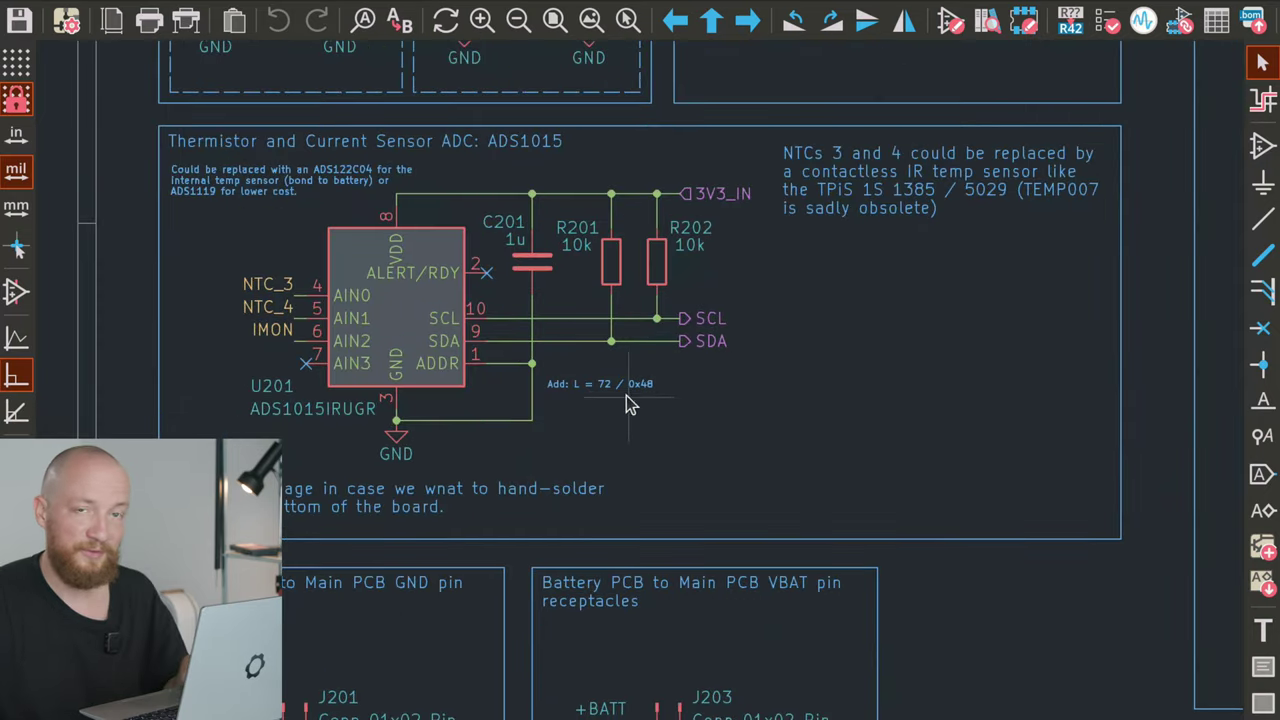
{"action": "left_click", "coordinate": [563, 395]}
{"action": "key", "text": "Escape"}
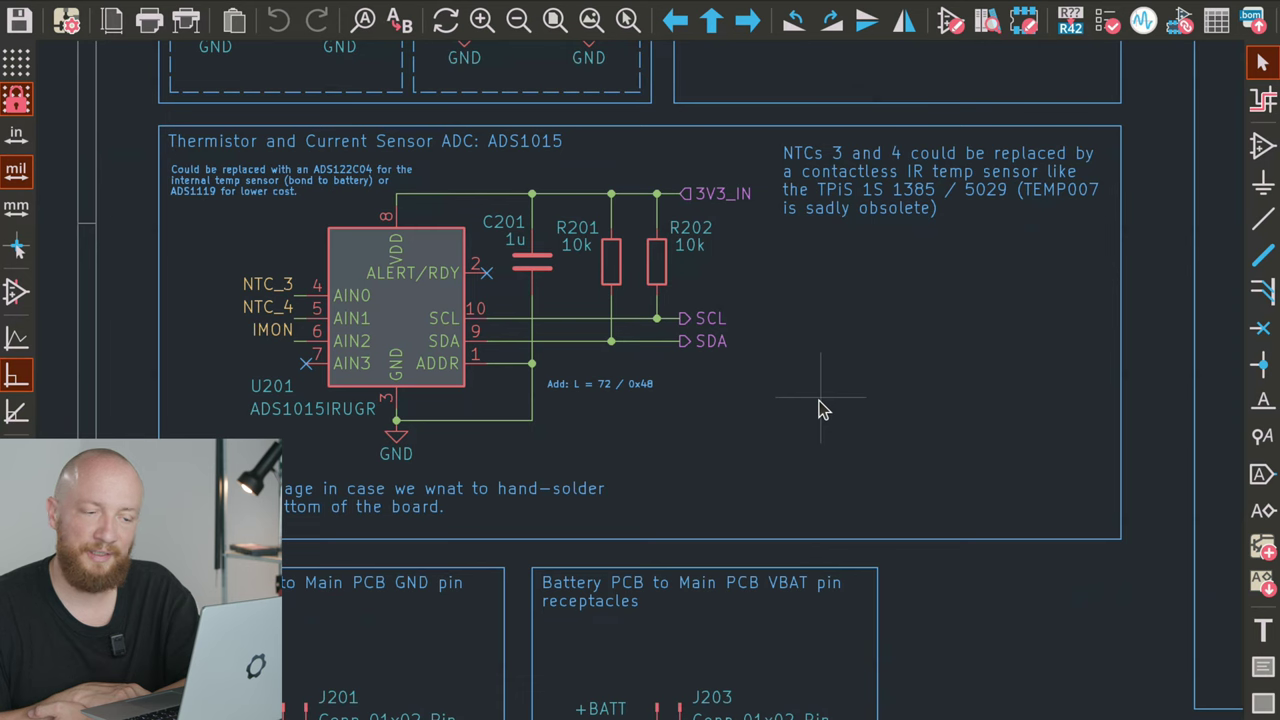
Examine the battery PCB to main PCB pin receptacles, highlighting J201 and J202, and view the whole Batteries sheet
{"action": "scroll", "coordinate": [820, 408], "scroll_direction": "down", "scroll_amount": 10}
{"action": "left_click_drag", "start_coordinate": [182, 201], "coordinate": [484, 430]}
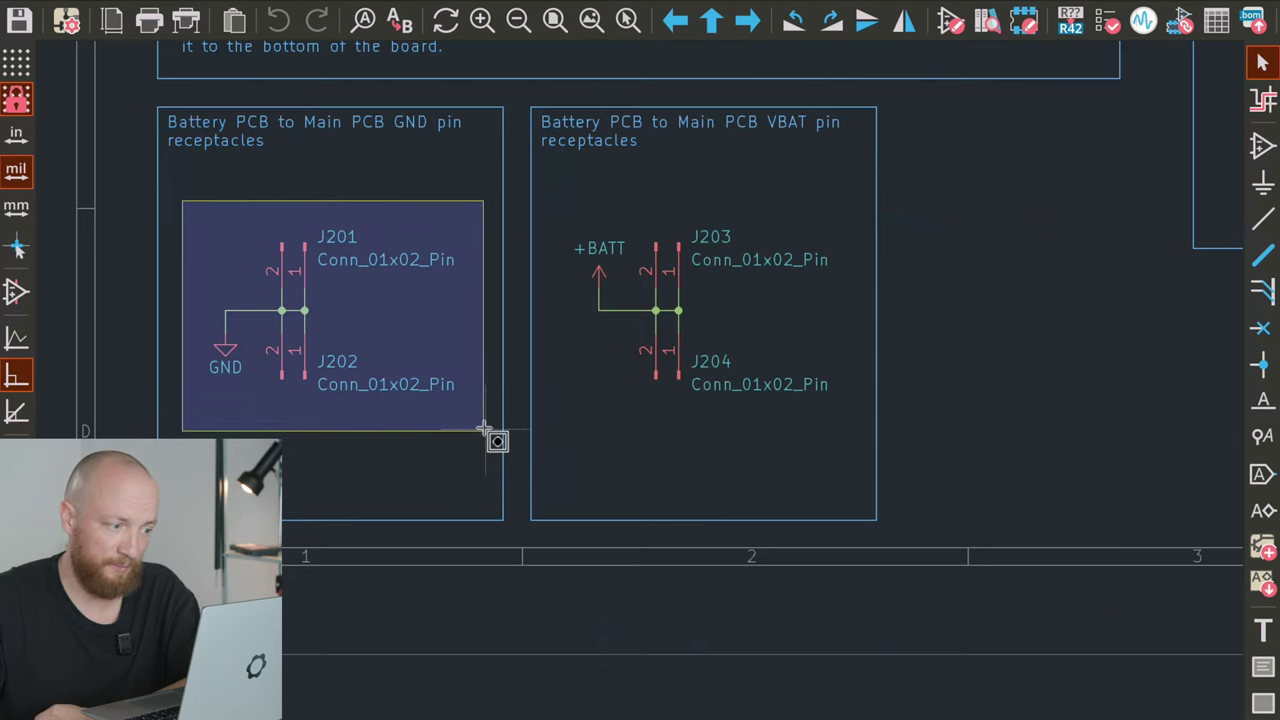
{"action": "left_click_drag", "start_coordinate": [484, 430], "coordinate": [486, 436]}
{"action": "key", "text": "Home"}
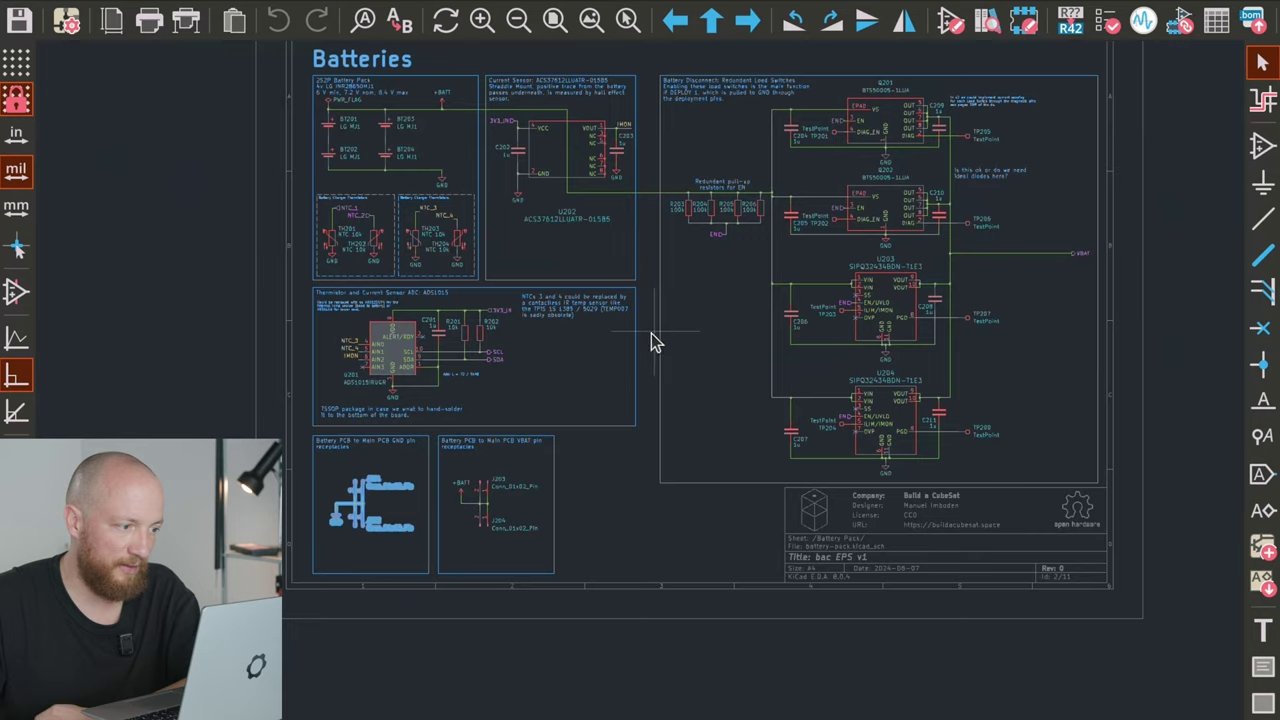
{"action": "middle_click_drag", "start_coordinate": [631, 346], "coordinate": [600, 380]}
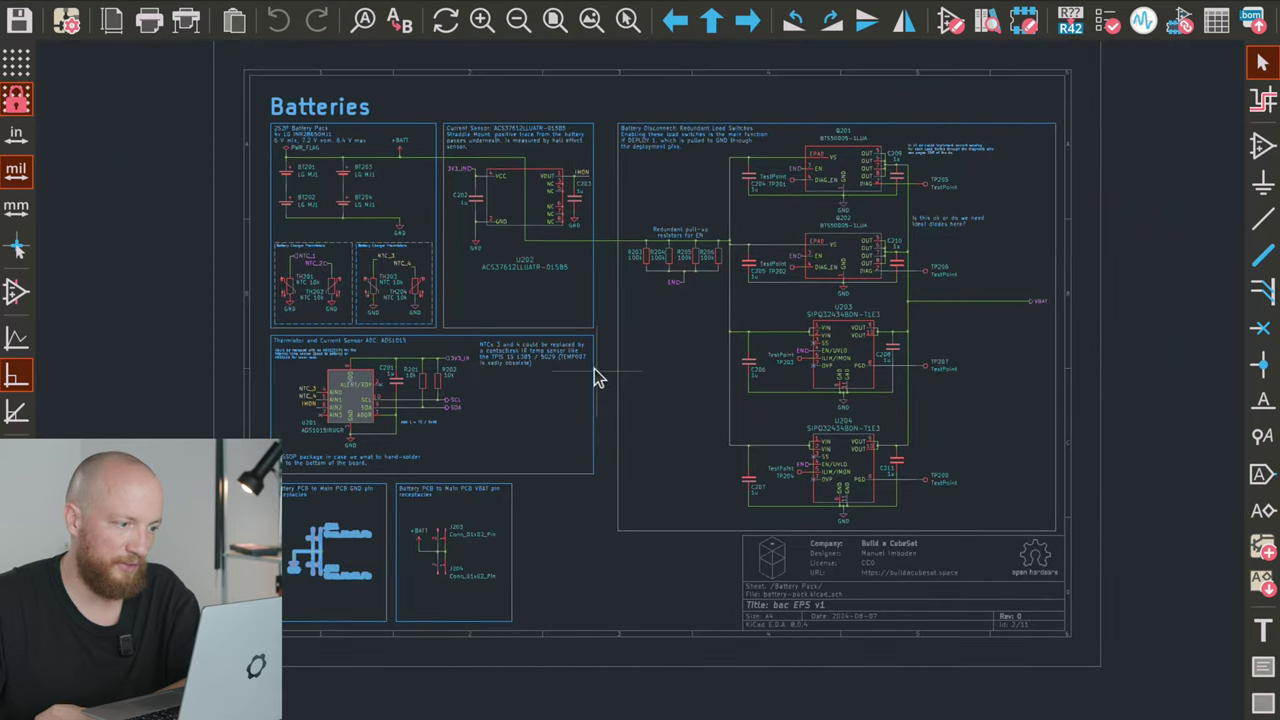
Return to the parent sheet and inspect the 12 V Charging Port block and its VPV output label
{"action": "left_click", "coordinate": [713, 22]}
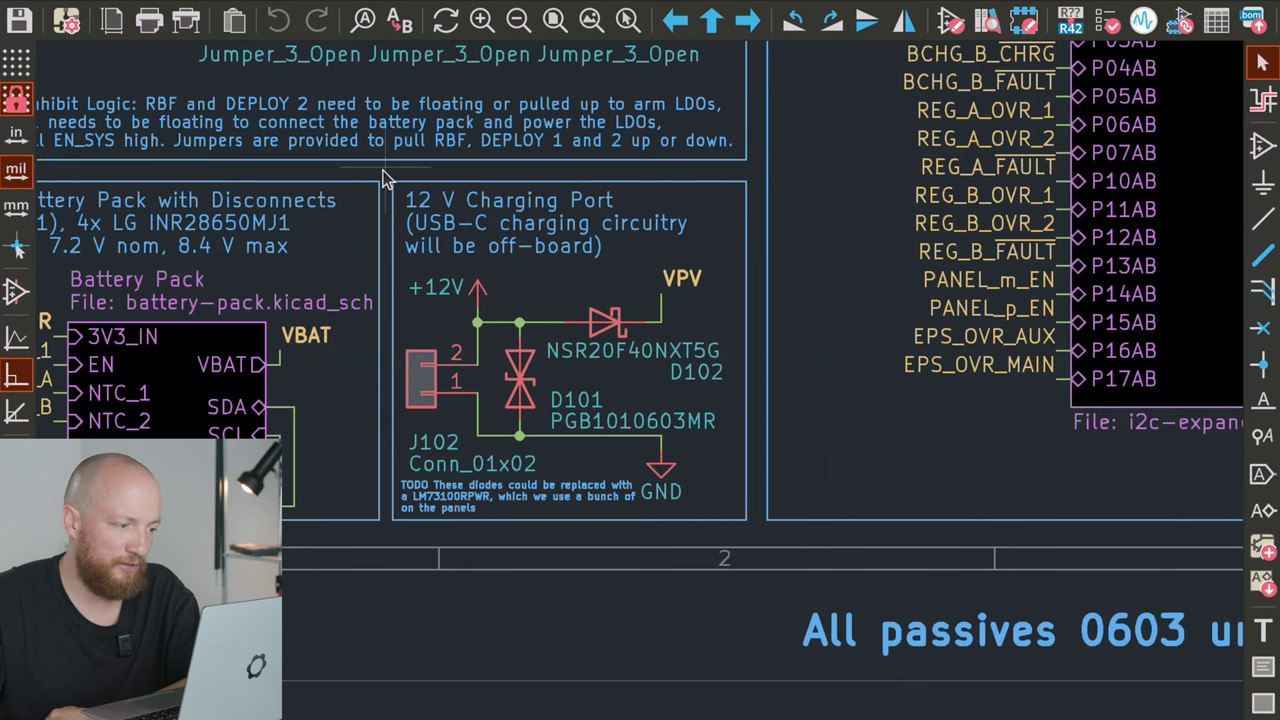
{"action": "left_click_drag", "start_coordinate": [384, 173], "coordinate": [760, 532]}
{"action": "left_click", "coordinate": [685, 280]}
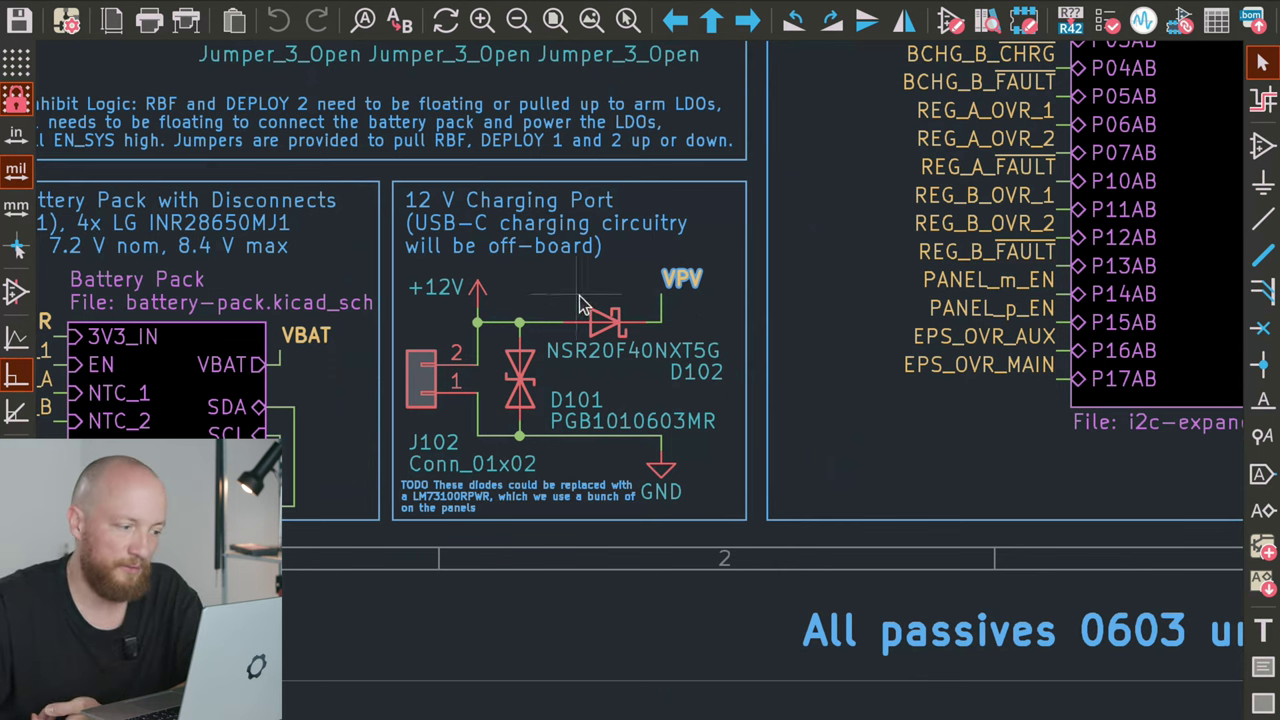
Inspect the charging port's connector J102, protection diode D101 and series diode D102
{"action": "left_click", "coordinate": [420, 390]}
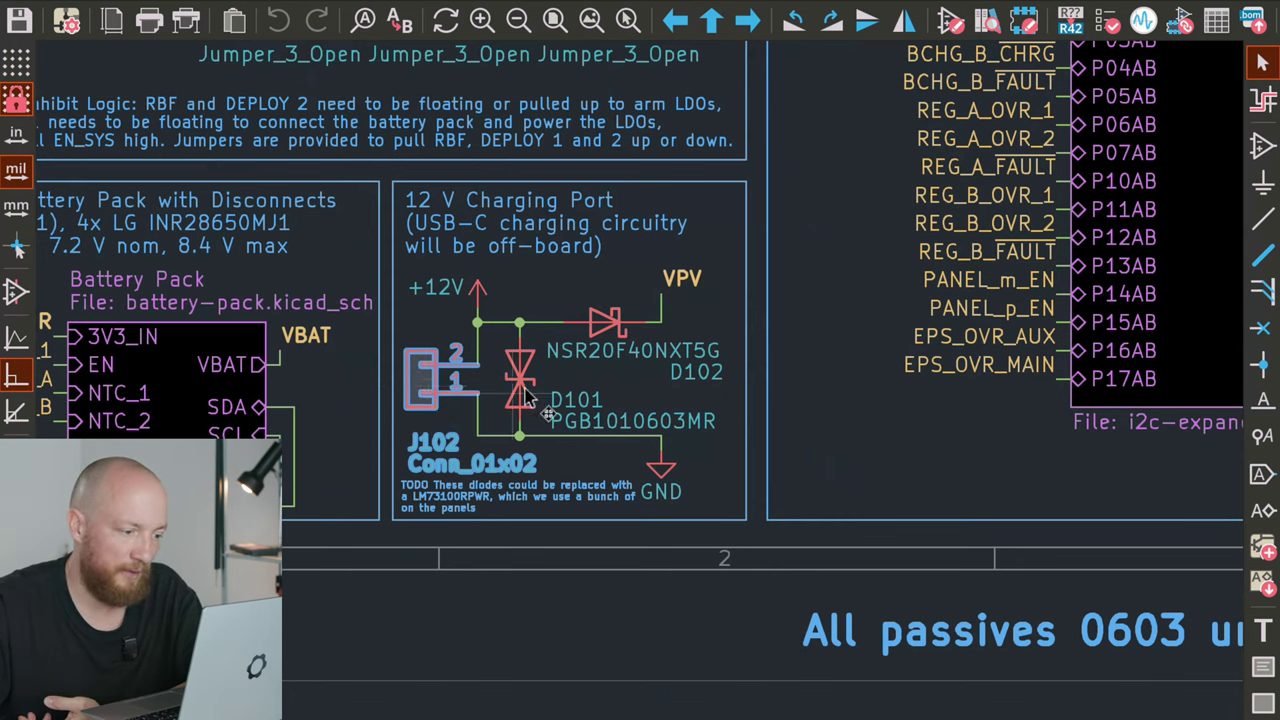
{"action": "left_click", "coordinate": [565, 405]}
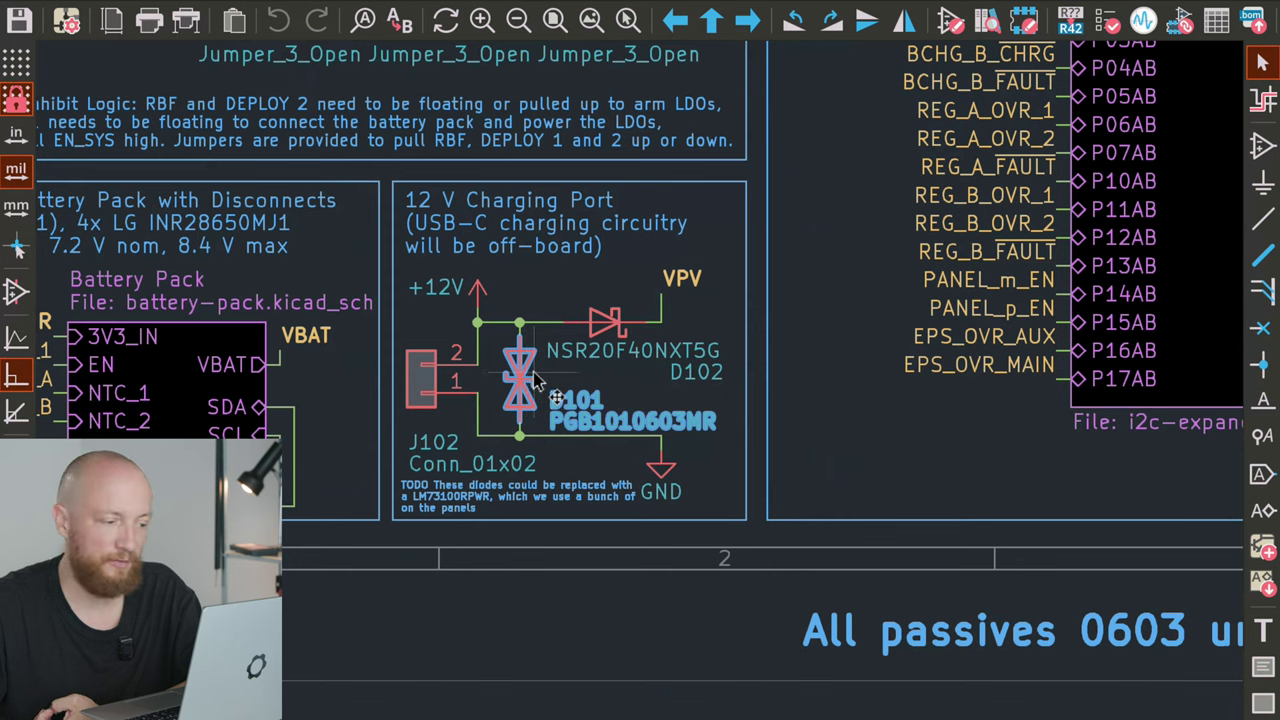
{"action": "left_click", "coordinate": [645, 620]}
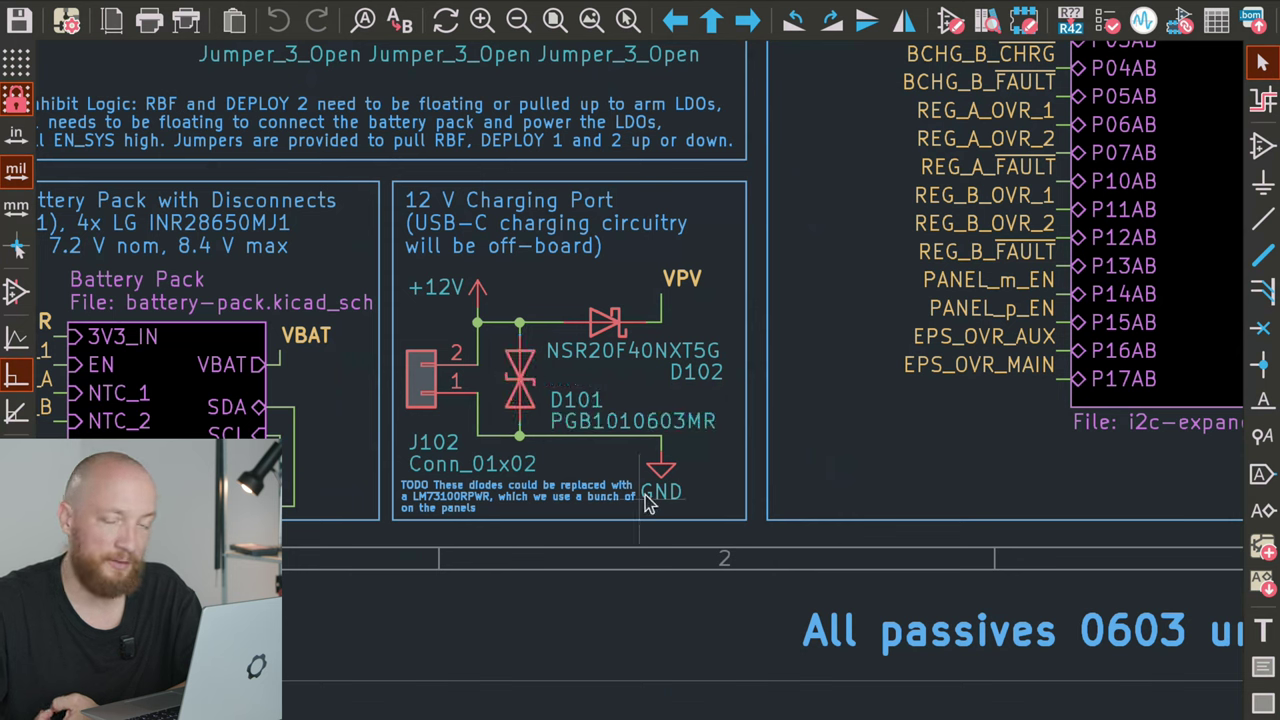
{"action": "left_click", "coordinate": [624, 368]}
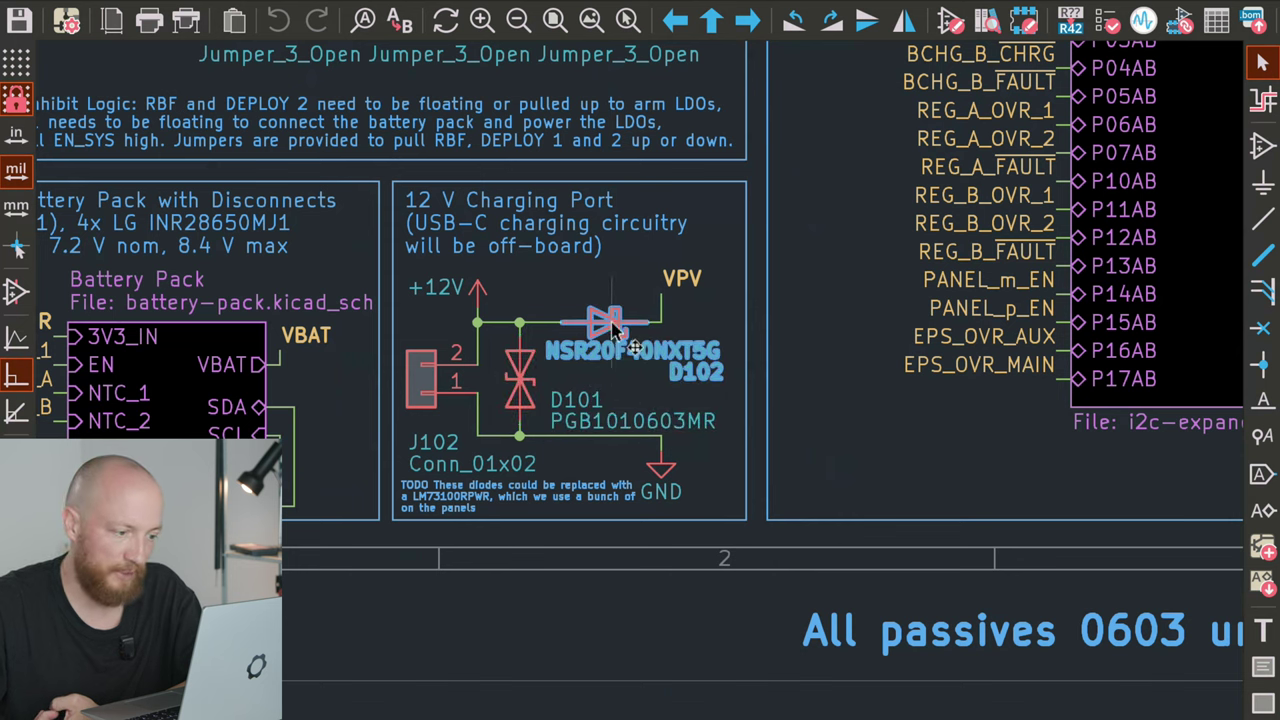
Survey the Remove Before Flight, Deploy 2 and Inhibit Override Jumpers block beside the I2C GPIO Expanders block
{"action": "scroll", "coordinate": [628, 366], "scroll_direction": "down", "scroll_amount": 3}
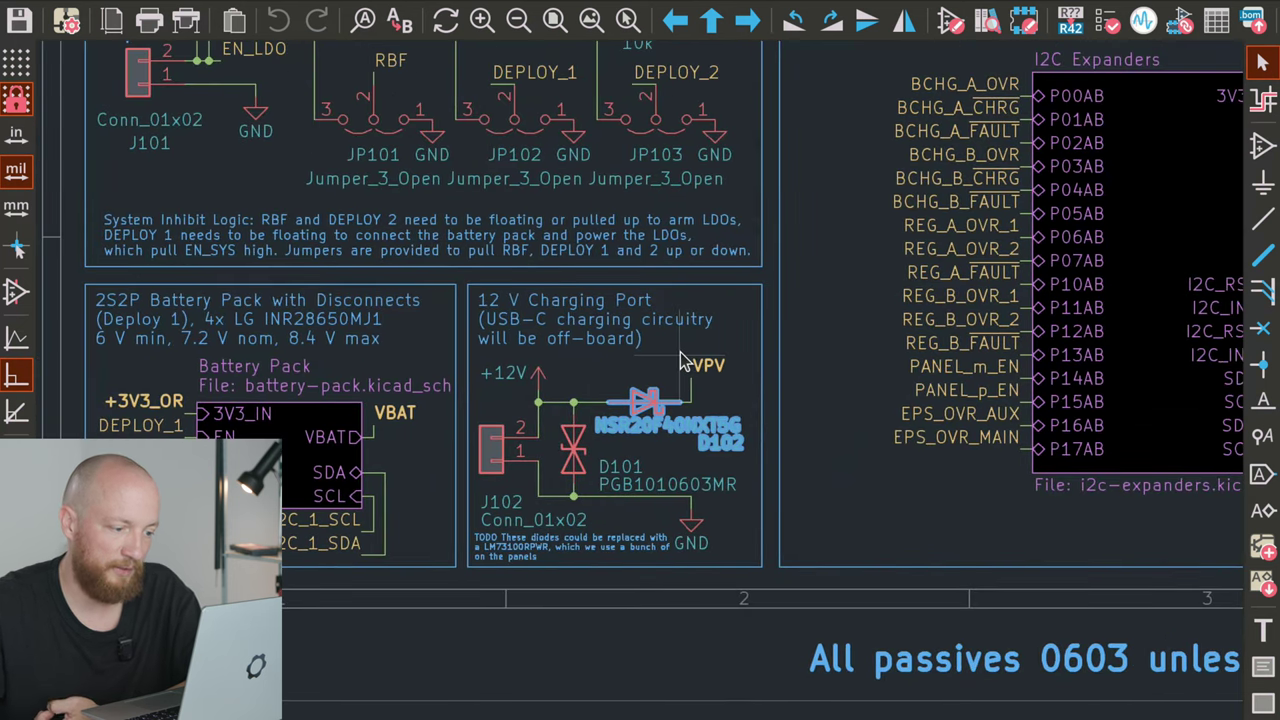
{"action": "scroll", "coordinate": [634, 334], "scroll_direction": "down", "scroll_amount": 2}
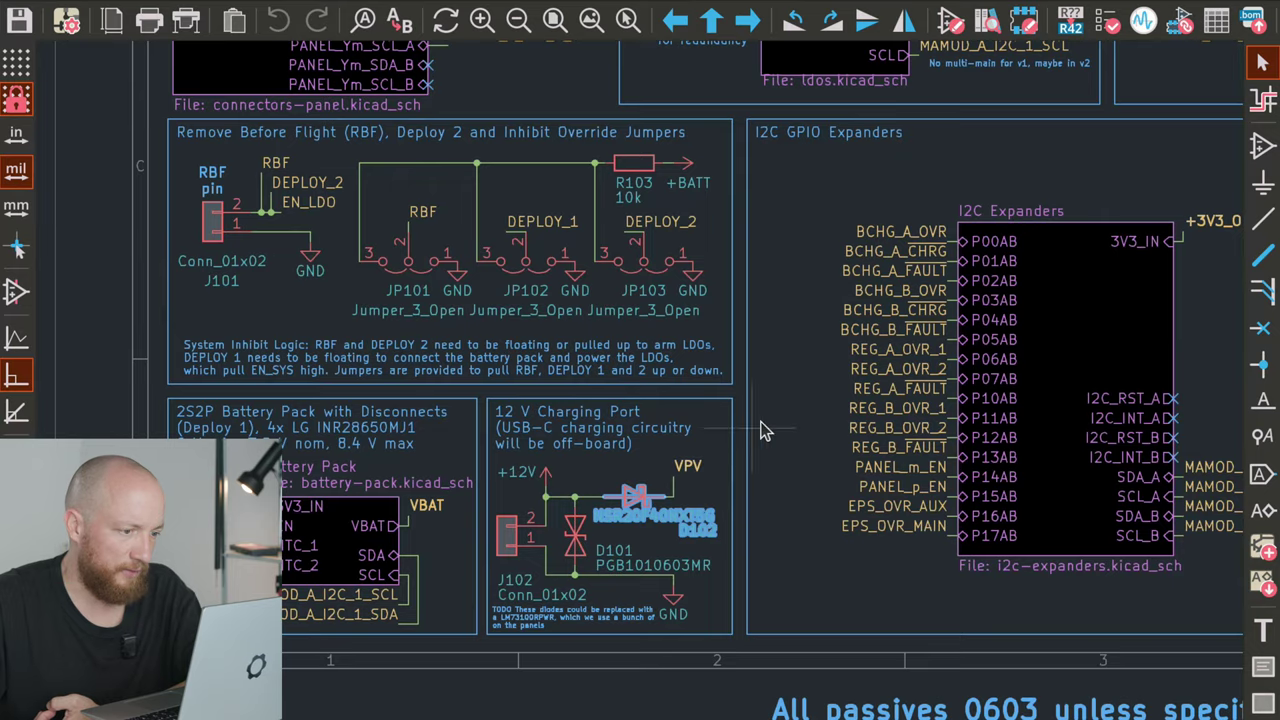
{"action": "scroll", "coordinate": [740, 402], "scroll_direction": "right", "scroll_amount": 3}
{"action": "scroll", "coordinate": [740, 402], "scroll_direction": "up", "scroll_amount": 2}
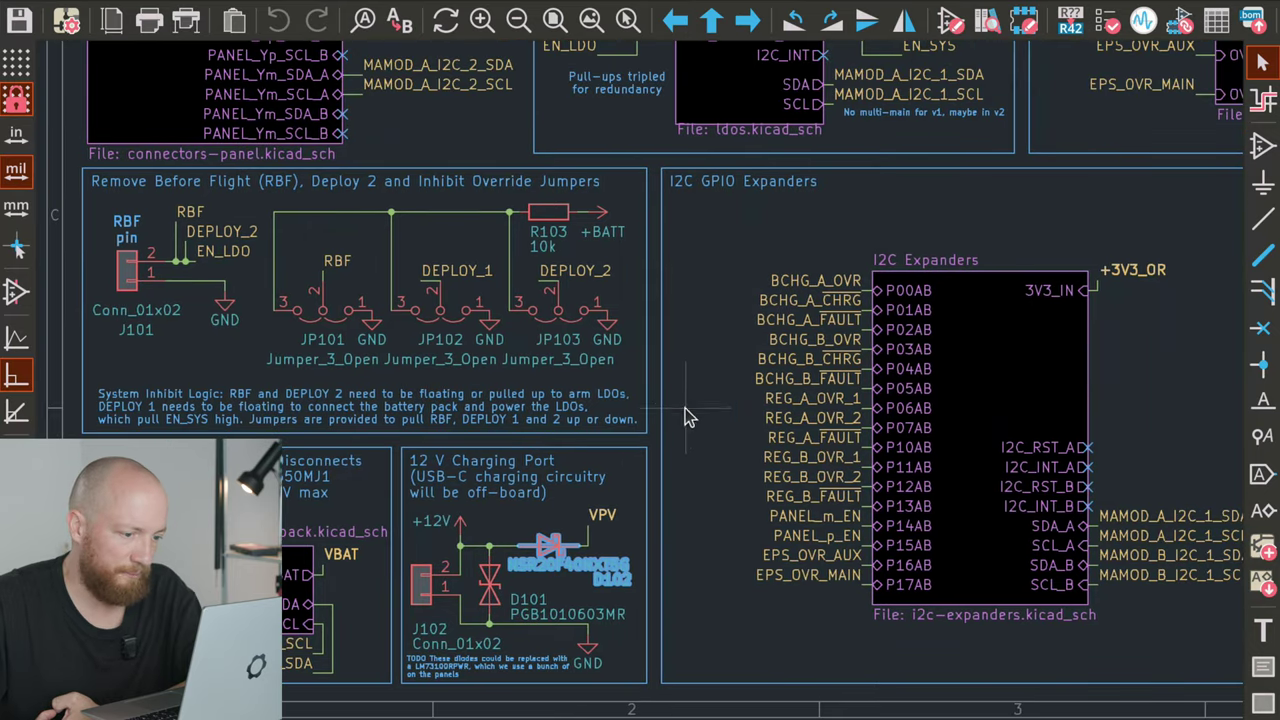
{"action": "scroll", "coordinate": [690, 405], "scroll_direction": "down", "scroll_amount": 2}
{"action": "scroll", "coordinate": [690, 405], "scroll_direction": "left", "scroll_amount": 3}
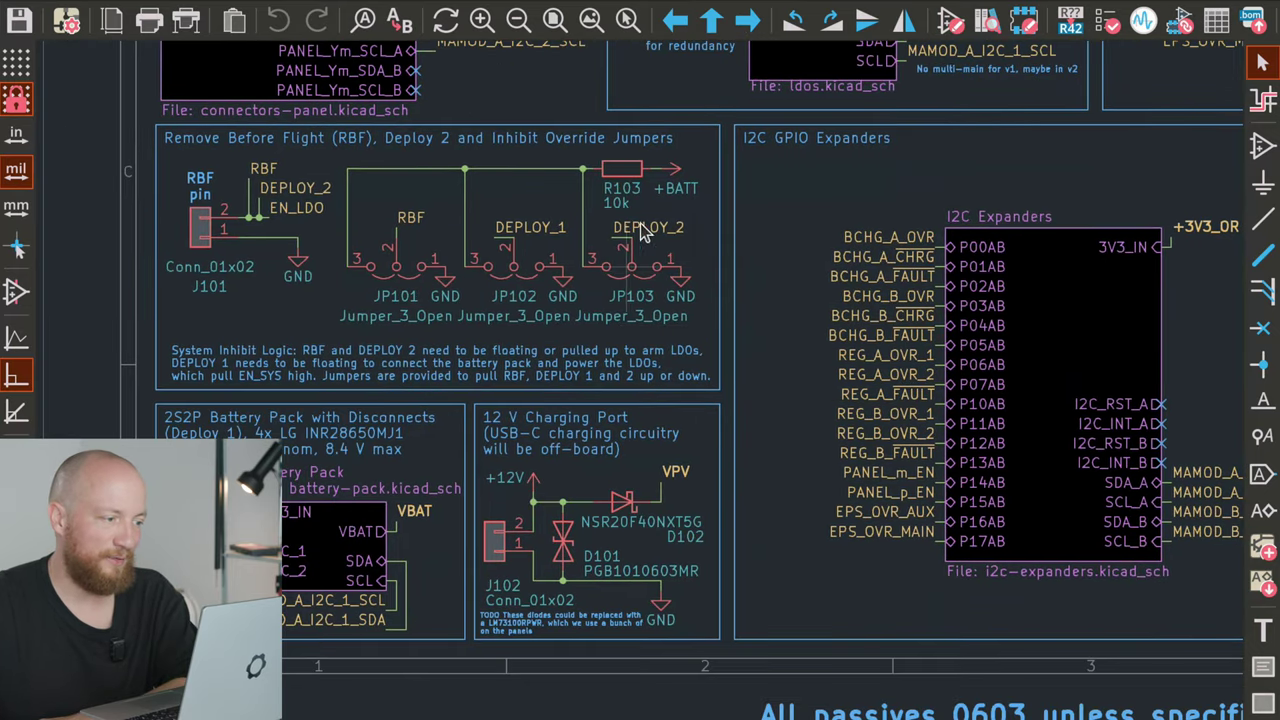
Examine the Redundant LDOs and System Enable block together with the RBF and deploy jumpers
{"action": "scroll", "coordinate": [576, 447], "scroll_direction": "up", "scroll_amount": 8}
{"action": "scroll", "coordinate": [576, 447], "scroll_direction": "right", "scroll_amount": 4}
{"action": "scroll", "coordinate": [688, 293], "scroll_direction": "up", "scroll_amount": 1}
{"action": "scroll", "coordinate": [688, 293], "scroll_direction": "left", "scroll_amount": 1}
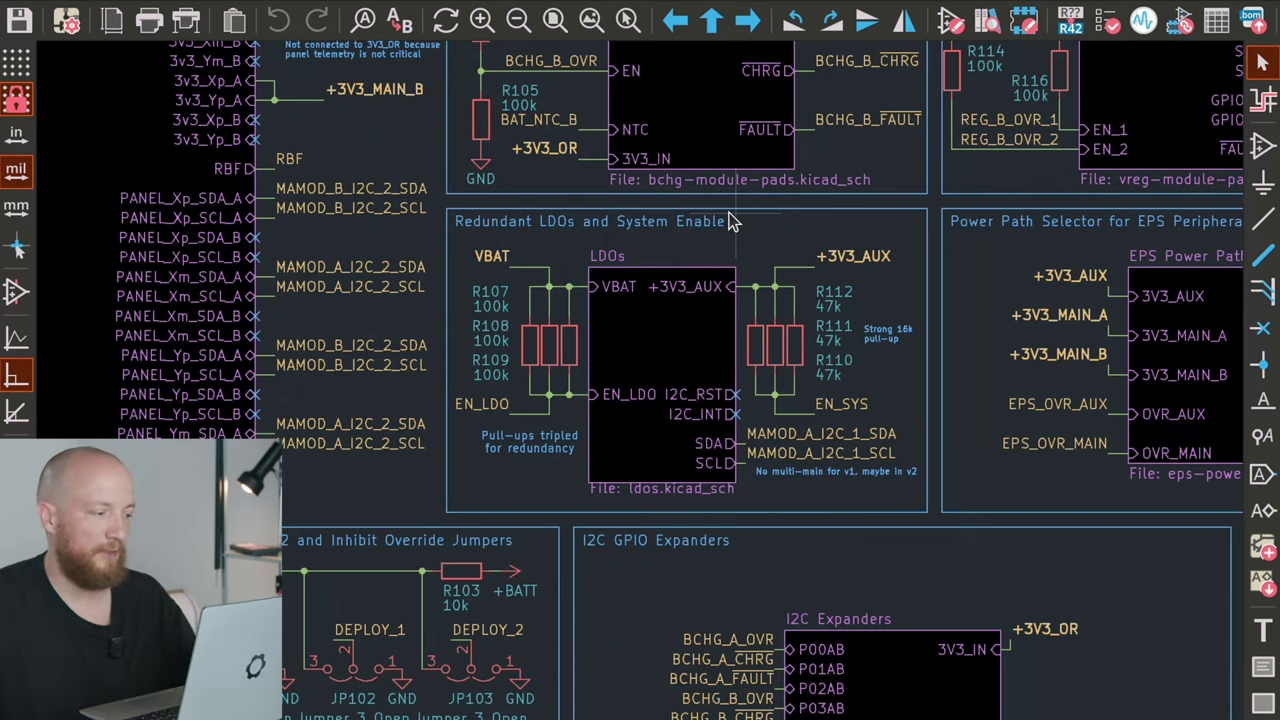
{"action": "middle_click_drag", "start_coordinate": [326, 454], "coordinate": [408, 370]}
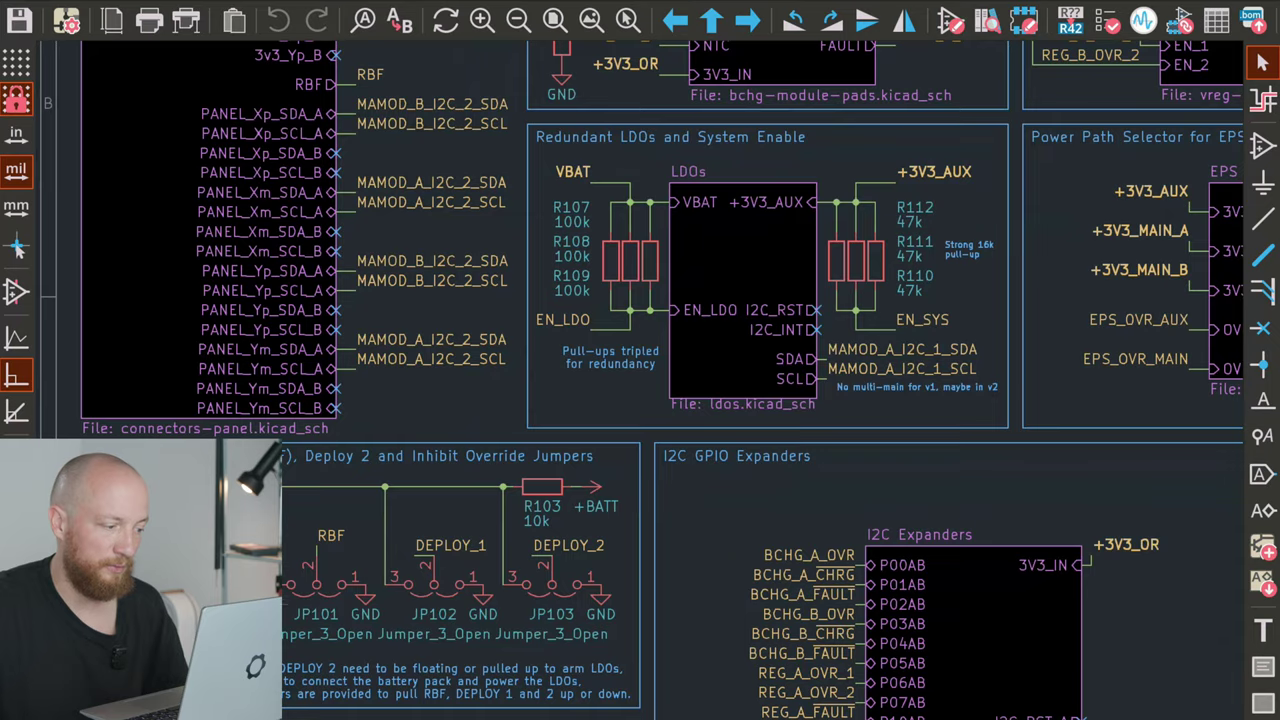
{"action": "scroll", "coordinate": [370, 400], "scroll_direction": "down", "scroll_amount": 4}
{"action": "scroll", "coordinate": [407, 556], "scroll_direction": "up", "scroll_amount": 4}
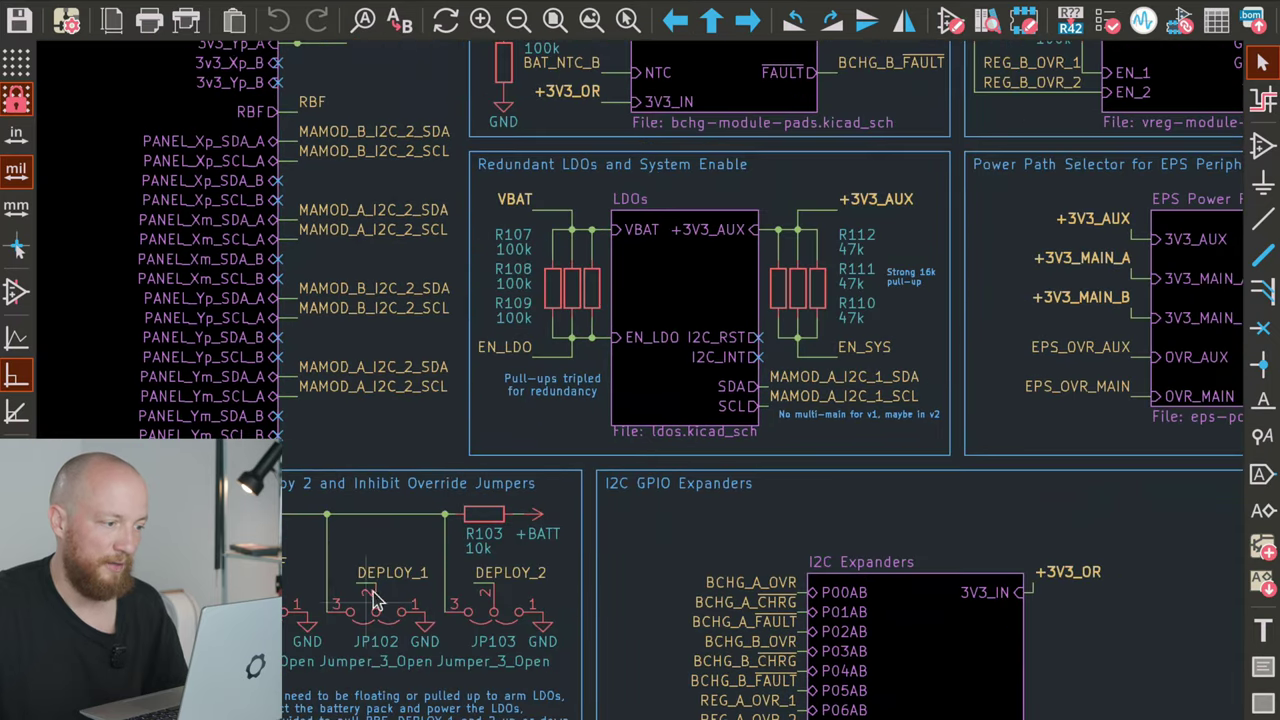
{"action": "middle_click_drag", "start_coordinate": [507, 365], "coordinate": [488, 398]}
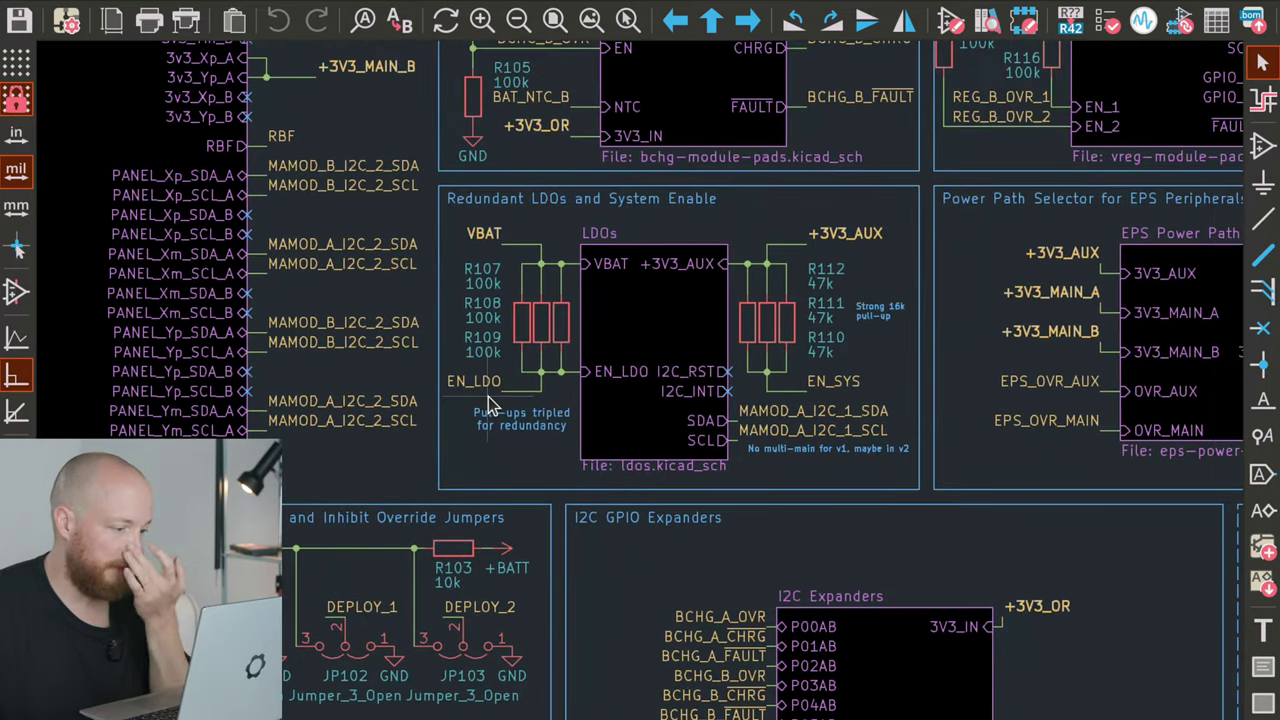
Inspect the EN_LDO label and the tripled pull-up resistors R107, R108 and R109 tied to VBAT
{"action": "scroll", "coordinate": [488, 396], "scroll_direction": "up", "scroll_amount": 2}
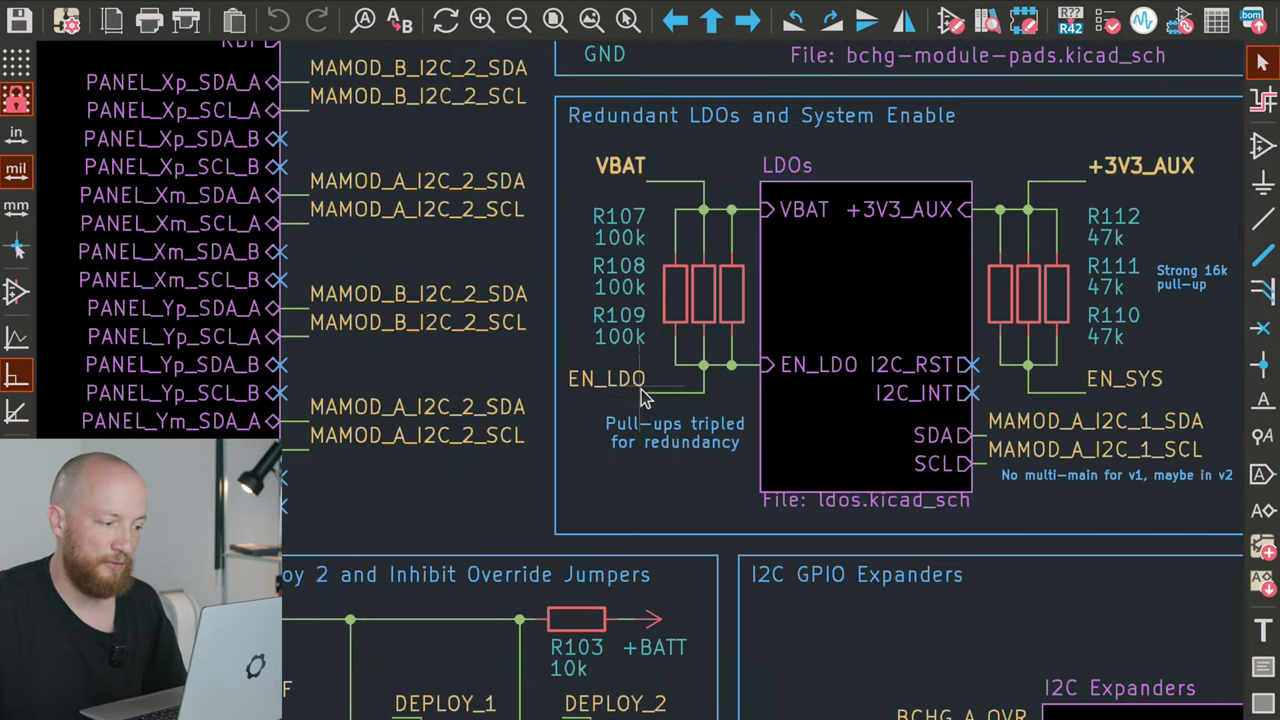
{"action": "middle_click_drag", "start_coordinate": [641, 391], "coordinate": [597, 488]}
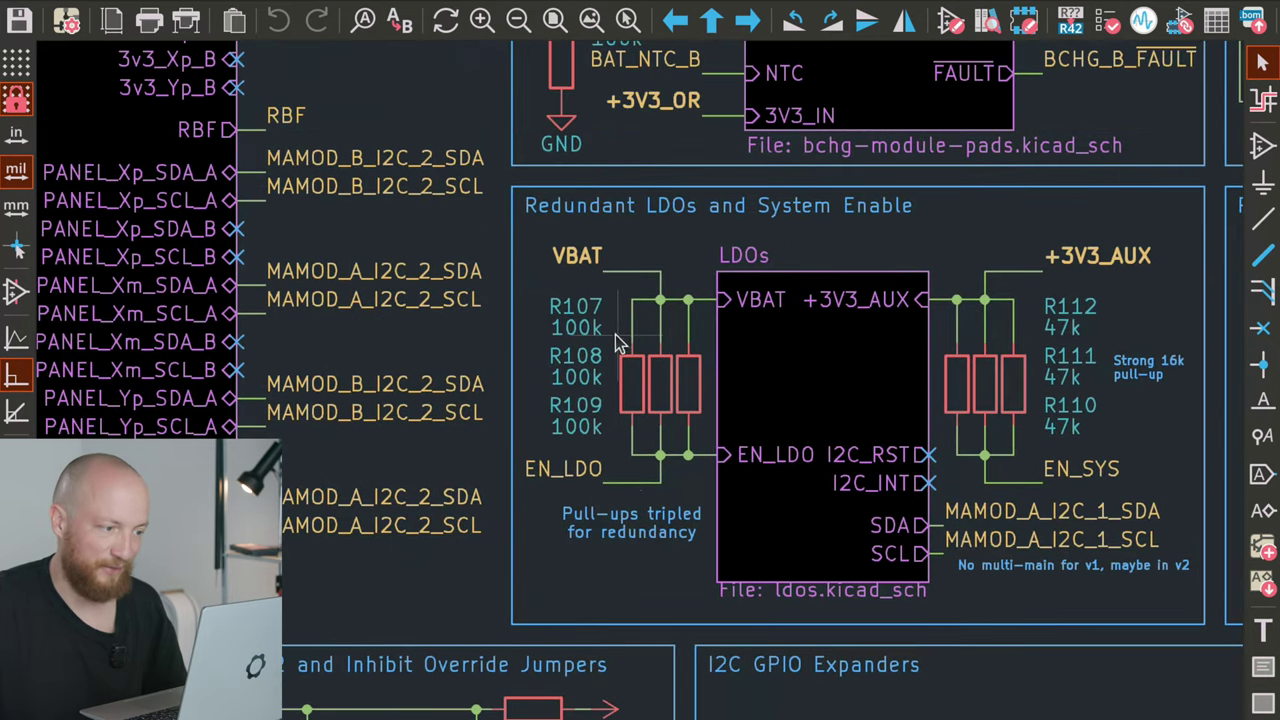
{"action": "left_click", "coordinate": [565, 476]}
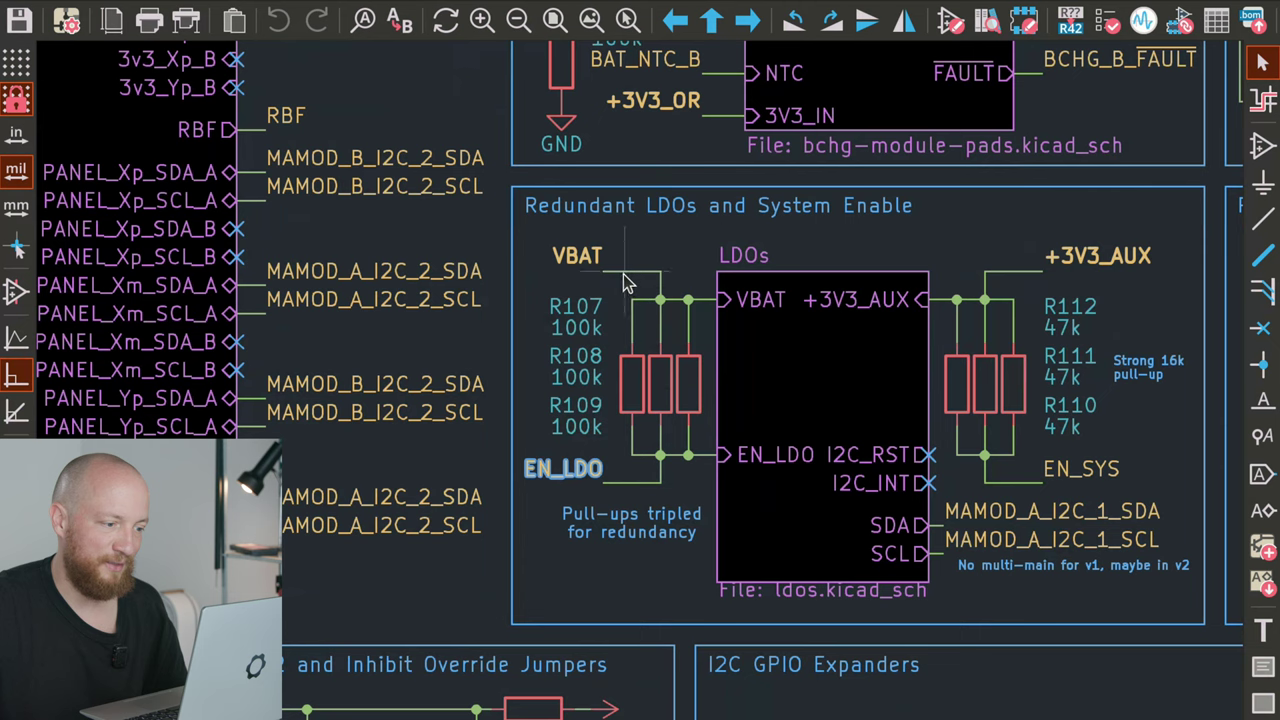
{"action": "left_click_drag", "start_coordinate": [617, 313], "coordinate": [703, 400]}
{"action": "key", "text": "Escape"}
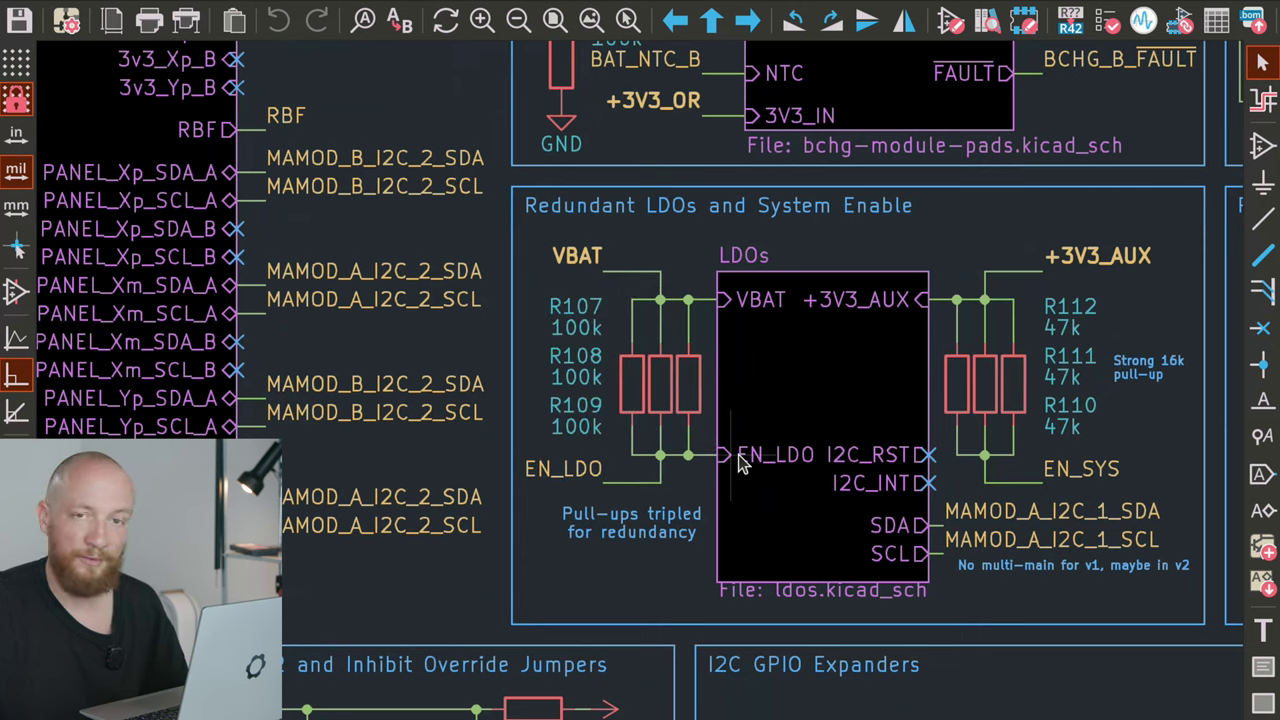
Inspect the +3V3_AUX label on the LDOs sheet's output
{"action": "middle_click_drag", "start_coordinate": [771, 363], "coordinate": [638, 367]}
{"action": "left_click", "coordinate": [628, 353]}
{"action": "key", "text": "Escape"}
{"action": "left_click", "coordinate": [934, 261]}
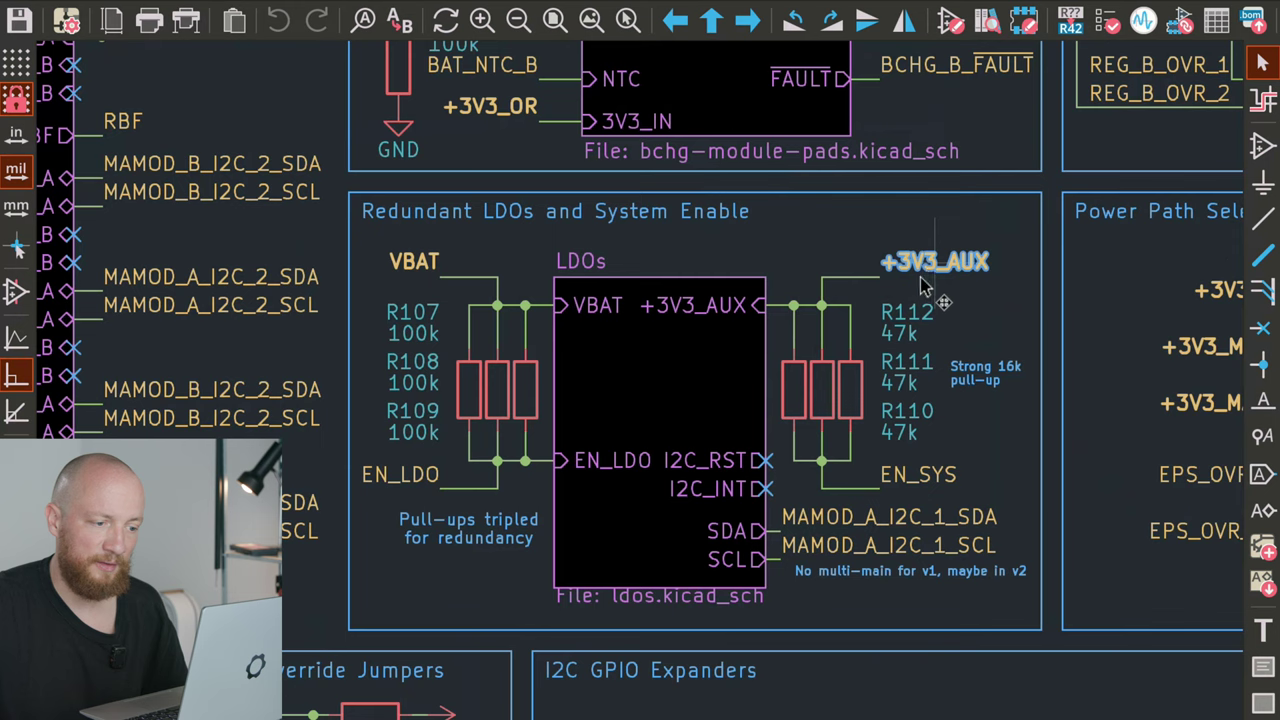
{"action": "left_click_drag", "start_coordinate": [921, 289], "coordinate": [931, 318]}
{"action": "key", "text": "Escape"}
{"action": "middle_click_drag", "start_coordinate": [927, 254], "coordinate": [873, 250]}
Inspect the EN_SYS label connected to pull-up resistors R110, R111 and R112
{"action": "left_click", "coordinate": [857, 471]}
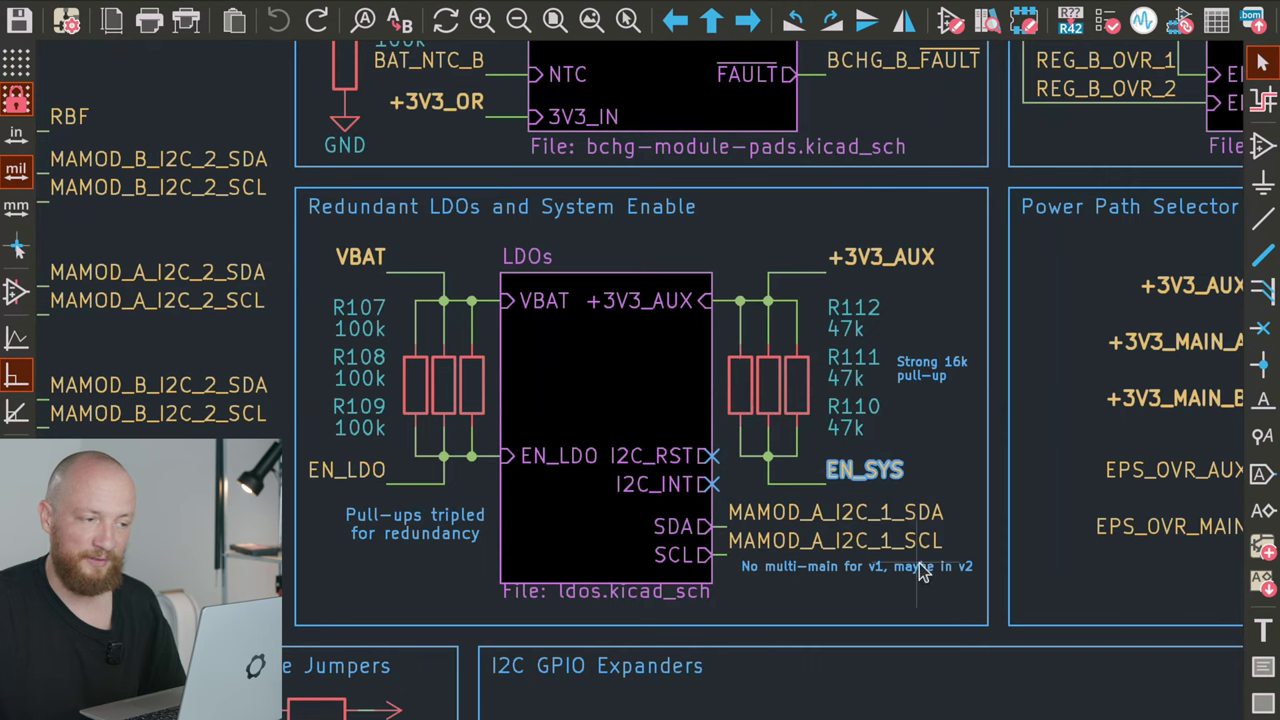
{"action": "key", "text": "Escape"}
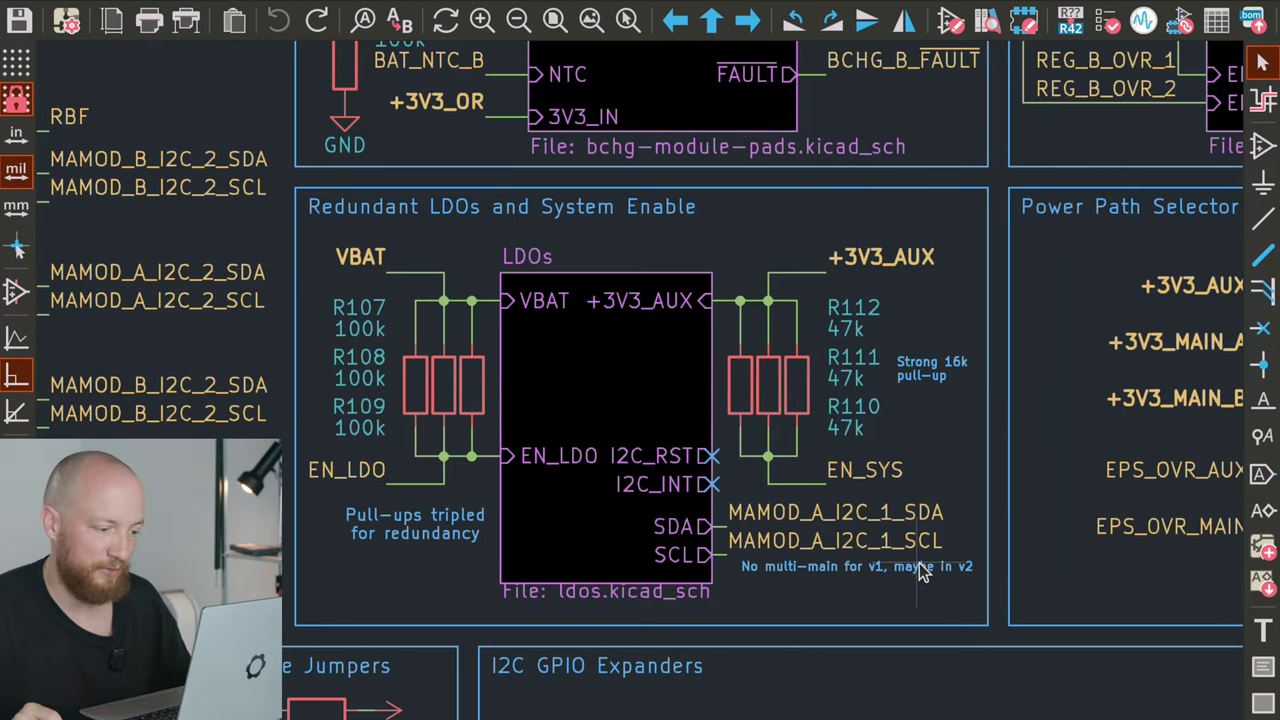
{"action": "key", "text": "g"}
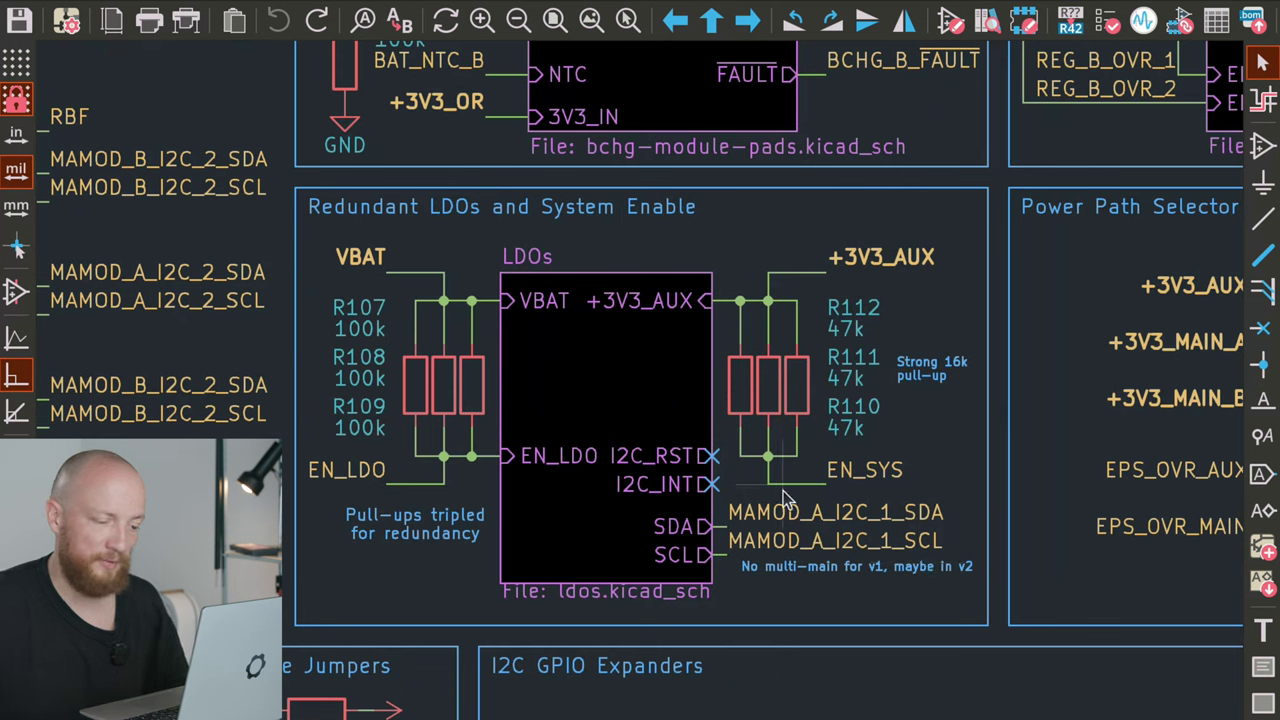
Inspect the MAMOD_A_I2C_1_SDA and MAMOD_A_I2C_1_SCL labels, and open the LDOs subsheet
{"action": "left_click", "coordinate": [795, 543], "text": "shift"}
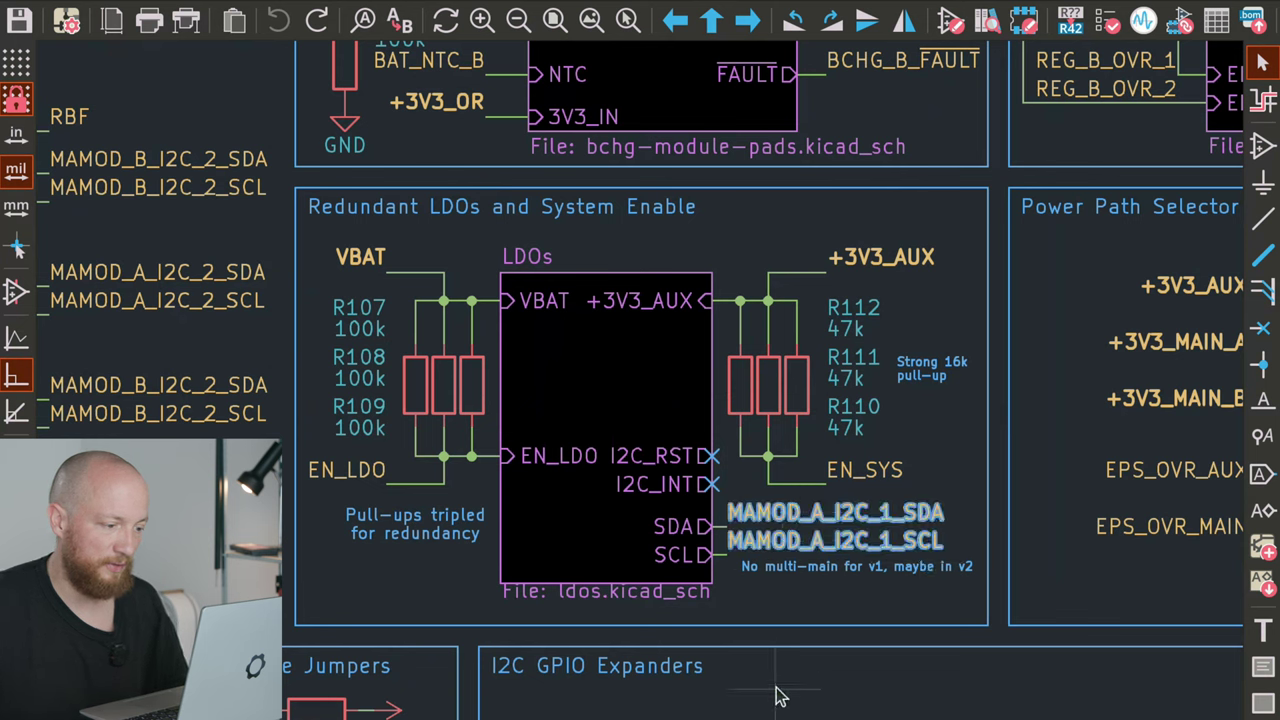
{"action": "key", "text": "Escape"}
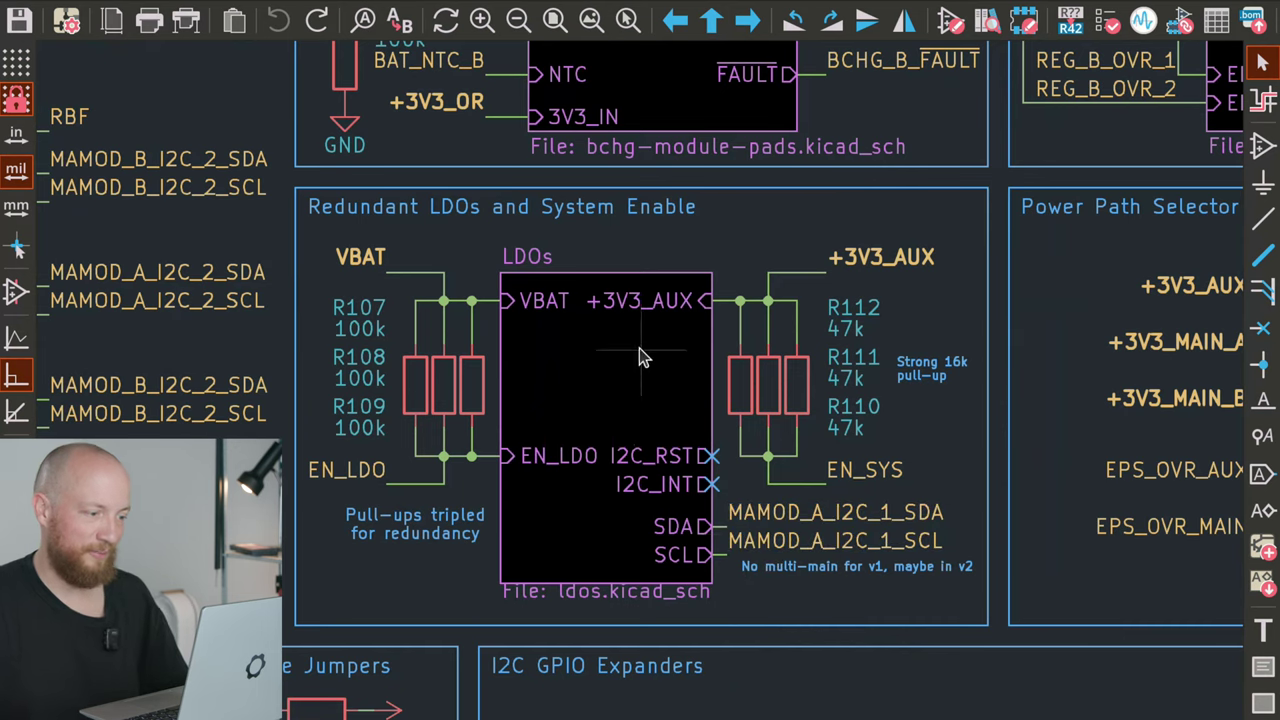
{"action": "double_click", "coordinate": [639, 350]}
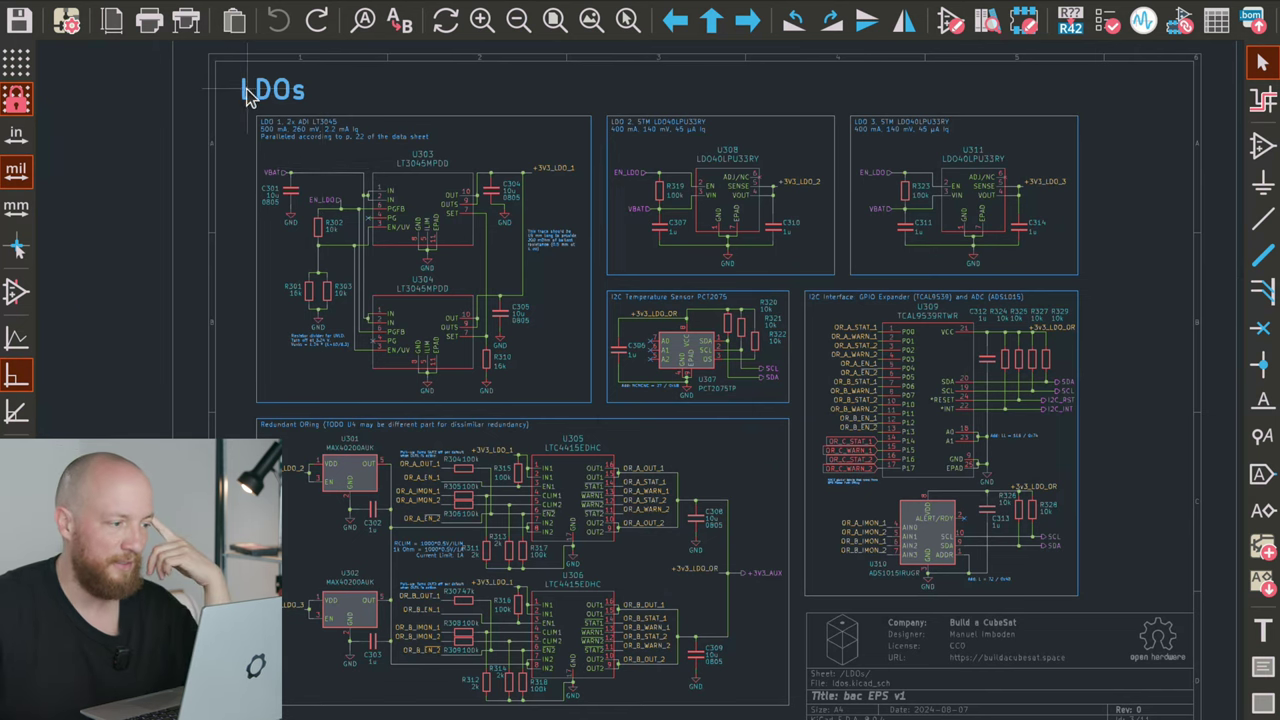
Examine the LDO 1, LDO 2 and LDO 3 blocks one after another on the LDOs sheet
{"action": "left_click_drag", "start_coordinate": [223, 65], "coordinate": [366, 166]}
{"action": "left_click", "coordinate": [508, 150]}
{"action": "scroll", "coordinate": [508, 150], "scroll_direction": "up", "scroll_amount": 2}
{"action": "middle_click_drag", "start_coordinate": [709, 477], "coordinate": [623, 363]}
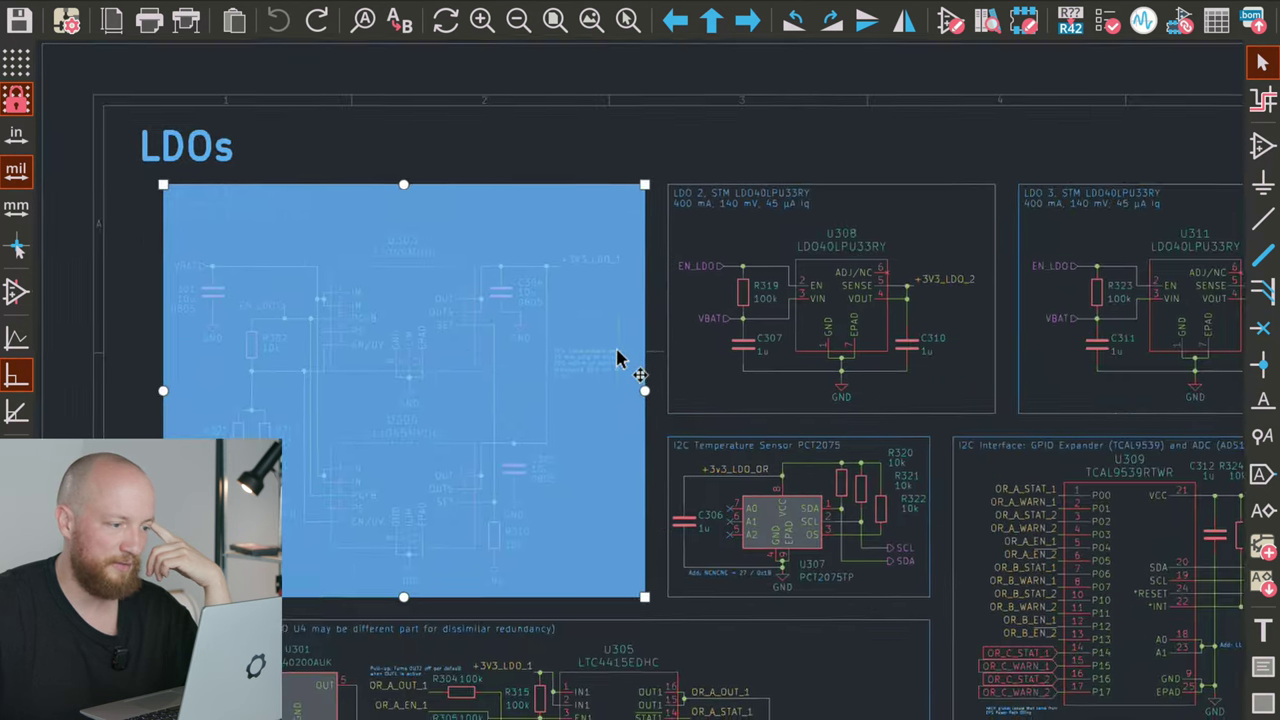
{"action": "left_click", "coordinate": [966, 242]}
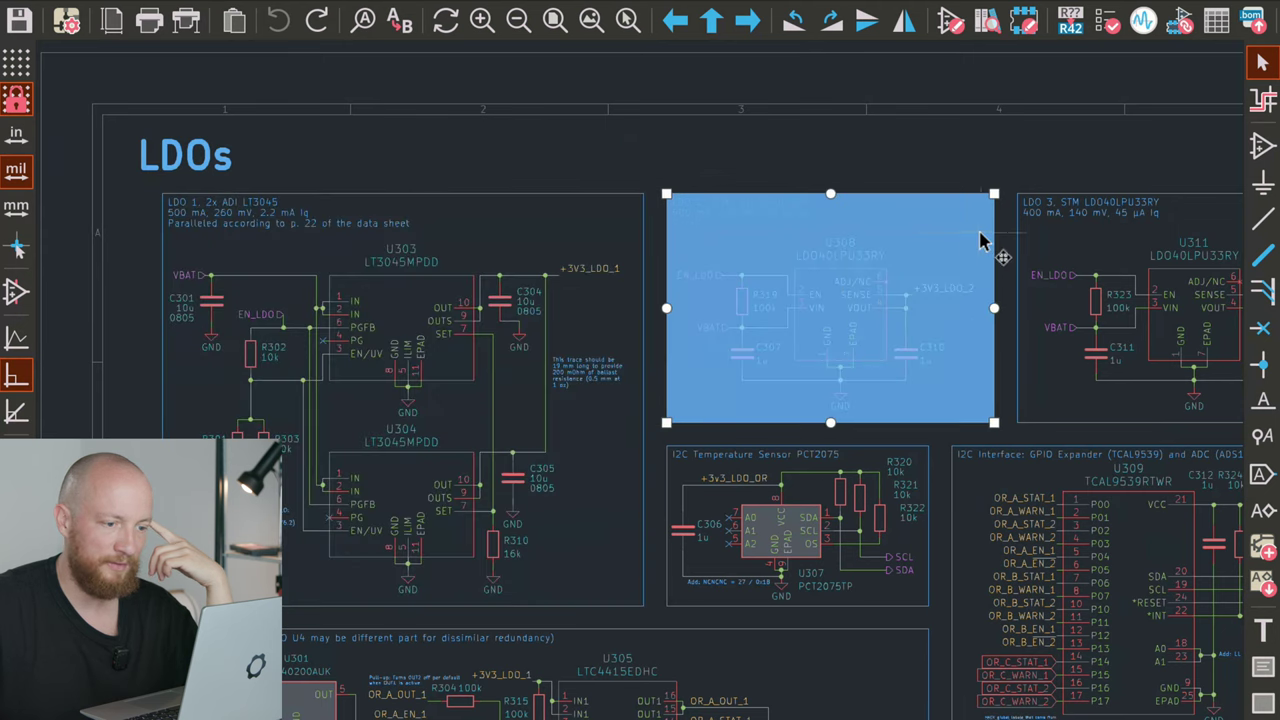
{"action": "left_click", "coordinate": [1045, 248]}
{"action": "middle_click_drag", "start_coordinate": [450, 332], "coordinate": [563, 294]}
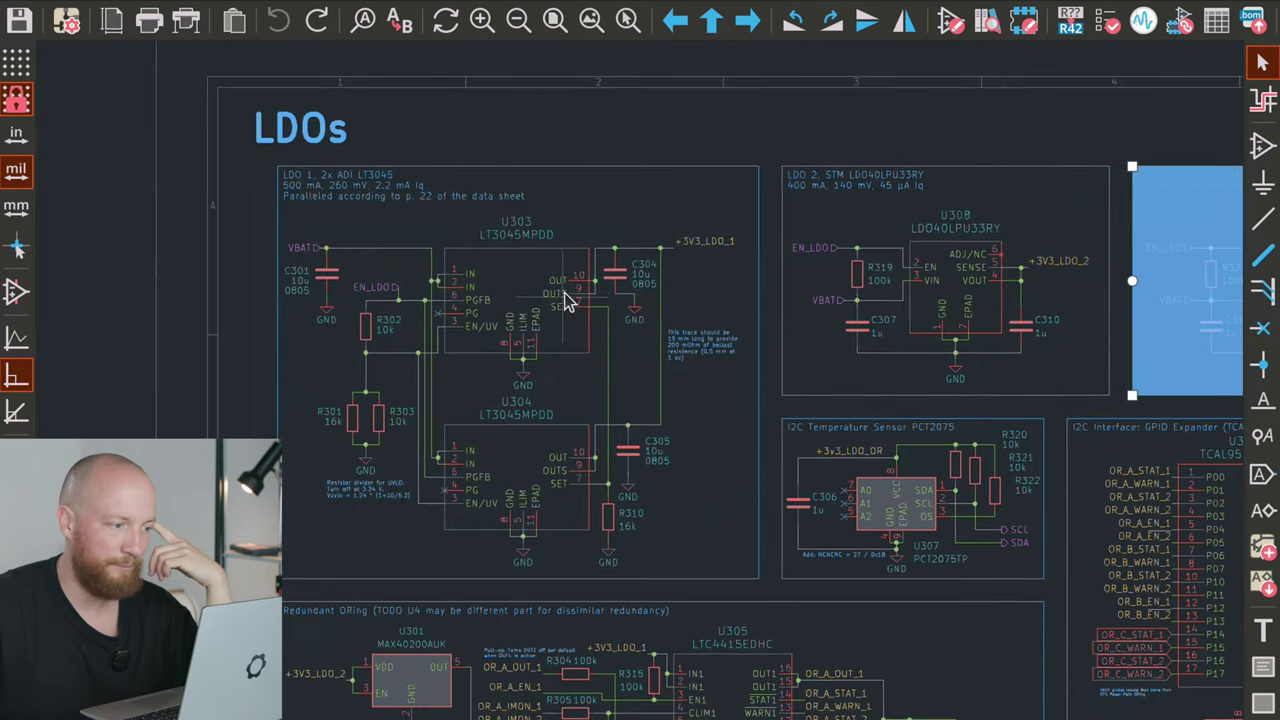
{"action": "left_click", "coordinate": [514, 134]}
Inspect the paralleled LT3045MPDD regulators U303 and U304 together in the LDO 1 block
{"action": "scroll", "coordinate": [443, 286], "scroll_direction": "up", "scroll_amount": 1}
{"action": "middle_click_drag", "start_coordinate": [727, 447], "coordinate": [578, 255]}
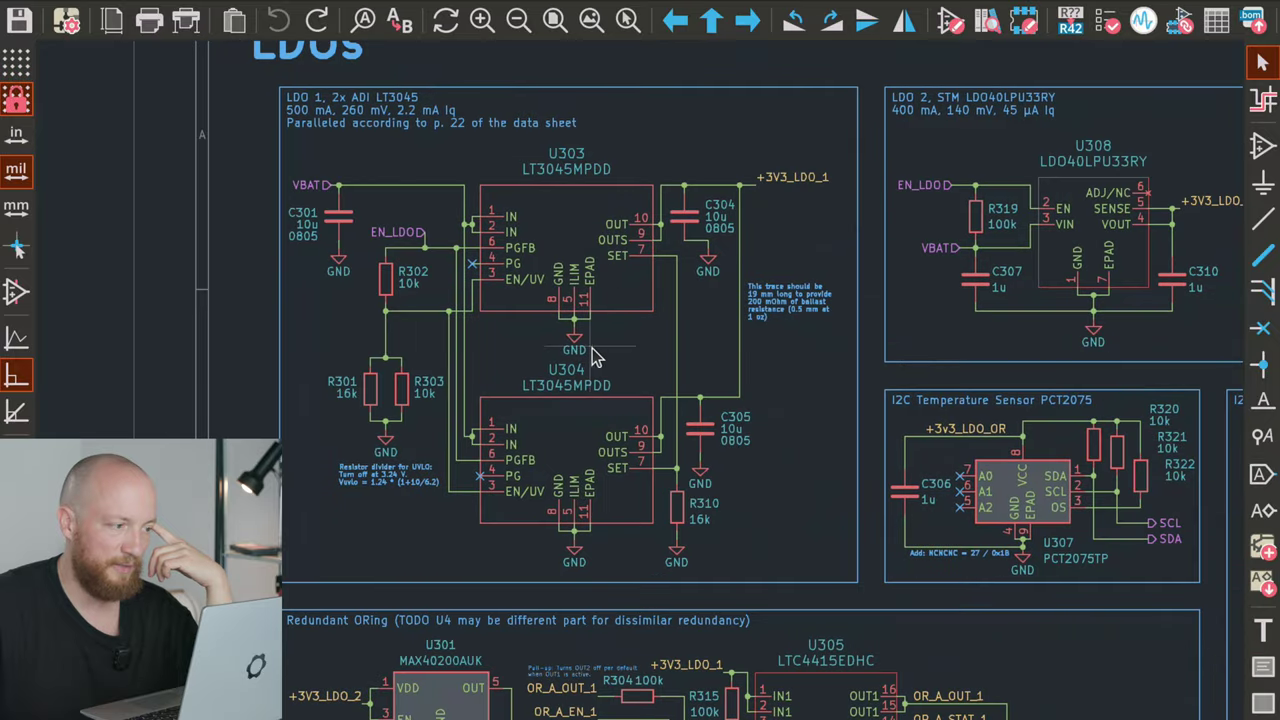
{"action": "left_click", "coordinate": [567, 223]}
{"action": "left_click", "coordinate": [565, 412], "text": "shift"}
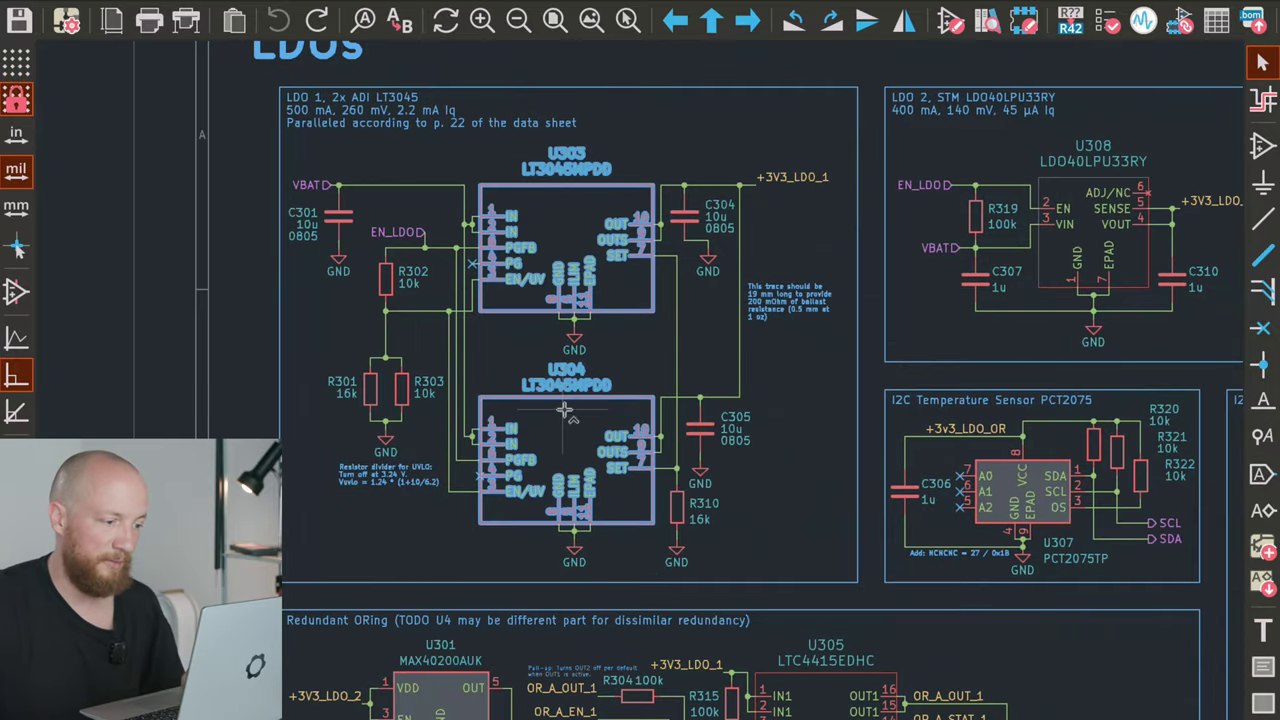
{"action": "key", "text": "Escape"}
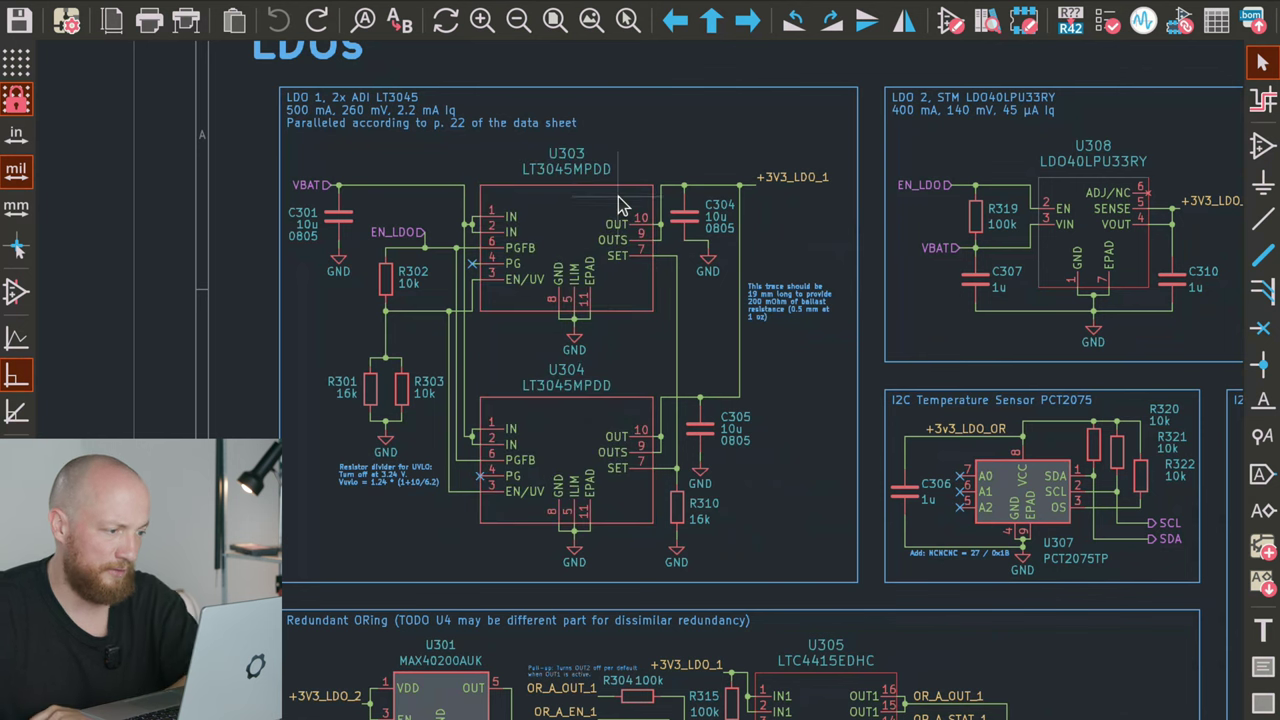
Compare regulators U304 and U303 individually within the LDO 1 block
{"action": "key", "text": "d"}
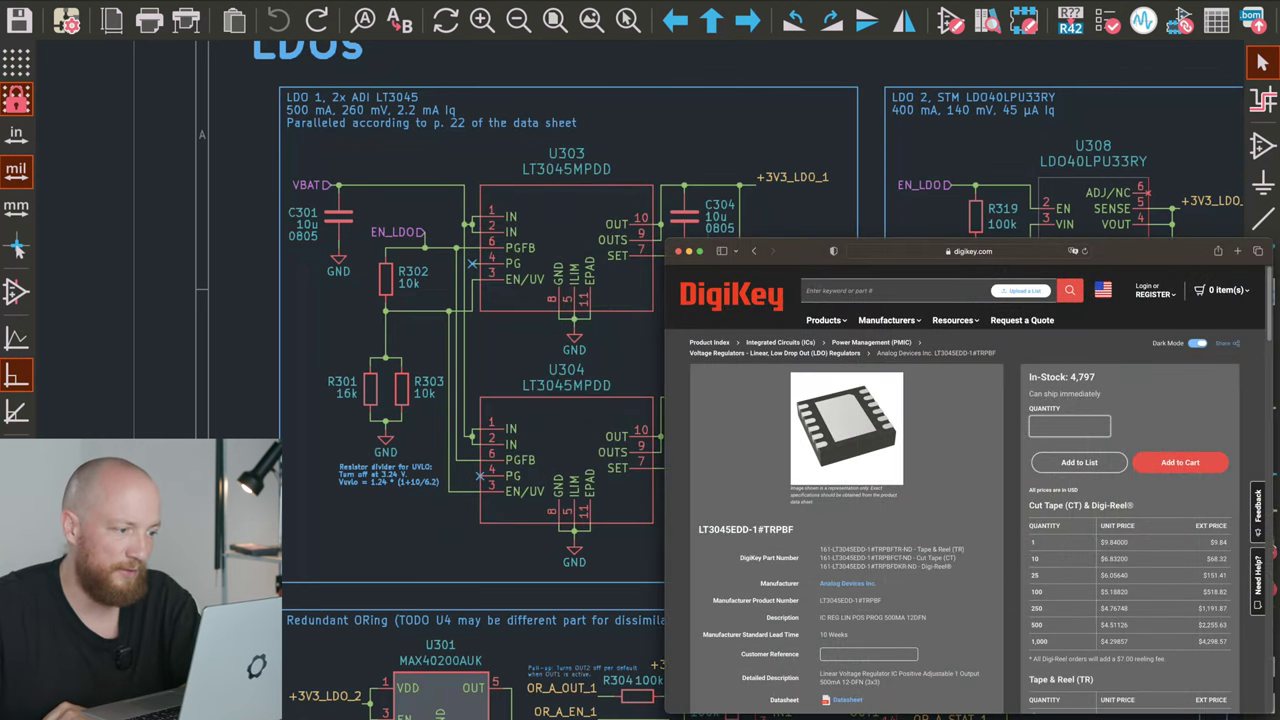
{"action": "left_click", "coordinate": [565, 460]}
{"action": "left_click", "coordinate": [567, 250]}
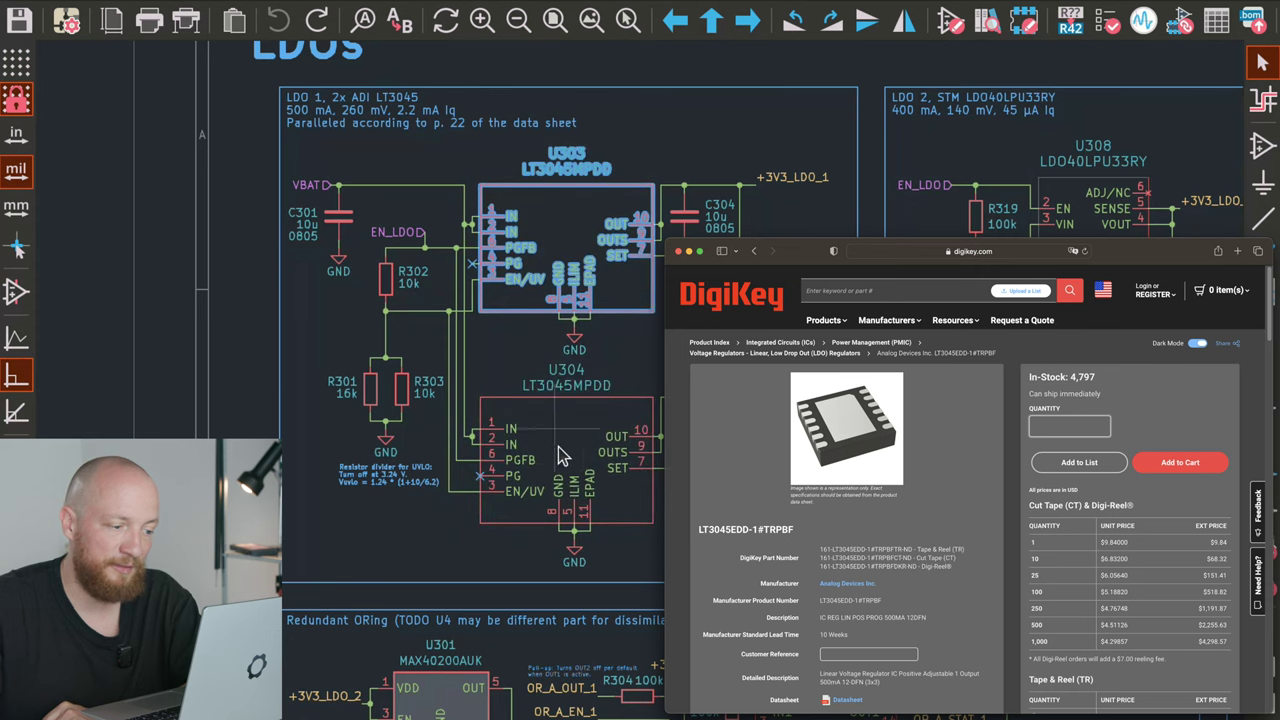
{"action": "left_click", "coordinate": [585, 490]}
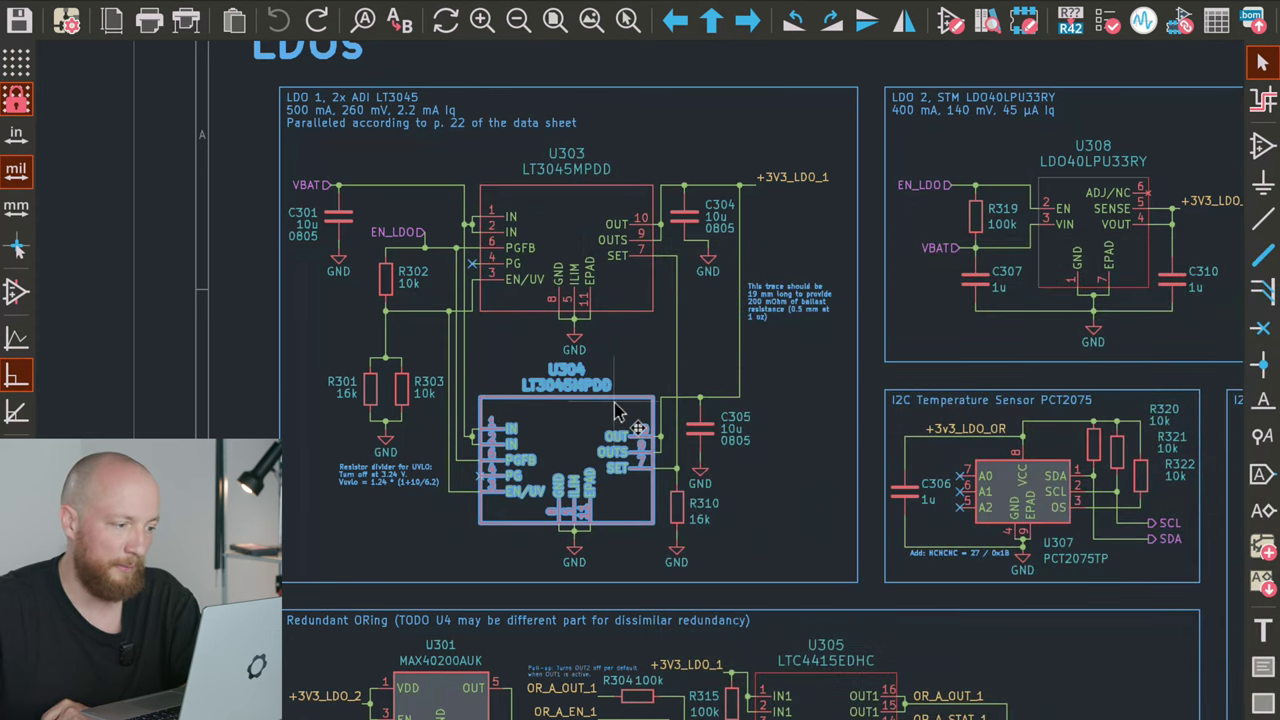
{"action": "left_click", "coordinate": [538, 212]}
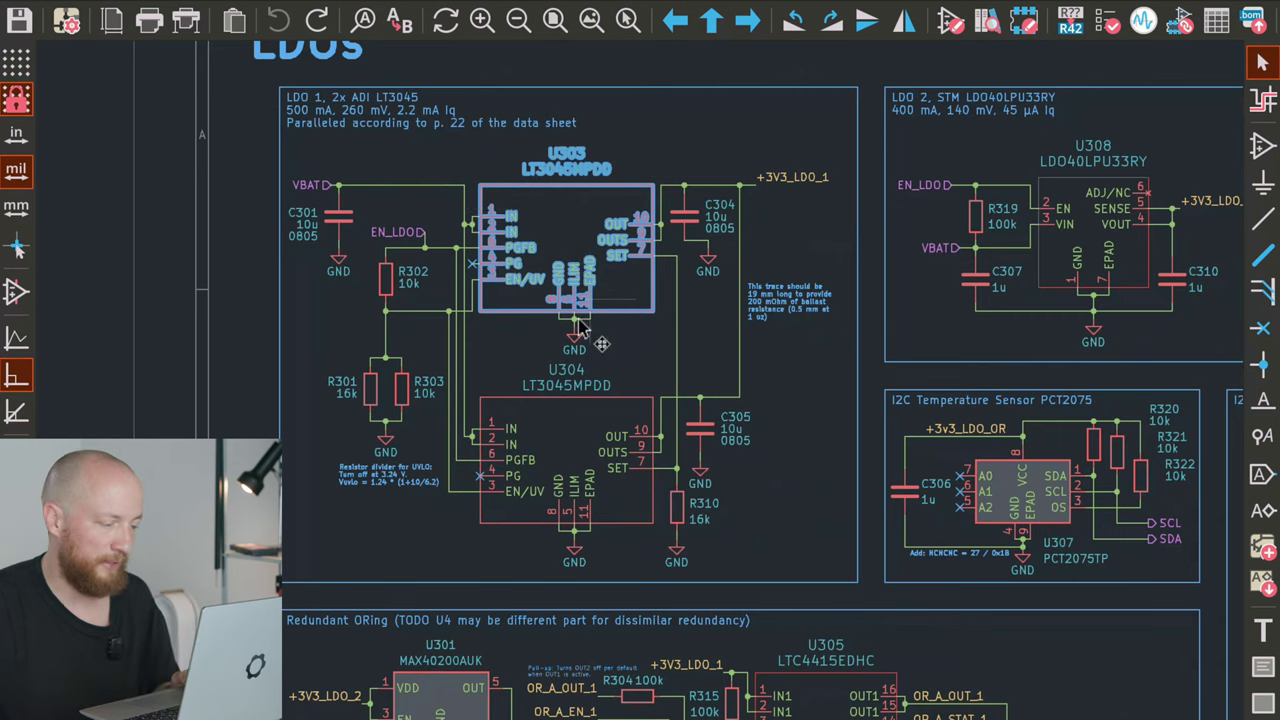
{"action": "key", "text": "Escape"}
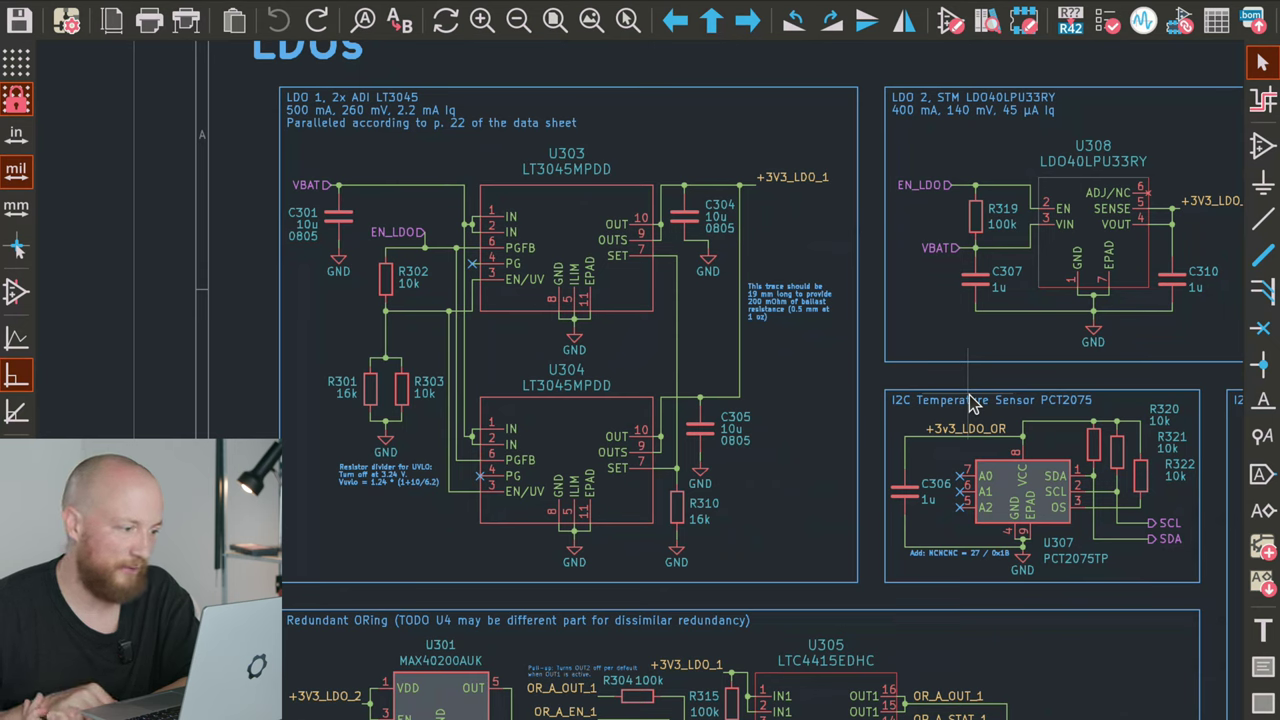
Examine the LDO 1 trace-length note, then the LDO40LPU33RY circuit of LDO 2 with its capacitor C307
{"action": "scroll", "coordinate": [674, 383], "scroll_direction": "up", "scroll_amount": 1}
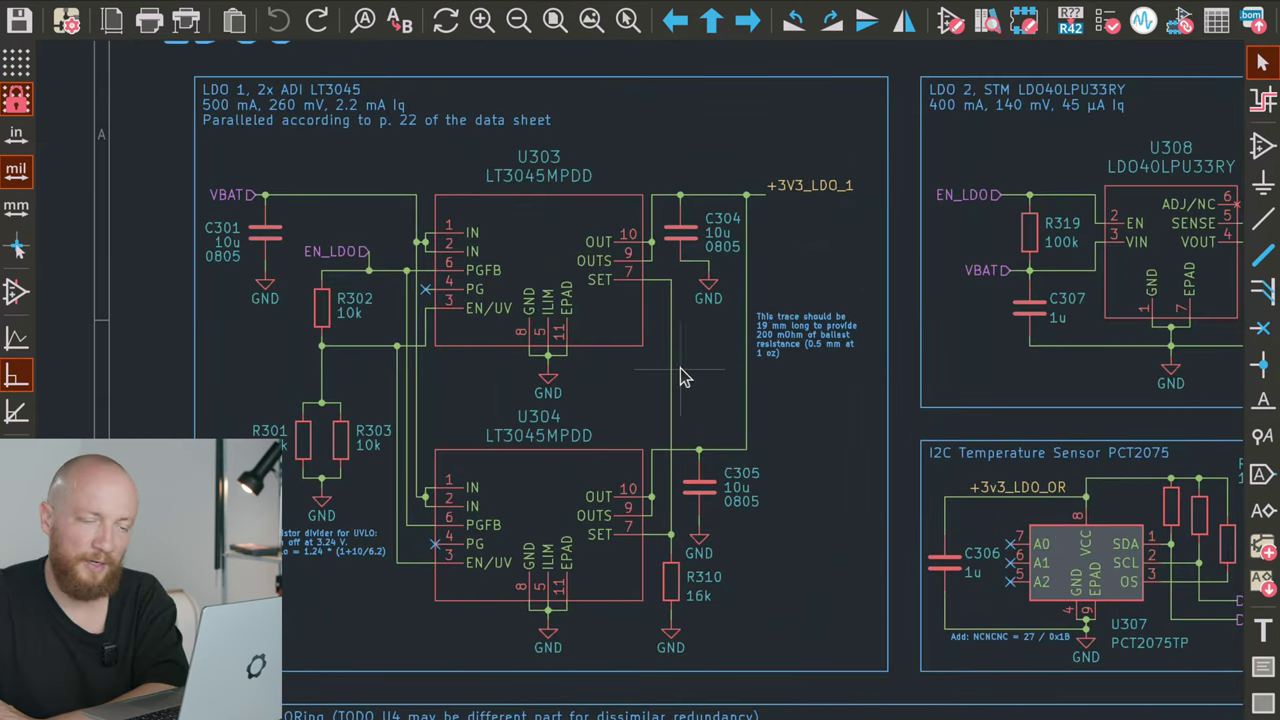
{"action": "scroll", "coordinate": [700, 315], "scroll_direction": "right", "scroll_amount": 4}
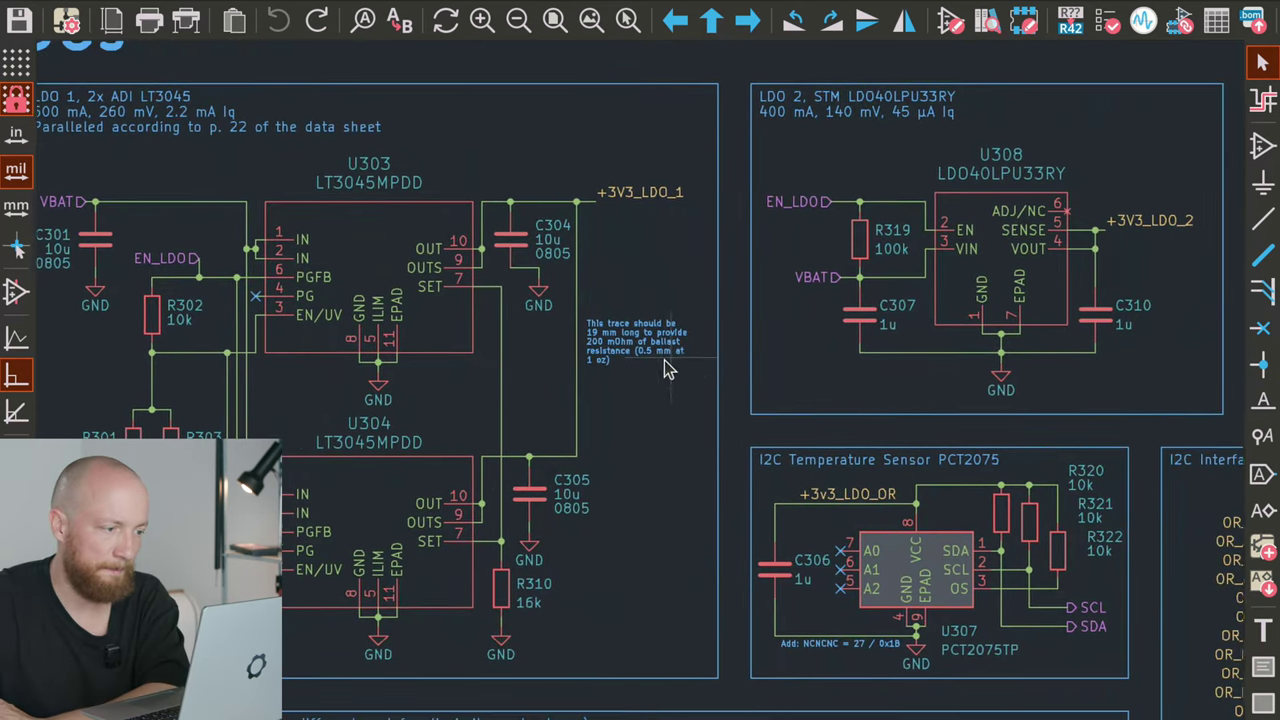
{"action": "scroll", "coordinate": [640, 380], "scroll_direction": "right", "scroll_amount": 2}
{"action": "scroll", "coordinate": [1070, 190], "scroll_direction": "right", "scroll_amount": 1}
{"action": "middle_click_drag", "start_coordinate": [1080, 194], "coordinate": [600, 275]}
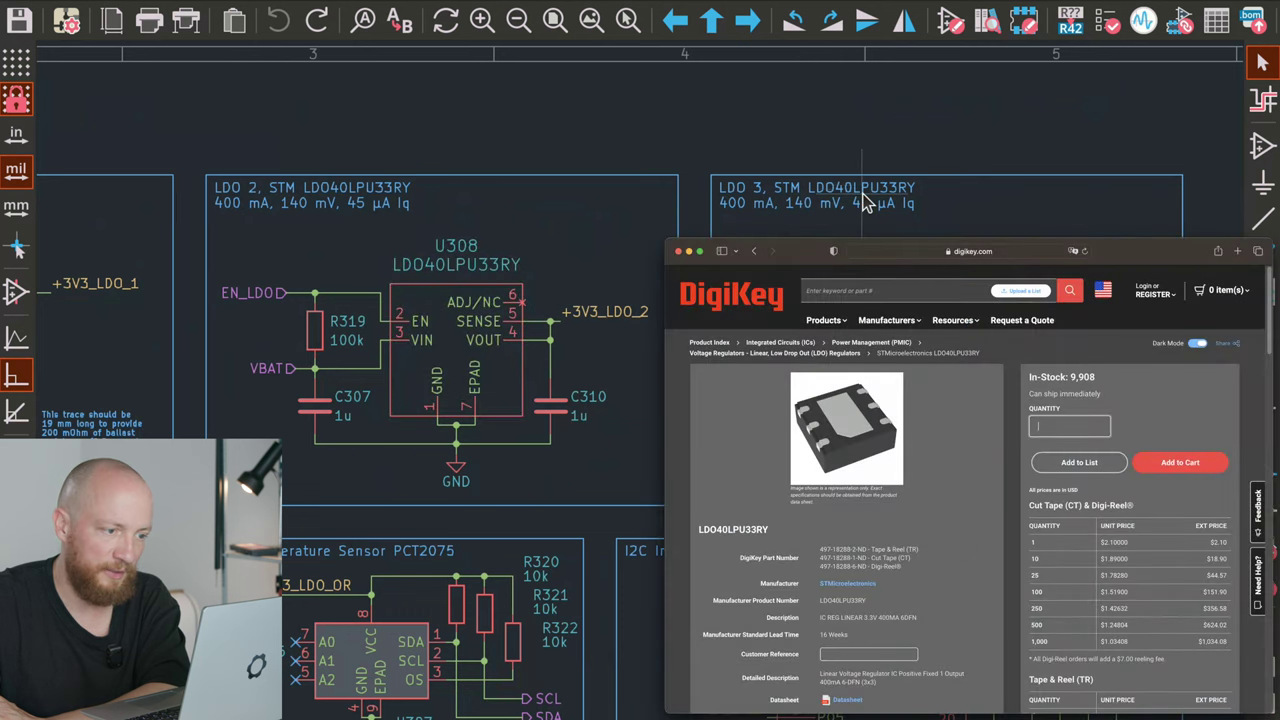
{"action": "scroll", "coordinate": [515, 385], "scroll_direction": "down", "scroll_amount": 2}
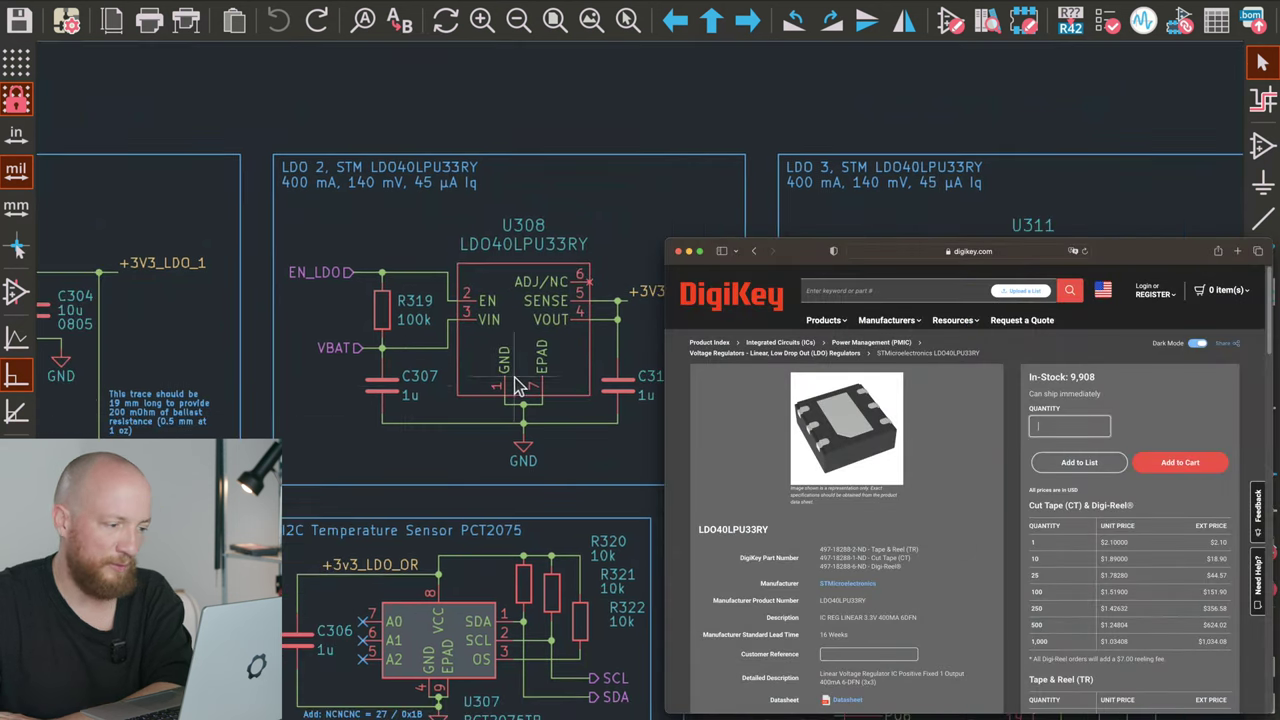
{"action": "left_click", "coordinate": [390, 397]}
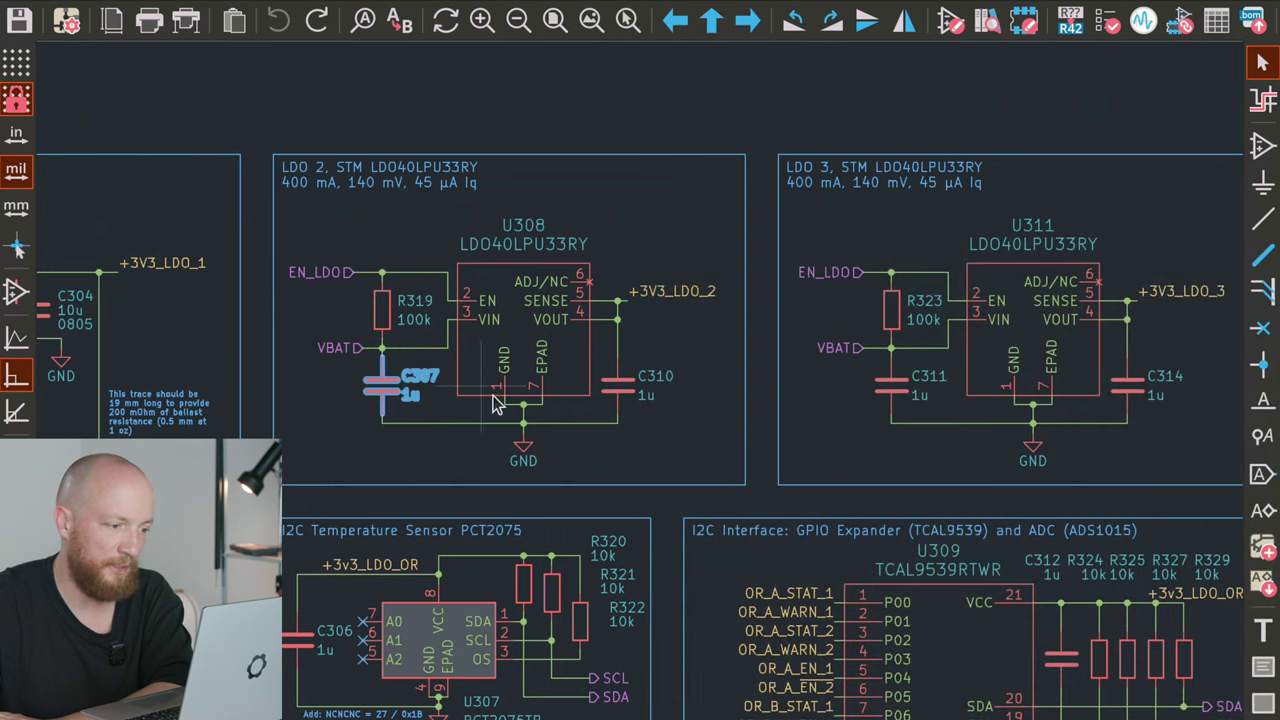
{"action": "scroll", "coordinate": [590, 380], "scroll_direction": "right", "scroll_amount": 1}
{"action": "scroll", "coordinate": [600, 340], "scroll_direction": "left", "scroll_amount": 1}
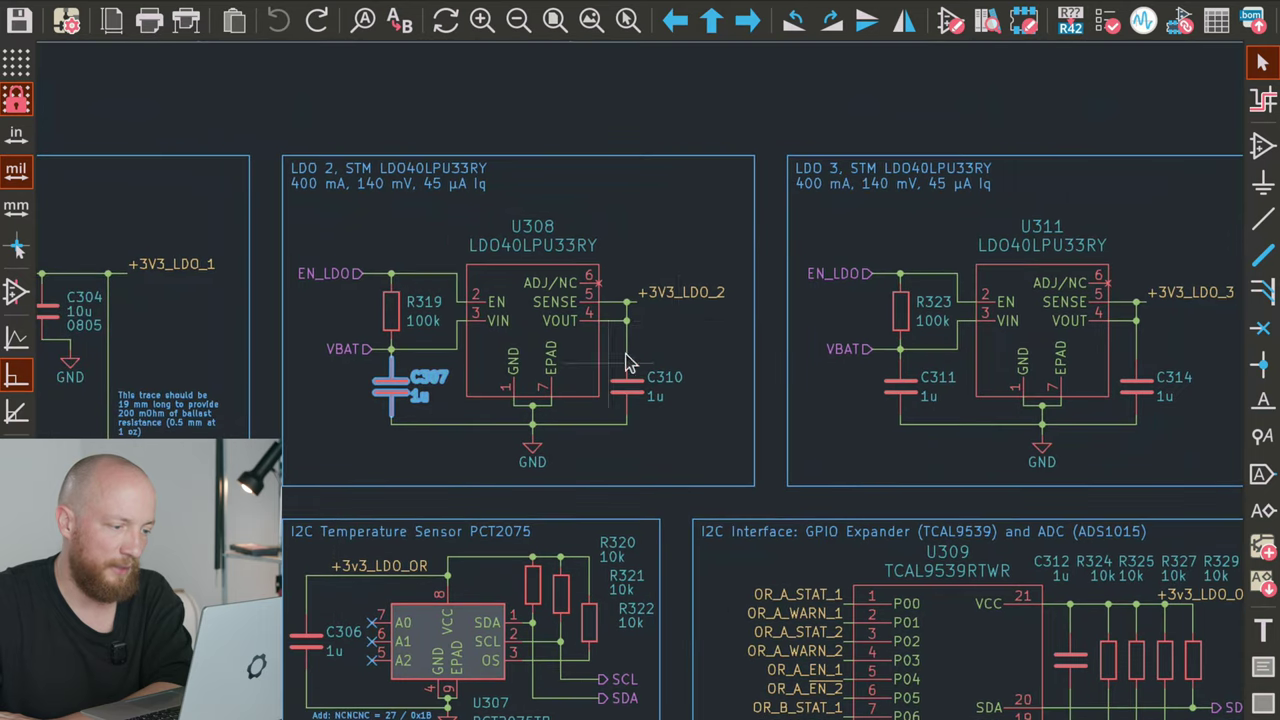
Inspect the output labels +3V3_LDO_2, +3V3_LDO_3 and +3V3_LDO_1 of the three LDO blocks
{"action": "left_click", "coordinate": [712, 296]}
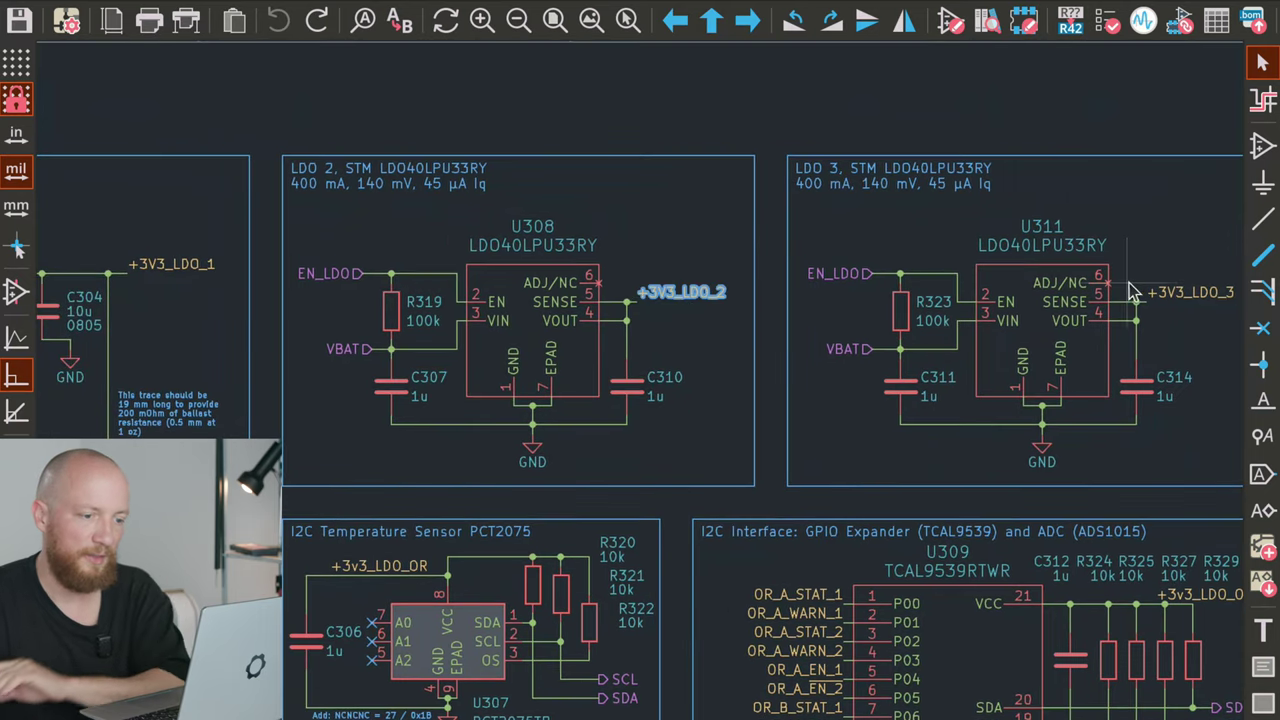
{"action": "left_click", "coordinate": [1168, 295], "text": "shift"}
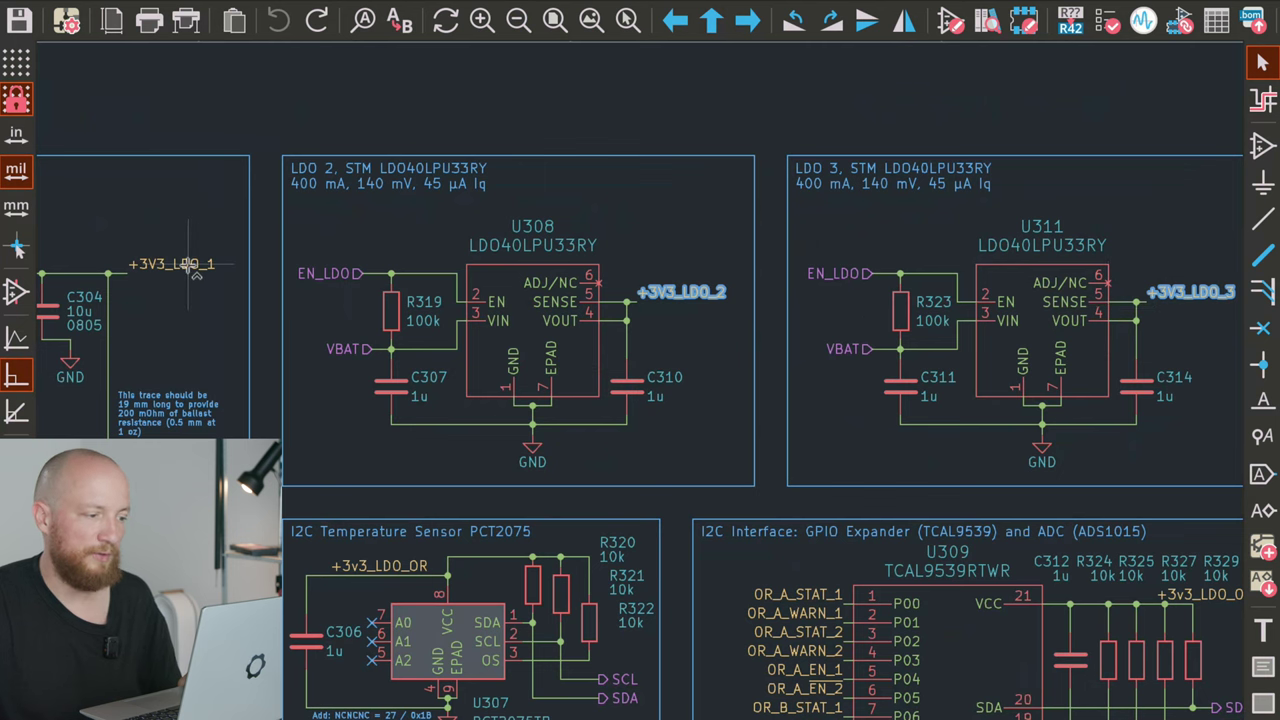
{"action": "scroll", "coordinate": [656, 365], "scroll_direction": "down", "scroll_amount": 2}
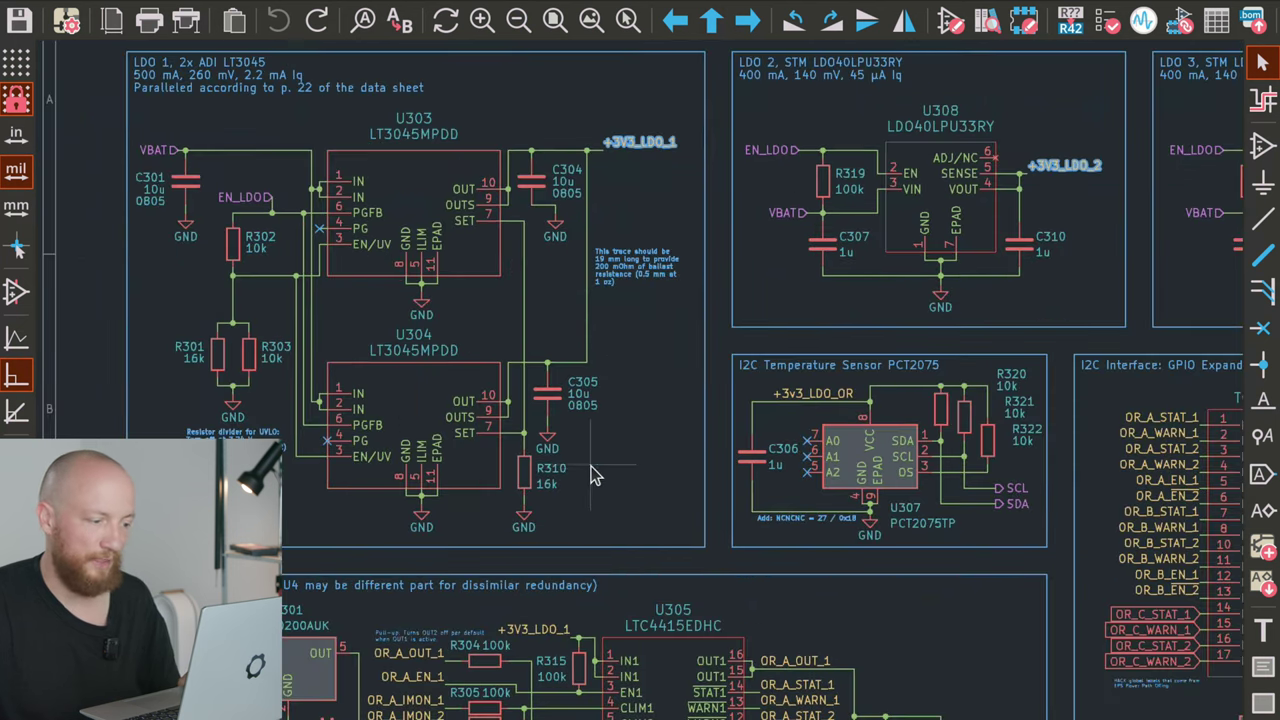
Inspect the two MAX40200AUK parts U301 and U302 in the Redundant ORing block
{"action": "scroll", "coordinate": [537, 490], "scroll_direction": "down", "scroll_amount": 4}
{"action": "scroll", "coordinate": [537, 575], "scroll_direction": "down", "scroll_amount": 5}
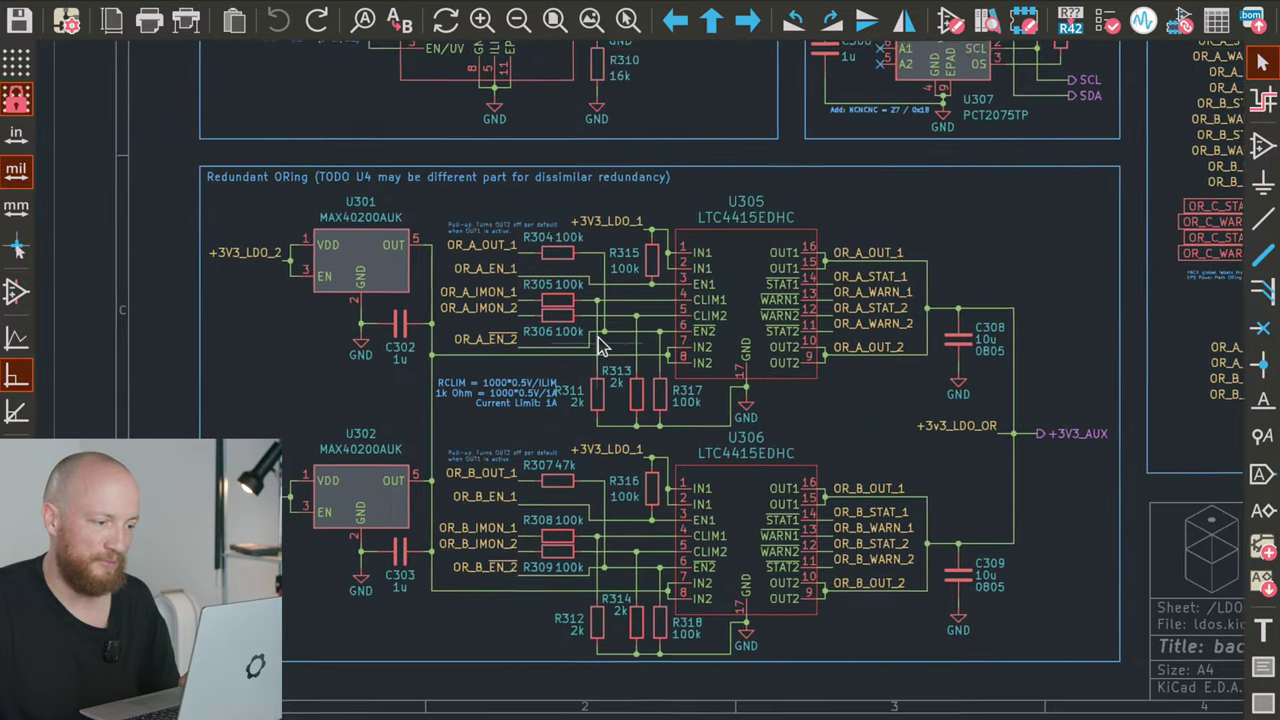
{"action": "scroll", "coordinate": [608, 418], "scroll_direction": "down", "scroll_amount": 1}
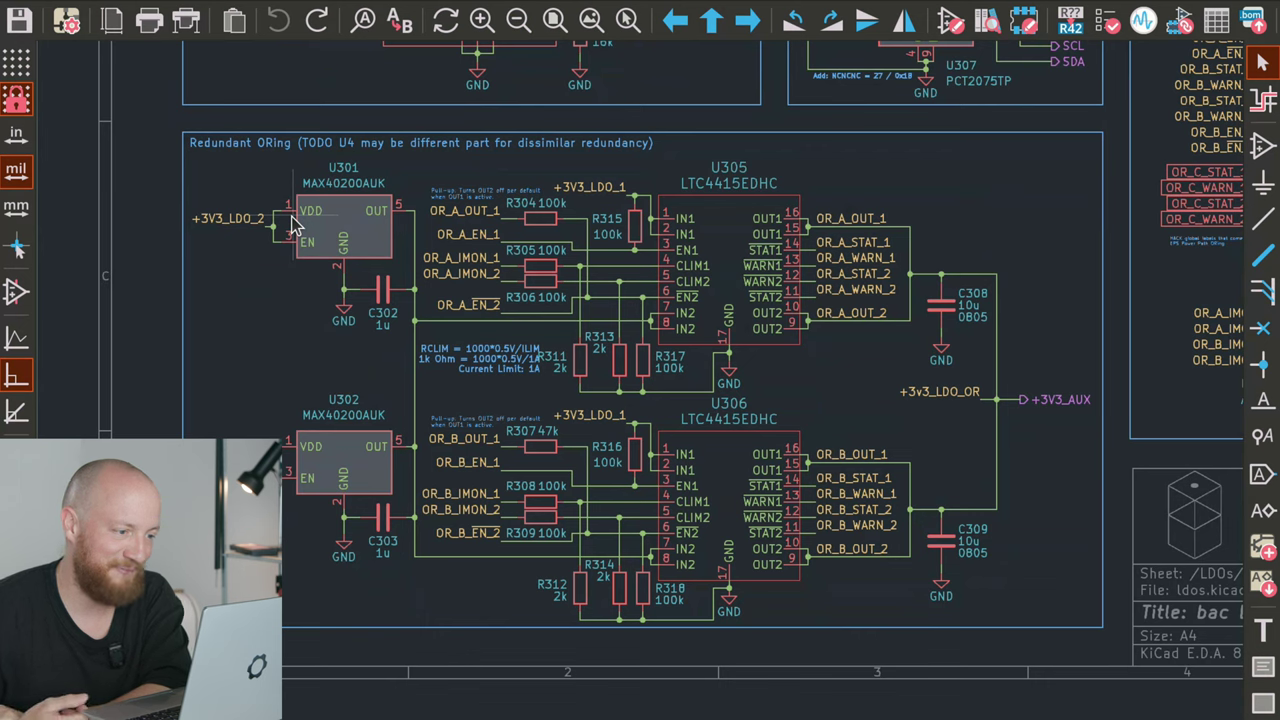
{"action": "scroll", "coordinate": [415, 305], "scroll_direction": "up", "scroll_amount": 1}
{"action": "middle_click_drag", "start_coordinate": [686, 393], "coordinate": [388, 285]}
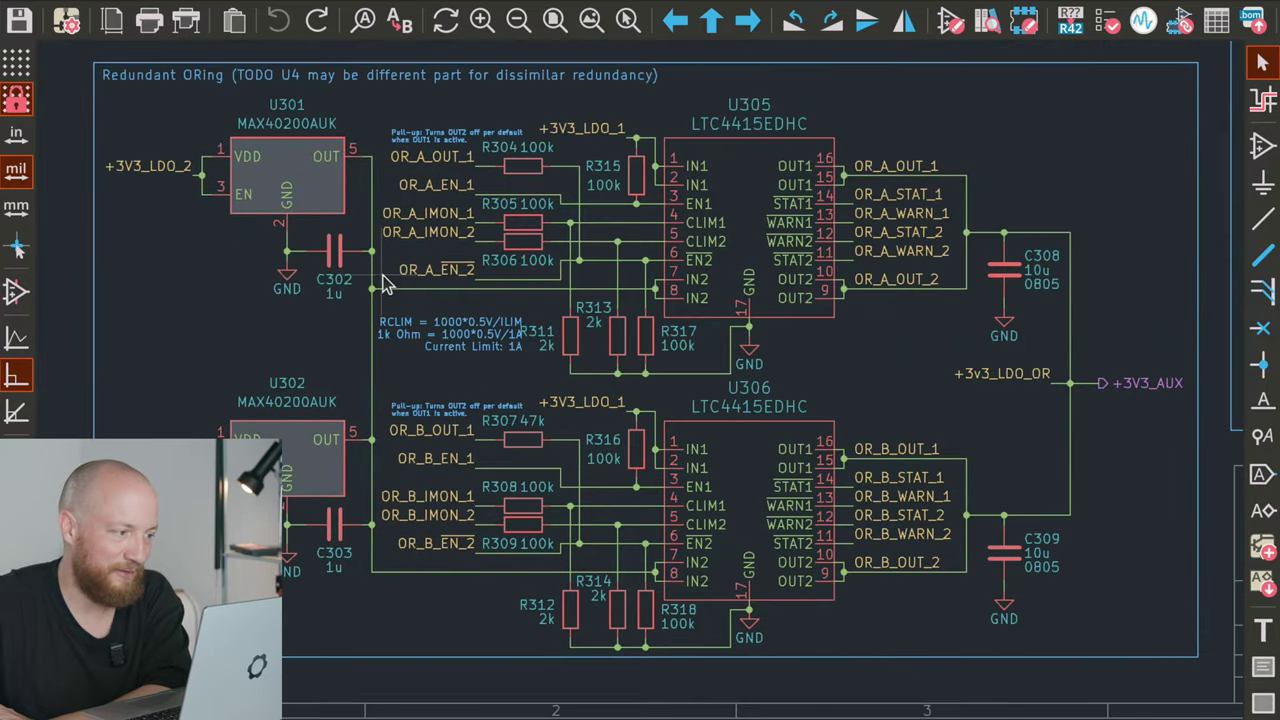
{"action": "left_click", "coordinate": [295, 170]}
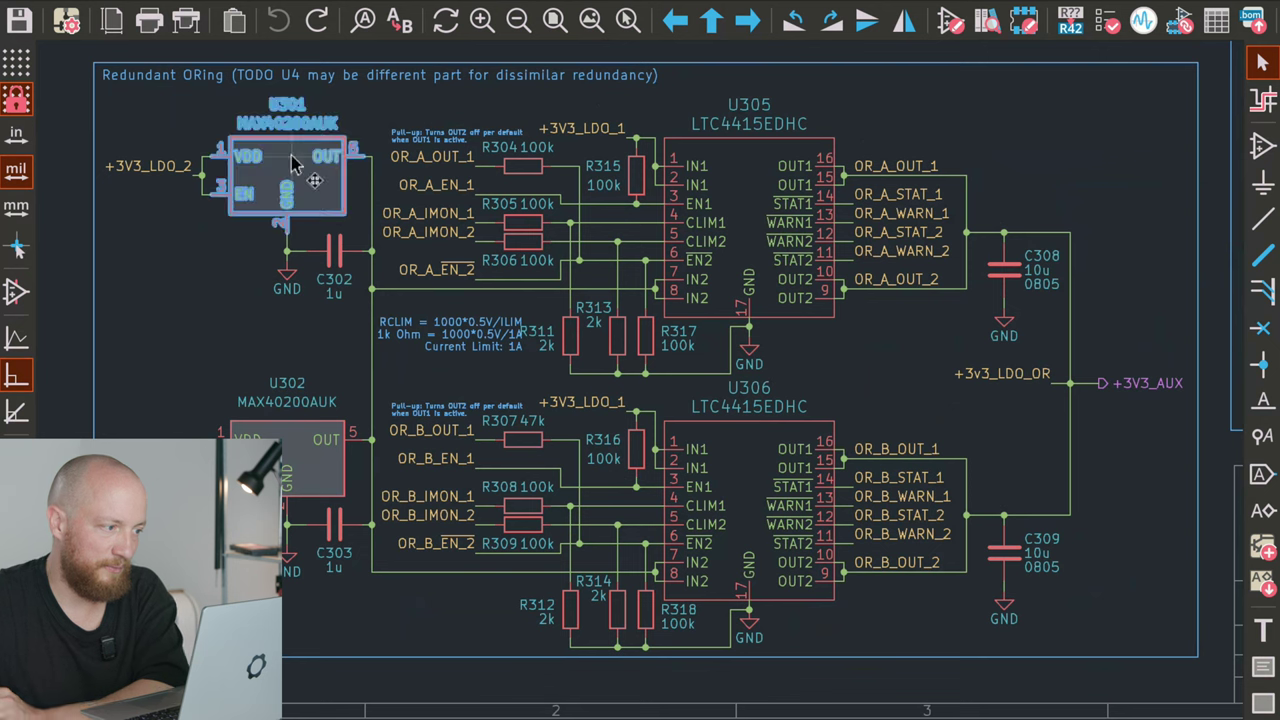
{"action": "left_click", "coordinate": [310, 455], "text": "shift"}
{"action": "key", "text": "Escape"}
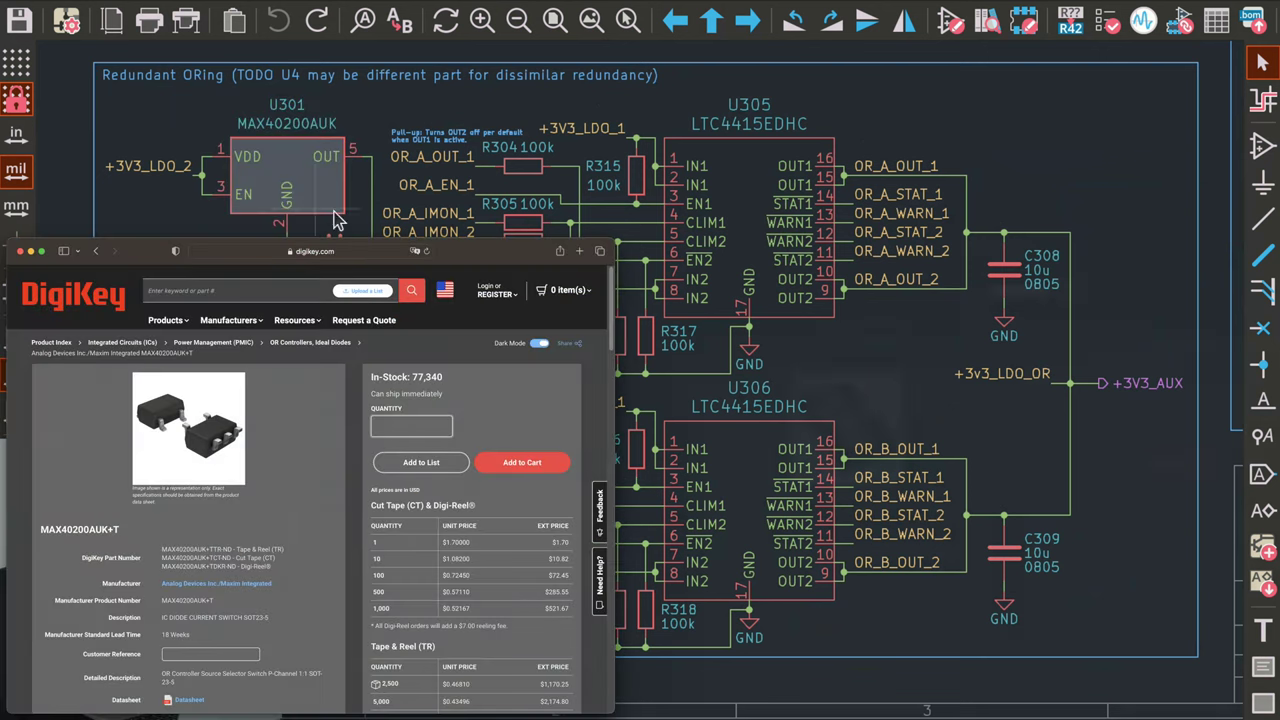
Inspect the LTC4415EDHC controllers U305 and U306 in the Redundant ORing block
{"action": "left_click", "coordinate": [736, 197]}
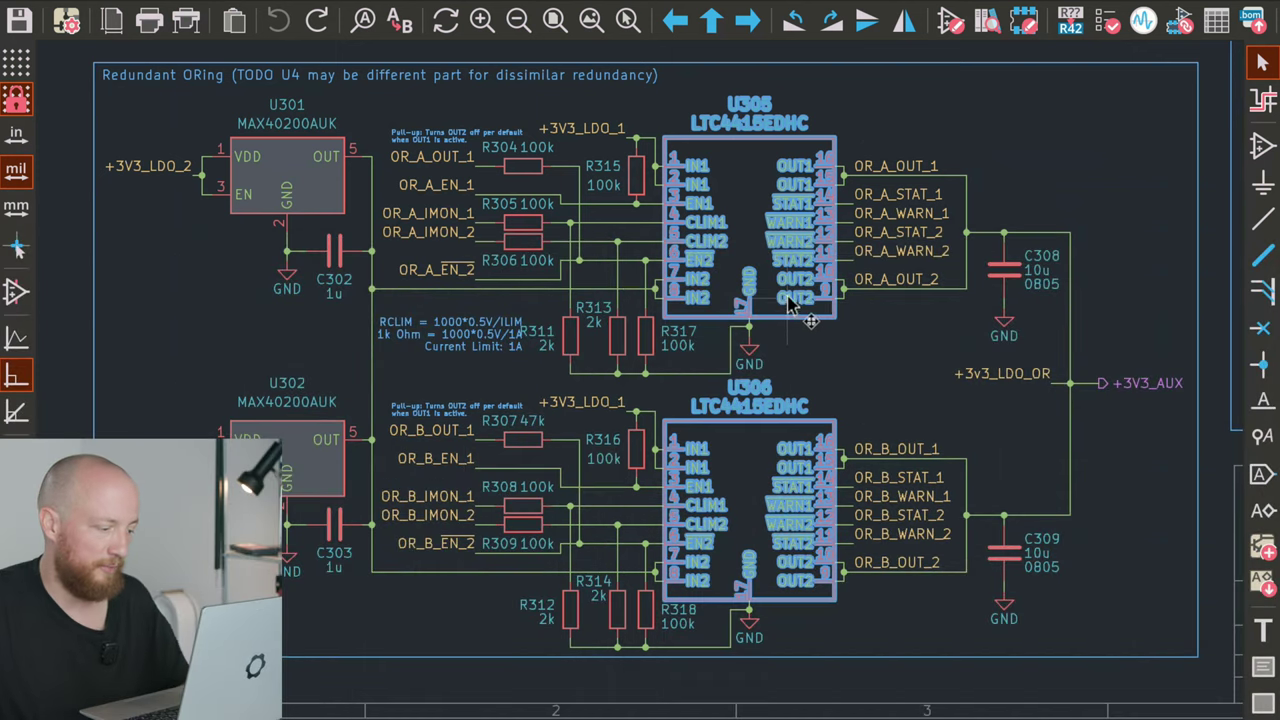
{"action": "key", "text": "Escape"}
{"action": "scroll", "coordinate": [792, 305], "scroll_direction": "down", "scroll_amount": 2}
{"action": "left_click", "coordinate": [727, 255]}
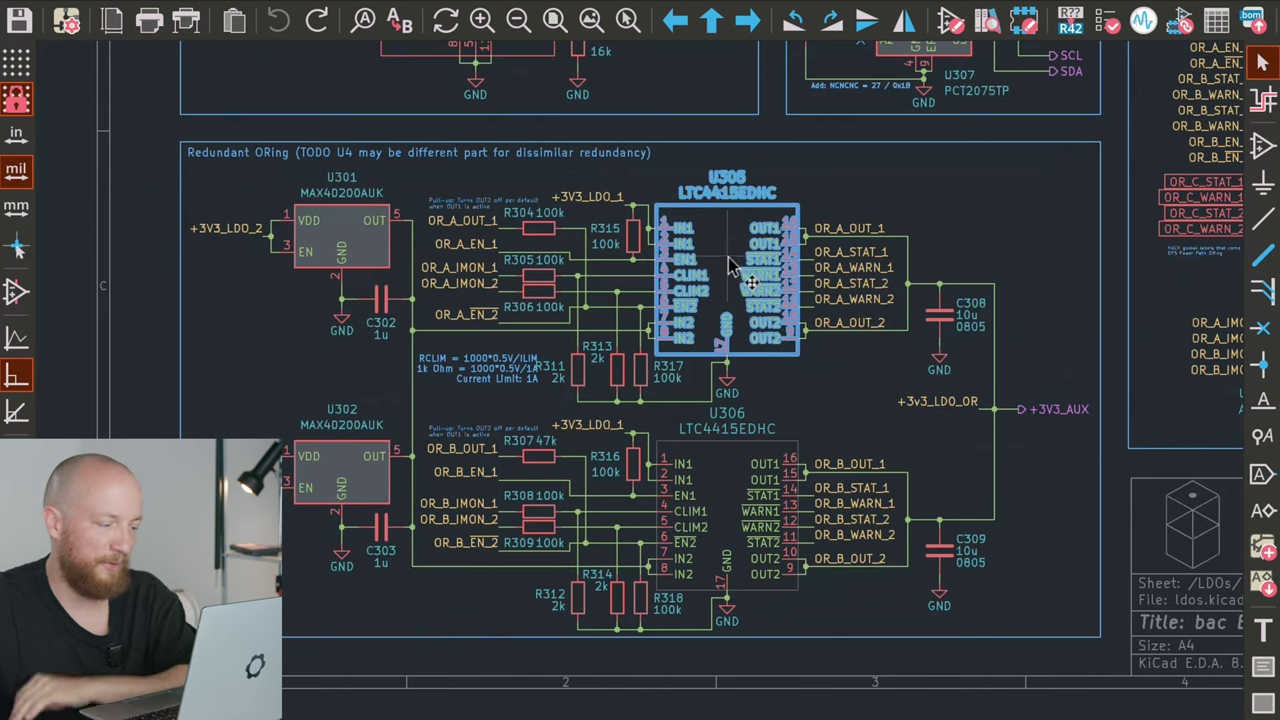
{"action": "key", "text": "Escape"}
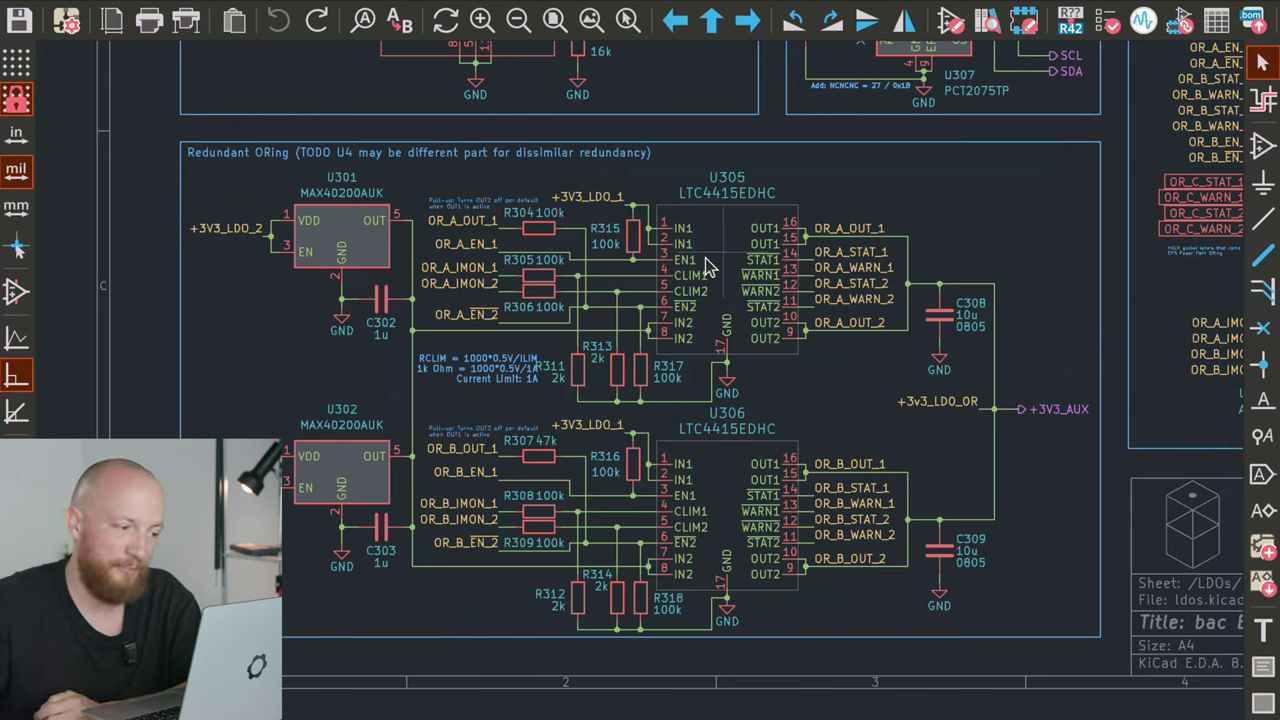
Inspect the OR_A_IMON_1, OR_A_STAT_1 and OR_A_WARN_1 labels around controller U305
{"action": "left_click", "coordinate": [436, 269]}
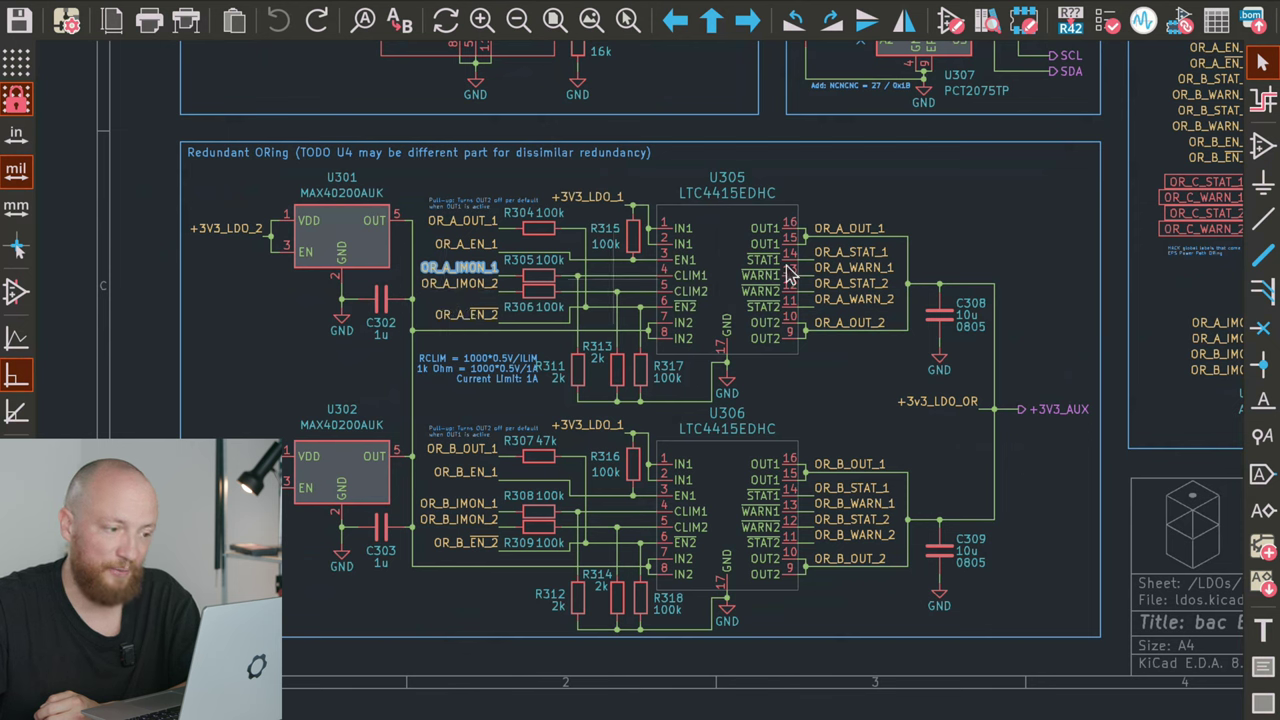
{"action": "left_click", "coordinate": [864, 253]}
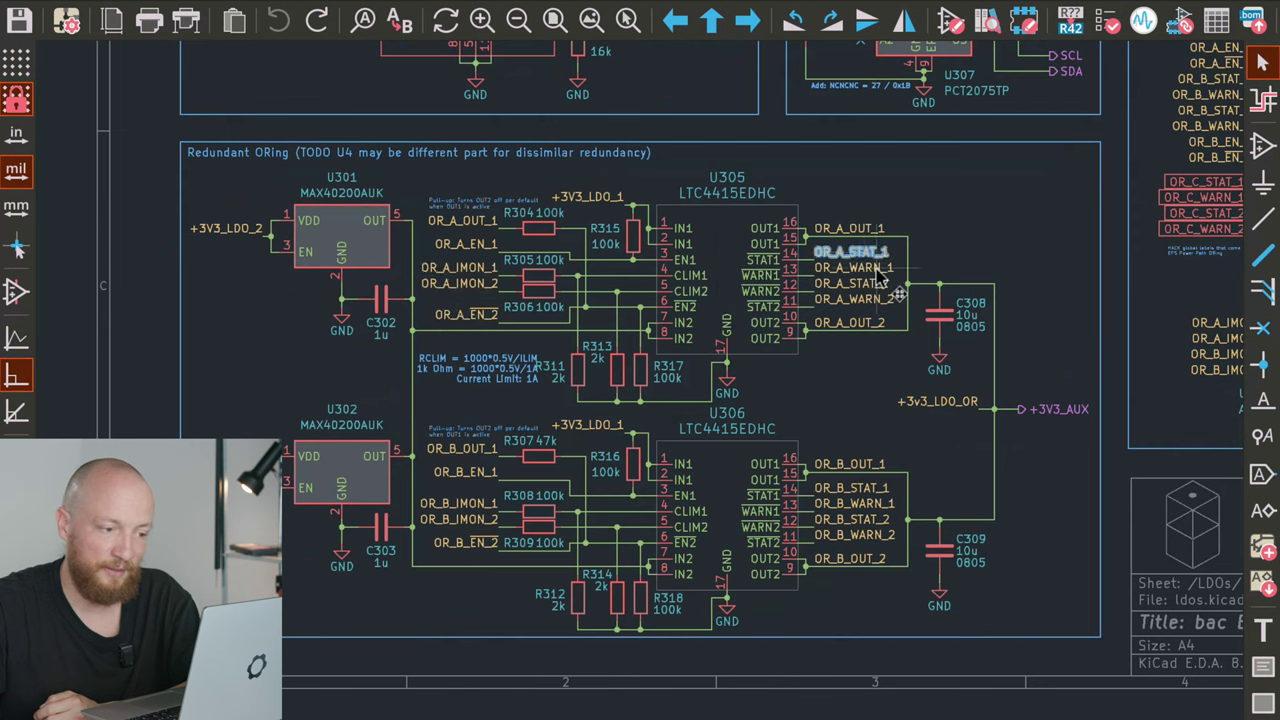
{"action": "left_click", "coordinate": [858, 268]}
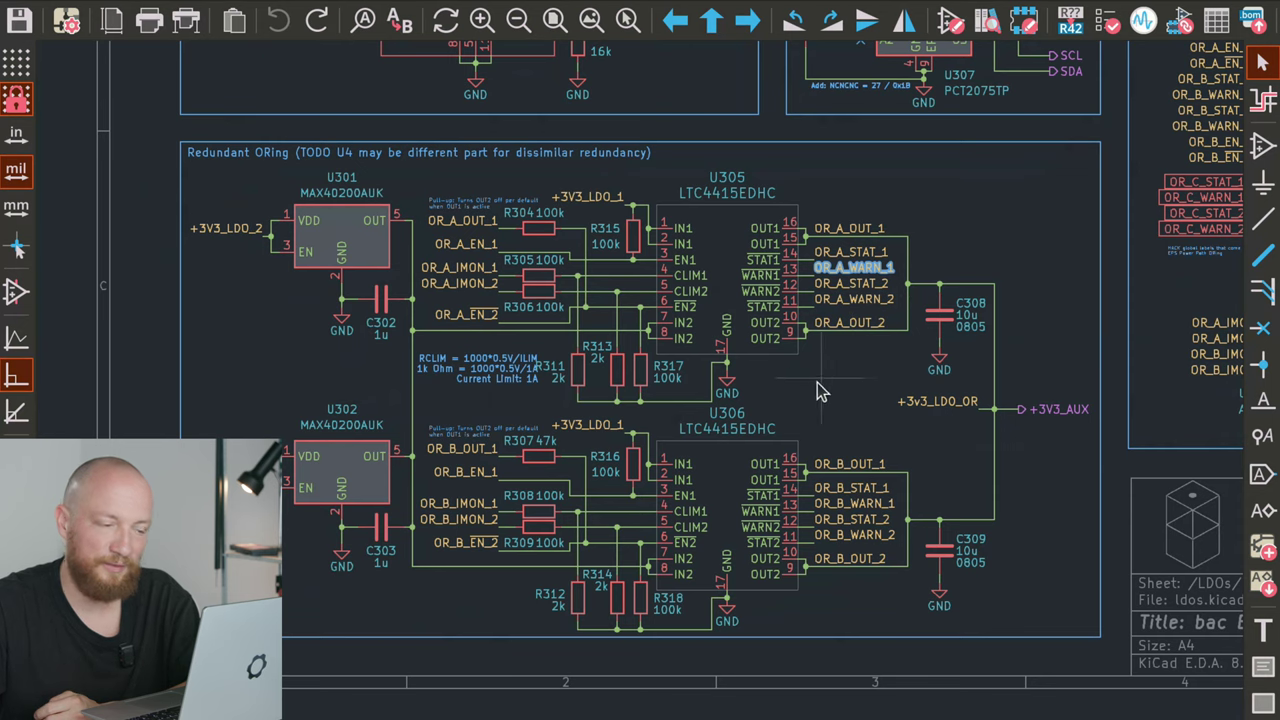
{"action": "mouse_move", "coordinate": [814, 403]}
{"action": "middle_mouse_down"}
{"action": "mouse_move", "coordinate": [838, 366]}
{"action": "mouse_move", "coordinate": [823, 389]}
{"action": "middle_mouse_up"}
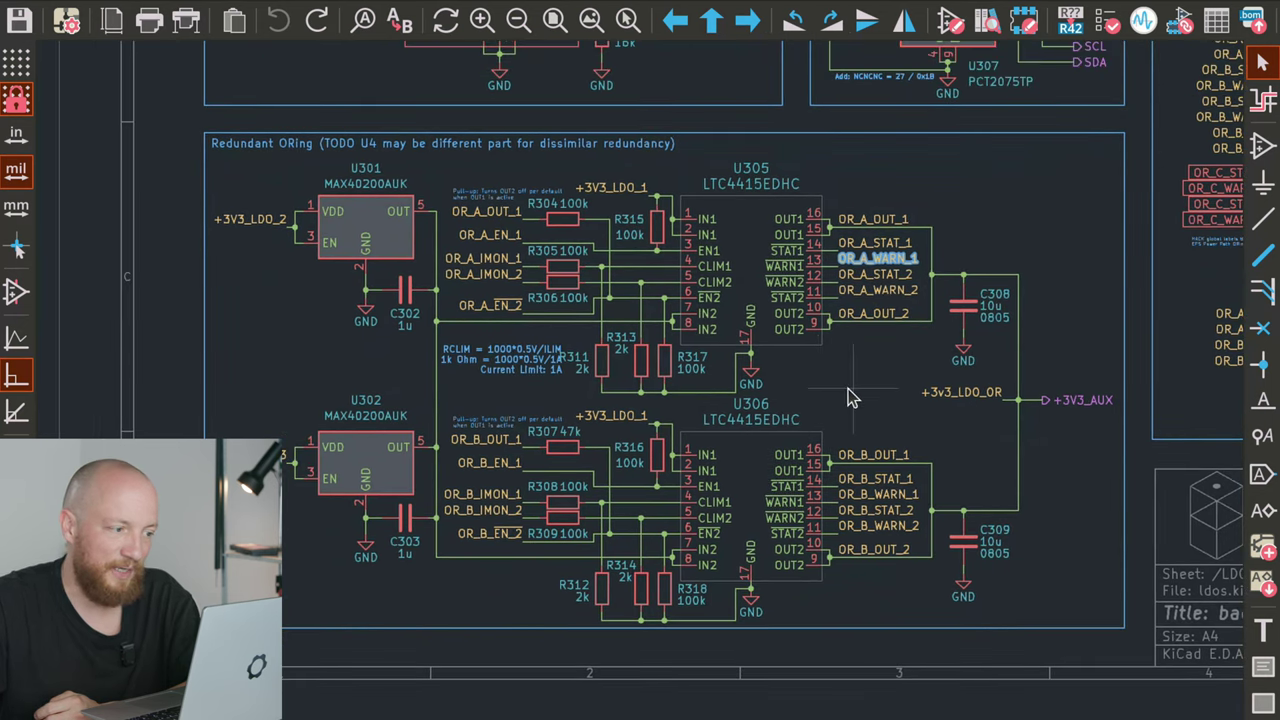
Inspect the two paralleled LT3045MPDD regulators U303 and U304 in the LDO 1 block
{"action": "scroll", "coordinate": [824, 395], "scroll_direction": "down", "scroll_amount": 2}
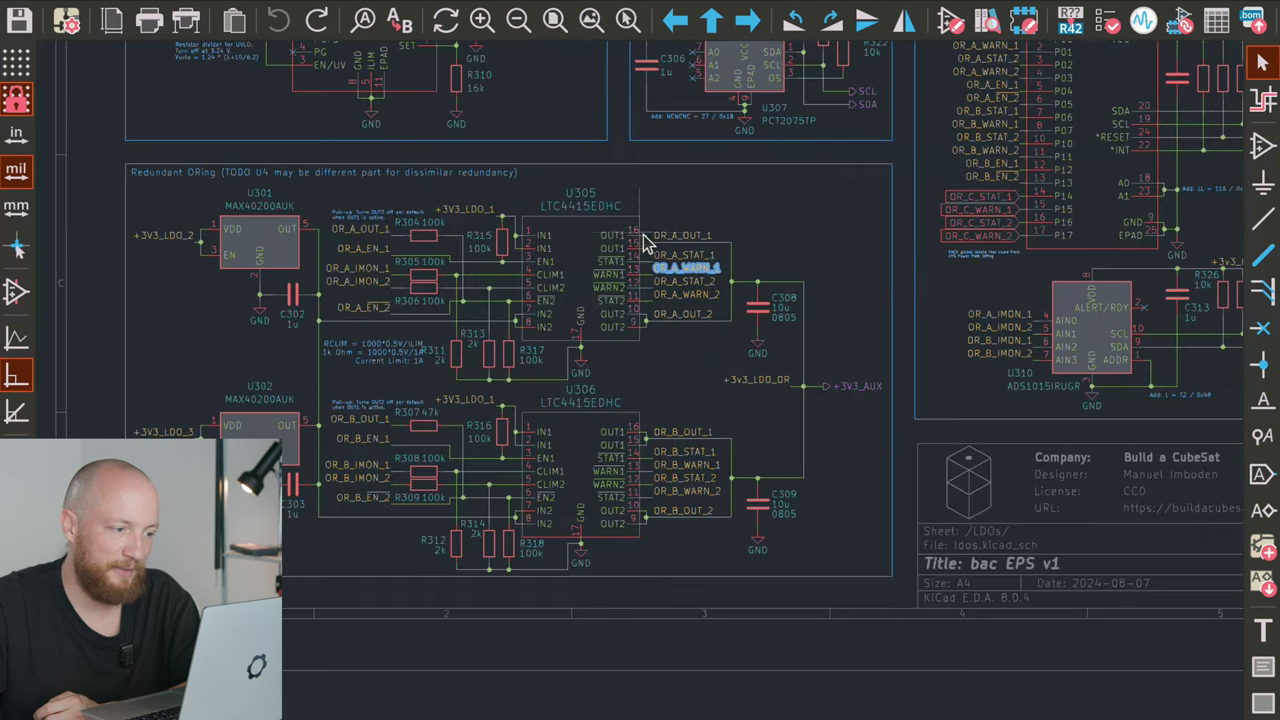
{"action": "scroll", "coordinate": [665, 248], "scroll_direction": "up", "scroll_amount": 1}
{"action": "scroll", "coordinate": [766, 330], "scroll_direction": "down", "scroll_amount": 2}
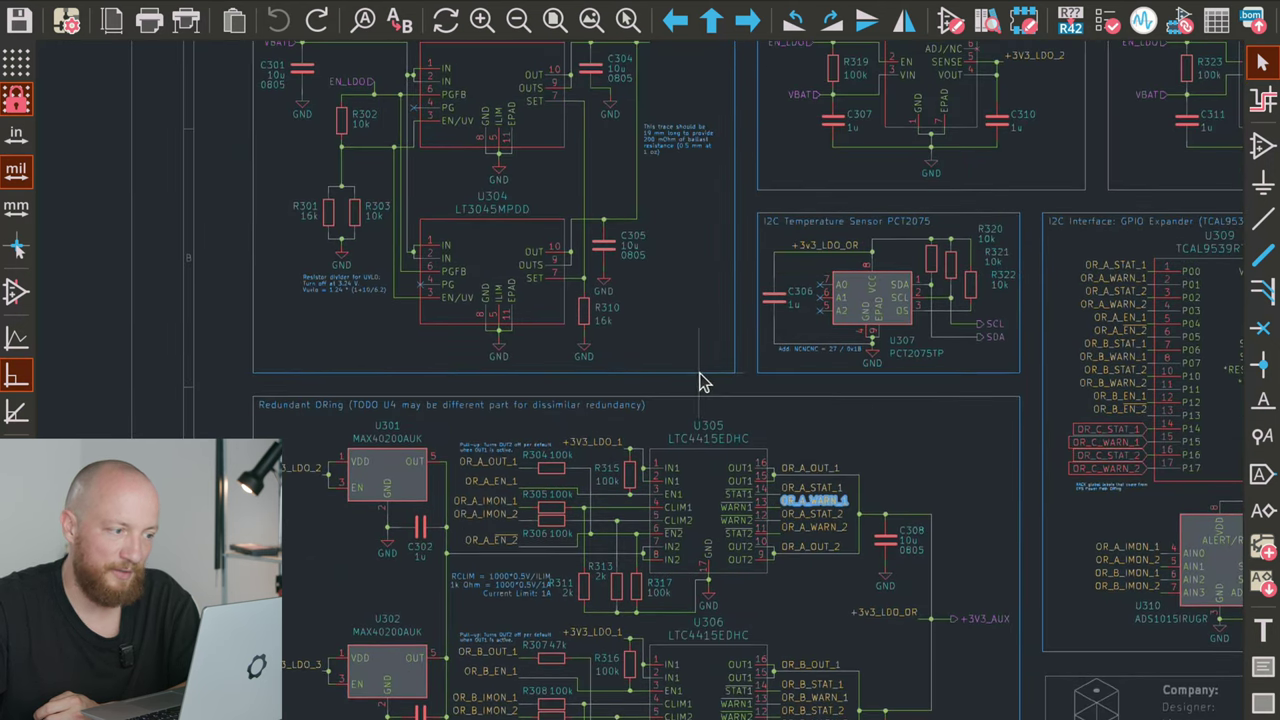
{"action": "scroll", "coordinate": [519, 293], "scroll_direction": "up", "scroll_amount": 1}
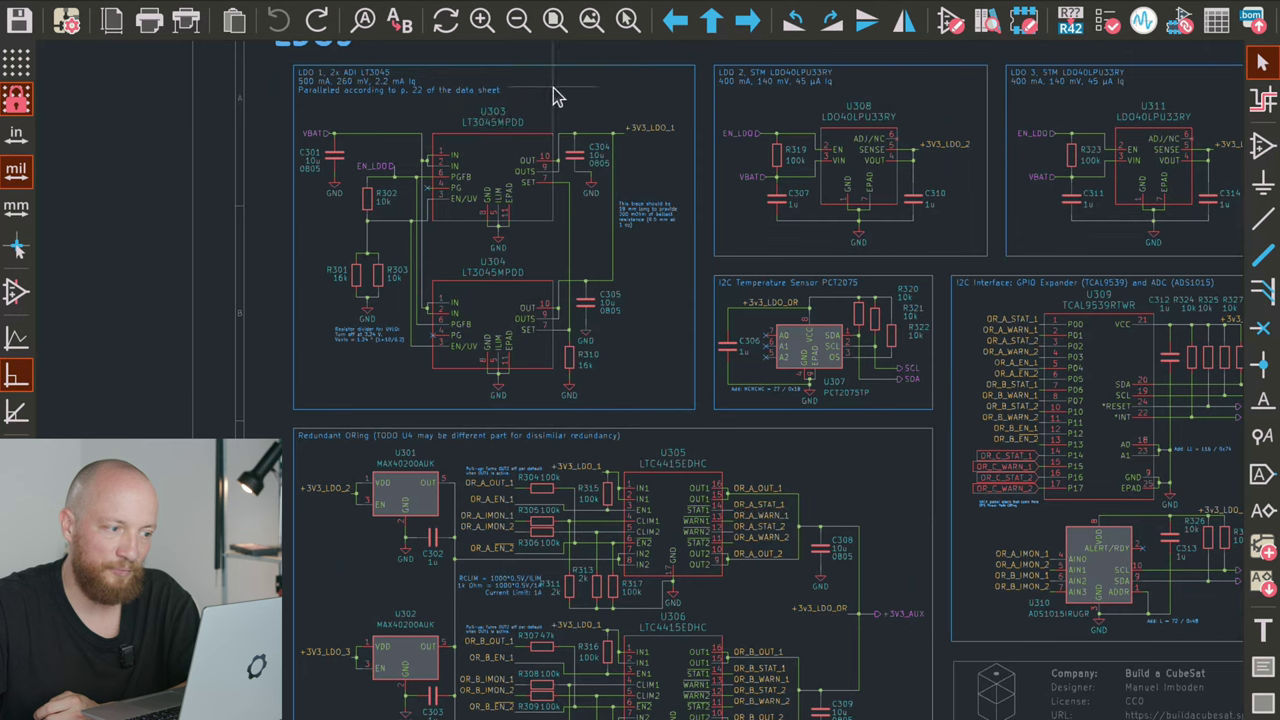
{"action": "left_click", "coordinate": [565, 160]}
{"action": "key", "text": "Escape"}
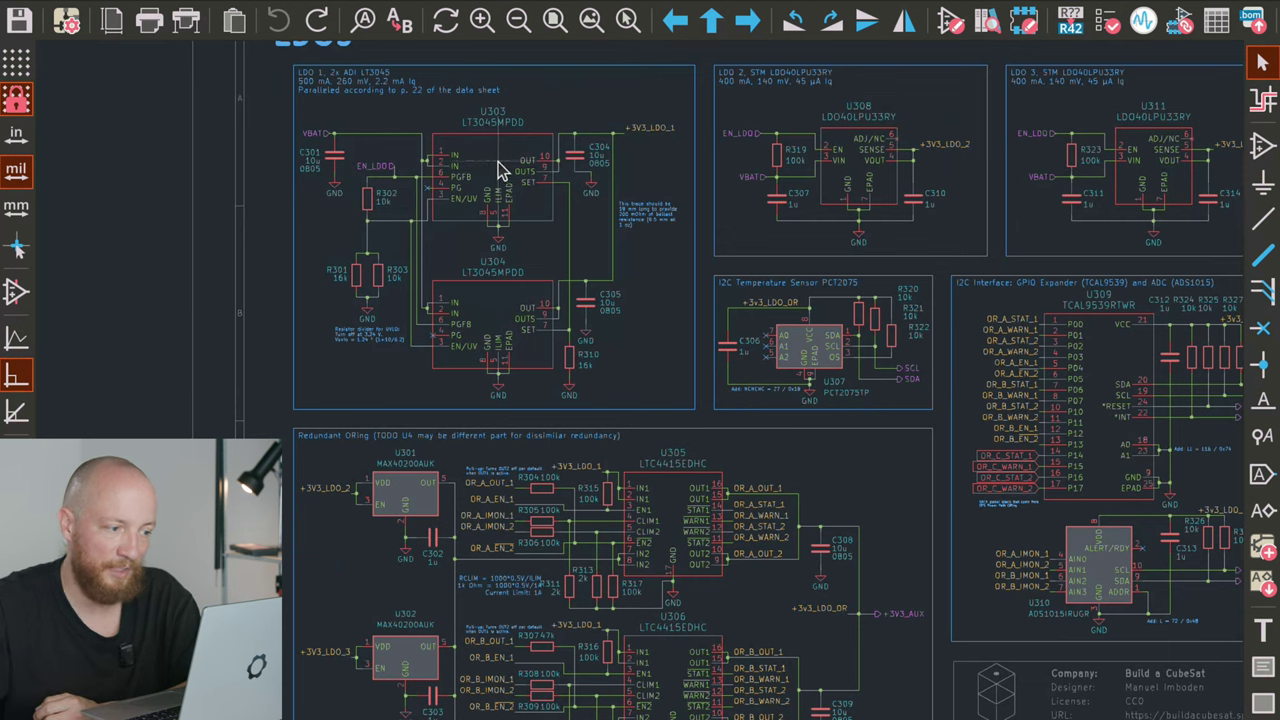
Inspect the +3V3_LDO_1 and +3V3_LDO_2 input labels feeding the Redundant ORing block
{"action": "scroll", "coordinate": [470, 185], "scroll_direction": "down", "scroll_amount": 2}
{"action": "scroll", "coordinate": [470, 185], "scroll_direction": "right", "scroll_amount": 1}
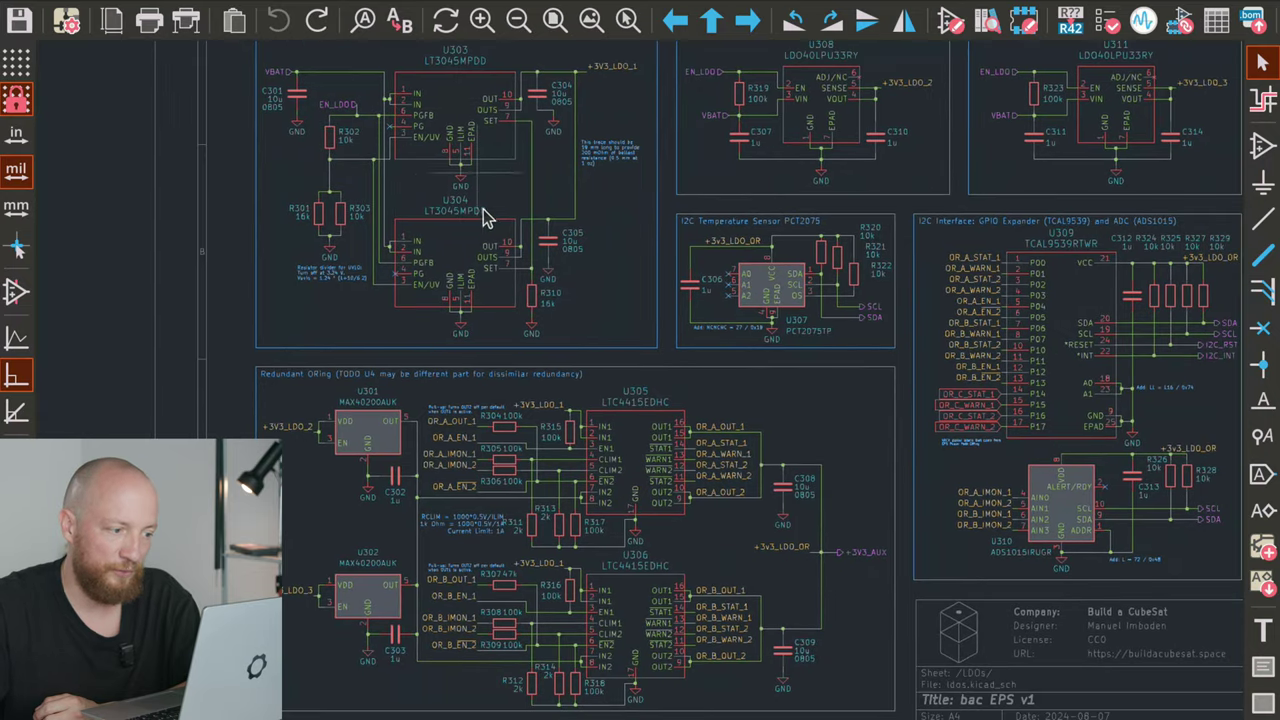
{"action": "scroll", "coordinate": [714, 523], "scroll_direction": "down", "scroll_amount": 5, "text": "ctrl"}
{"action": "scroll", "coordinate": [657, 217], "scroll_direction": "up", "scroll_amount": 3, "text": "ctrl"}
{"action": "scroll", "coordinate": [657, 237], "scroll_direction": "down", "scroll_amount": 1}
{"action": "scroll", "coordinate": [643, 395], "scroll_direction": "up", "scroll_amount": 2, "text": "ctrl"}
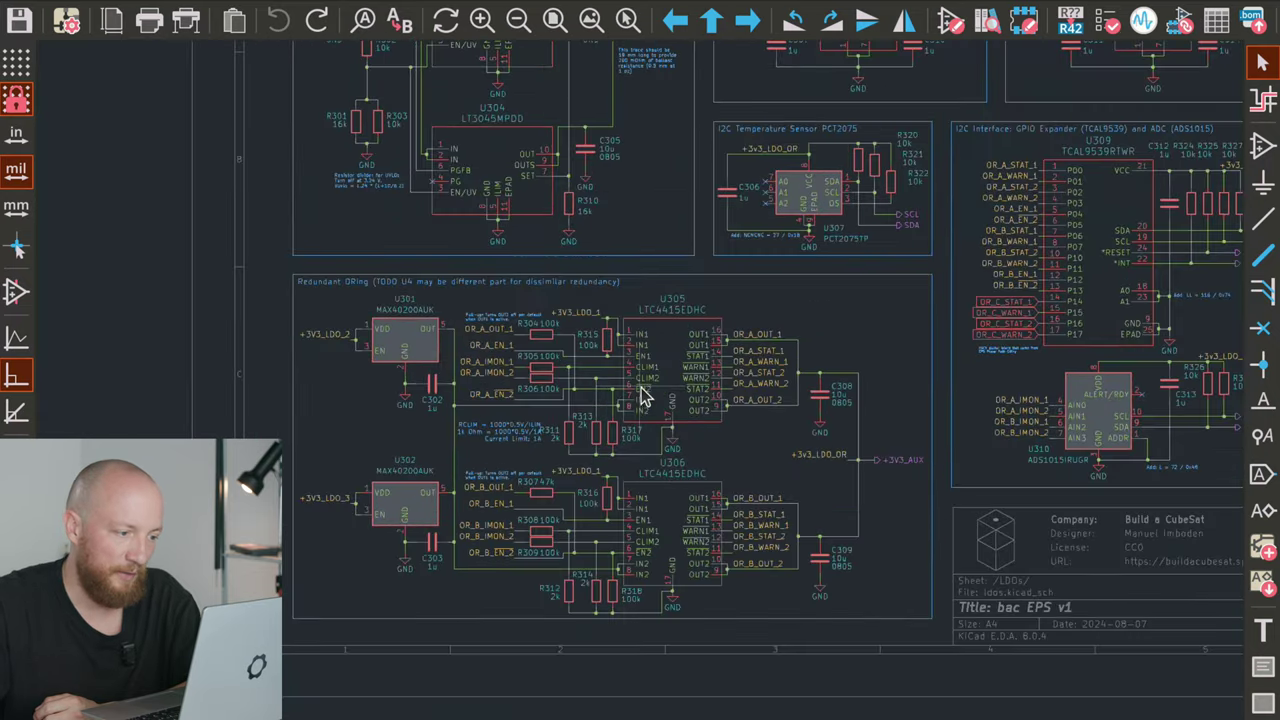
{"action": "scroll", "coordinate": [636, 430], "scroll_direction": "up", "scroll_amount": 2, "text": "ctrl"}
{"action": "left_click", "coordinate": [560, 205]}
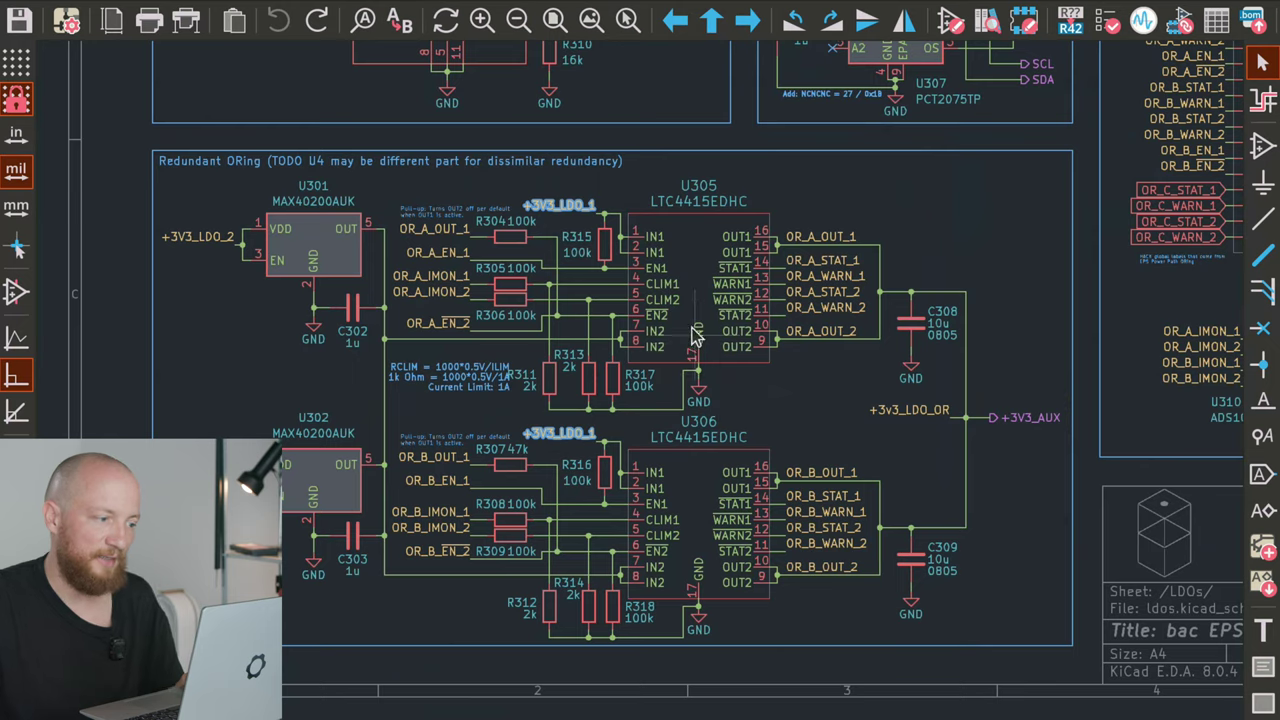
{"action": "scroll", "coordinate": [628, 396], "scroll_direction": "down", "scroll_amount": 1}
{"action": "left_click", "coordinate": [246, 310]}
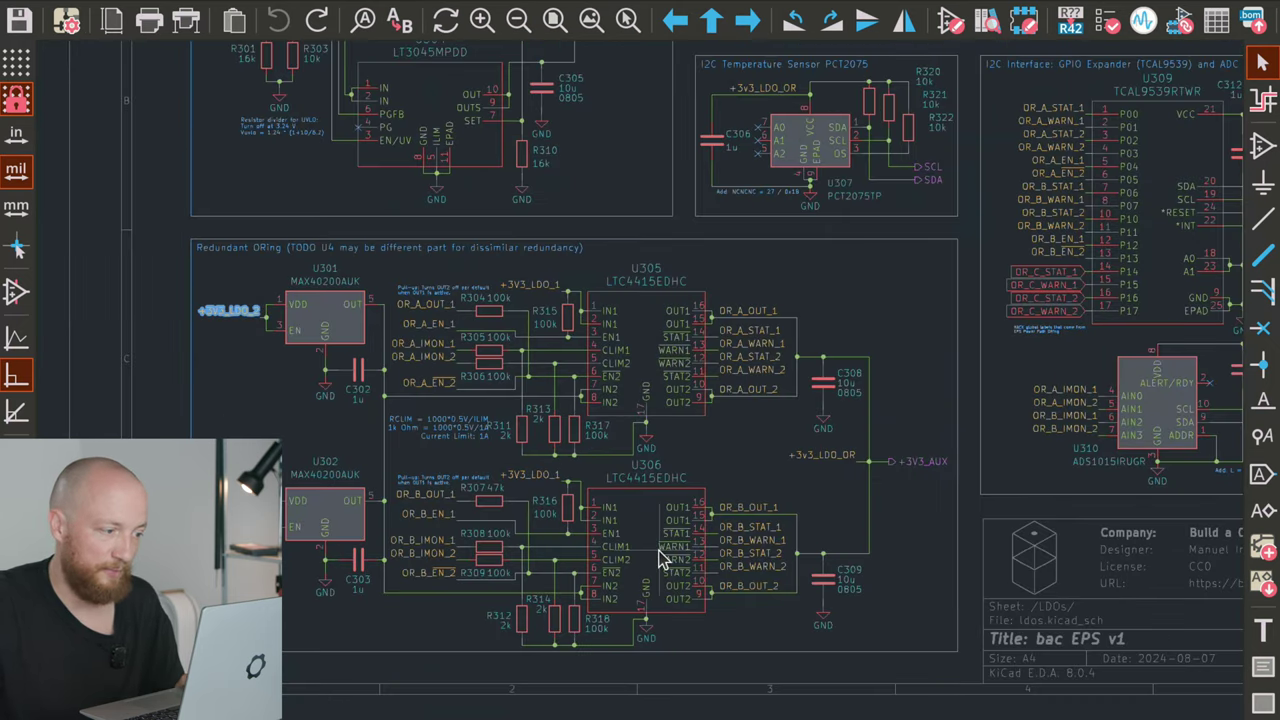
{"action": "key", "text": "Escape"}
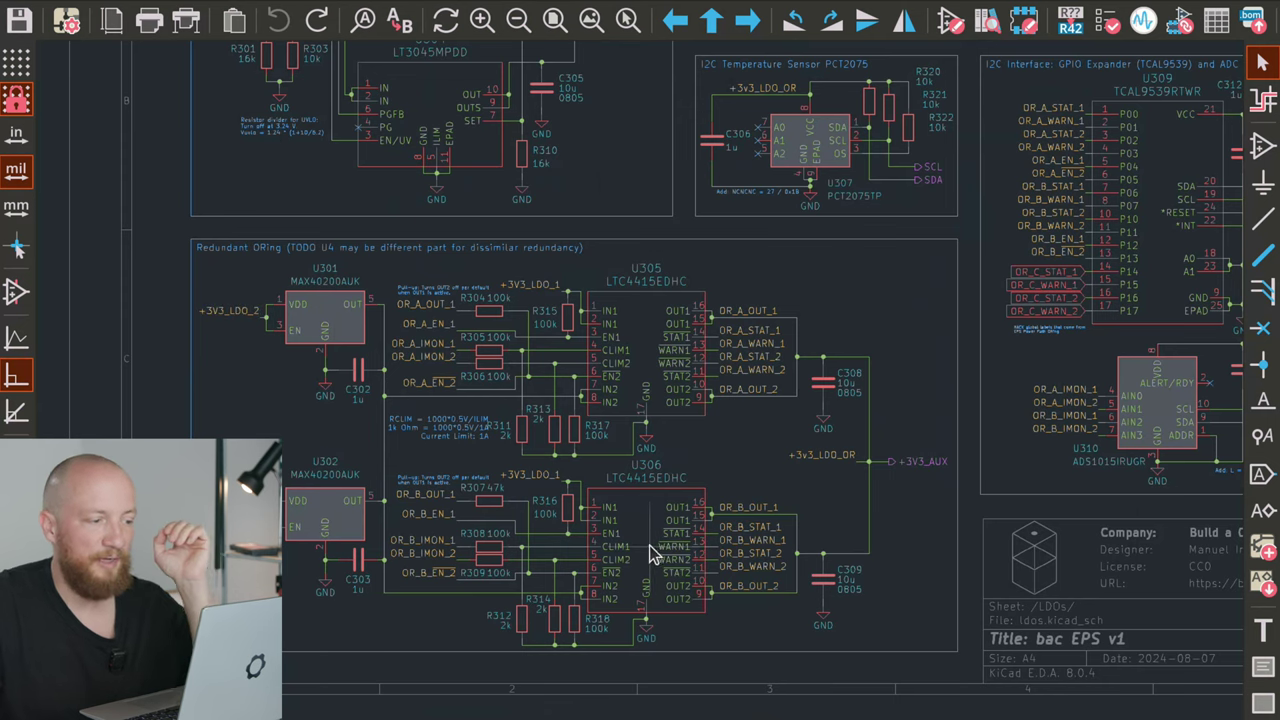
Inspect the OR_A_STAT_1 status label on the output side of controller U305
{"action": "scroll", "coordinate": [513, 402], "scroll_direction": "up", "scroll_amount": 3}
{"action": "scroll", "coordinate": [508, 408], "scroll_direction": "down", "scroll_amount": 5}
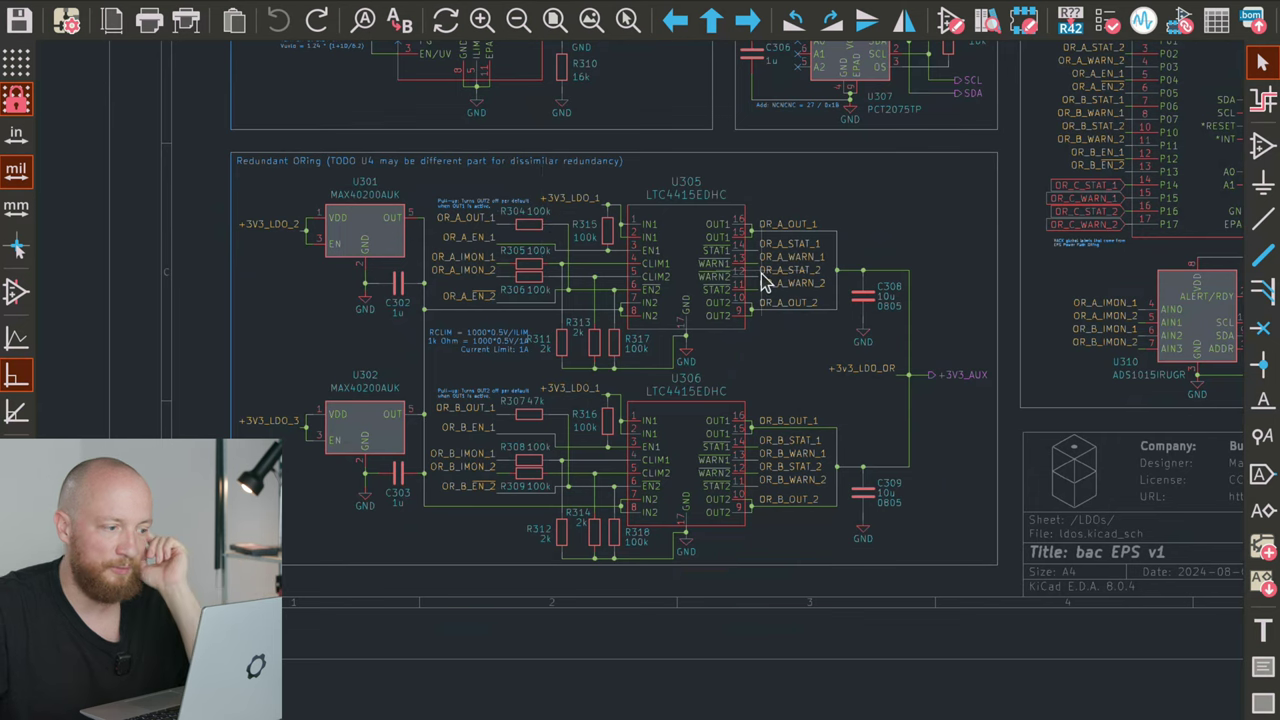
{"action": "scroll", "coordinate": [677, 330], "scroll_direction": "up", "scroll_amount": 3}
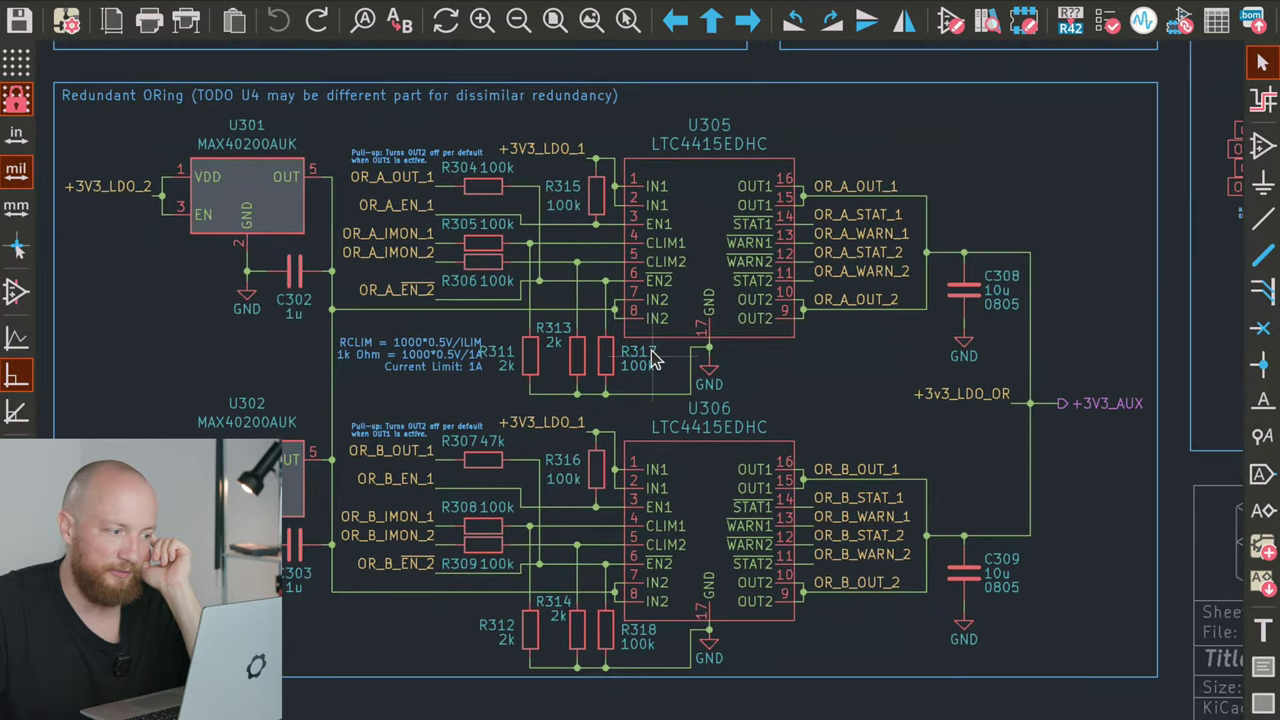
{"action": "left_click", "coordinate": [862, 222]}
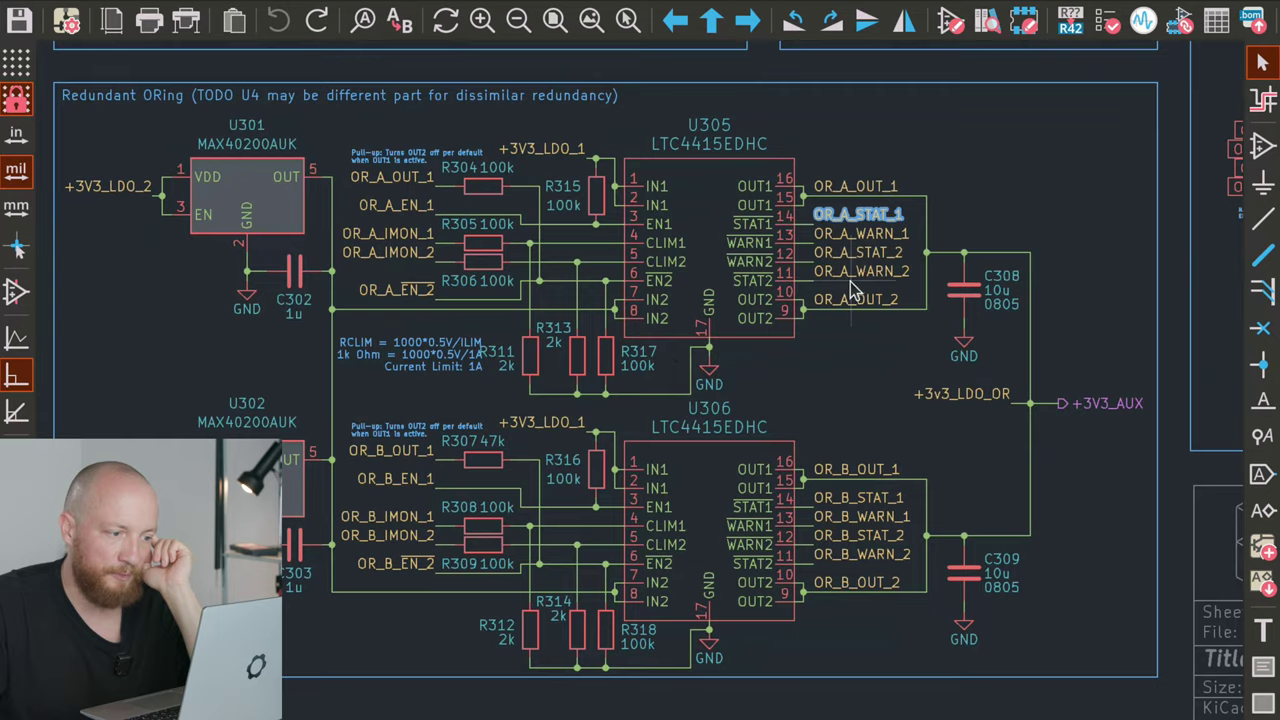
Inspect the I2C Interface block with GPIO expander U309 (TCAL9539RTWR) and ADC U310 (ADS1015IRUGR)
{"action": "scroll", "coordinate": [648, 396], "scroll_direction": "down", "scroll_amount": 5}
{"action": "scroll", "coordinate": [645, 395], "scroll_direction": "up", "scroll_amount": 3}
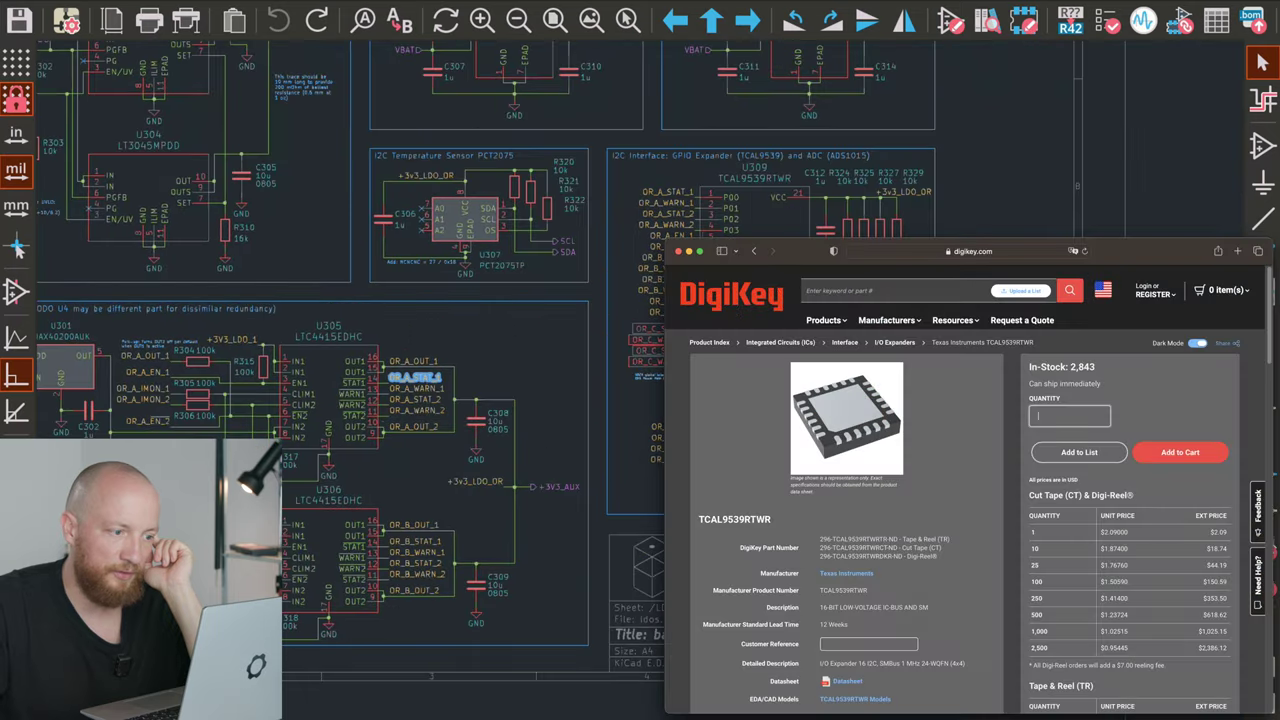
{"action": "scroll", "coordinate": [641, 393], "scroll_direction": "up", "scroll_amount": 4}
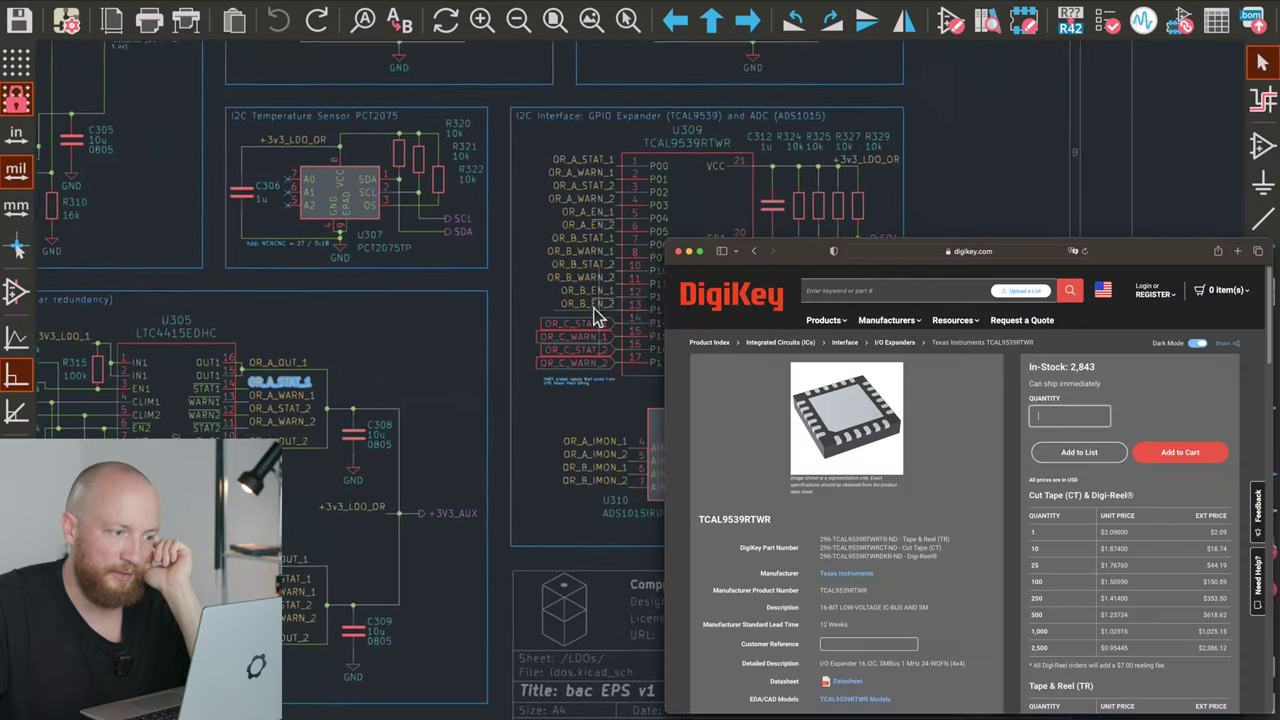
{"action": "scroll", "coordinate": [693, 117], "scroll_direction": "up", "scroll_amount": 1}
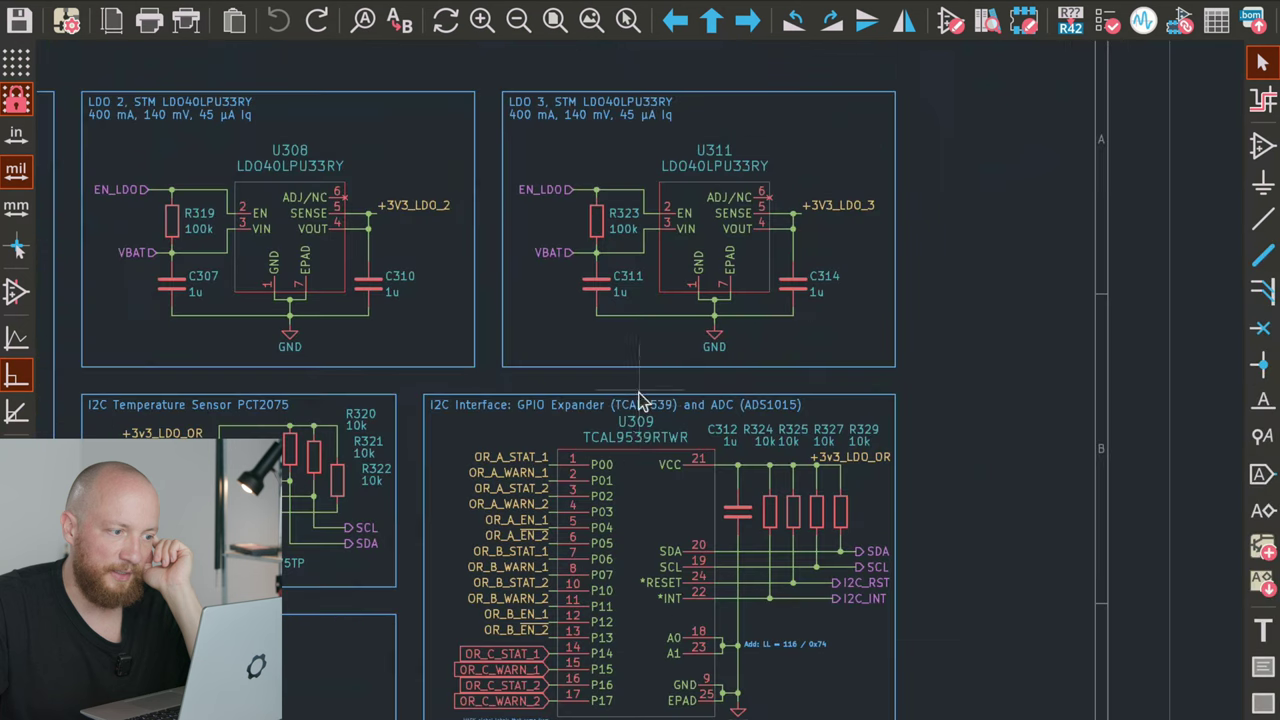
{"action": "scroll", "coordinate": [662, 593], "scroll_direction": "down", "scroll_amount": 5}
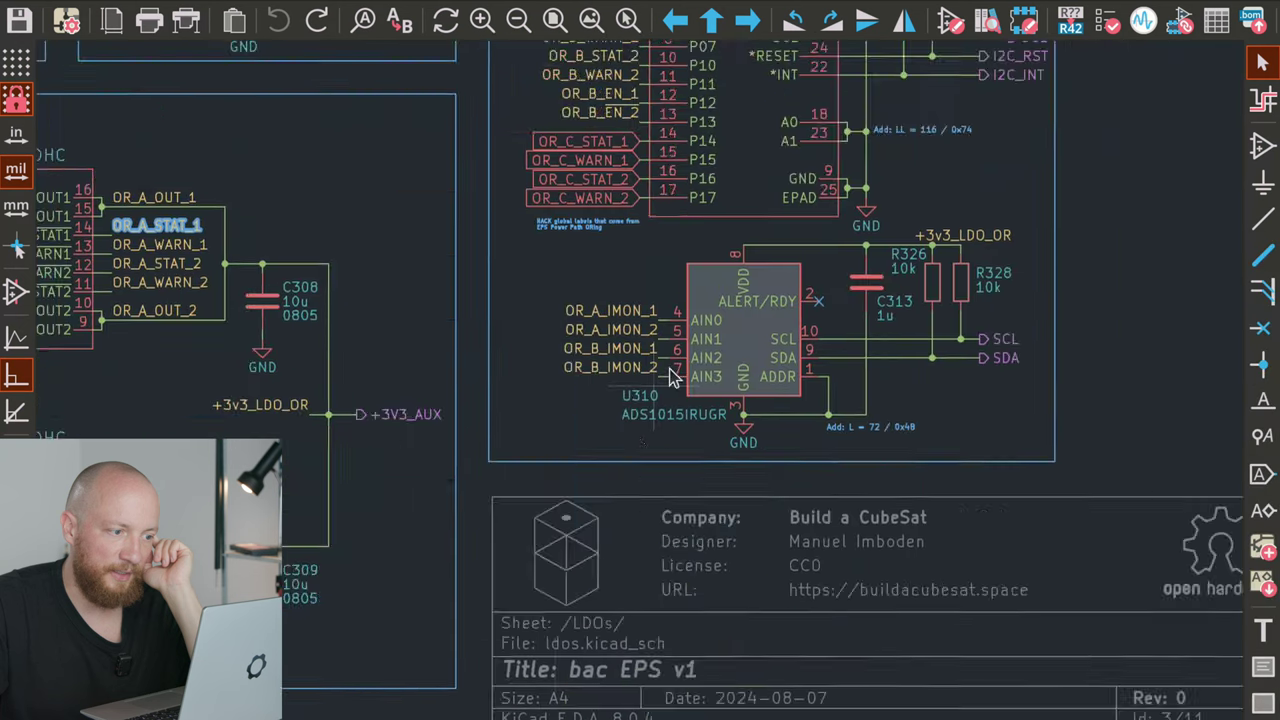
{"action": "scroll", "coordinate": [1136, 466], "scroll_direction": "up", "scroll_amount": 3}
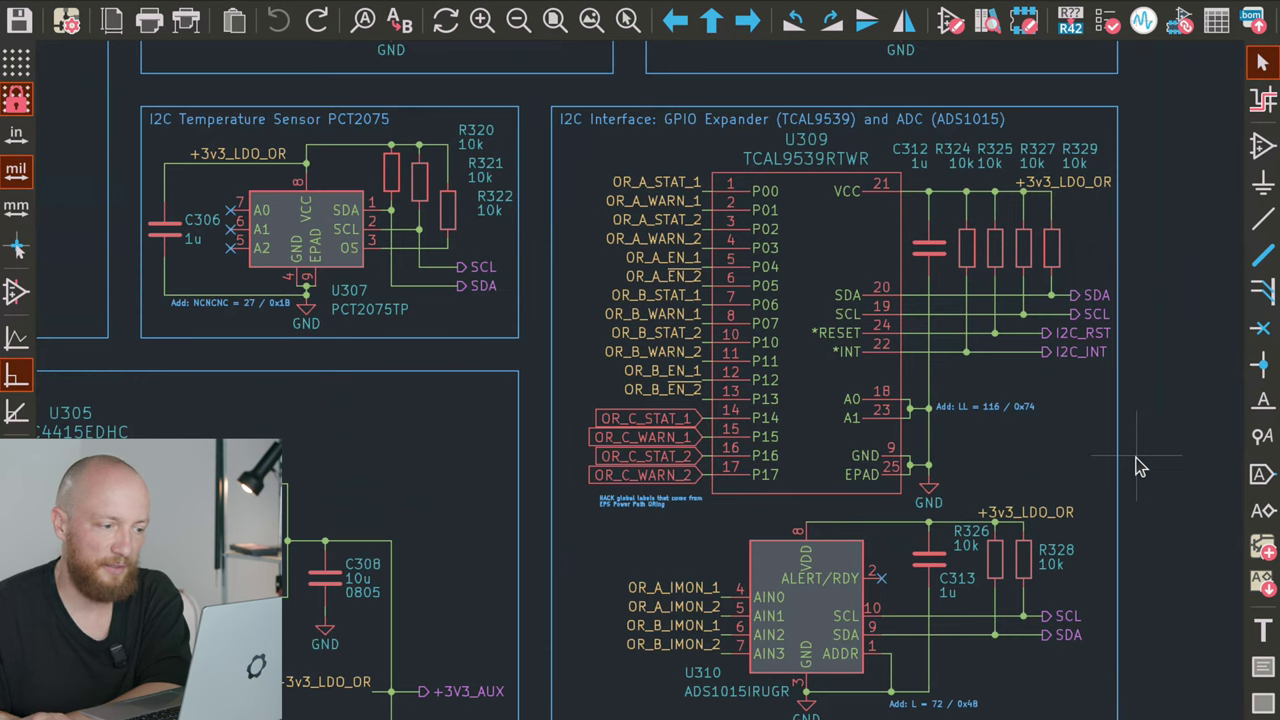
{"action": "left_click", "coordinate": [808, 265]}
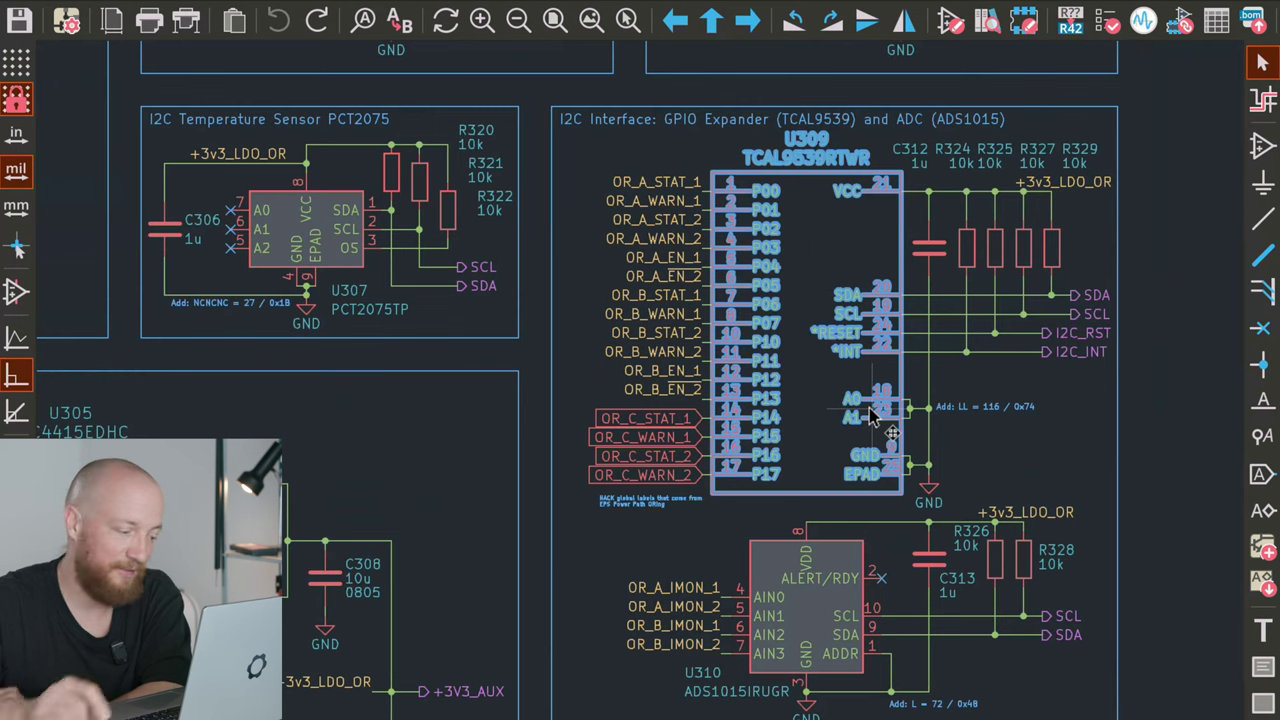
{"action": "key", "text": "Escape"}
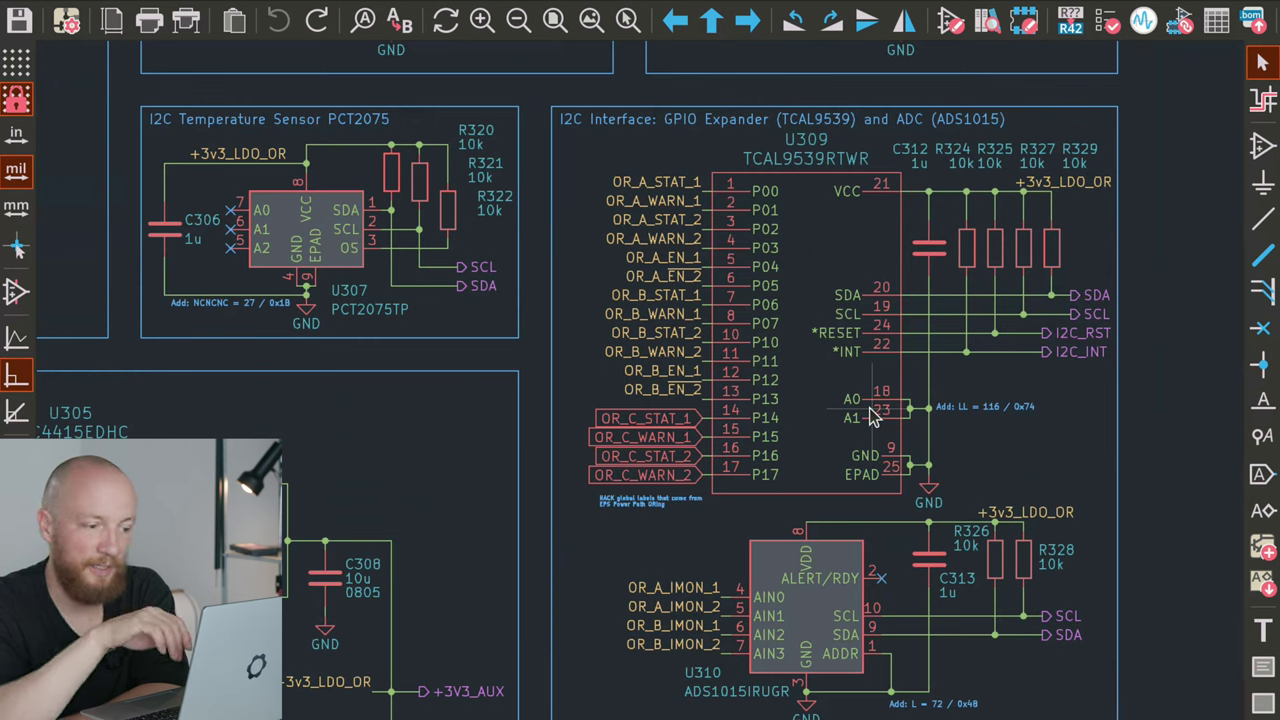
Highlight the enable labels OR_A_EN_1, OR_A_EN_2, OR_B_EN_1 and OR_B_EN_2 together in the Redundant ORing block
{"action": "scroll", "coordinate": [543, 433], "scroll_direction": "down", "scroll_amount": 2}
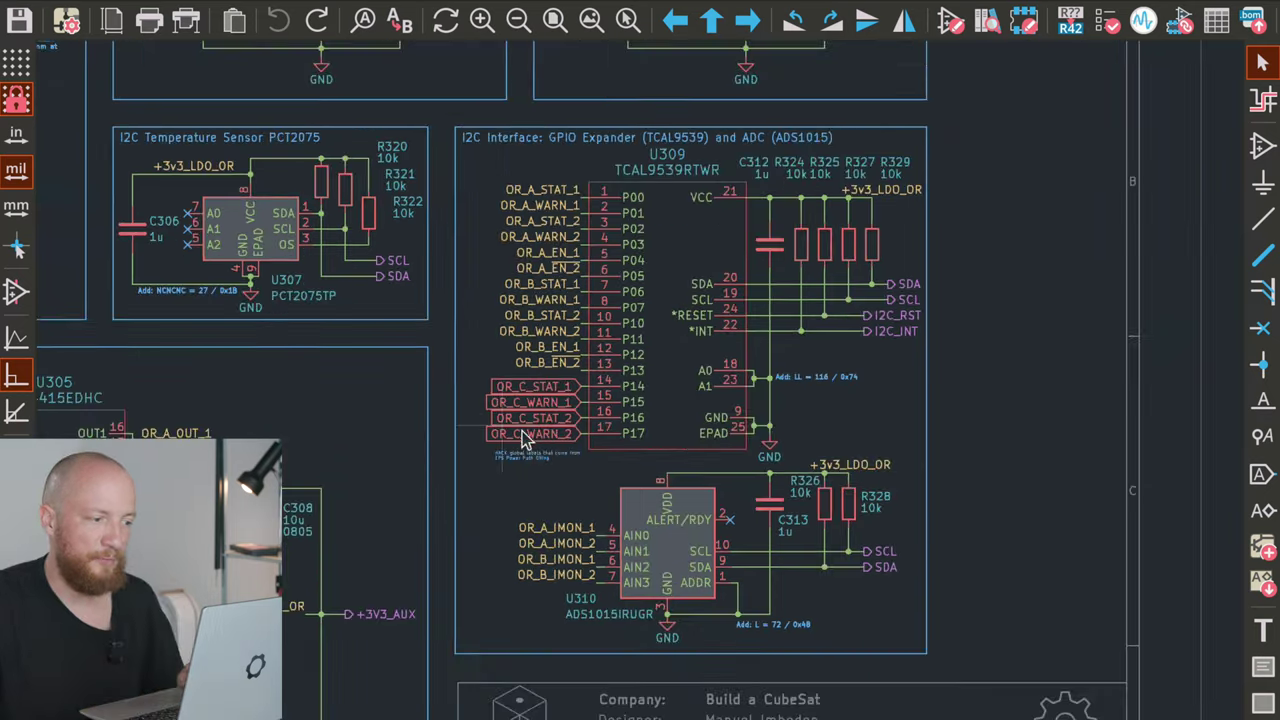
{"action": "scroll", "coordinate": [410, 485], "scroll_direction": "down", "scroll_amount": 2}
{"action": "scroll", "coordinate": [496, 482], "scroll_direction": "up", "scroll_amount": 4}
{"action": "scroll", "coordinate": [524, 316], "scroll_direction": "down", "scroll_amount": 1}
{"action": "scroll", "coordinate": [470, 250], "scroll_direction": "up", "scroll_amount": 2}
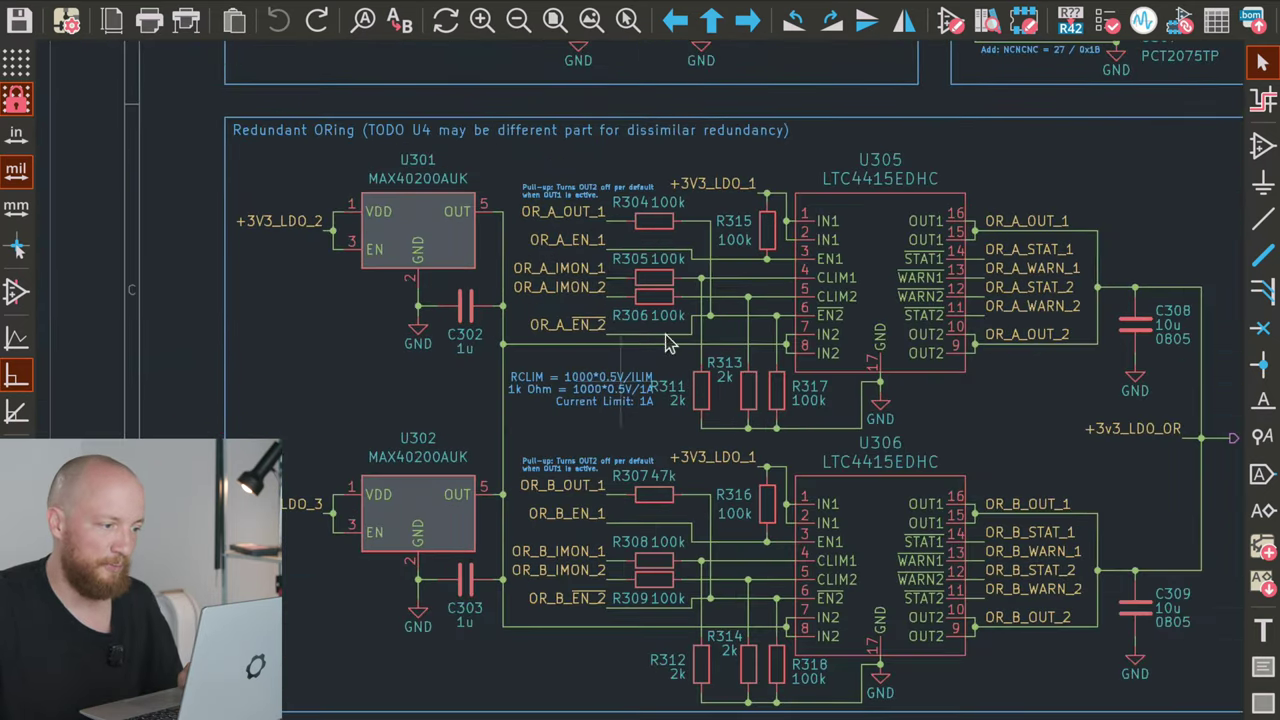
{"action": "left_click", "coordinate": [588, 242]}
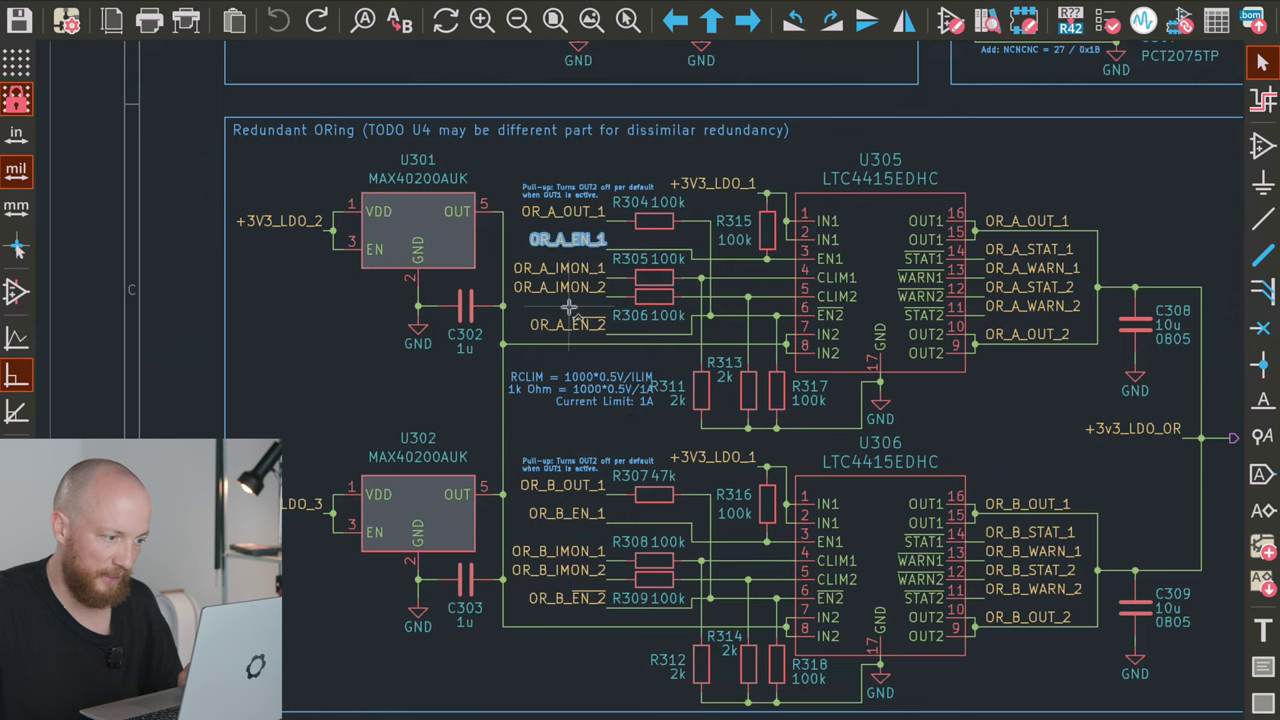
{"action": "left_click", "coordinate": [567, 325], "text": "shift"}
{"action": "left_click", "coordinate": [560, 513], "text": "shift"}
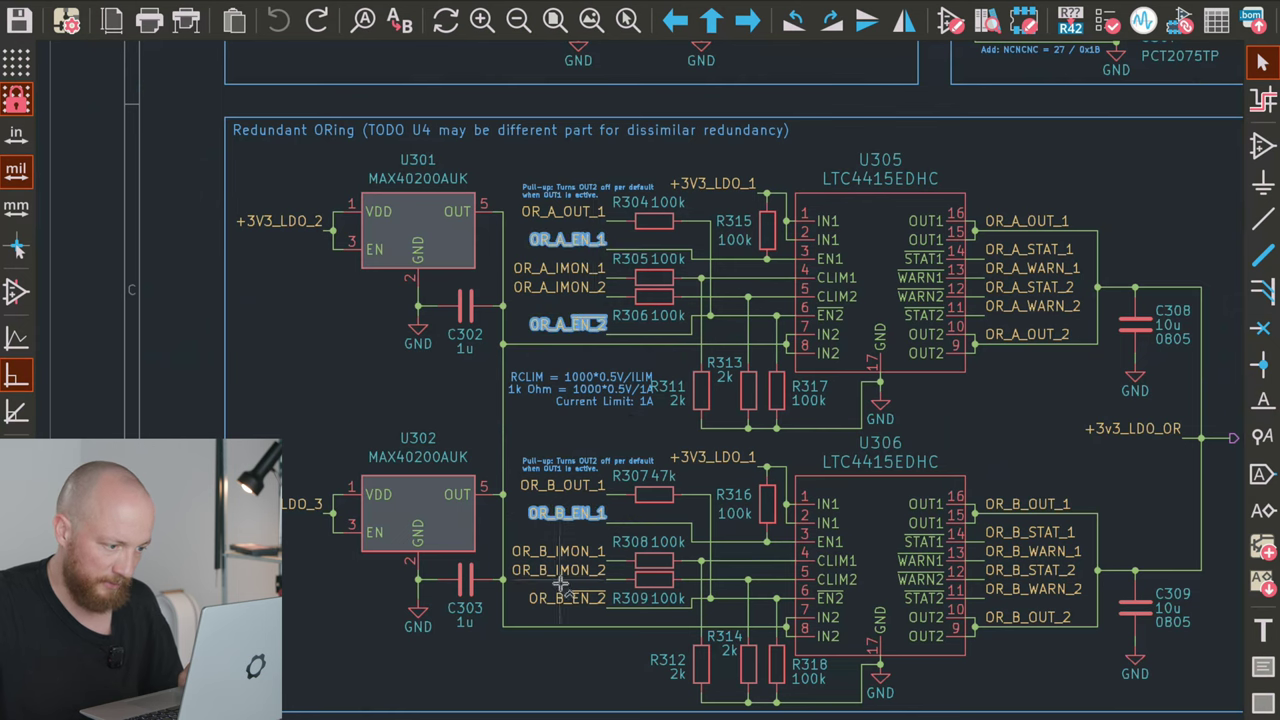
{"action": "left_click", "coordinate": [572, 600], "text": "shift"}
Examine GPIO expander U309 and the ORing enable signals connected to its port pins
{"action": "scroll", "coordinate": [757, 443], "scroll_direction": "right", "scroll_amount": 8}
{"action": "scroll", "coordinate": [757, 443], "scroll_direction": "up", "scroll_amount": 3}
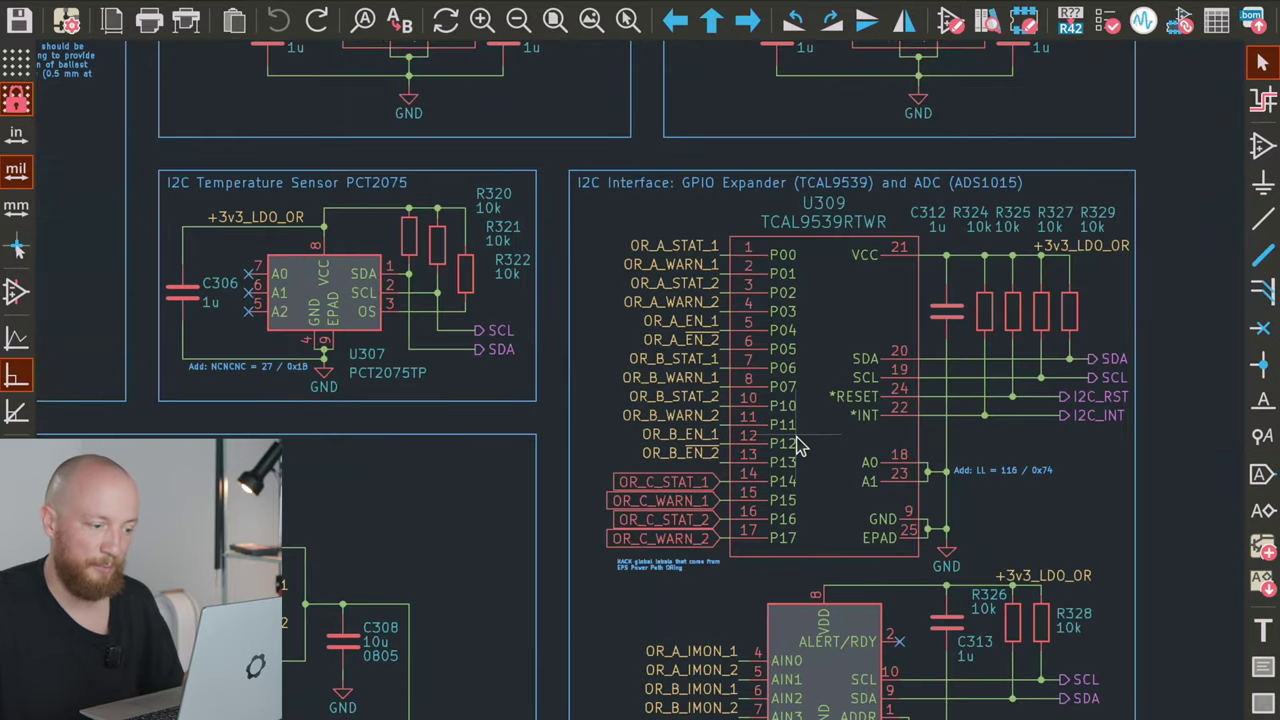
{"action": "scroll", "coordinate": [799, 437], "scroll_direction": "down", "scroll_amount": 2}
{"action": "scroll", "coordinate": [799, 437], "scroll_direction": "right", "scroll_amount": 2}
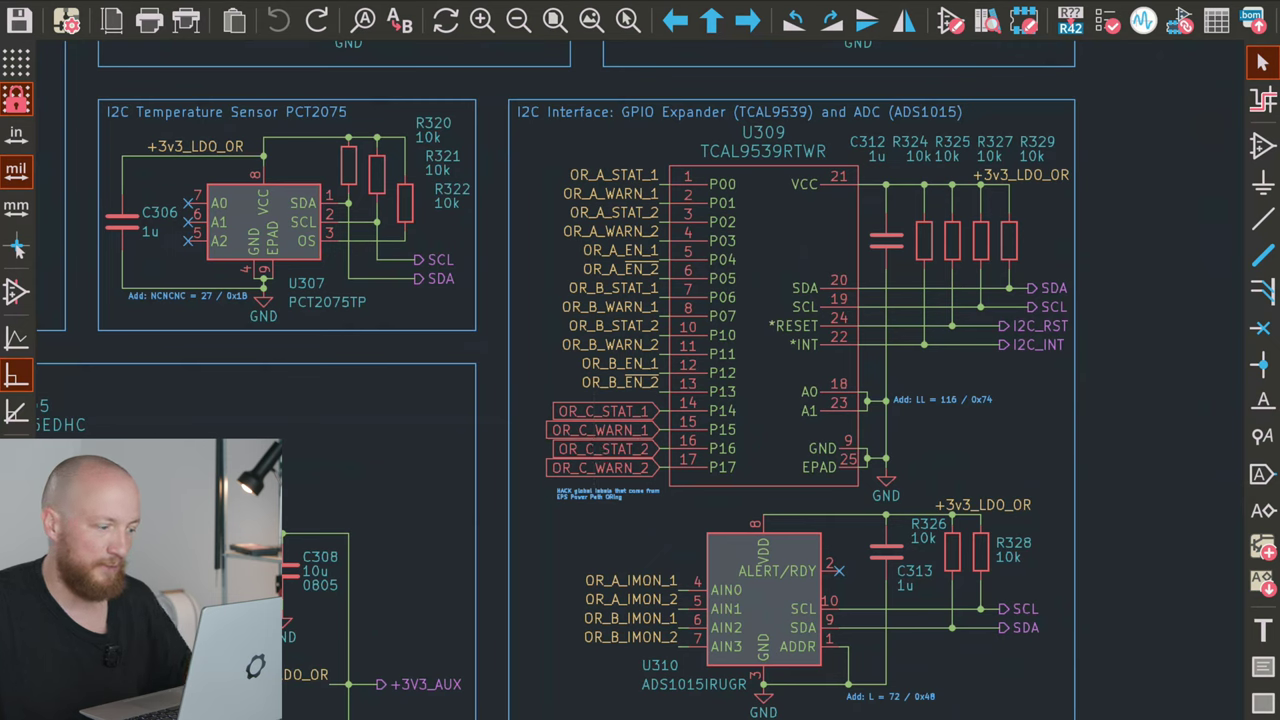
{"action": "left_click", "coordinate": [765, 262]}
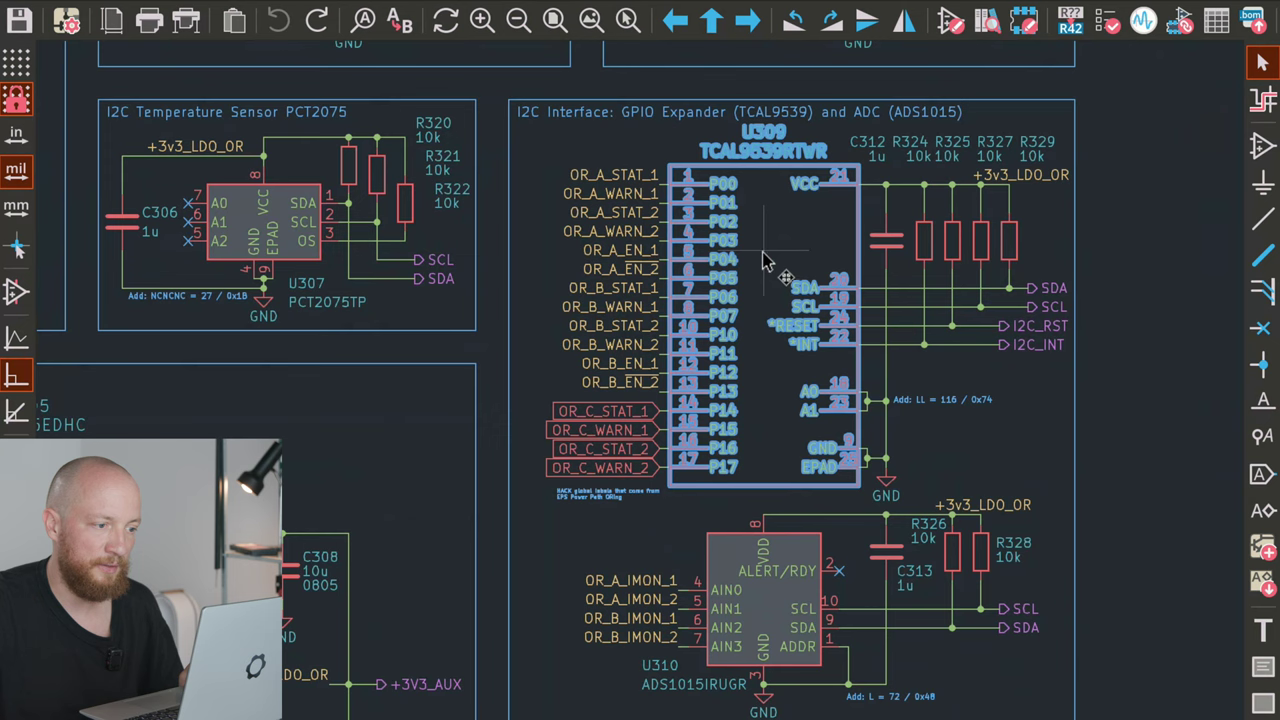
{"action": "key", "text": "Escape"}
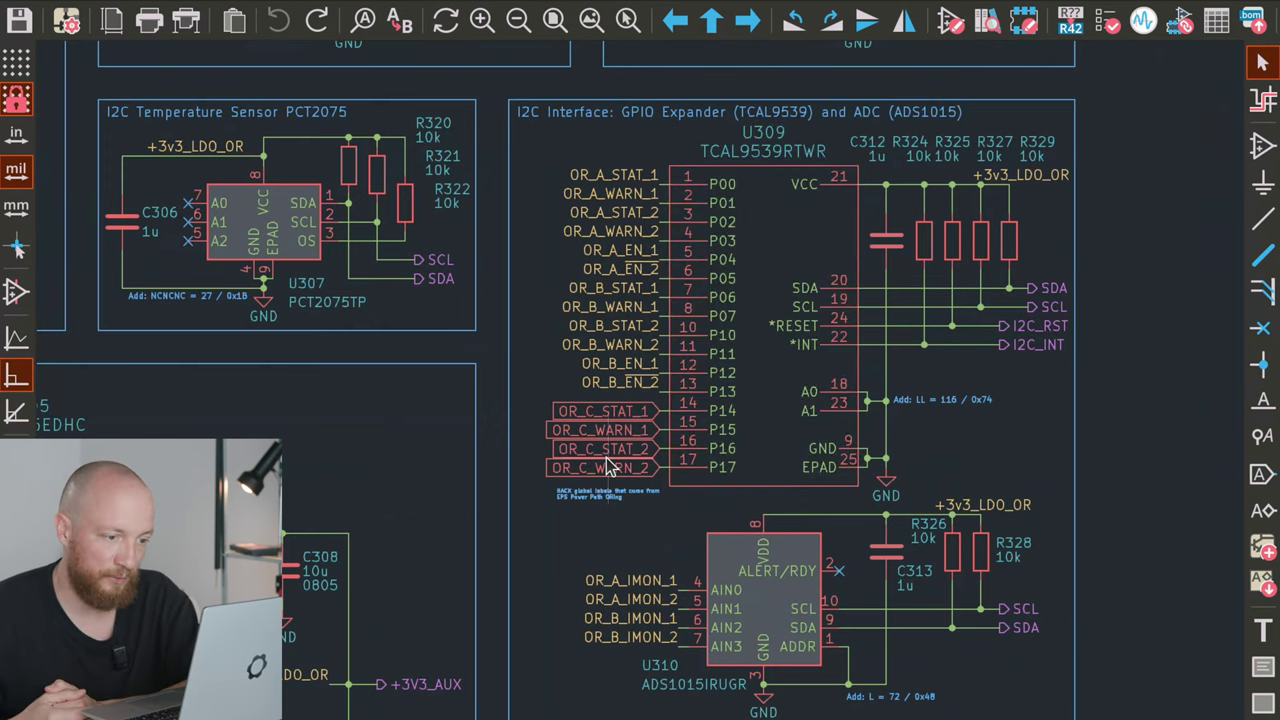
Highlight the global labels OR_C_STAT_1, OR_C_WARN_1, OR_C_STAT_2 and OR_C_WARN_2 on expander U309, then clear the selection
{"action": "scroll", "coordinate": [608, 467], "scroll_direction": "up", "scroll_amount": 1}
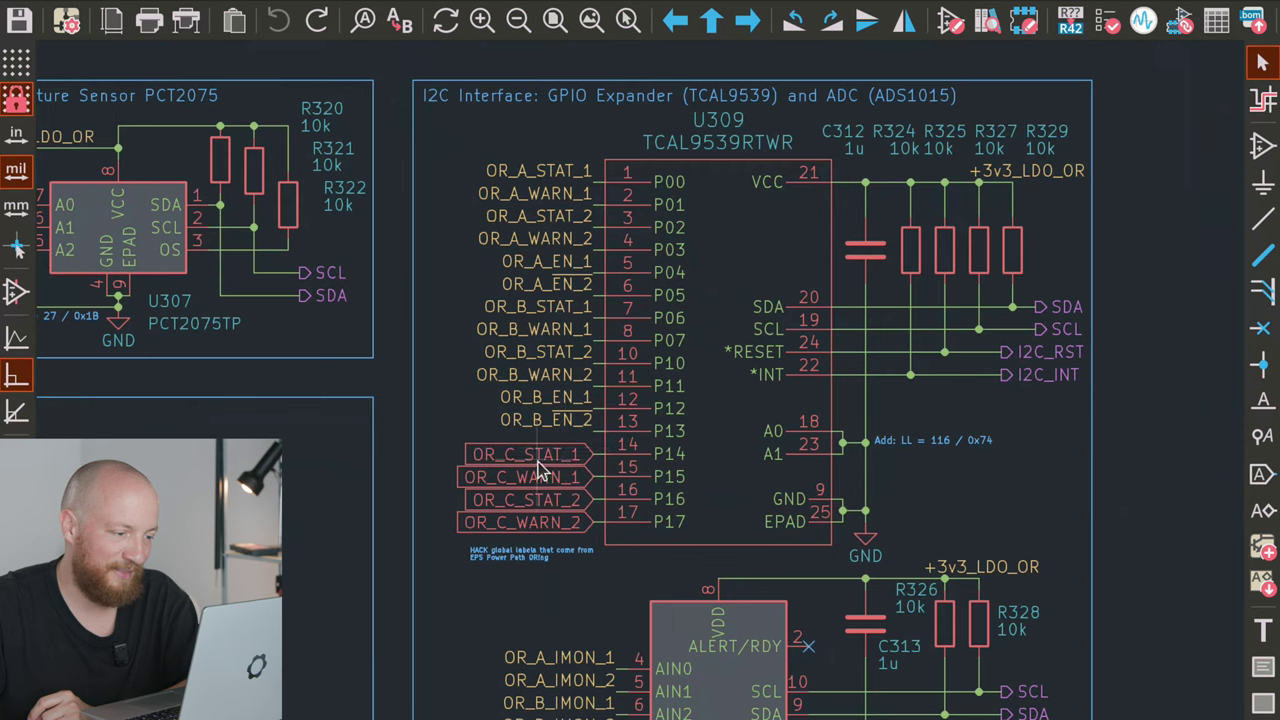
{"action": "left_click", "coordinate": [538, 460]}
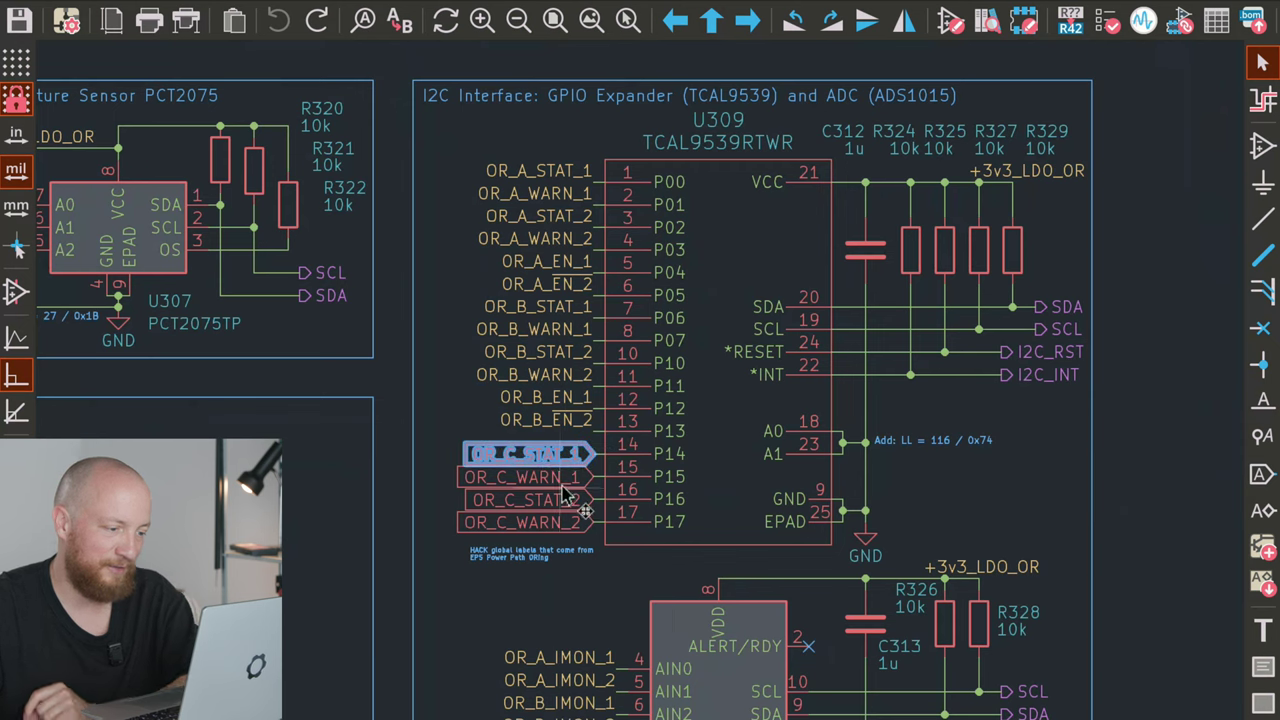
{"action": "left_click", "coordinate": [558, 478], "text": "shift"}
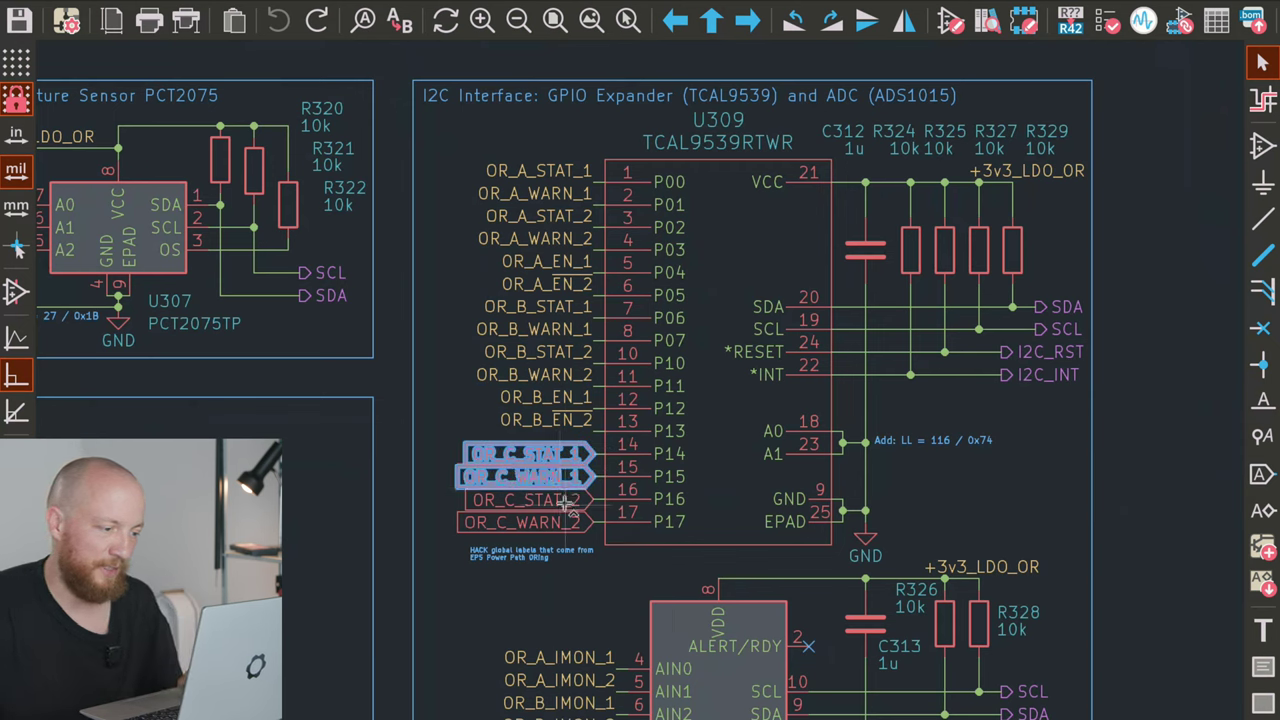
{"action": "left_click", "coordinate": [567, 503], "text": "shift"}
{"action": "left_click", "coordinate": [566, 524], "text": "shift"}
{"action": "left_click", "coordinate": [662, 596]}
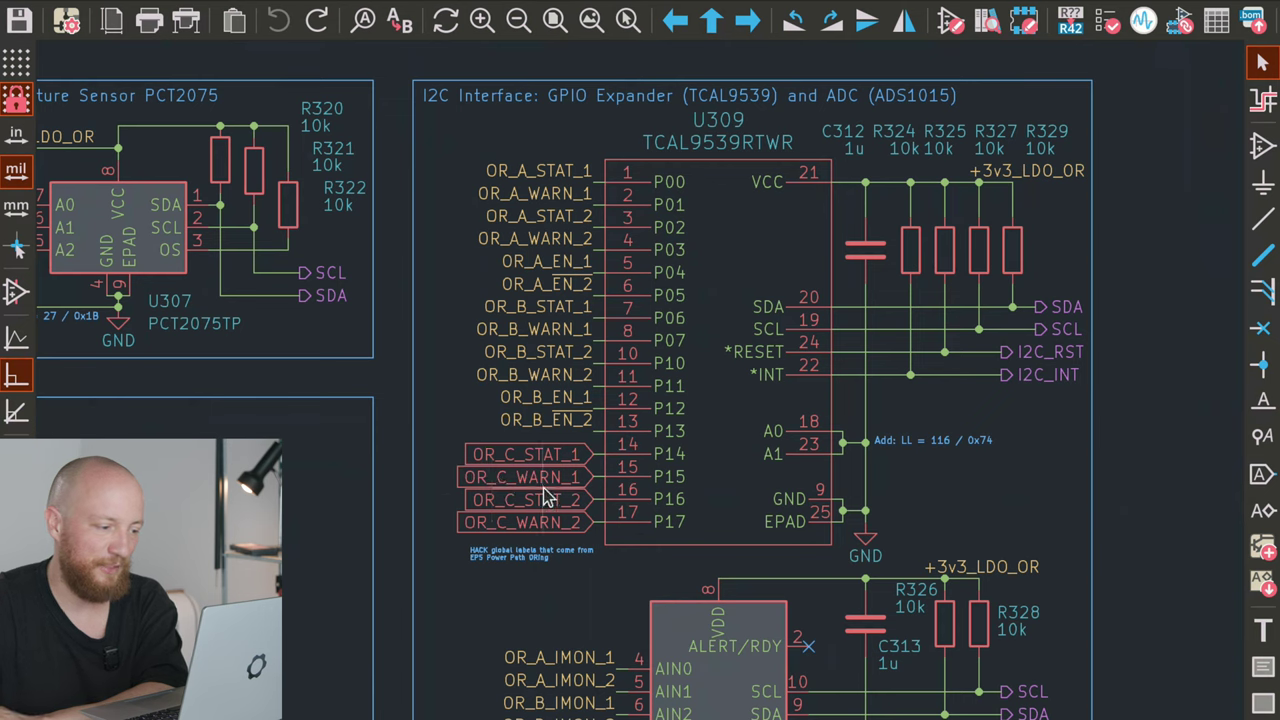
Inspect the whole I2C Interface block, including U309's SDA, SCL, I2C_RST and I2C_INT lines
{"action": "middle_click_drag", "start_coordinate": [547, 487], "coordinate": [490, 389]}
{"action": "scroll", "coordinate": [490, 388], "scroll_direction": "down", "scroll_amount": 2}
{"action": "scroll", "coordinate": [515, 360], "scroll_direction": "up", "scroll_amount": 3}
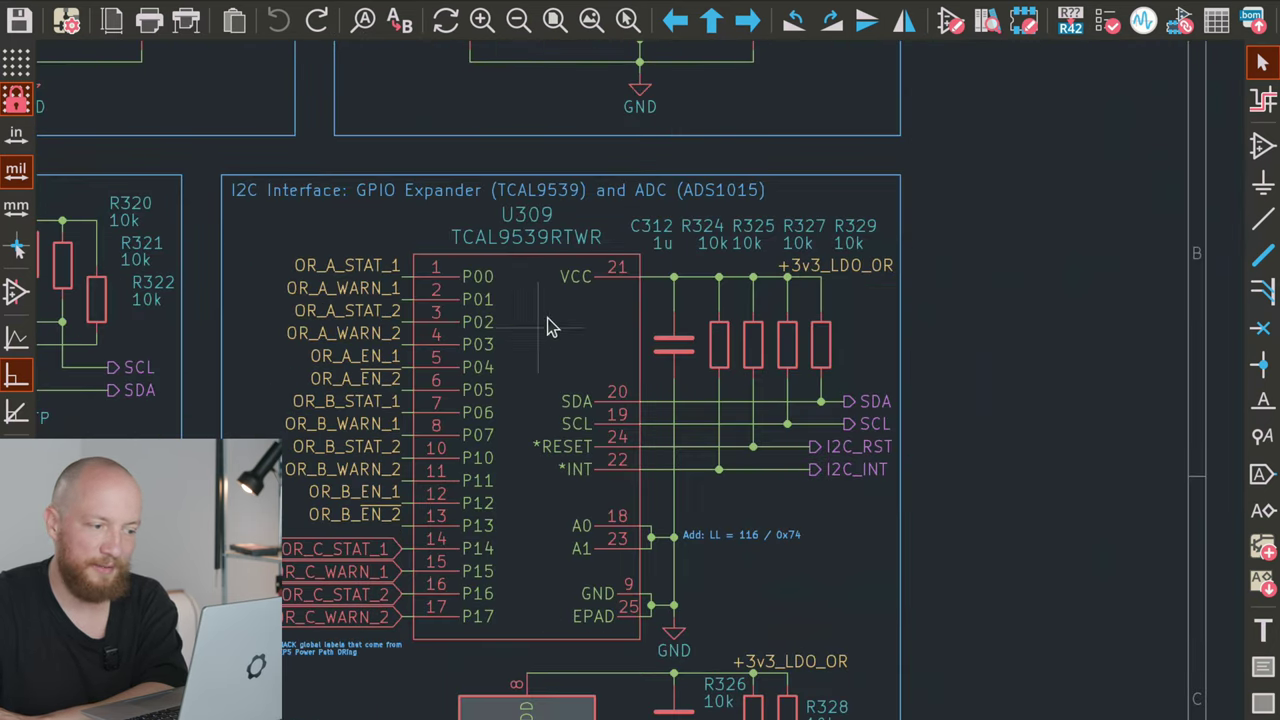
{"action": "left_click", "coordinate": [549, 323]}
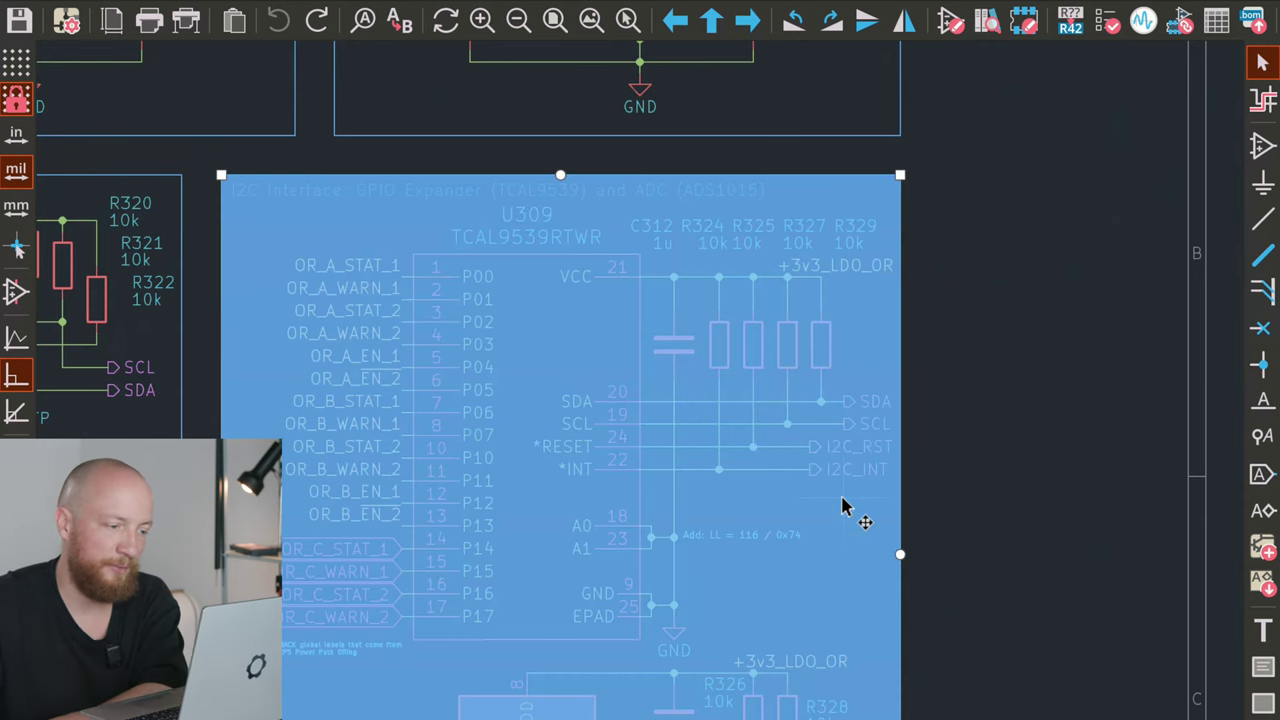
{"action": "key", "text": "Escape"}
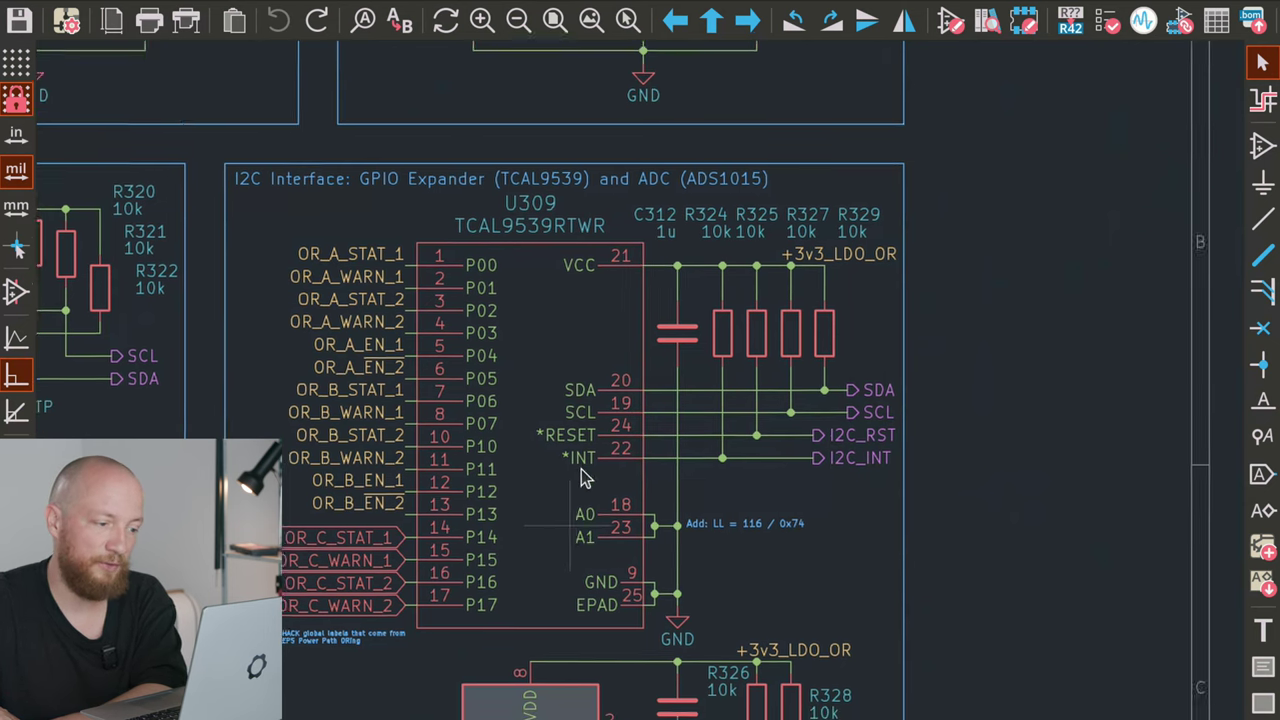
{"action": "scroll", "coordinate": [590, 452], "scroll_direction": "down", "scroll_amount": 3}
{"action": "scroll", "coordinate": [620, 440], "scroll_direction": "left", "scroll_amount": 2}
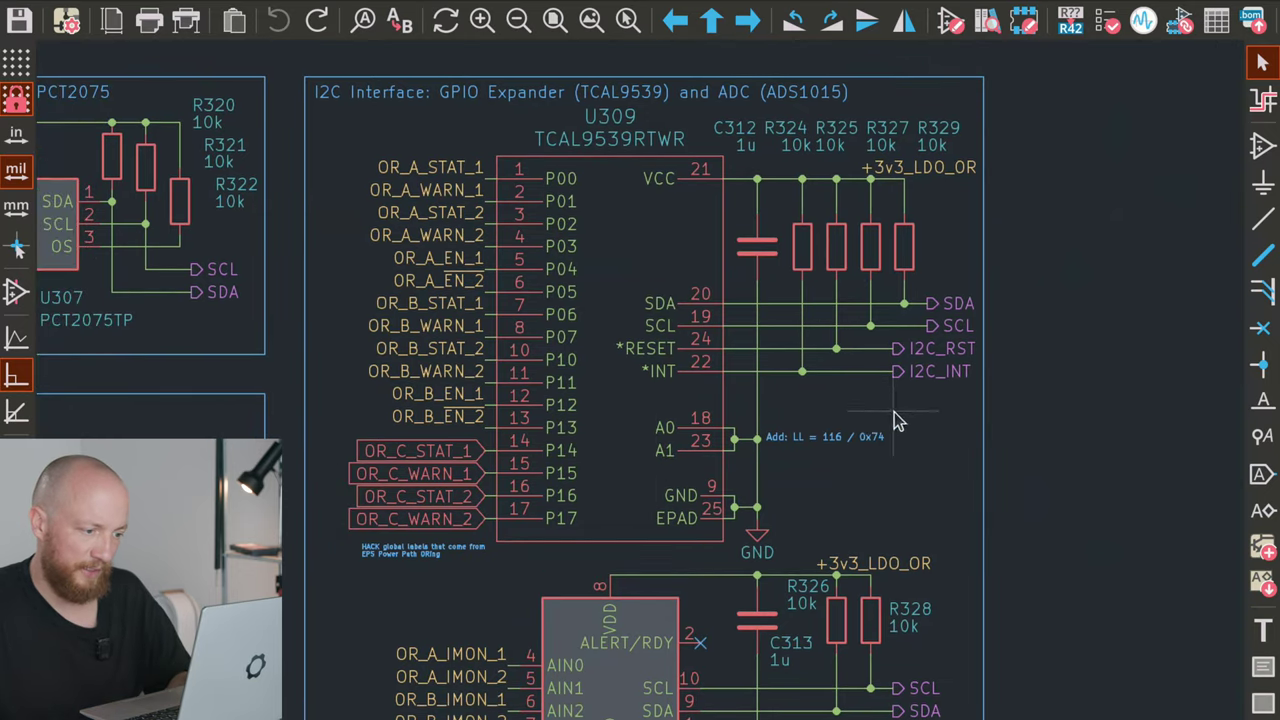
Examine the I2C address note beside pins A0 and A1 of expander U309
{"action": "left_click_drag", "start_coordinate": [894, 412], "coordinate": [651, 486]}
{"action": "scroll", "coordinate": [828, 512], "scroll_direction": "down", "scroll_amount": 2}
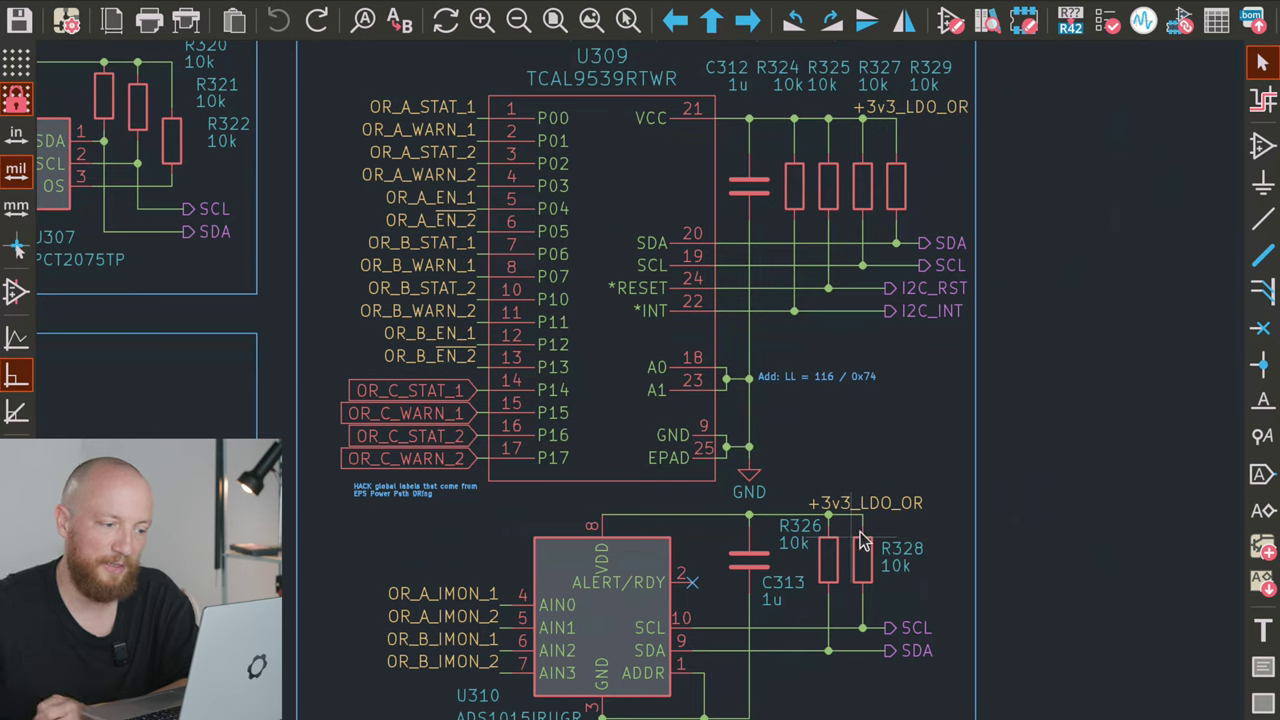
{"action": "scroll", "coordinate": [835, 397], "scroll_direction": "up", "scroll_amount": 3}
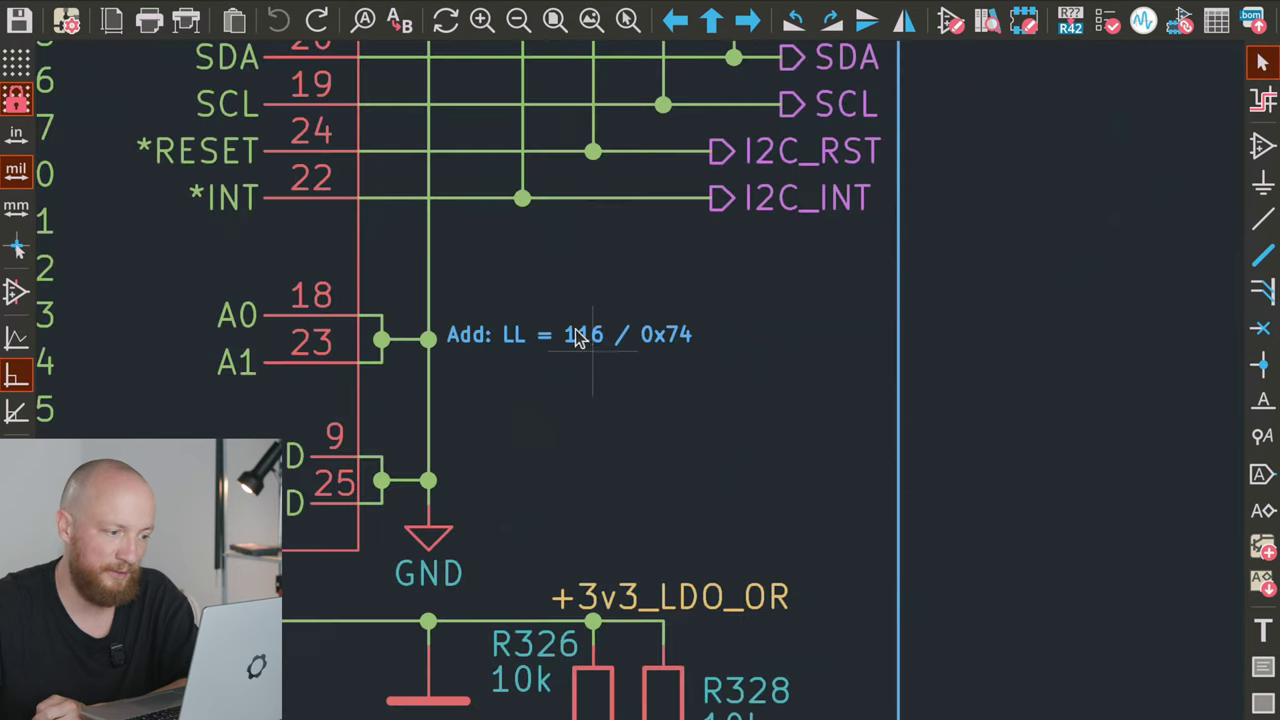
{"action": "left_click_drag", "start_coordinate": [561, 302], "coordinate": [677, 363]}
{"action": "scroll", "coordinate": [677, 363], "scroll_direction": "down", "scroll_amount": 4}
{"action": "middle_click_drag", "start_coordinate": [634, 523], "coordinate": [623, 306]}
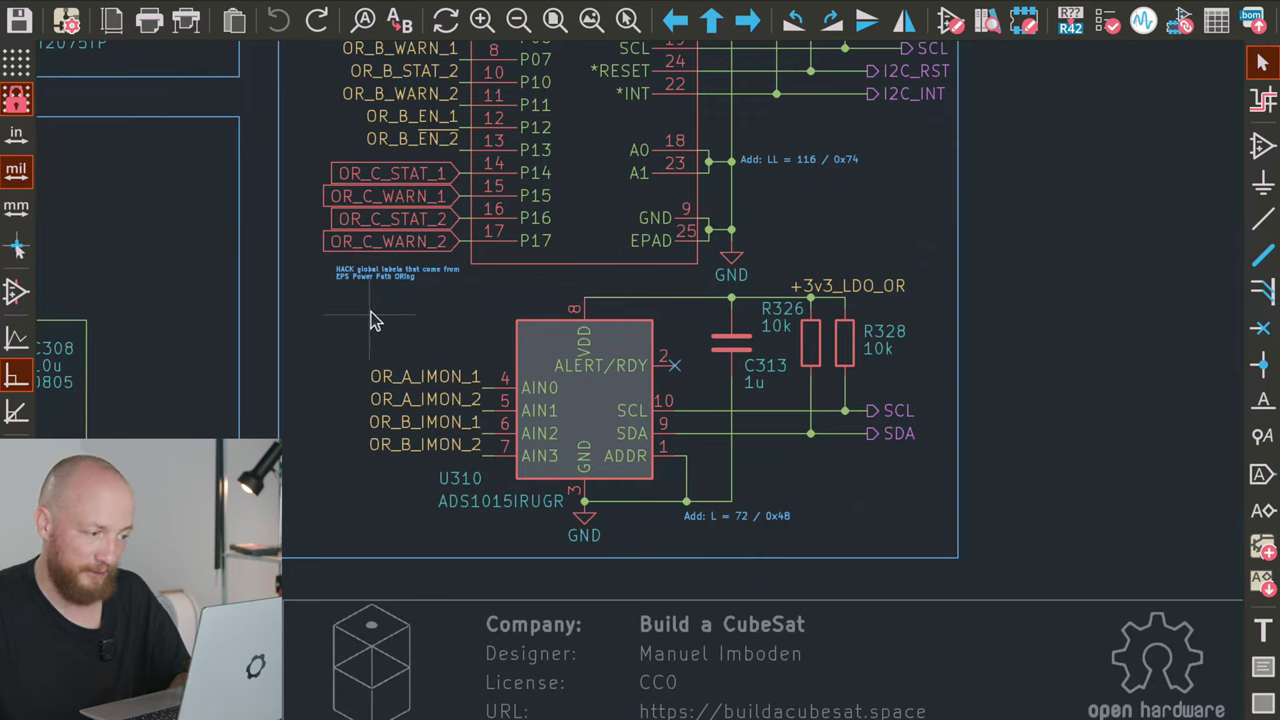
Highlight the current monitor labels OR_A_IMON_1, OR_A_IMON_2, OR_B_IMON_1 and OR_B_IMON_2 on ADC U310 and inspect its connections
{"action": "left_click", "coordinate": [430, 378]}
{"action": "left_click", "coordinate": [440, 400], "text": "shift"}
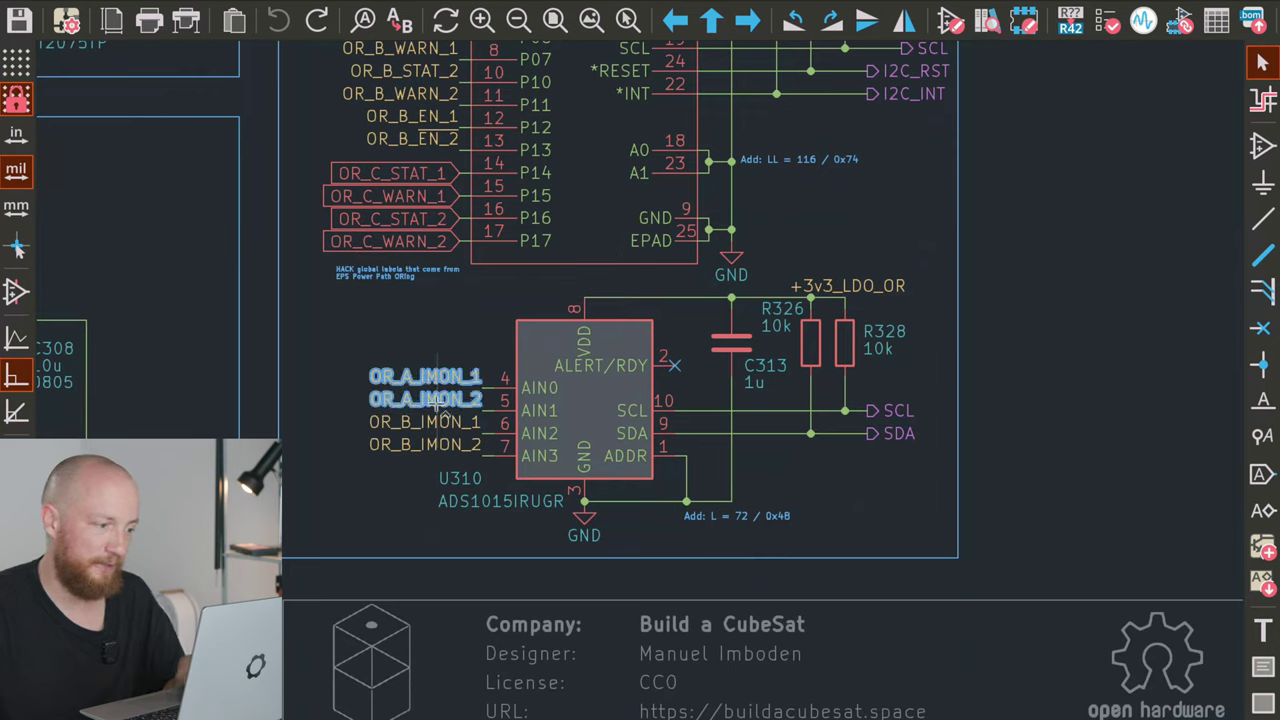
{"action": "left_click", "coordinate": [425, 422], "text": "shift"}
{"action": "left_click", "coordinate": [425, 445], "text": "shift"}
{"action": "scroll", "coordinate": [643, 396], "scroll_direction": "down", "scroll_amount": 3}
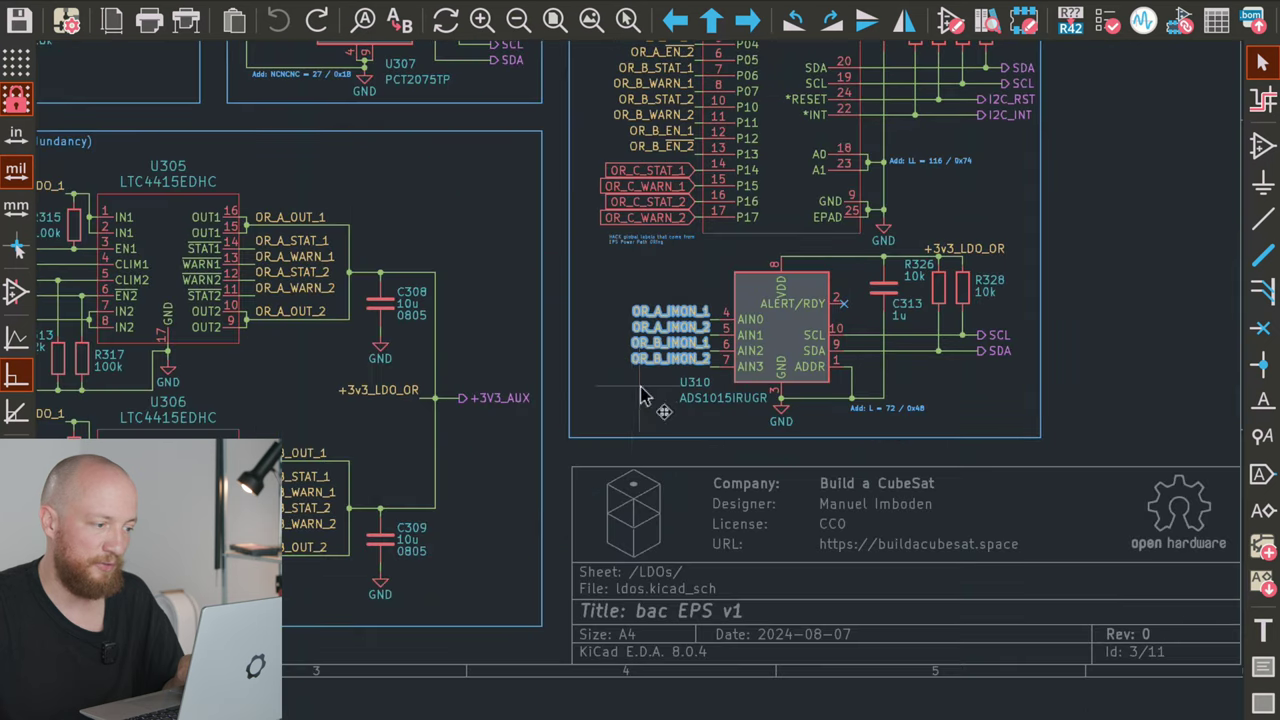
{"action": "middle_click_drag", "start_coordinate": [847, 331], "coordinate": [1022, 308]}
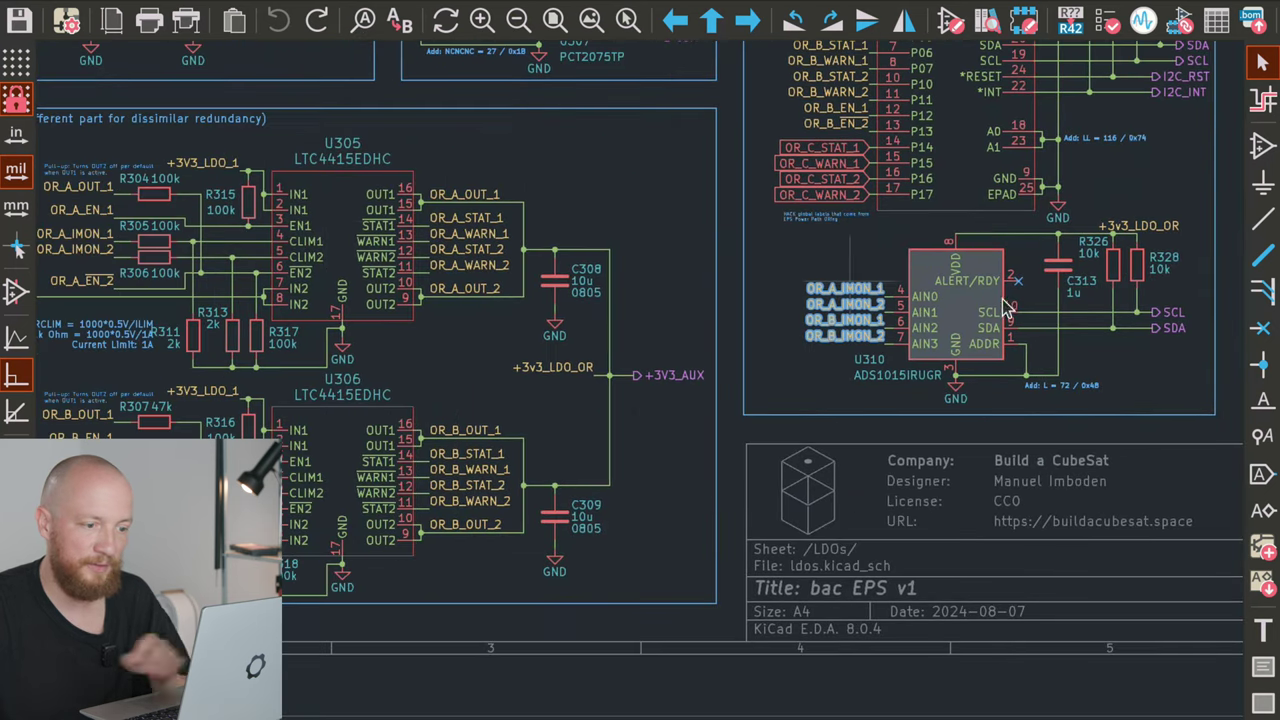
{"action": "scroll", "coordinate": [1022, 308], "scroll_direction": "right", "scroll_amount": 5}
{"action": "scroll", "coordinate": [990, 305], "scroll_direction": "up", "scroll_amount": 3}
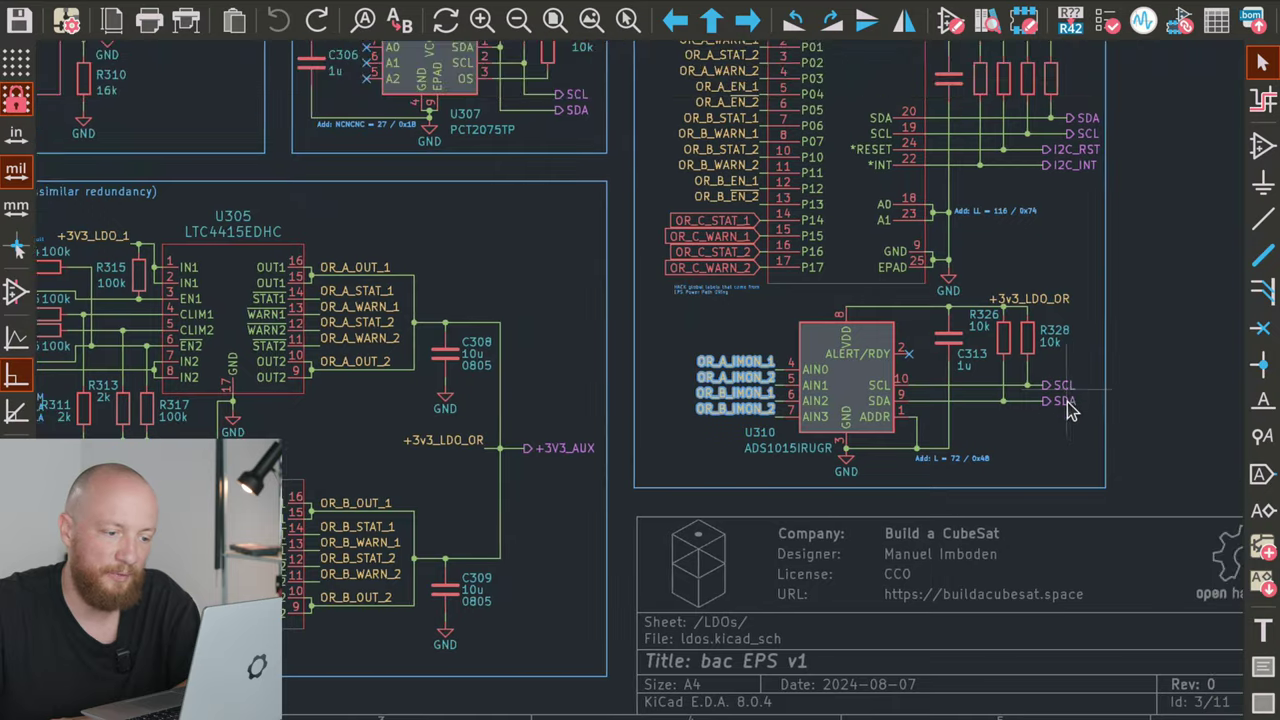
Inspect the I2C Temperature Sensor PCT2075 block, including U307, capacitor C306 and the address note
{"action": "key", "text": "Home"}
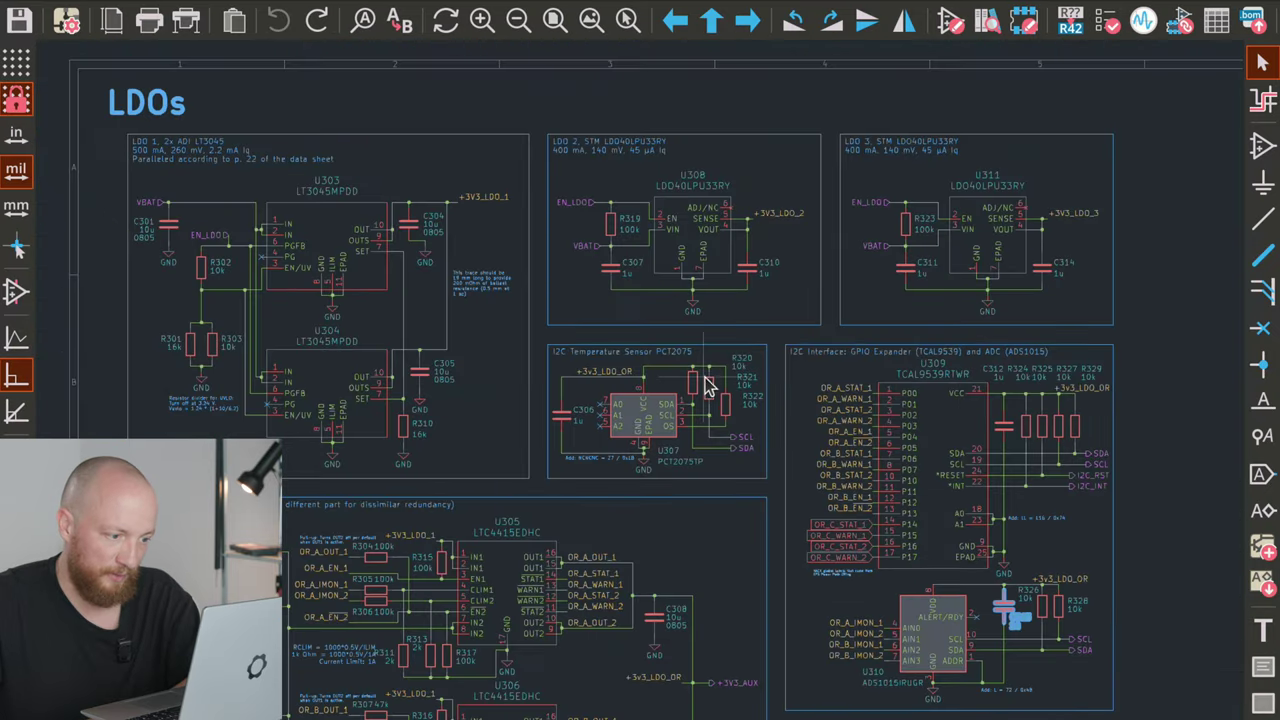
{"action": "scroll", "coordinate": [709, 377], "scroll_direction": "up", "scroll_amount": 8}
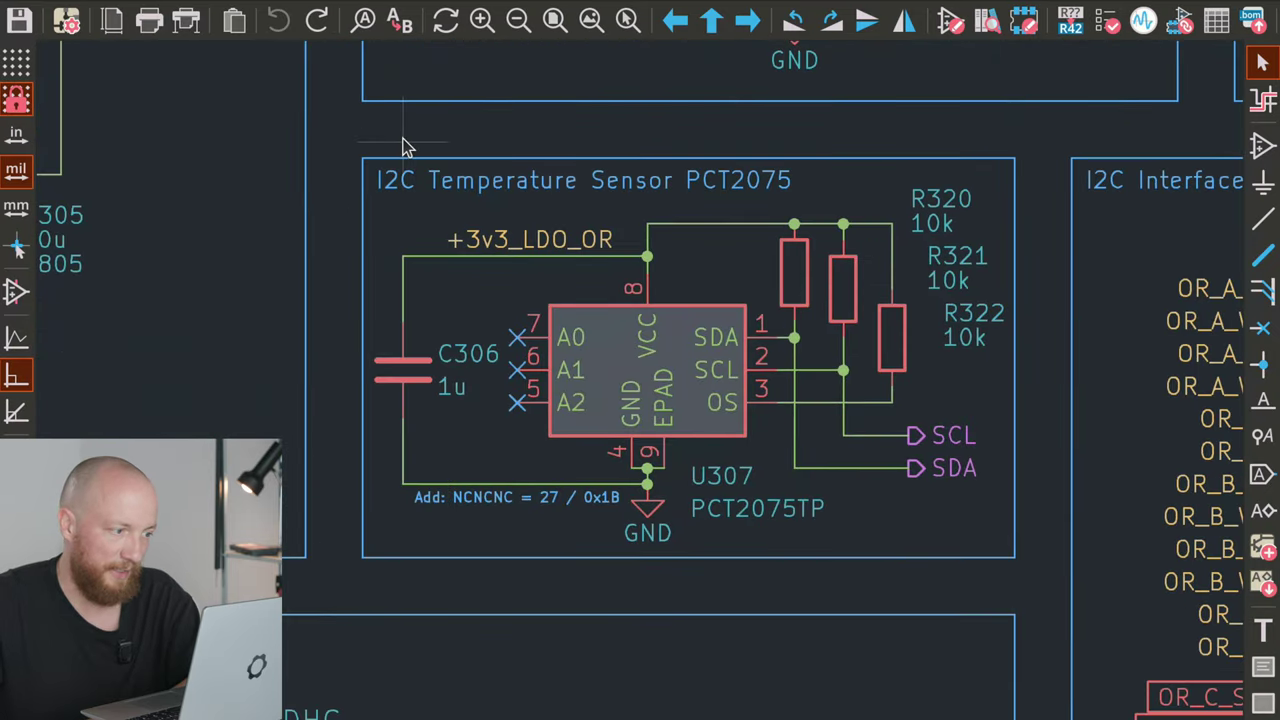
{"action": "left_click_drag", "start_coordinate": [343, 143], "coordinate": [1036, 590]}
{"action": "key", "text": "Escape"}
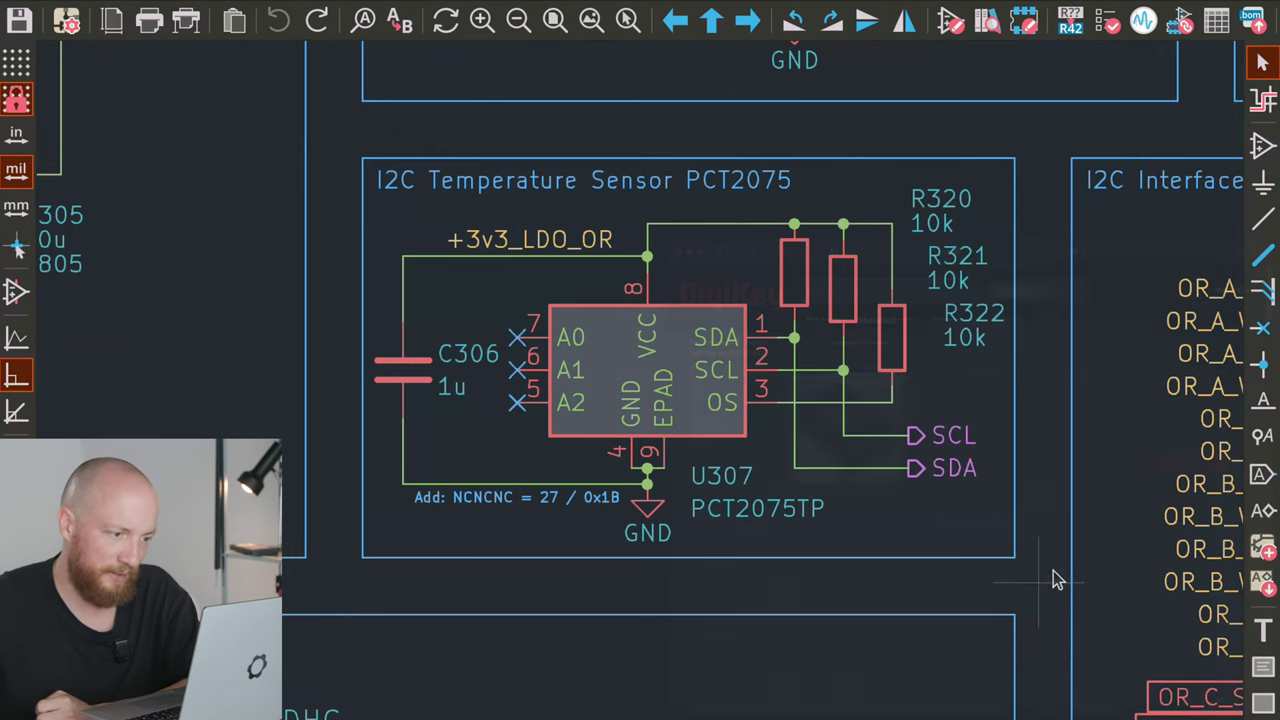
{"action": "key", "text": "super+Tab"}
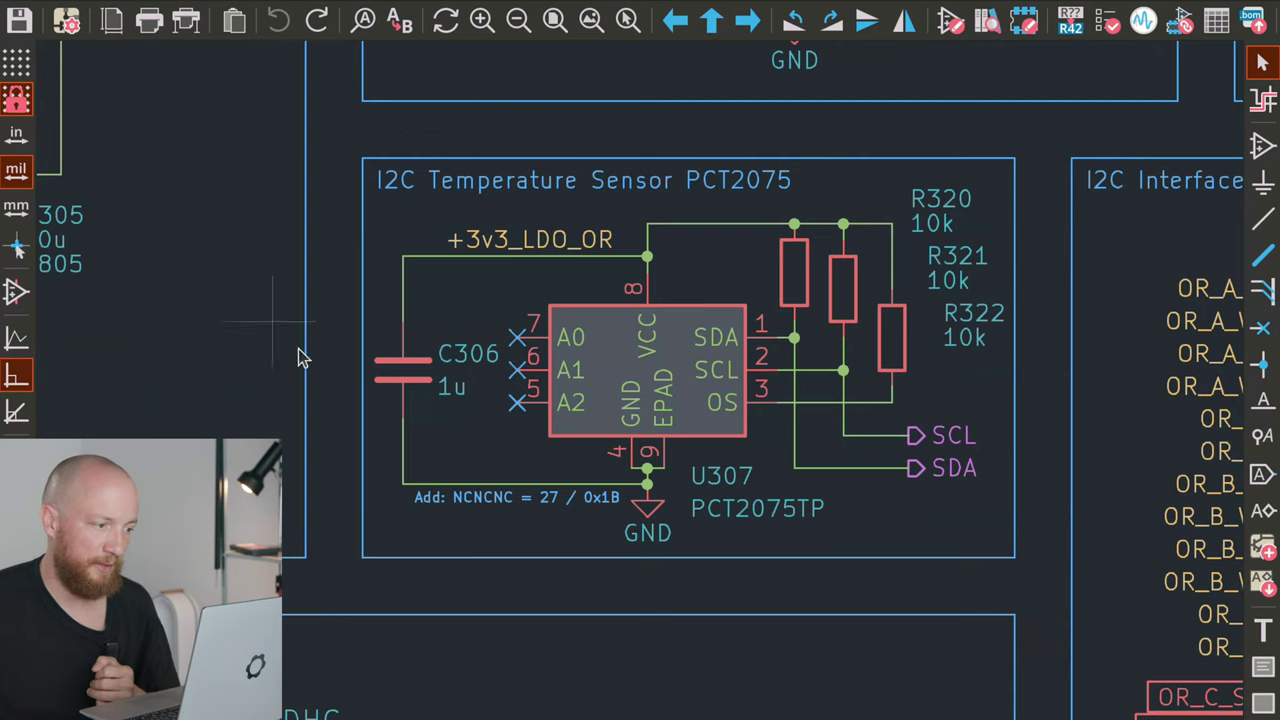
{"action": "left_click", "coordinate": [400, 372]}
{"action": "left_click", "coordinate": [473, 545]}
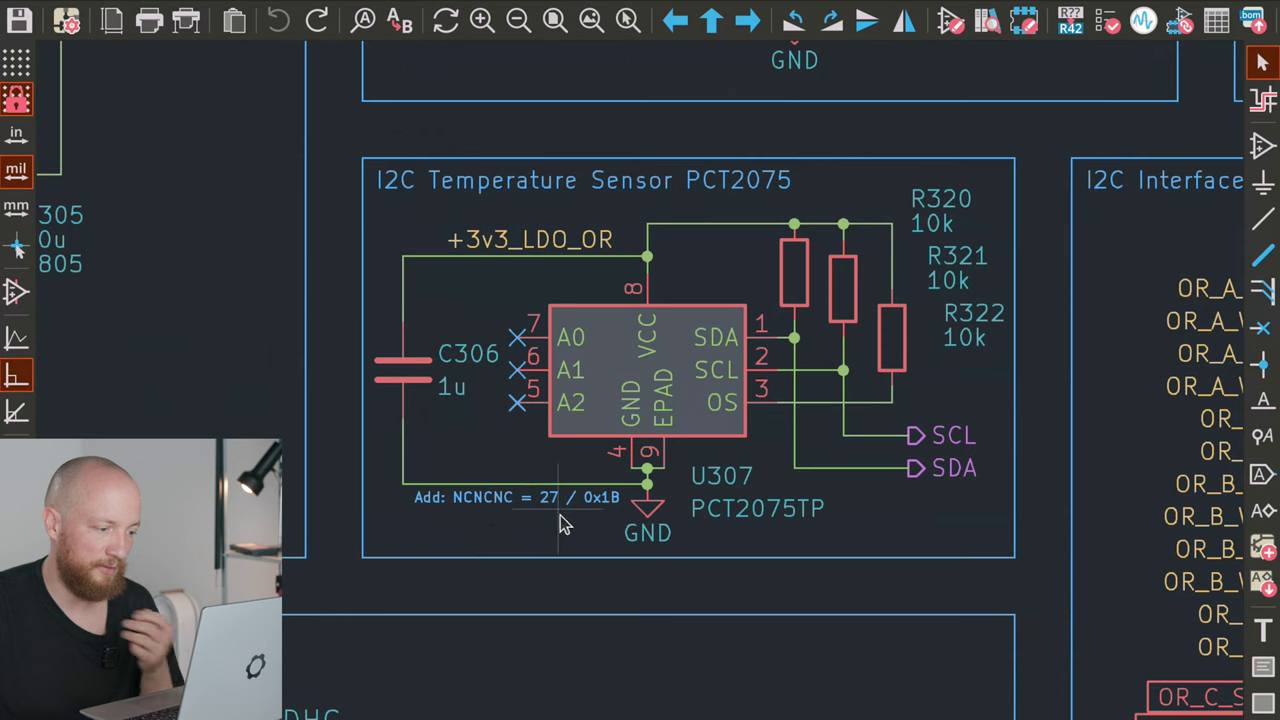
Return from the LDOs subsheet to the parent sheet and highlight the +3V3_AUX and EN_SYS labels beside the LDOs sheet
{"action": "scroll", "coordinate": [634, 560], "scroll_direction": "down", "scroll_amount": 5}
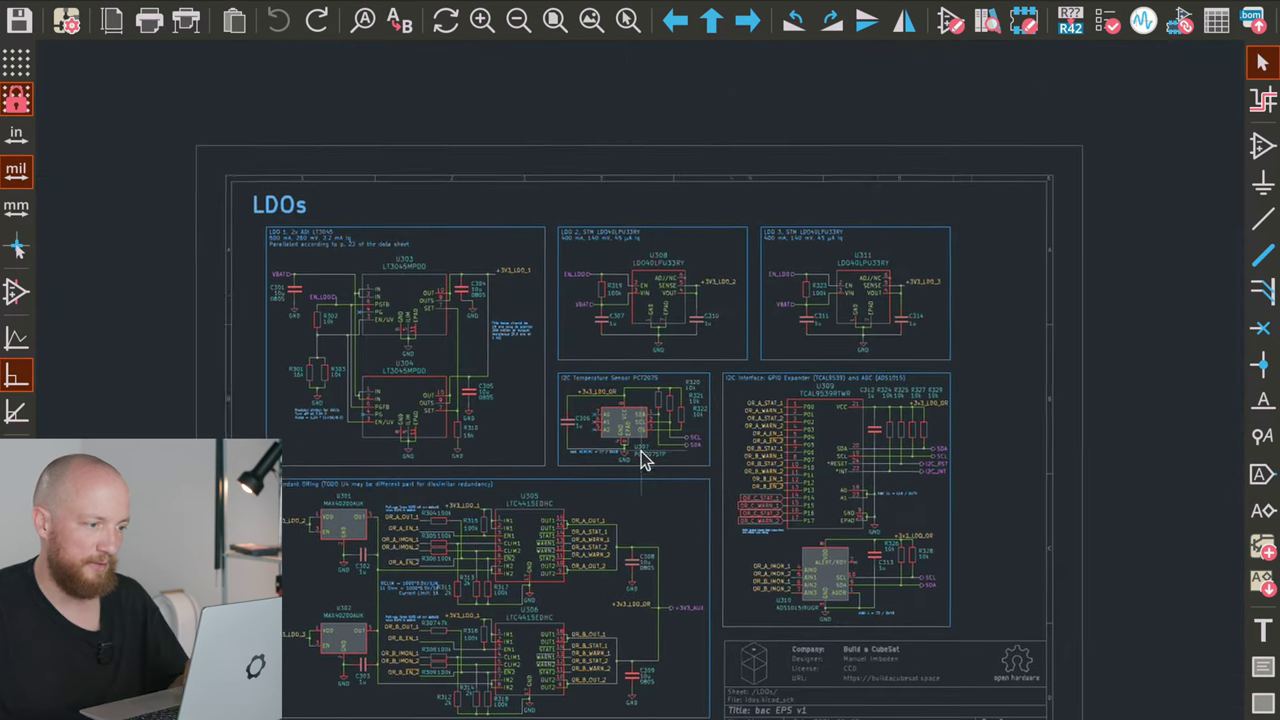
{"action": "middle_click_drag", "start_coordinate": [630, 453], "coordinate": [537, 349]}
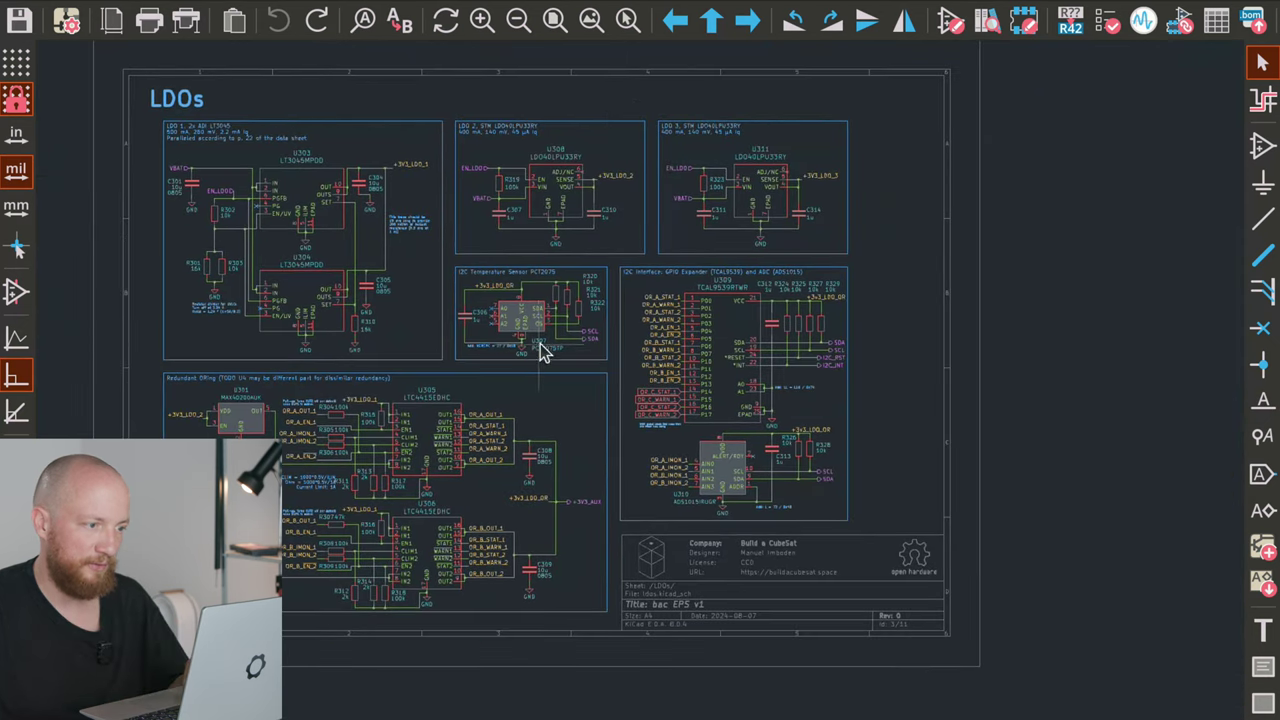
{"action": "left_click", "coordinate": [711, 21]}
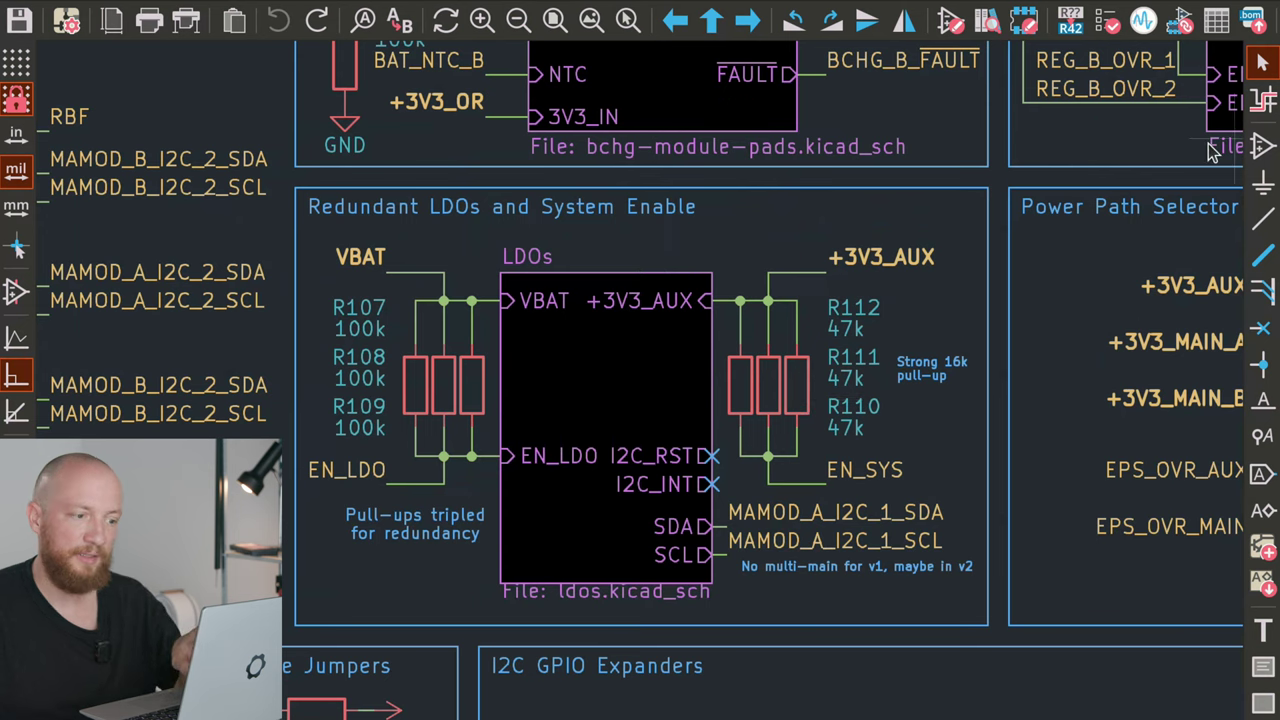
{"action": "left_click", "coordinate": [892, 262]}
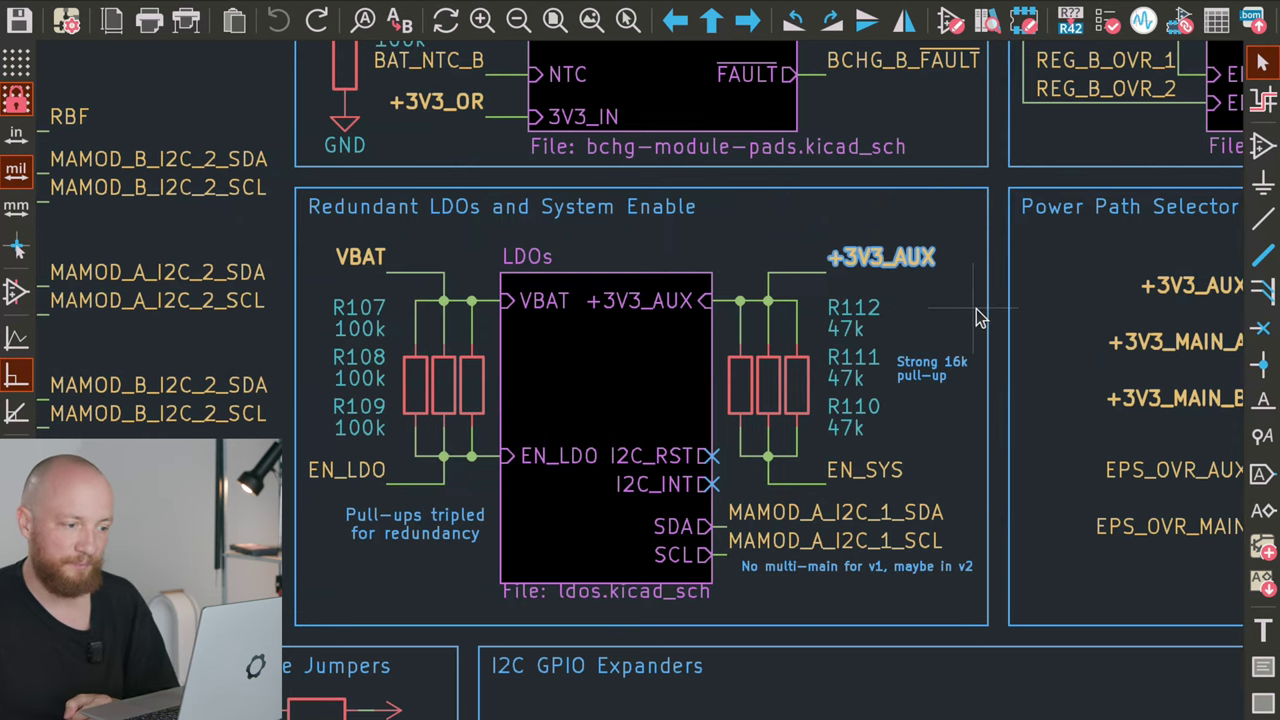
{"action": "middle_click_drag", "start_coordinate": [976, 316], "coordinate": [791, 368]}
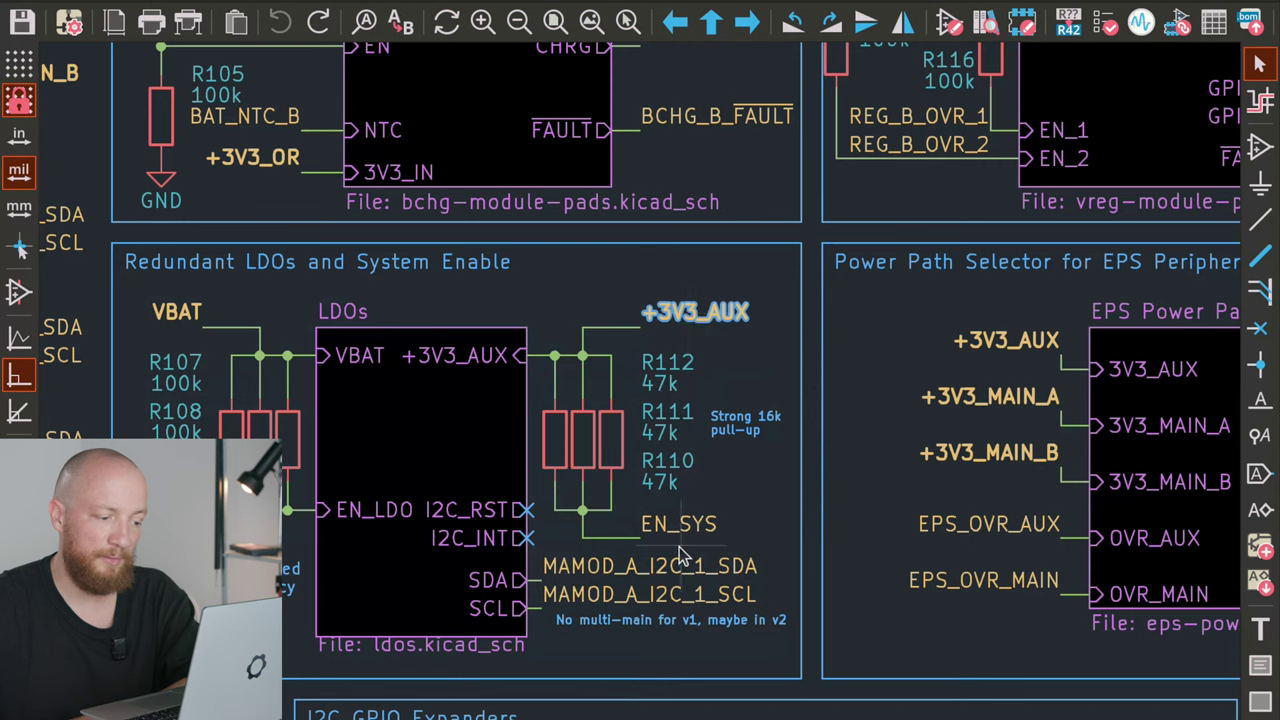
{"action": "left_click", "coordinate": [685, 531]}
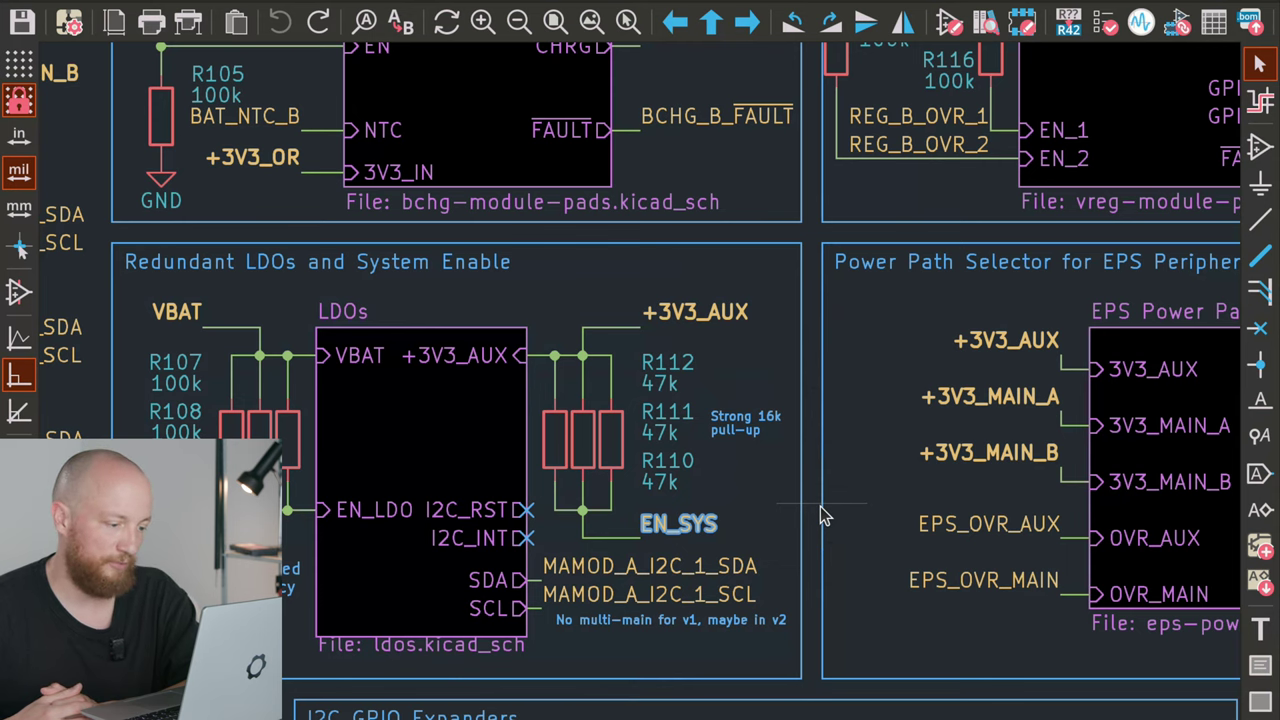
Highlight +3V3_AUX, +3V3_MAIN_A, +3V3_MAIN_B, EPS_OVR_AUX and EPS_OVR_MAIN at the EPS Power Path sheet, followed by its output label +3V3_OR
{"action": "scroll", "coordinate": [820, 506], "scroll_direction": "down", "scroll_amount": 2}
{"action": "middle_click_drag", "start_coordinate": [574, 400], "coordinate": [477, 350]}
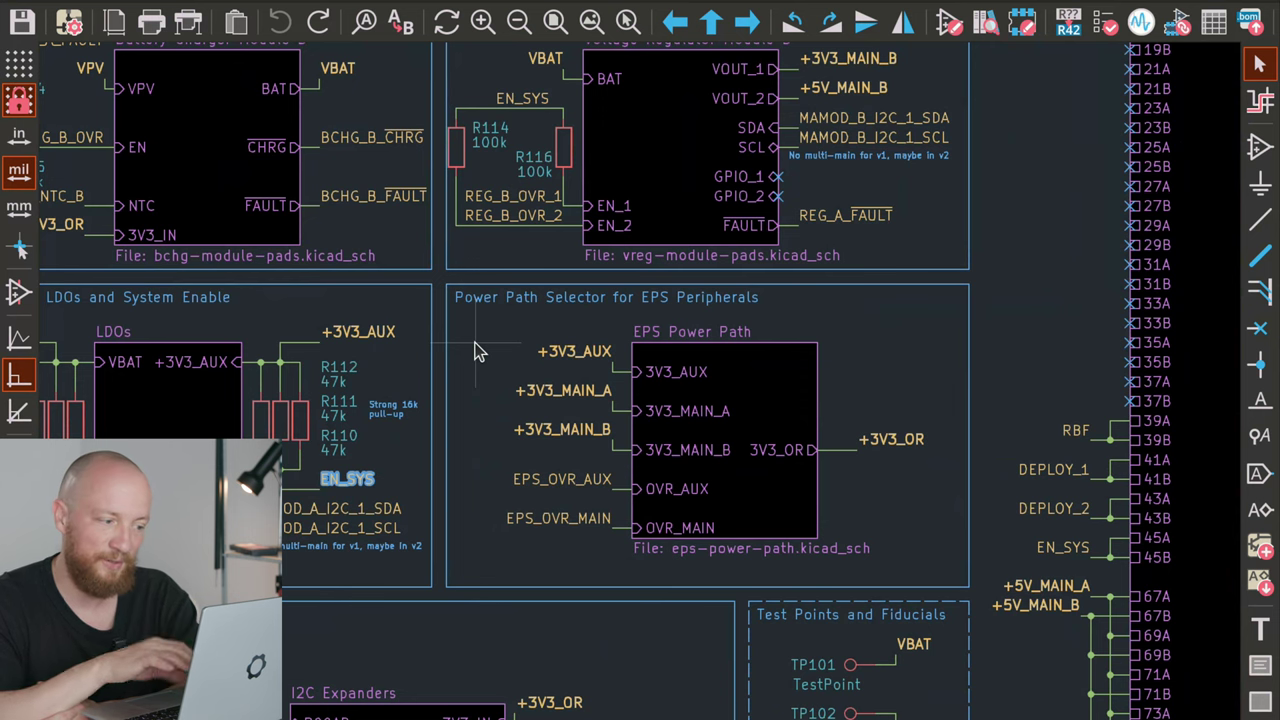
{"action": "scroll", "coordinate": [642, 395], "scroll_direction": "up", "scroll_amount": 1}
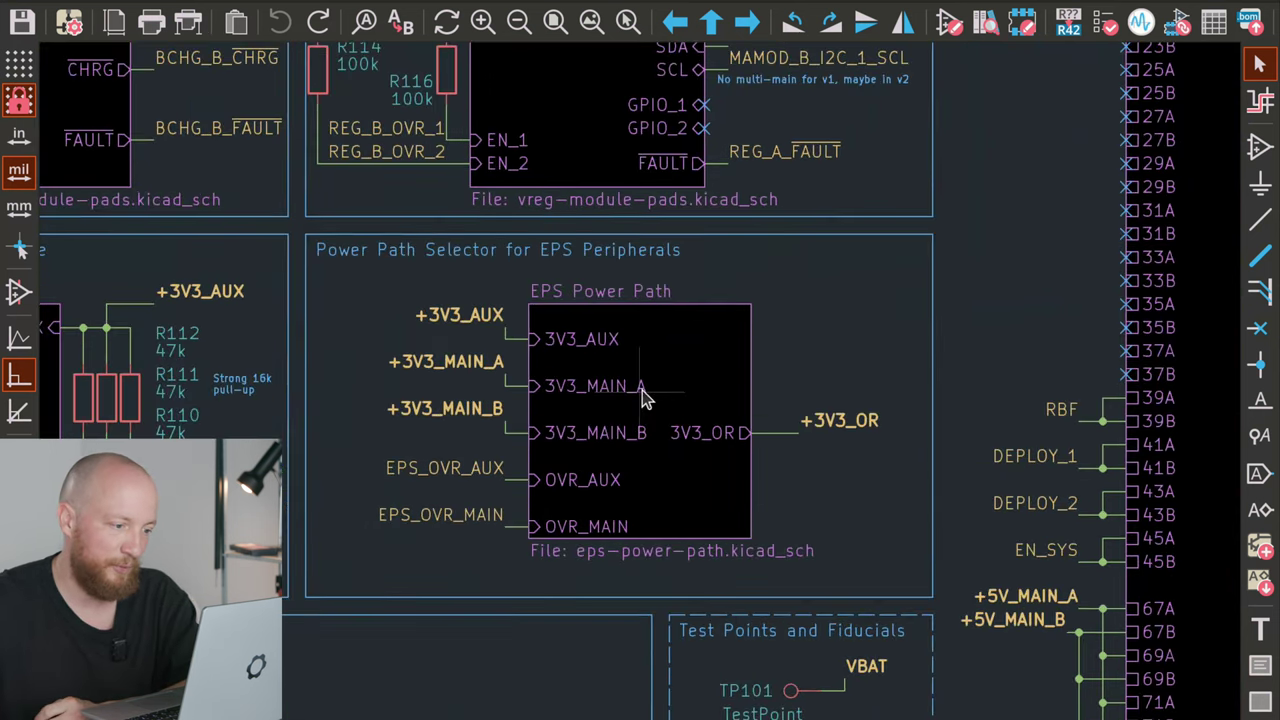
{"action": "scroll", "coordinate": [645, 398], "scroll_direction": "up", "scroll_amount": 1}
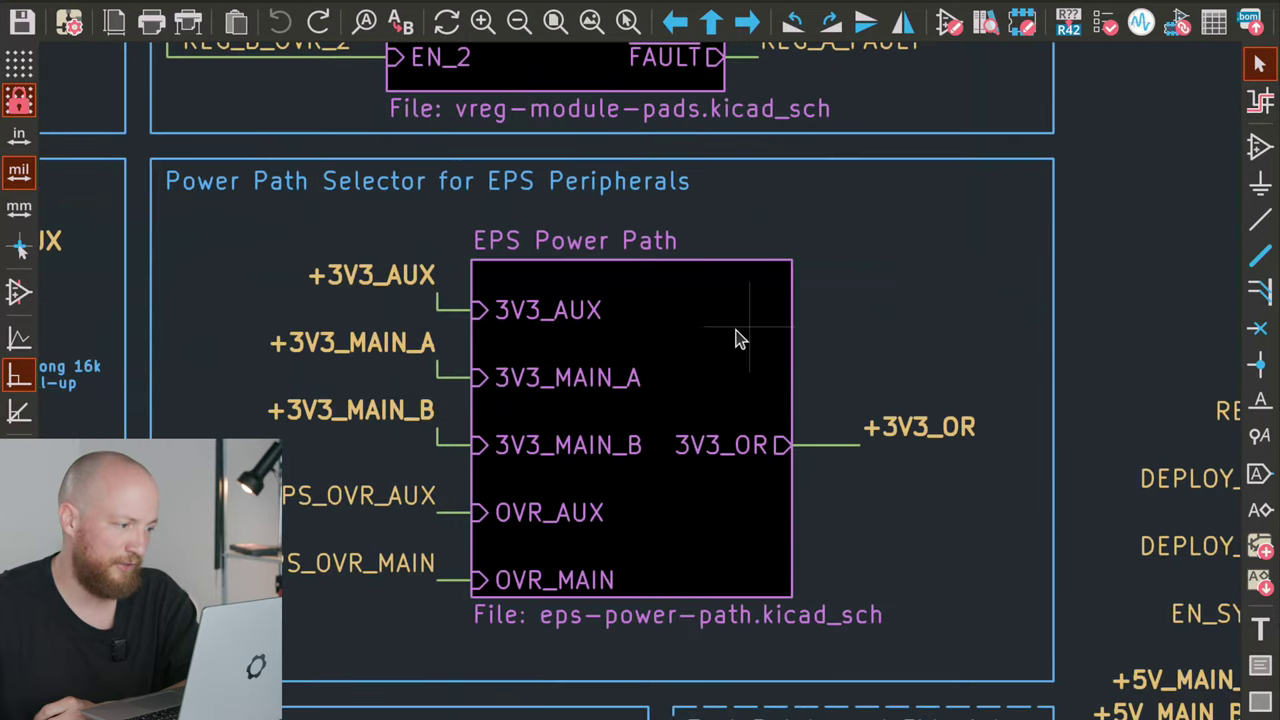
{"action": "scroll", "coordinate": [523, 334], "scroll_direction": "down", "scroll_amount": 2}
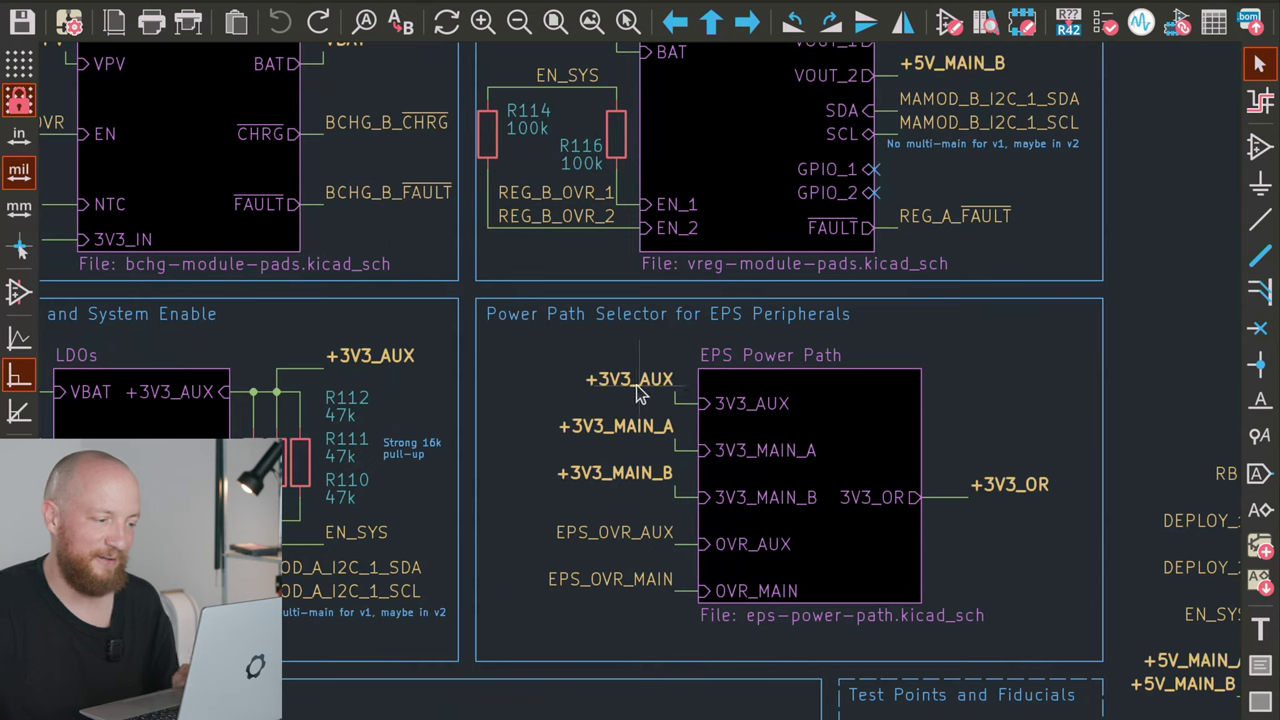
{"action": "left_click", "coordinate": [636, 385]}
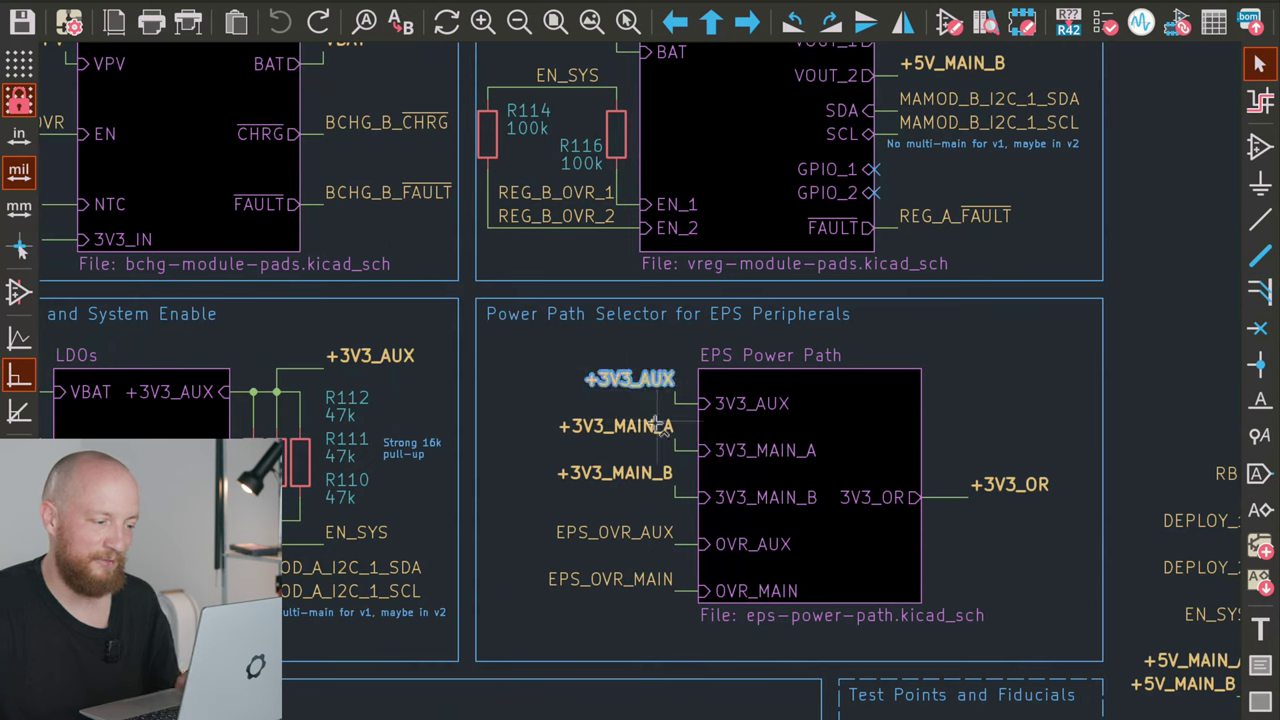
{"action": "left_click", "coordinate": [661, 428], "text": "shift"}
{"action": "left_click", "coordinate": [663, 472], "text": "shift"}
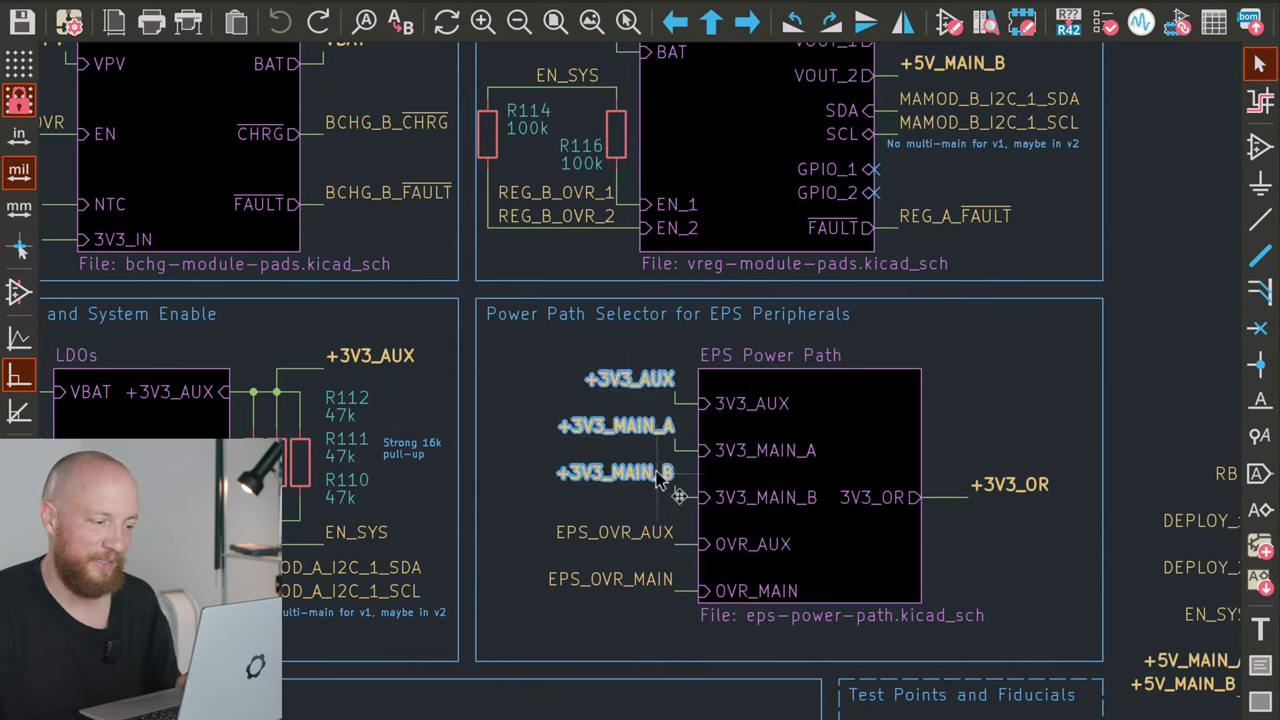
{"action": "left_click", "coordinate": [655, 533], "text": "shift"}
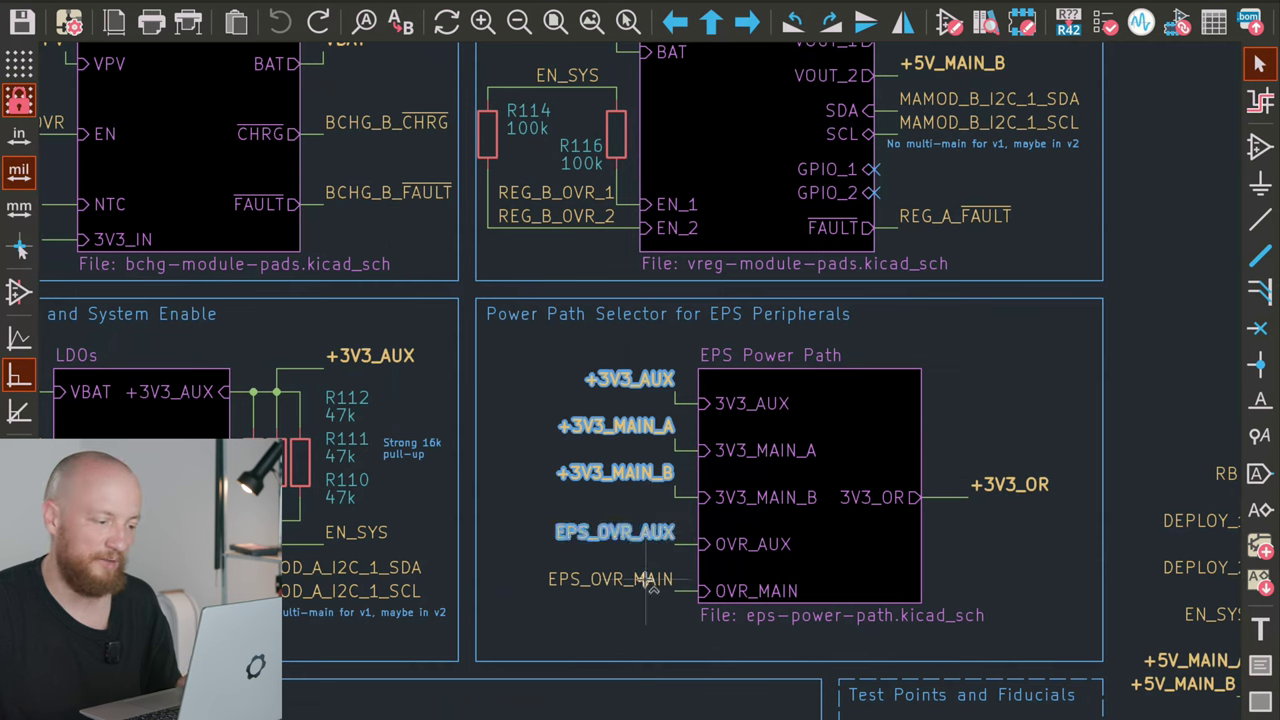
{"action": "left_click", "coordinate": [650, 586], "text": "shift"}
{"action": "left_click", "coordinate": [1018, 496]}
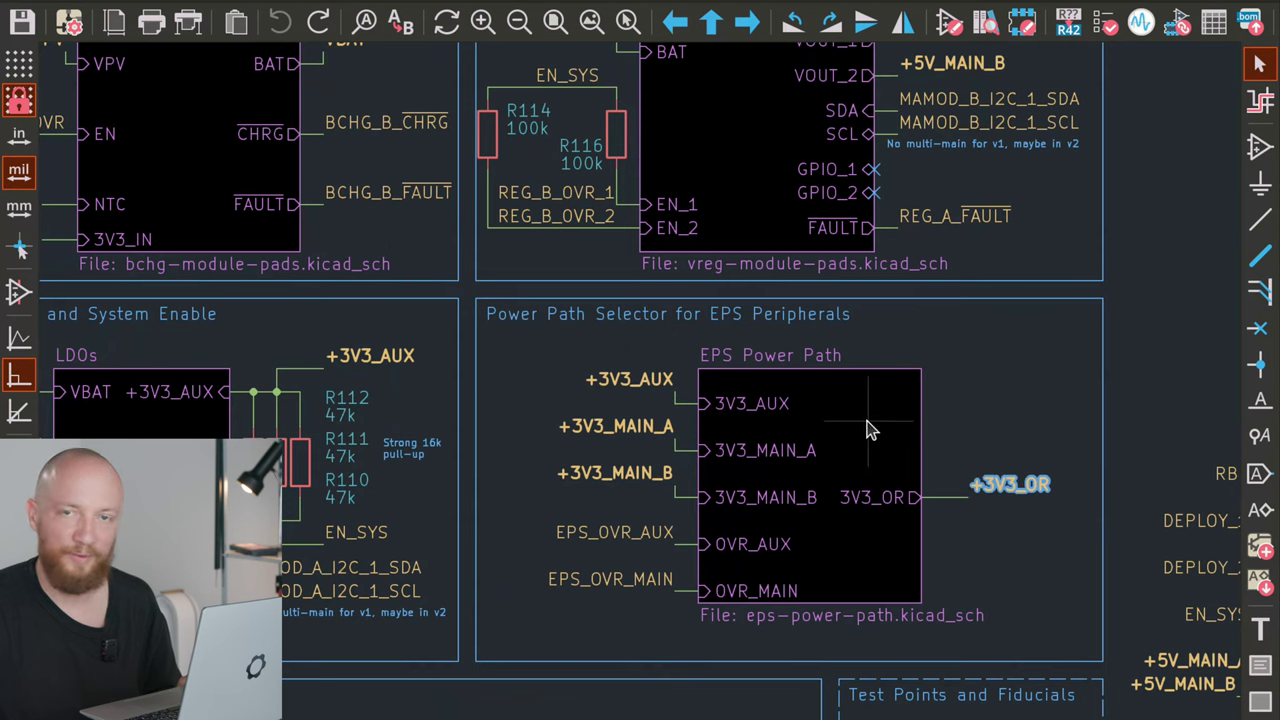
Open the EPS Power Path subsheet and highlight the two MAX40200AUK parts U401 and U402, then clear the selection
{"action": "double_click", "coordinate": [831, 437]}
{"action": "scroll", "coordinate": [544, 512], "scroll_direction": "up", "scroll_amount": 5}
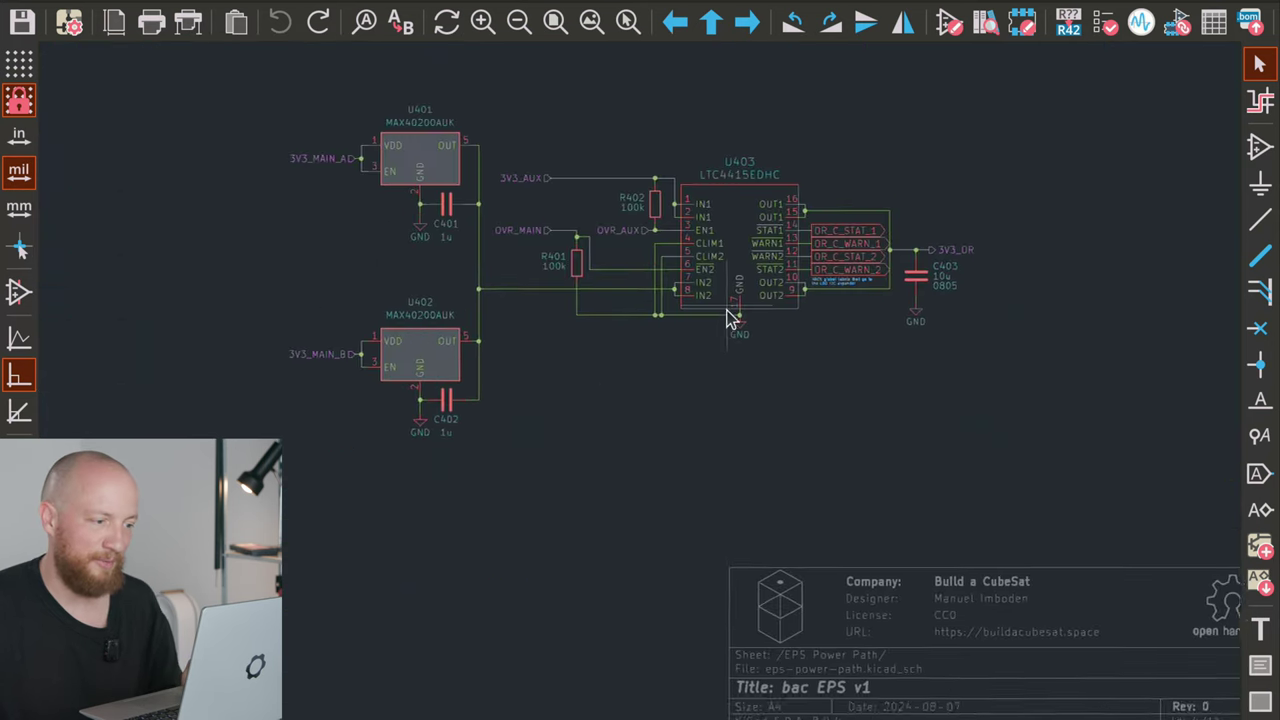
{"action": "left_click", "coordinate": [394, 297]}
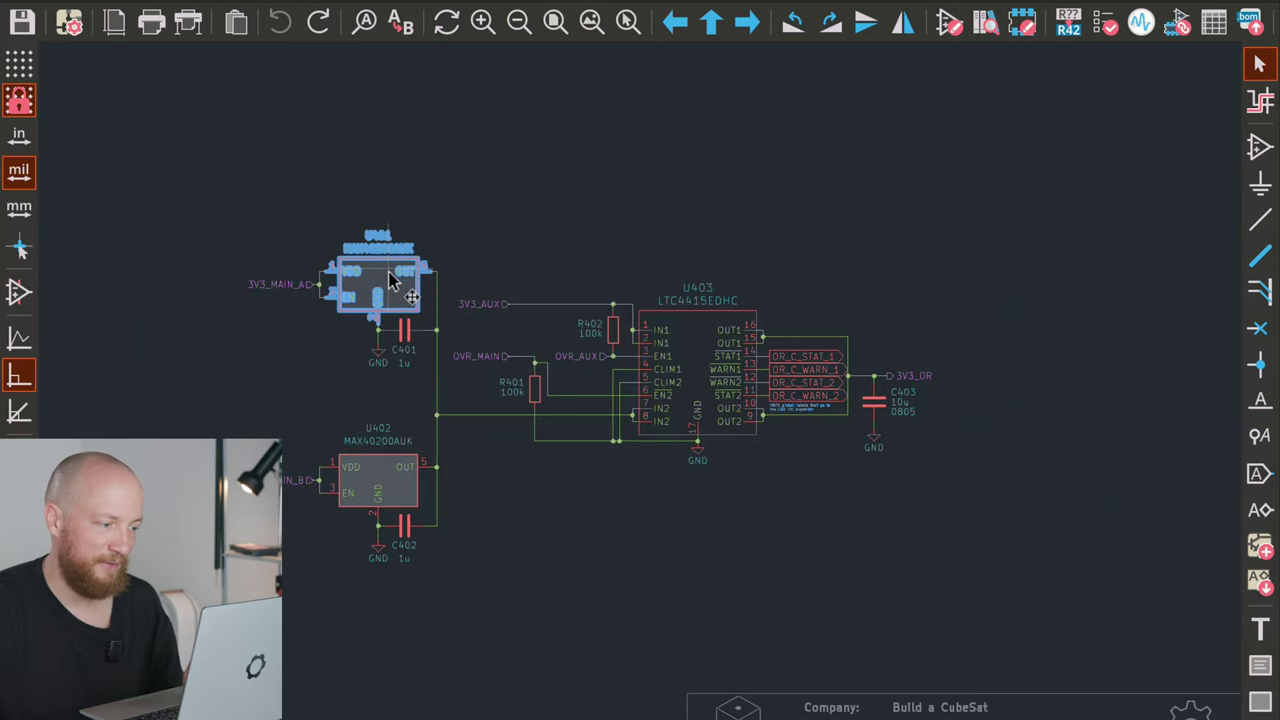
{"action": "left_click", "coordinate": [378, 480], "text": "shift"}
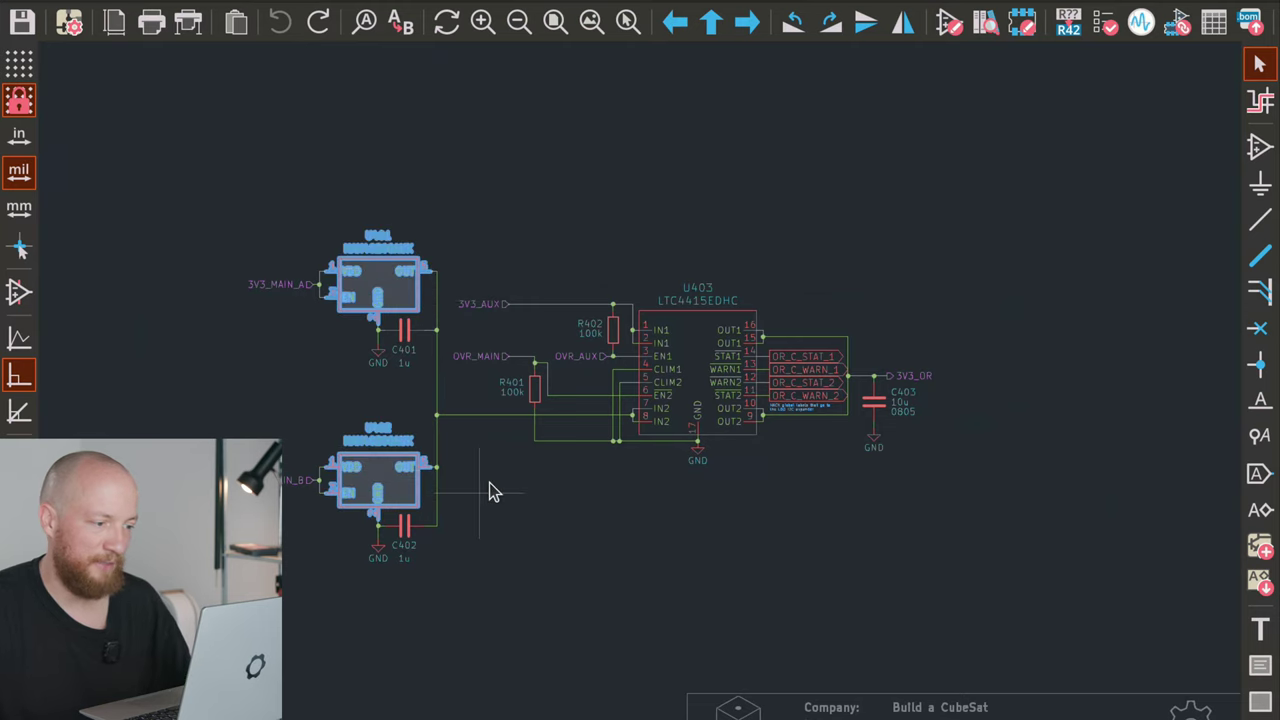
{"action": "key", "text": "Escape"}
Highlight the LTC4415EDHC controller U403, clear the selection and view its surrounding circuit
{"action": "scroll", "coordinate": [725, 325], "scroll_direction": "up", "scroll_amount": 1}
{"action": "middle_click_drag", "start_coordinate": [630, 412], "coordinate": [626, 297]}
{"action": "left_click", "coordinate": [637, 337]}
{"action": "key", "text": "Escape"}
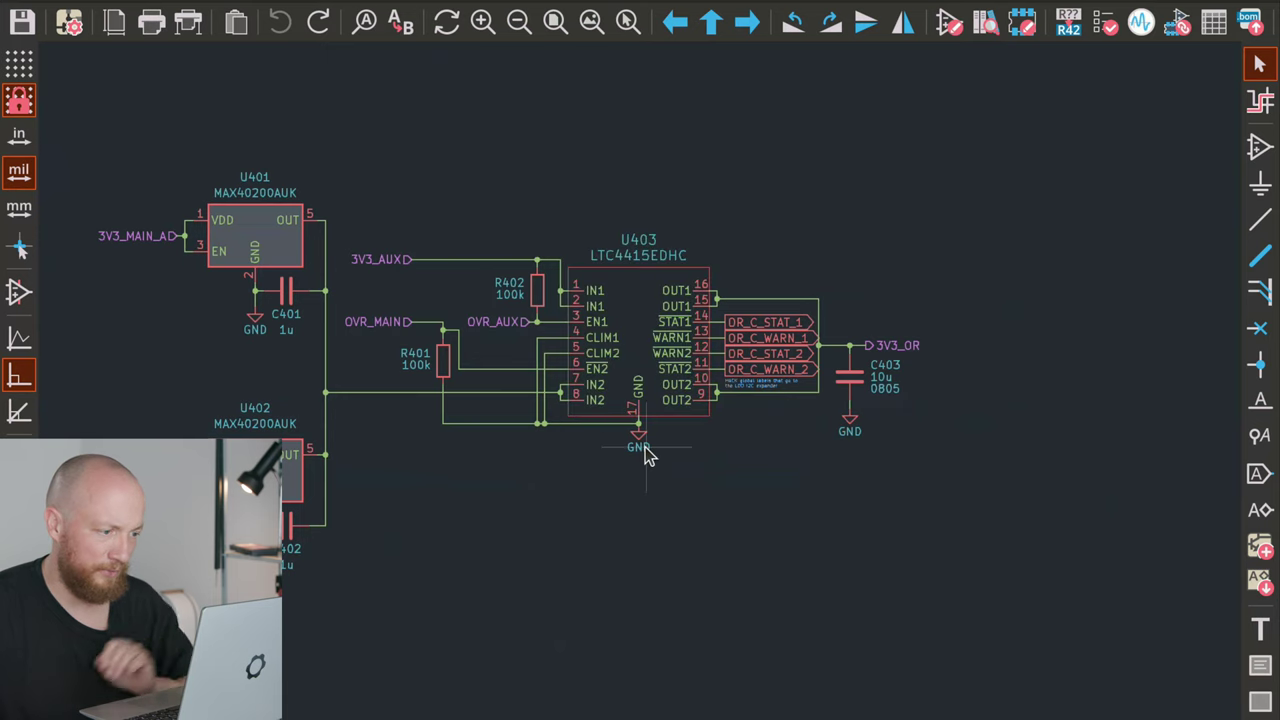
{"action": "middle_click_drag", "start_coordinate": [642, 447], "coordinate": [690, 447]}
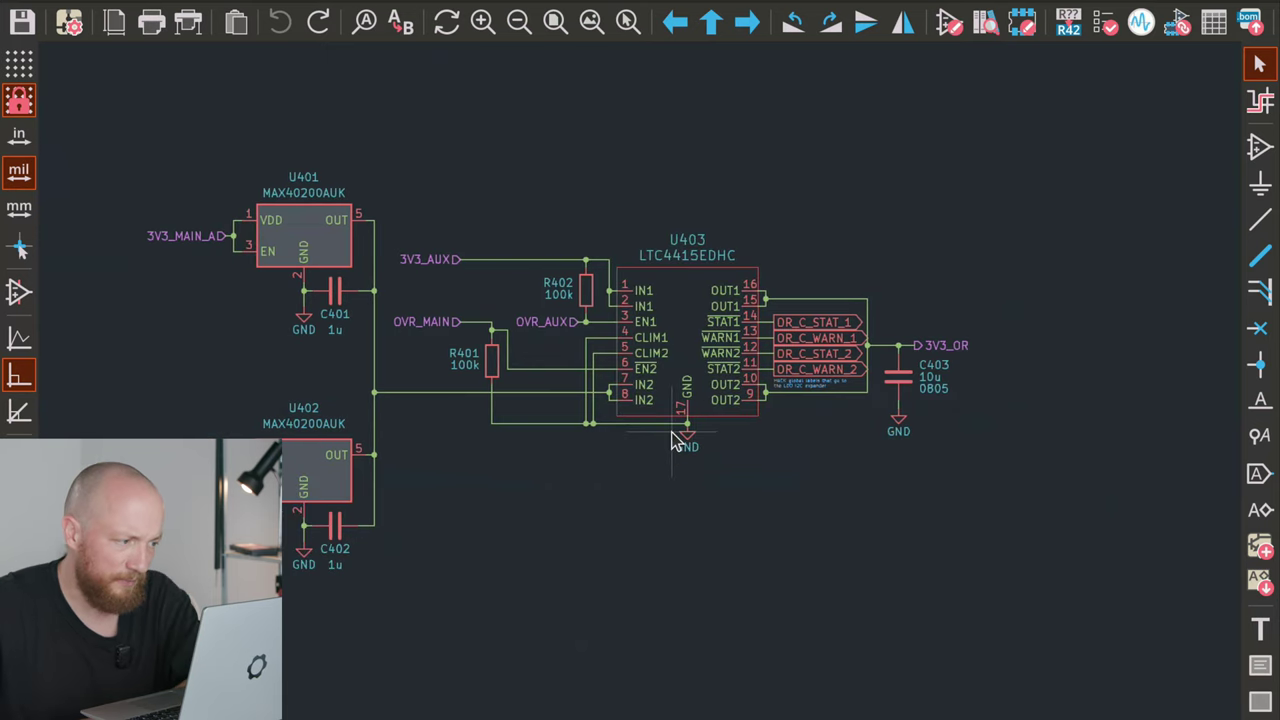
Highlight the hierarchical input labels 3V3_MAIN_A and 3V3_AUX one after the other
{"action": "left_click", "coordinate": [199, 233]}
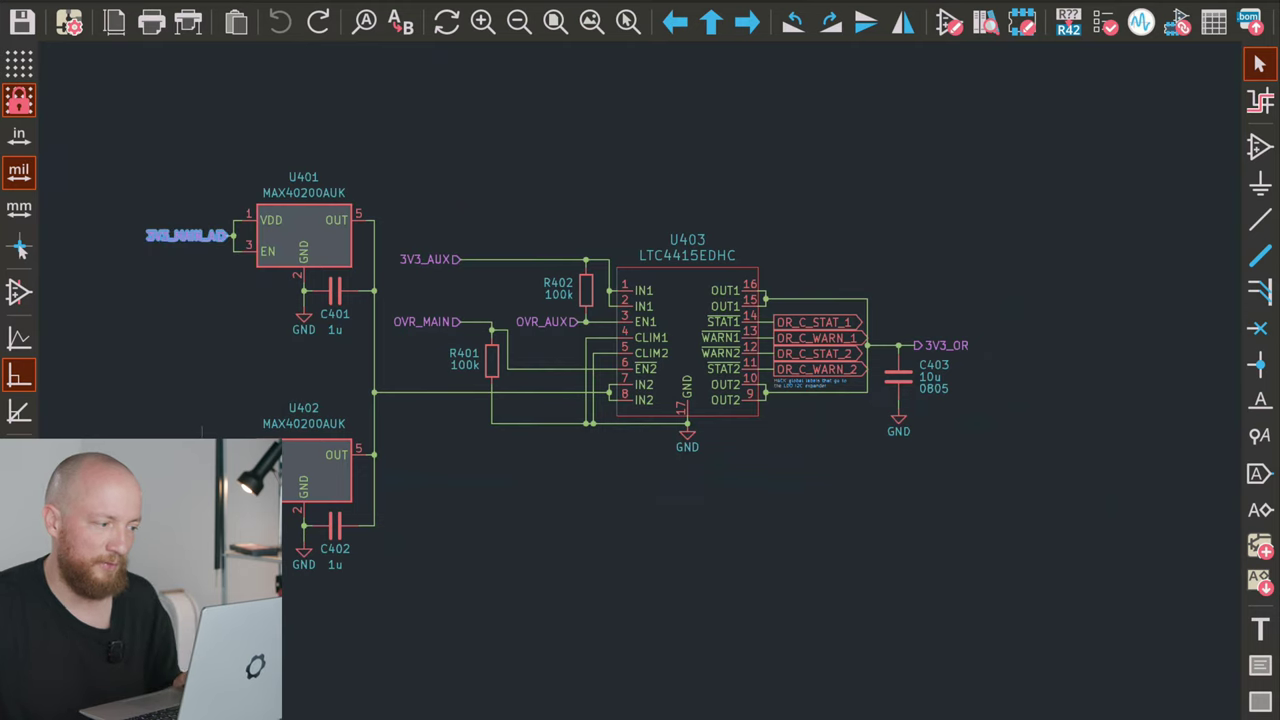
{"action": "left_click", "coordinate": [425, 259]}
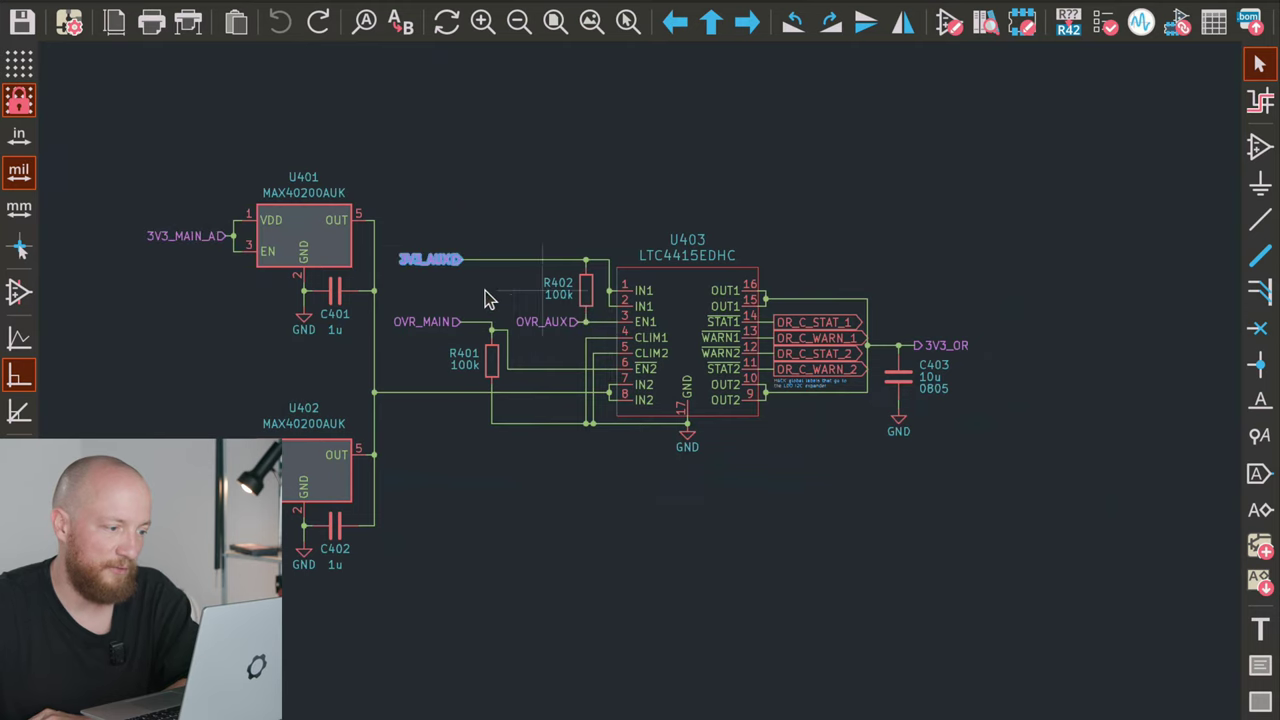
{"action": "left_click", "coordinate": [470, 285]}
{"action": "scroll", "coordinate": [478, 283], "scroll_direction": "left", "scroll_amount": 2}
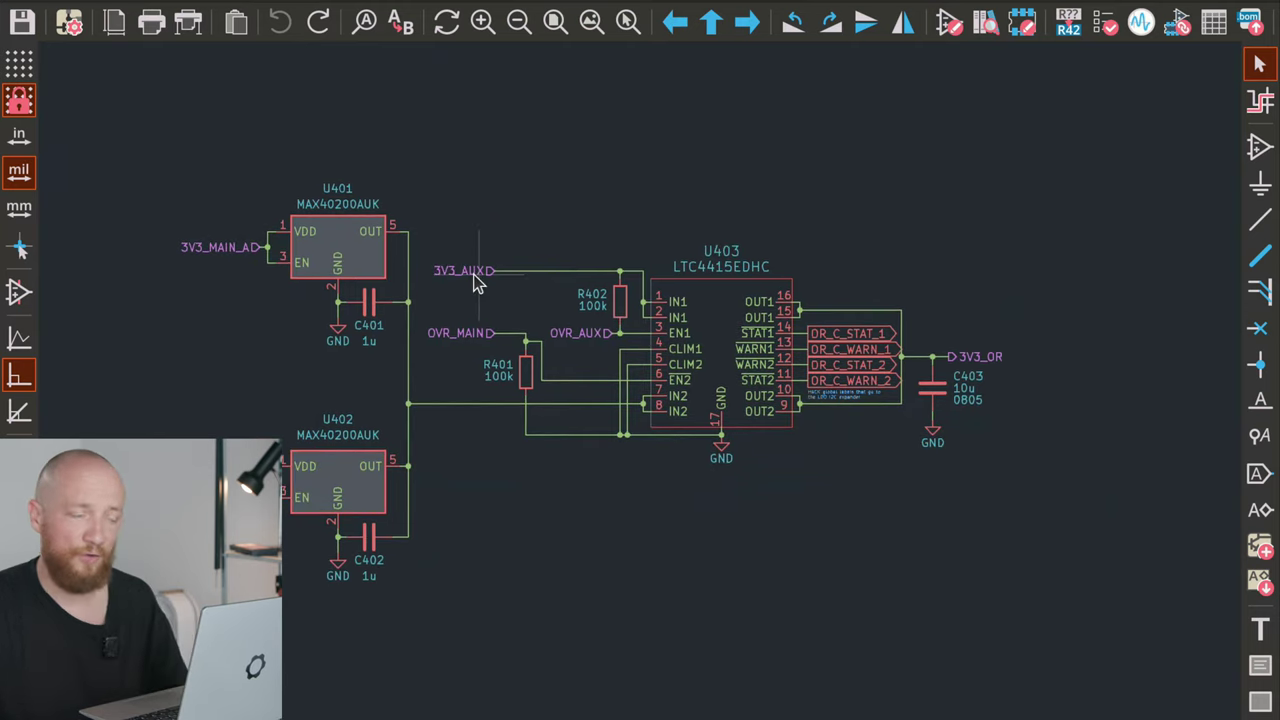
{"action": "left_click", "coordinate": [457, 275]}
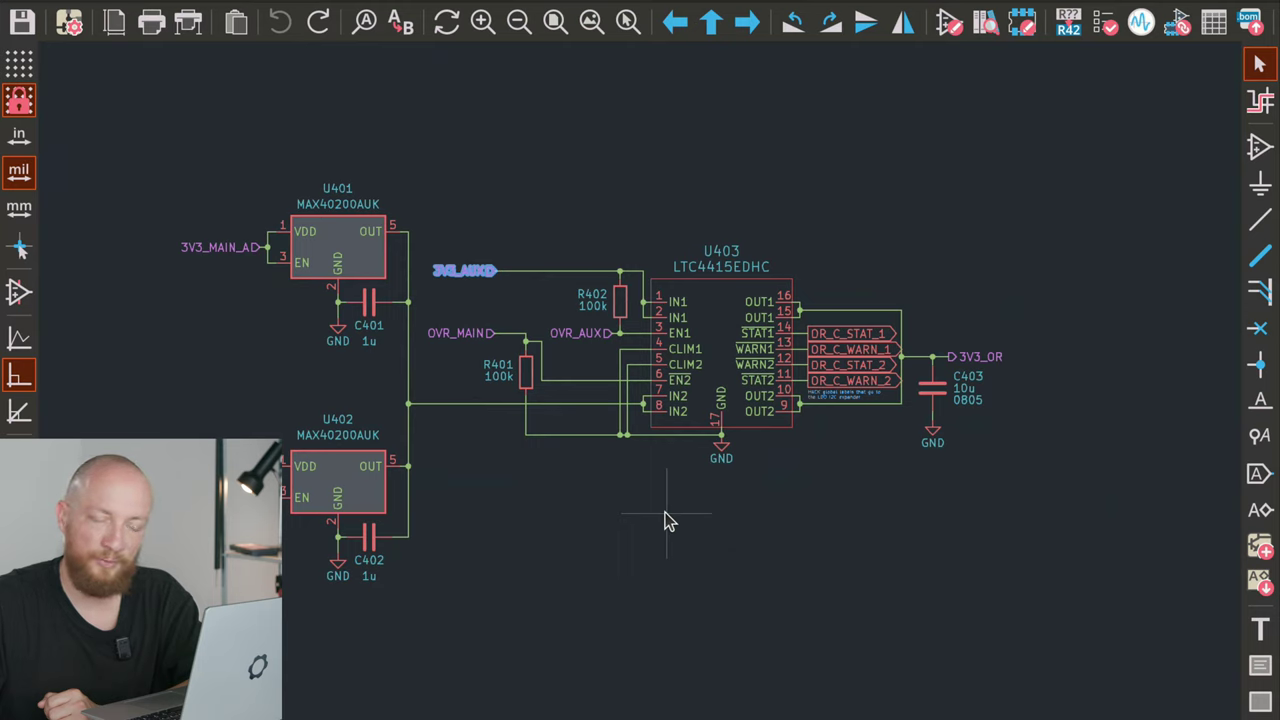
Highlight the override labels OVR_AUX and OVR_MAIN, followed by the circuitry around the two MAX40200AUK parts
{"action": "left_click", "coordinate": [585, 336]}
{"action": "left_click", "coordinate": [462, 333], "text": "shift"}
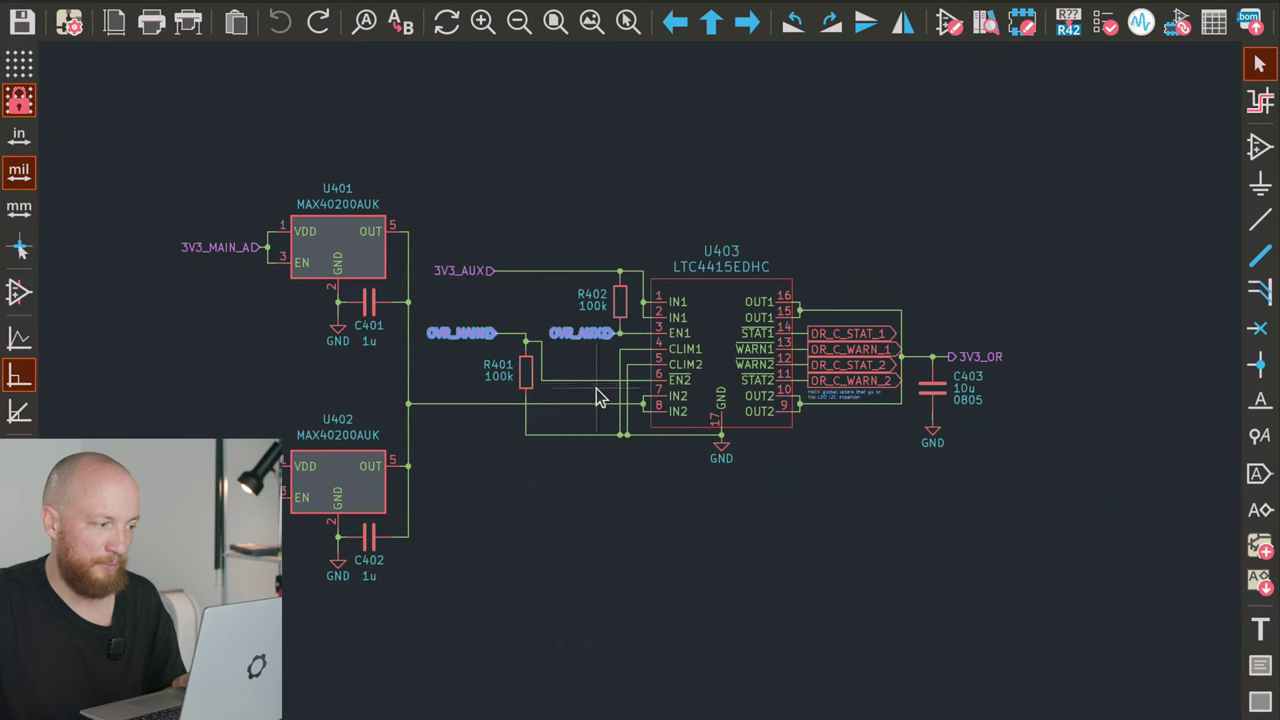
{"action": "left_click_drag", "start_coordinate": [134, 149], "coordinate": [443, 589]}
Highlight the four global labels OR_C_STAT_1, OR_C_WARN_1, OR_C_STAT_2 and OR_C_WARN_2 on the LTC4415EDHC status outputs
{"action": "scroll", "coordinate": [1014, 420], "scroll_direction": "up", "scroll_amount": 5}
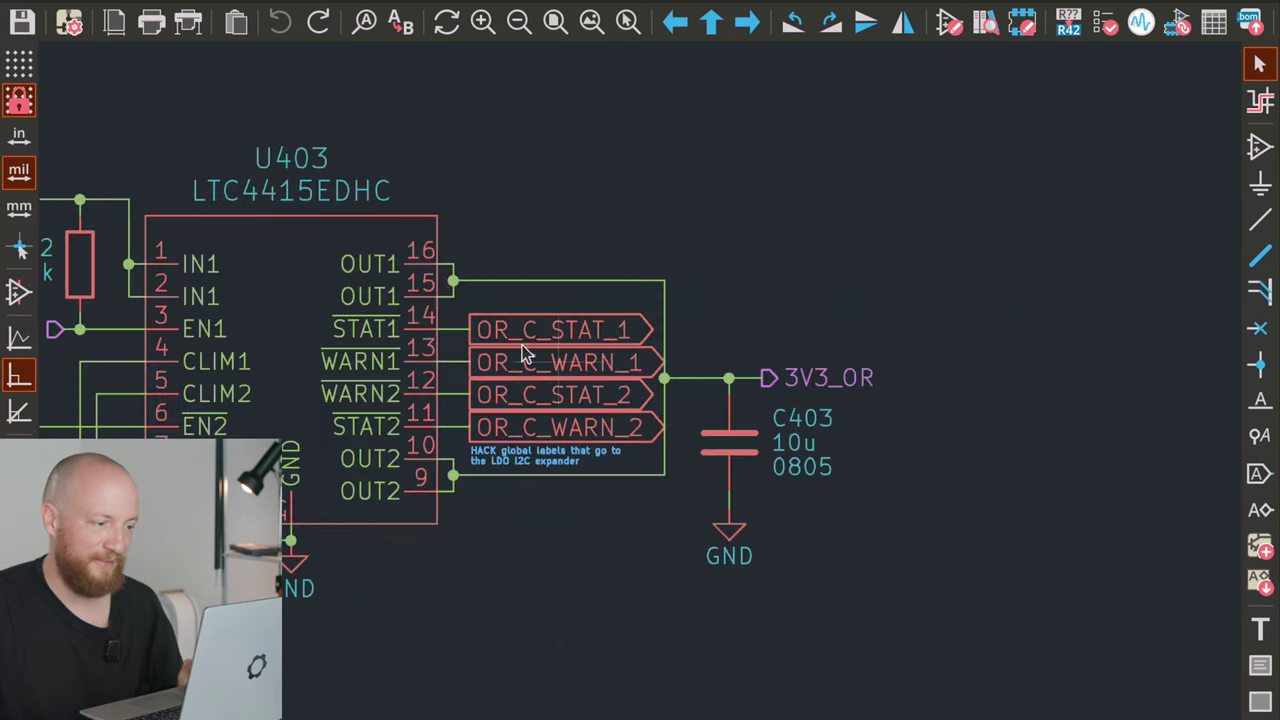
{"action": "left_click", "coordinate": [515, 333]}
{"action": "left_click", "coordinate": [537, 362], "text": "shift"}
{"action": "left_click", "coordinate": [545, 394], "text": "shift"}
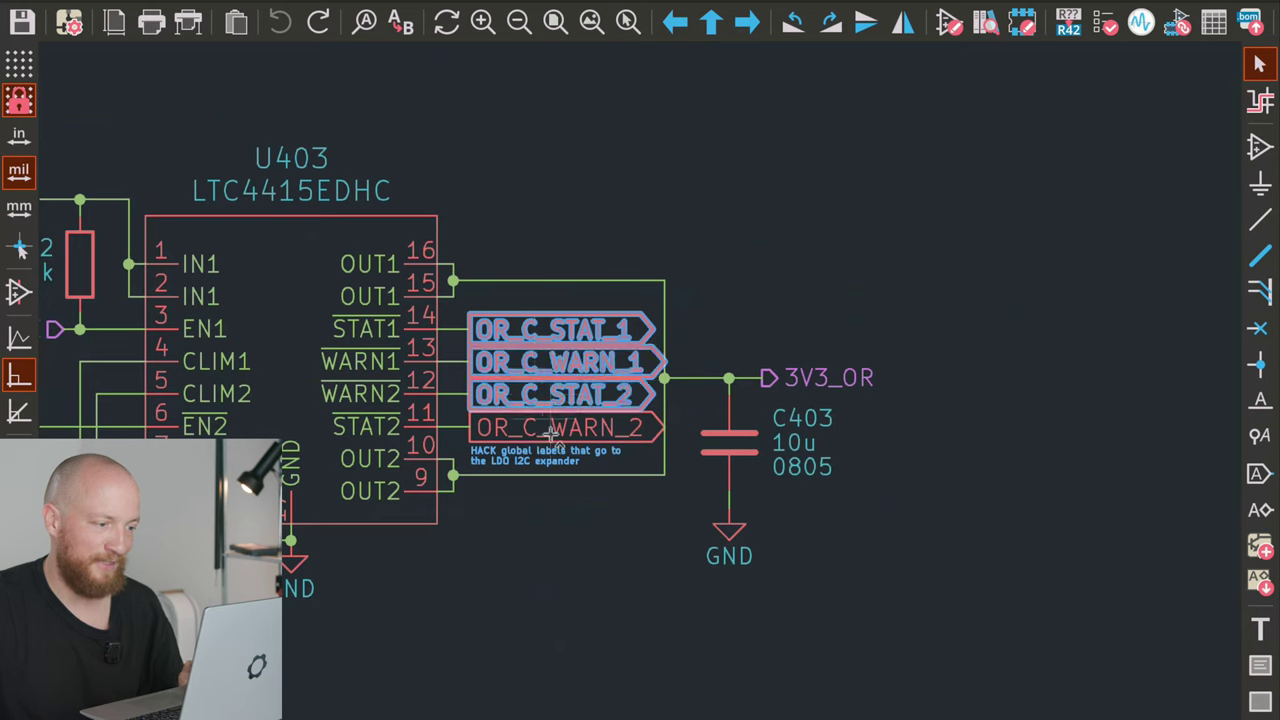
{"action": "left_click", "coordinate": [551, 430], "text": "shift"}
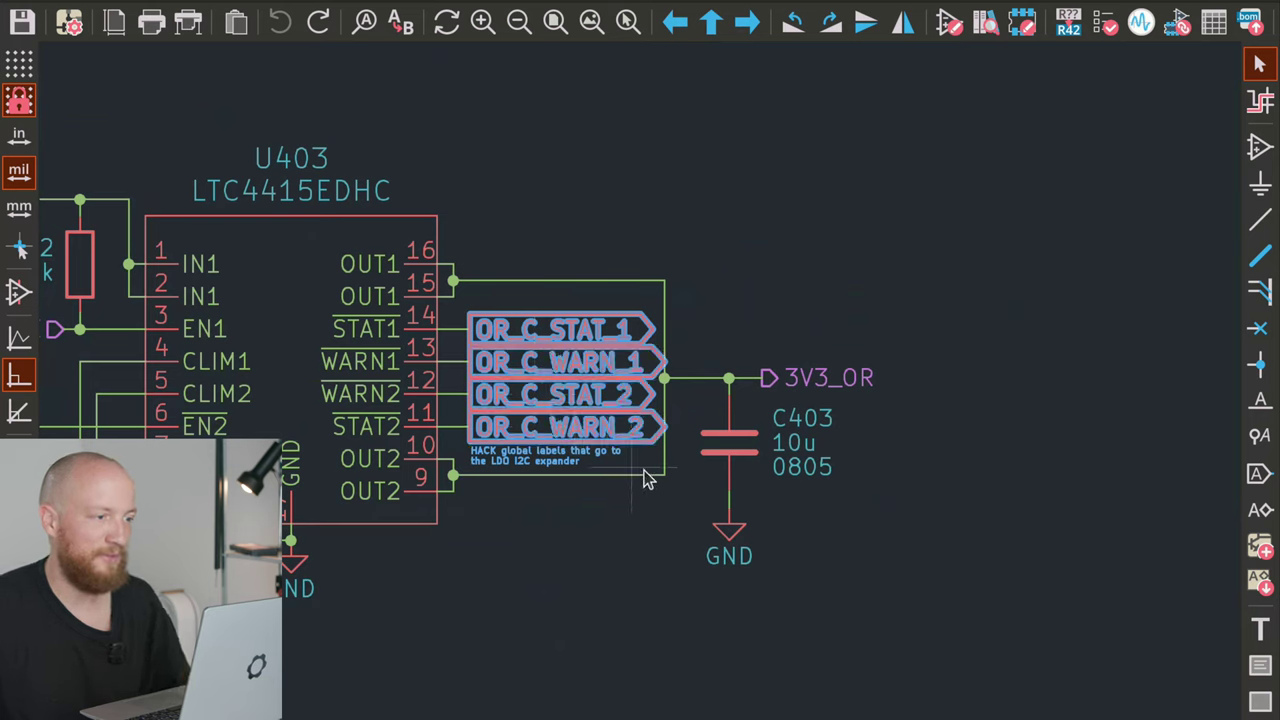
Return to the root schematic sheet and view the EPS Power Path block within the overall layout
{"action": "scroll", "coordinate": [640, 194], "scroll_direction": "down", "scroll_amount": 2}
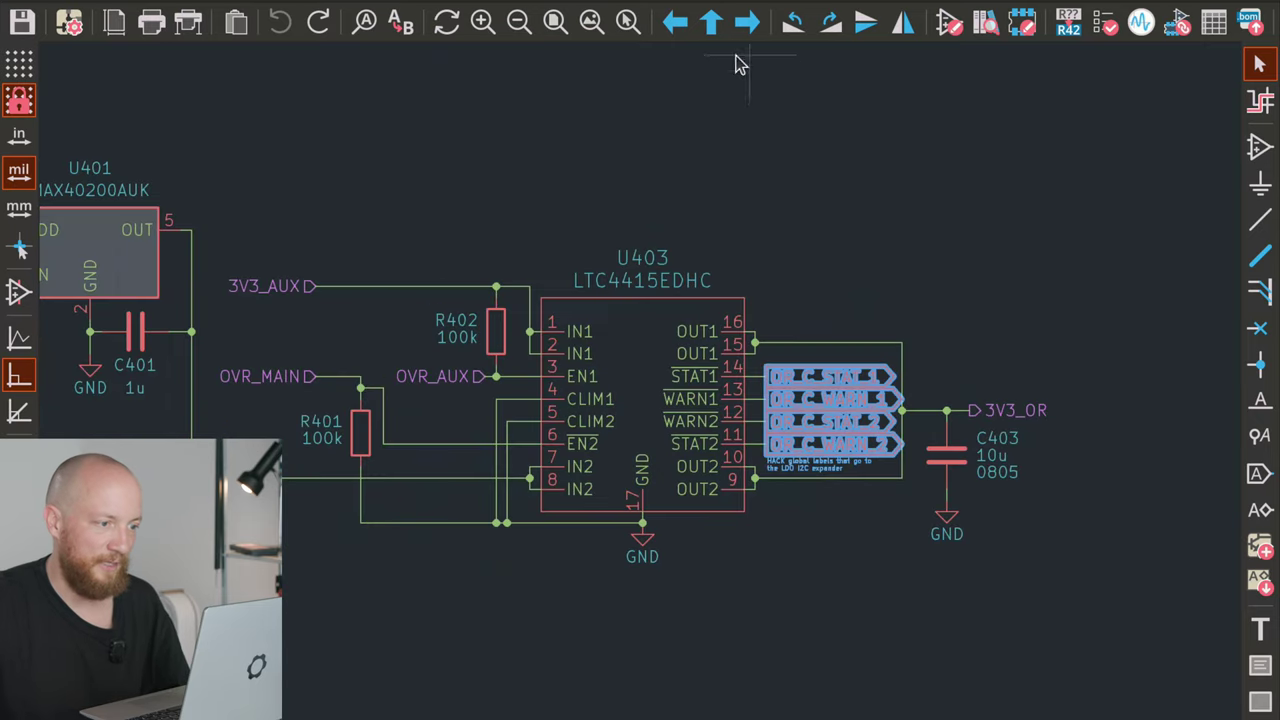
{"action": "left_click", "coordinate": [708, 22]}
{"action": "scroll", "coordinate": [640, 400], "scroll_direction": "down", "scroll_amount": 4}
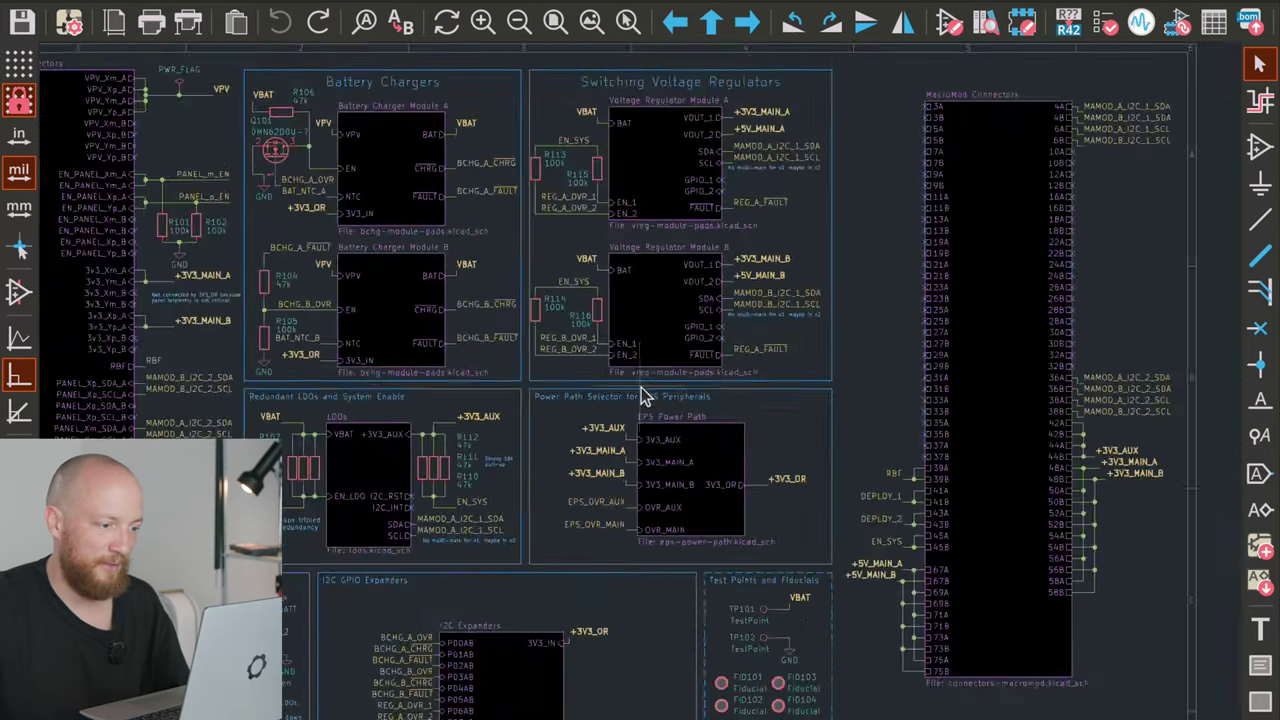
{"action": "scroll", "coordinate": [641, 393], "scroll_direction": "up", "scroll_amount": 4}
{"action": "scroll", "coordinate": [641, 390], "scroll_direction": "down", "scroll_amount": 3}
{"action": "scroll", "coordinate": [641, 393], "scroll_direction": "up", "scroll_amount": 2}
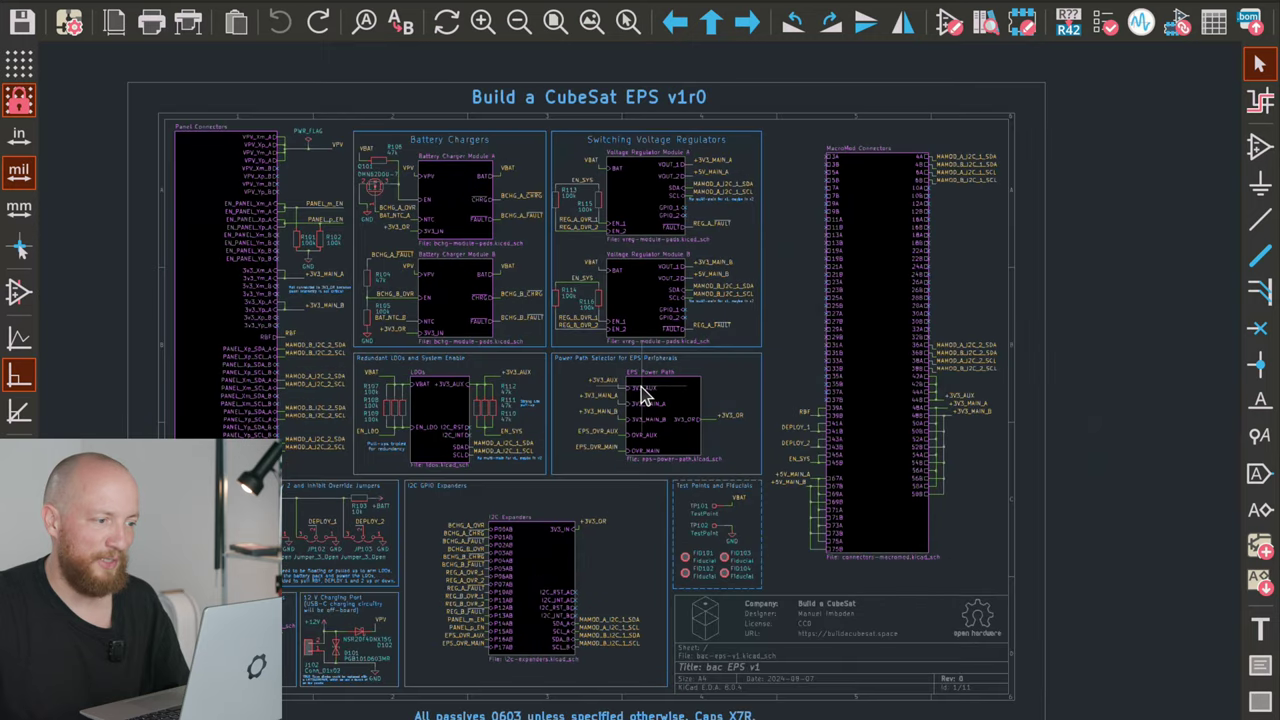